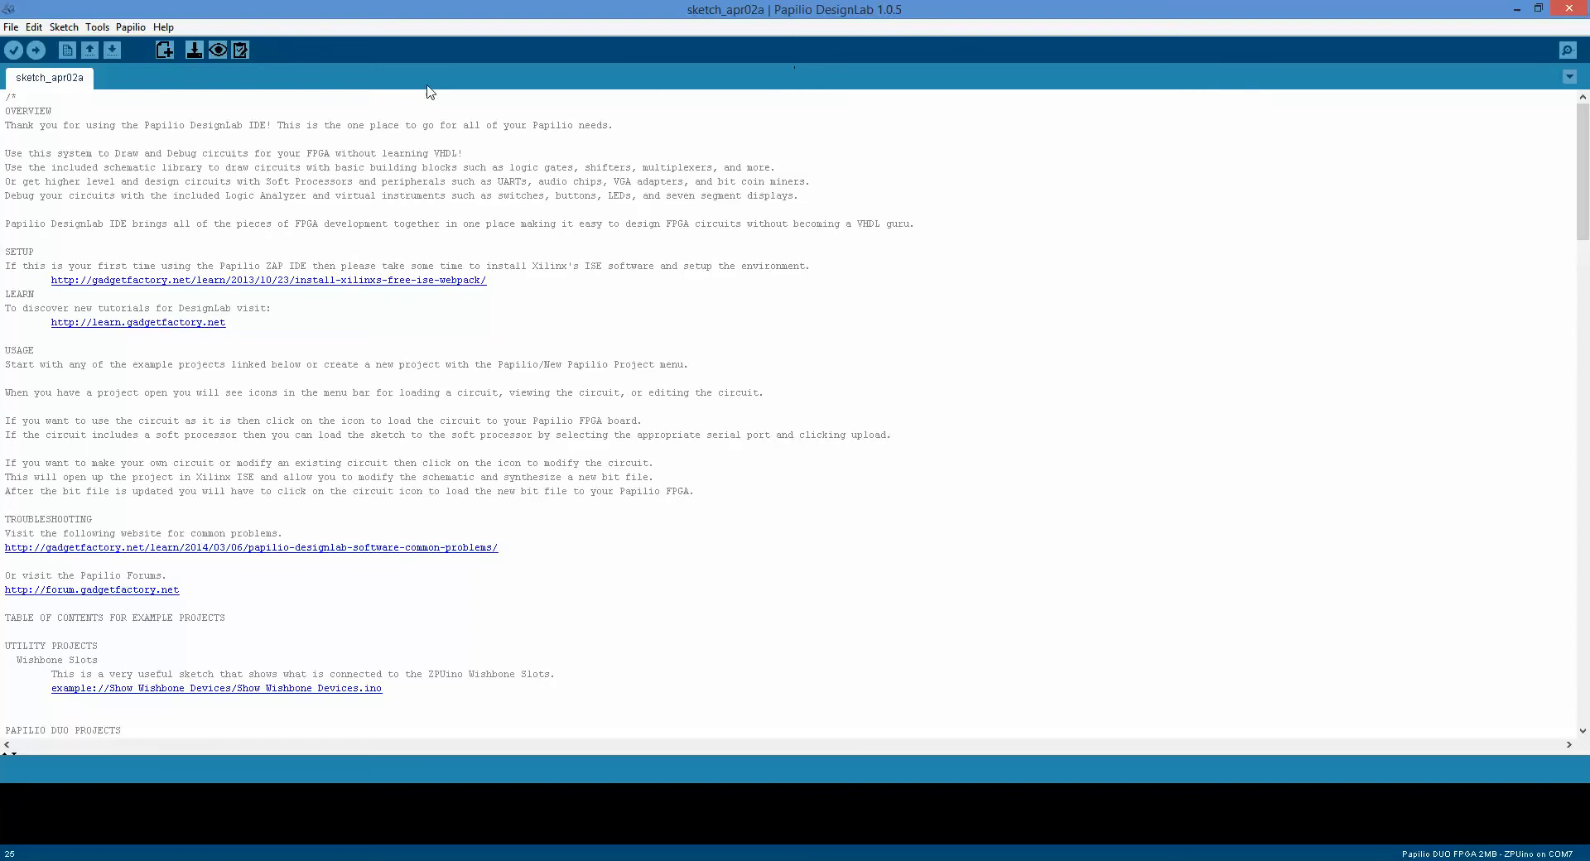
Create a new stand-alone schematic DesignLab library and save it as Example_Library.
left_click(130, 28)
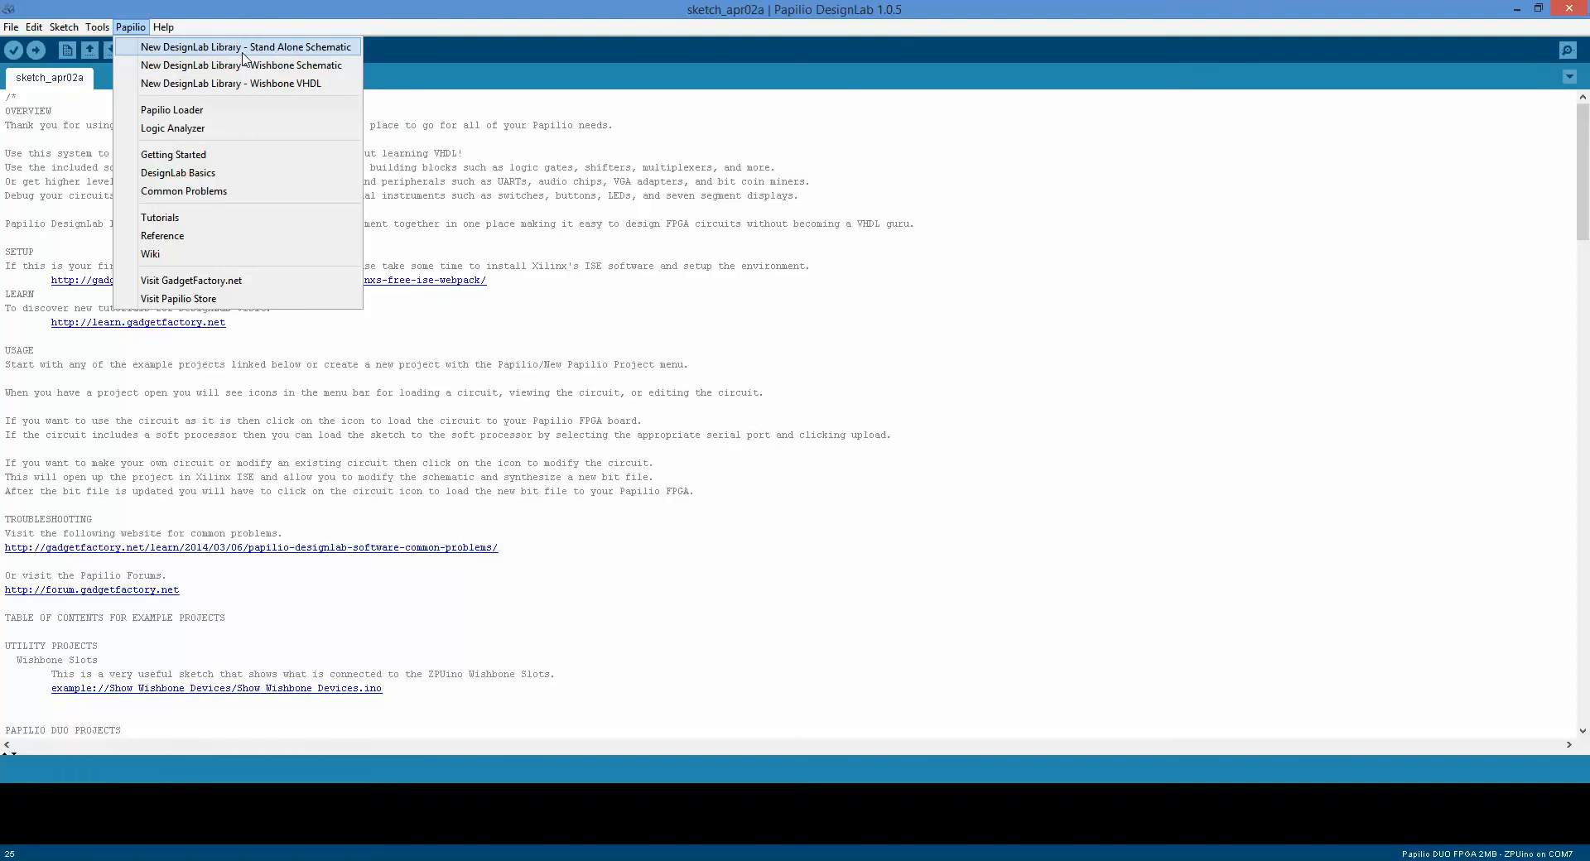
left_click(242, 50)
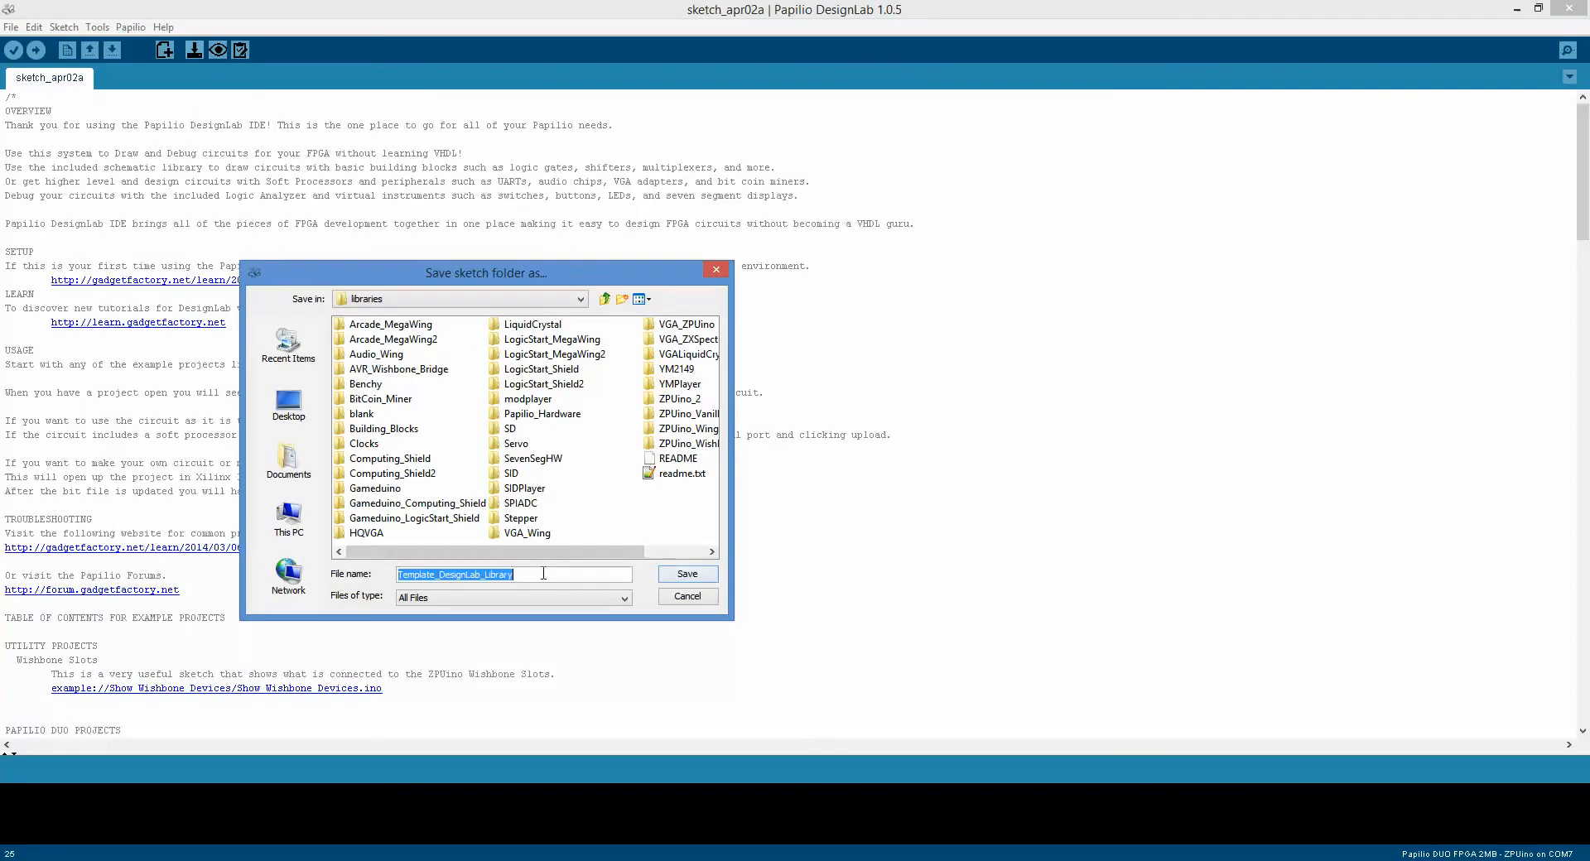
type("Example")
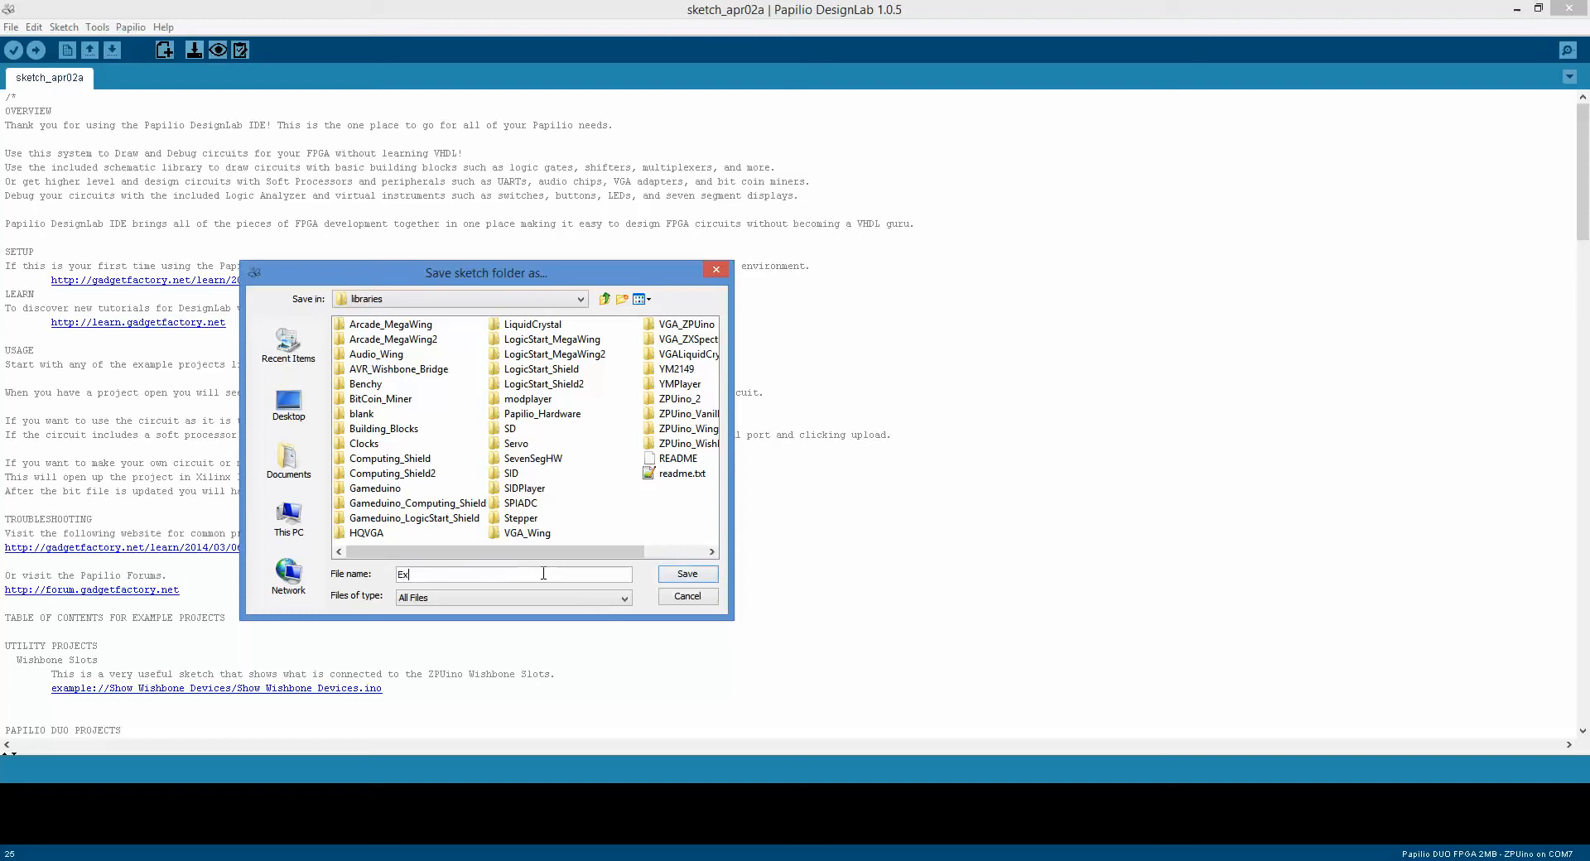
type("_Library")
key("Return")
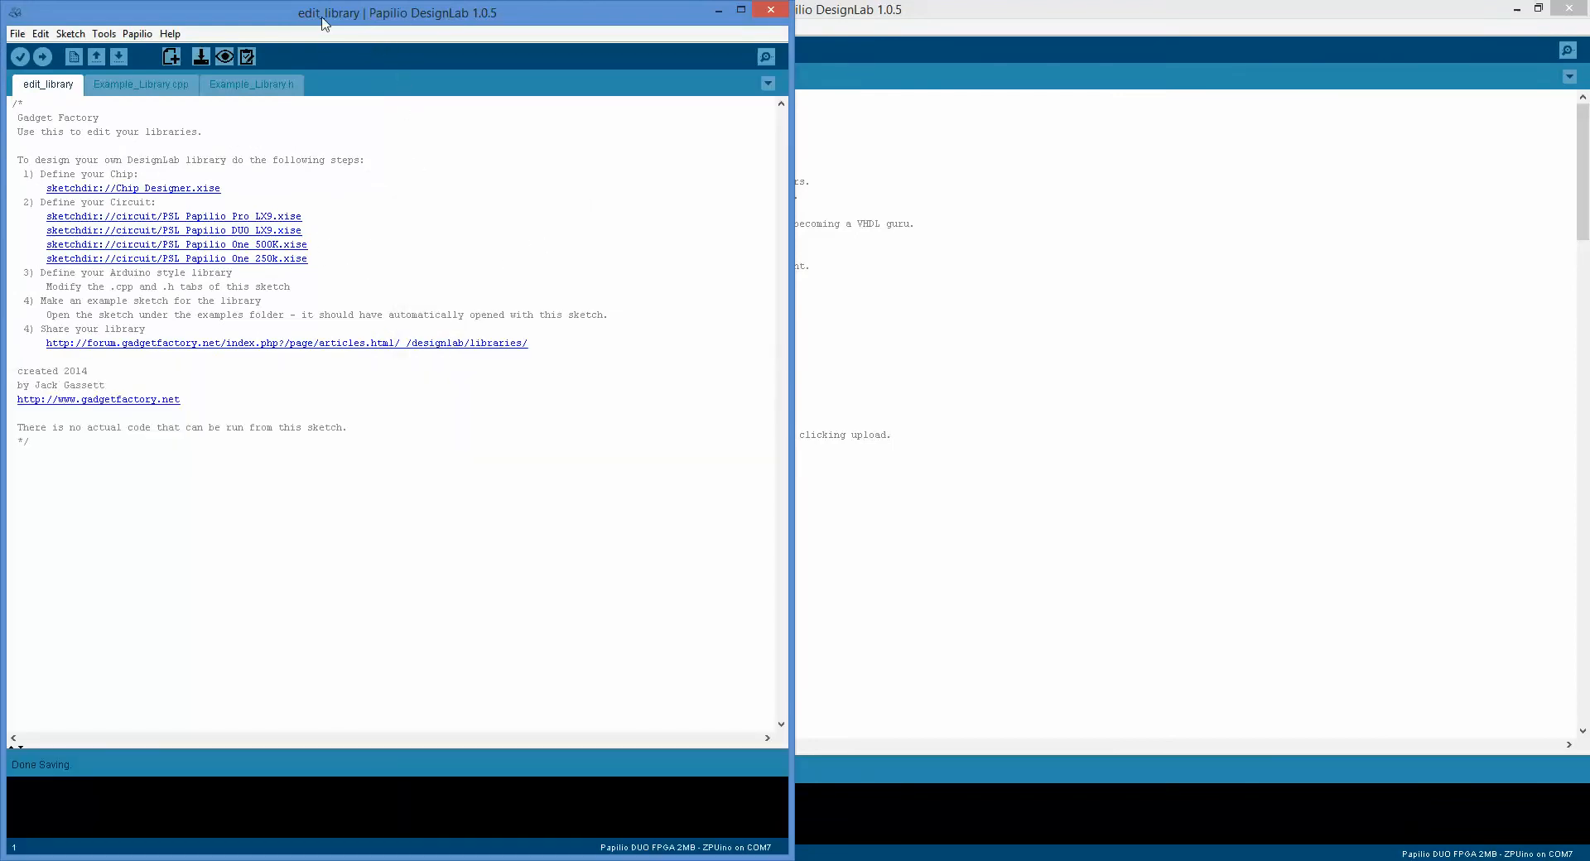
Examine the template code in Example_Library.cpp and Example_Library.h, then return to the edit_library instructions.
left_click(158, 92)
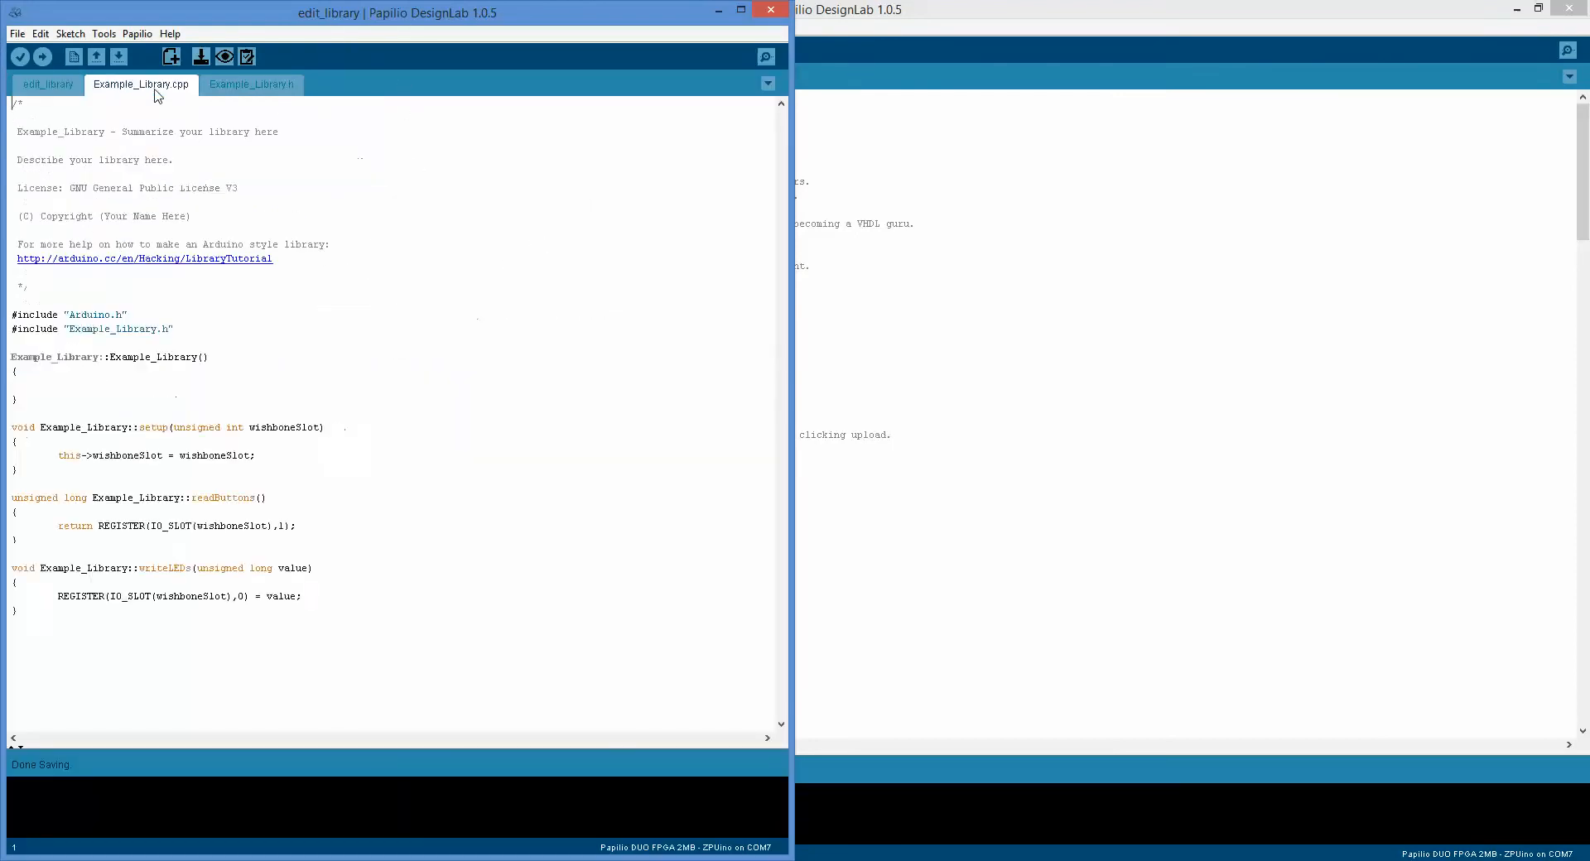
left_click(250, 87)
left_click(141, 94)
left_click(43, 86)
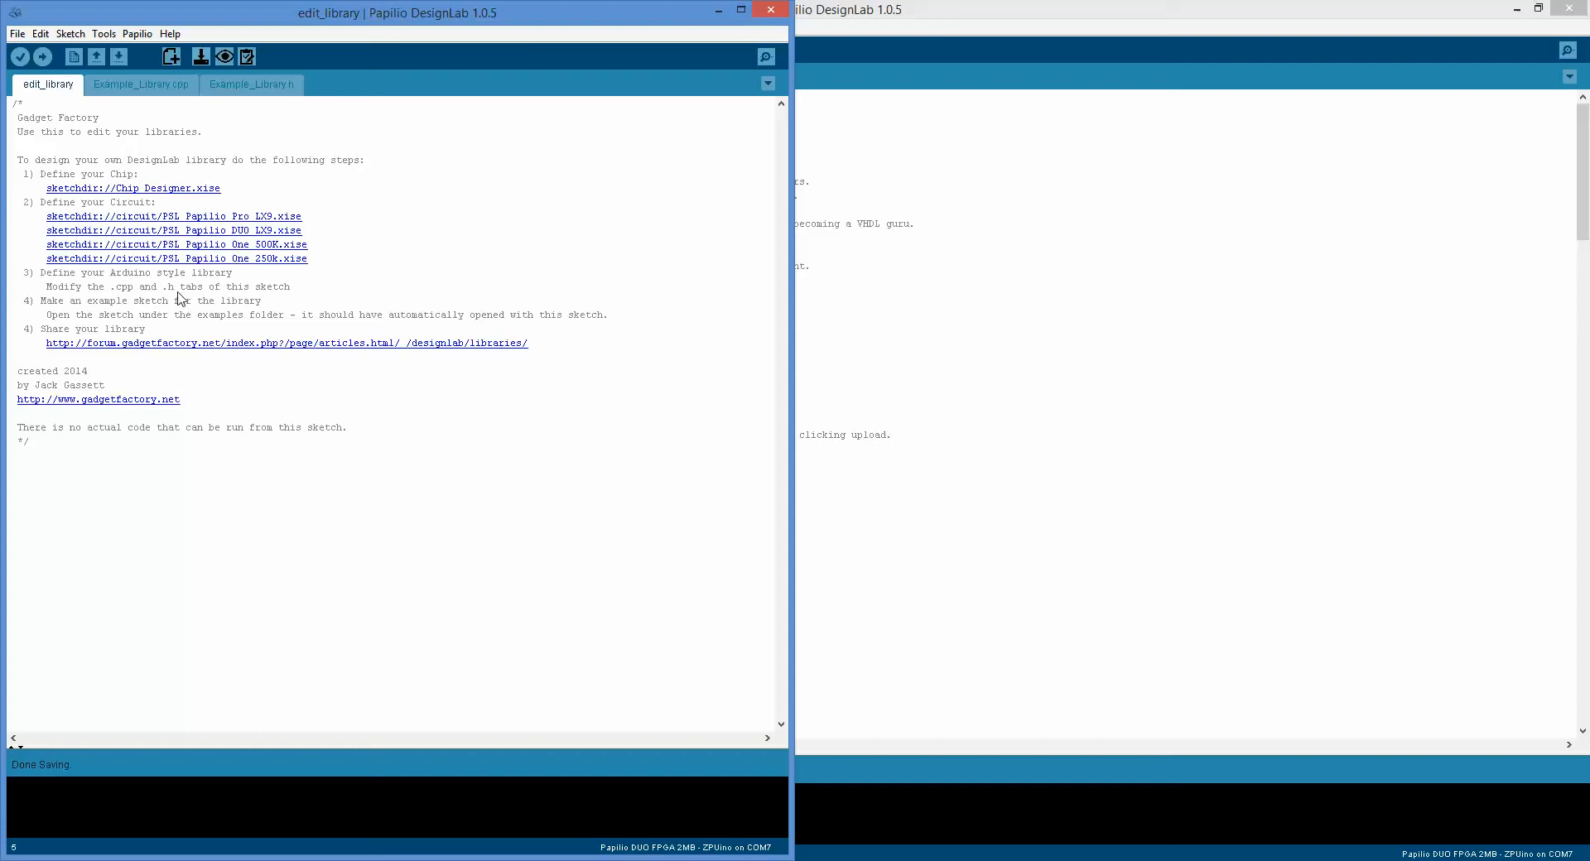
left_click(147, 89)
left_click(249, 86)
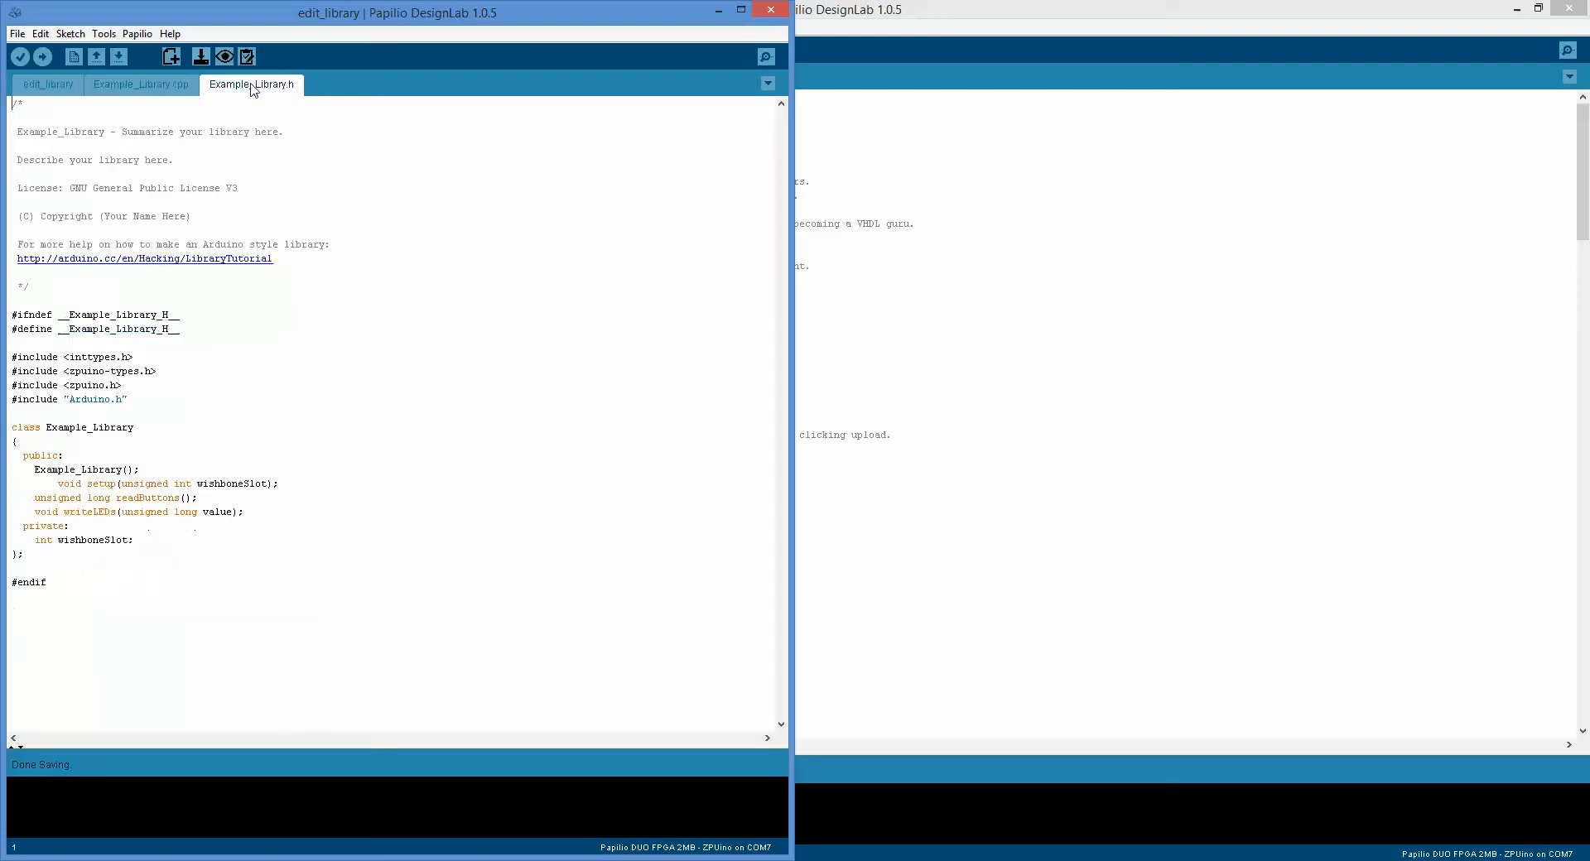
left_click(176, 90)
left_click(222, 90)
left_click(145, 95)
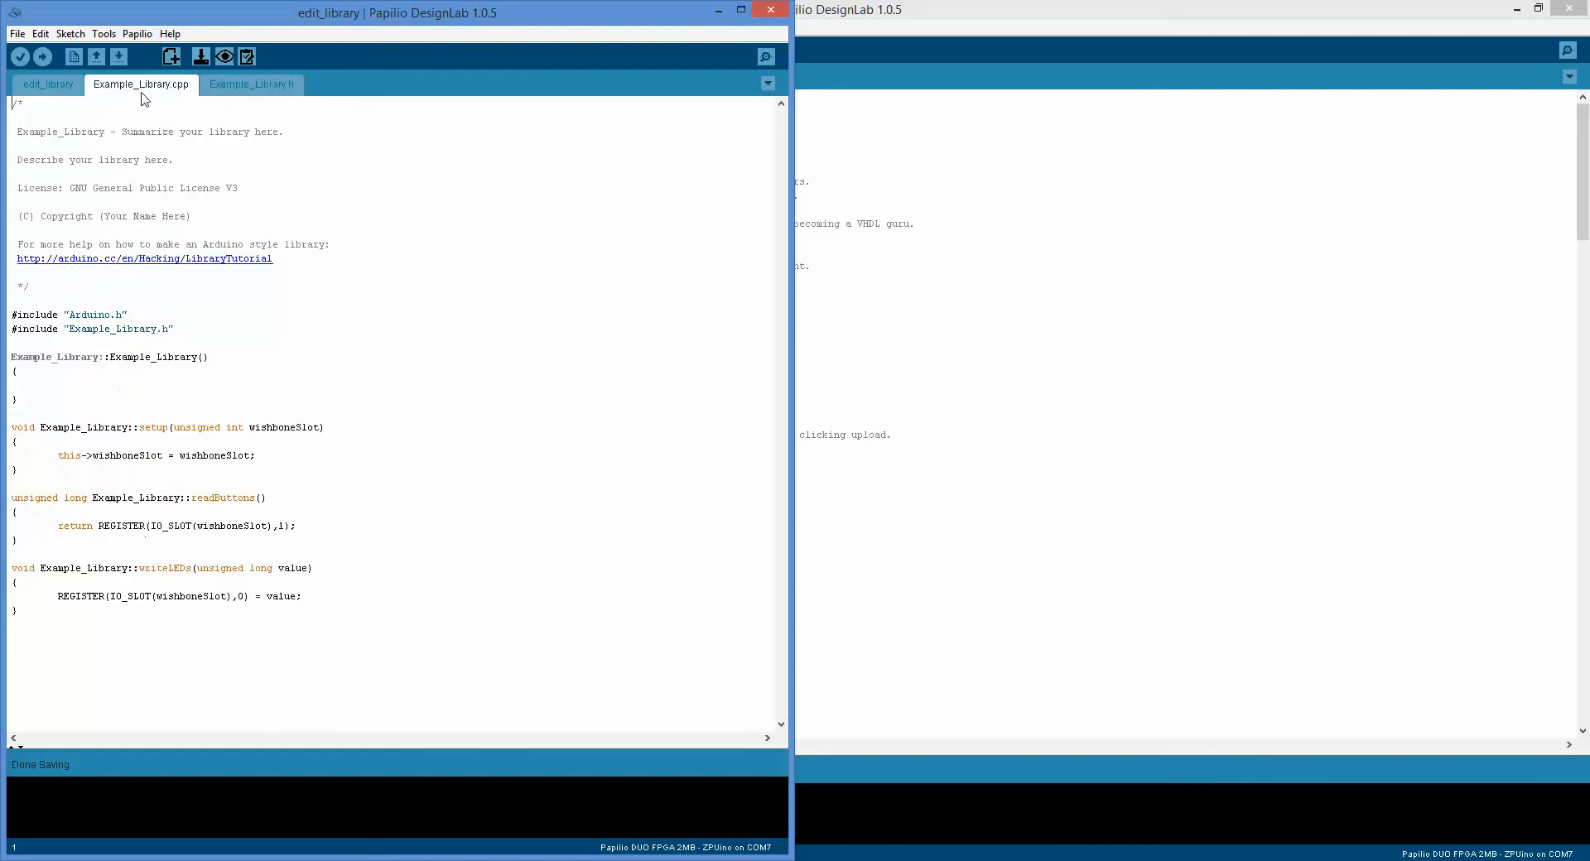
left_click(53, 89)
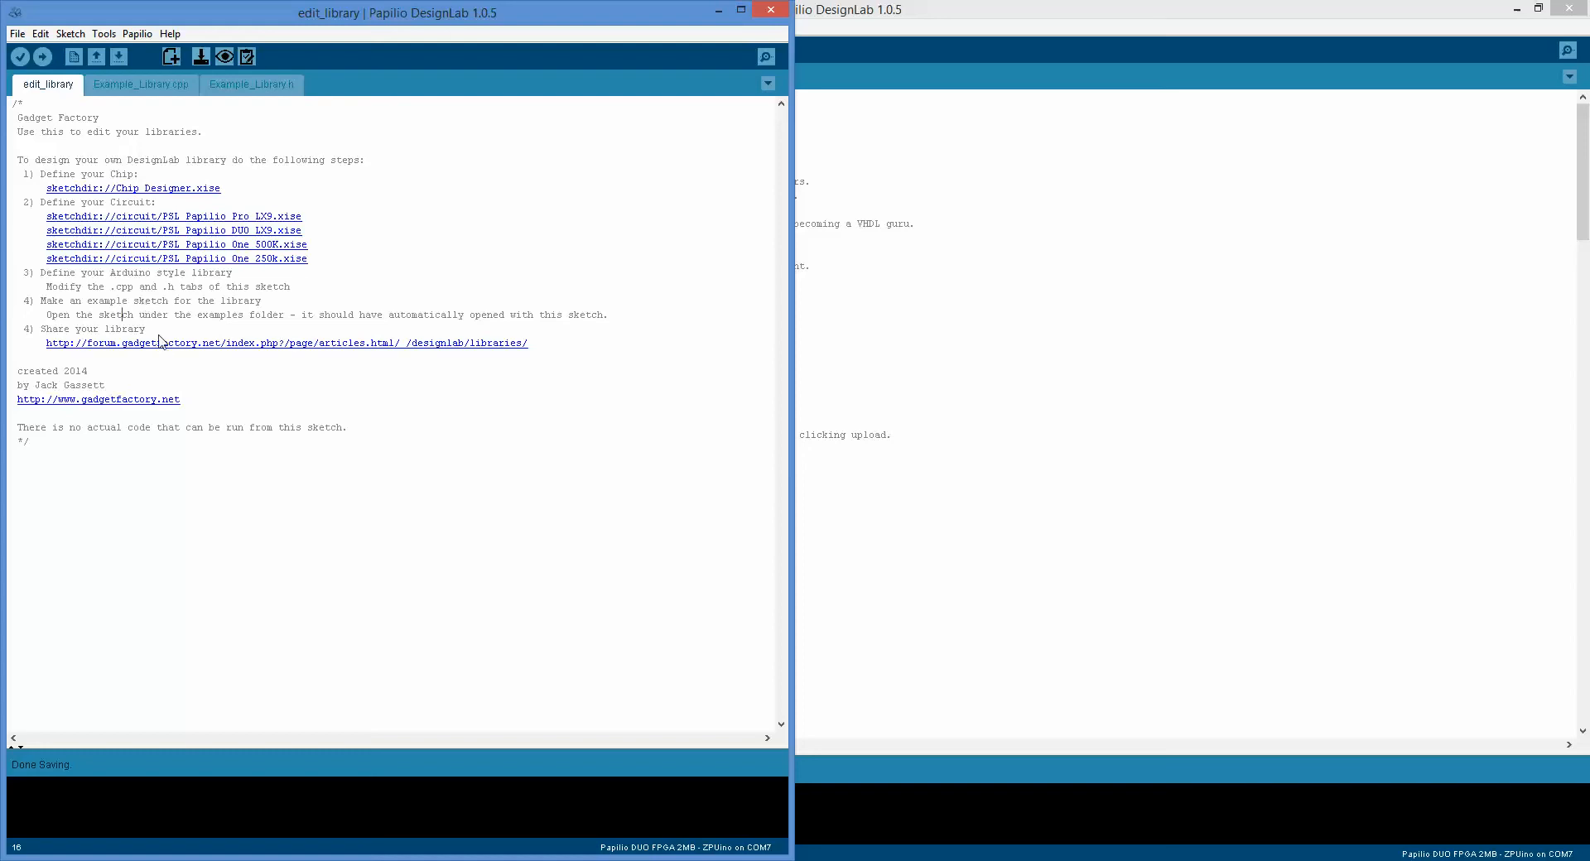
Open the library's Chip_Designer.xise project in ISE Project Navigator and display the Edit_Your_Chip_Design schematic with the console hidden.
left_click(161, 161)
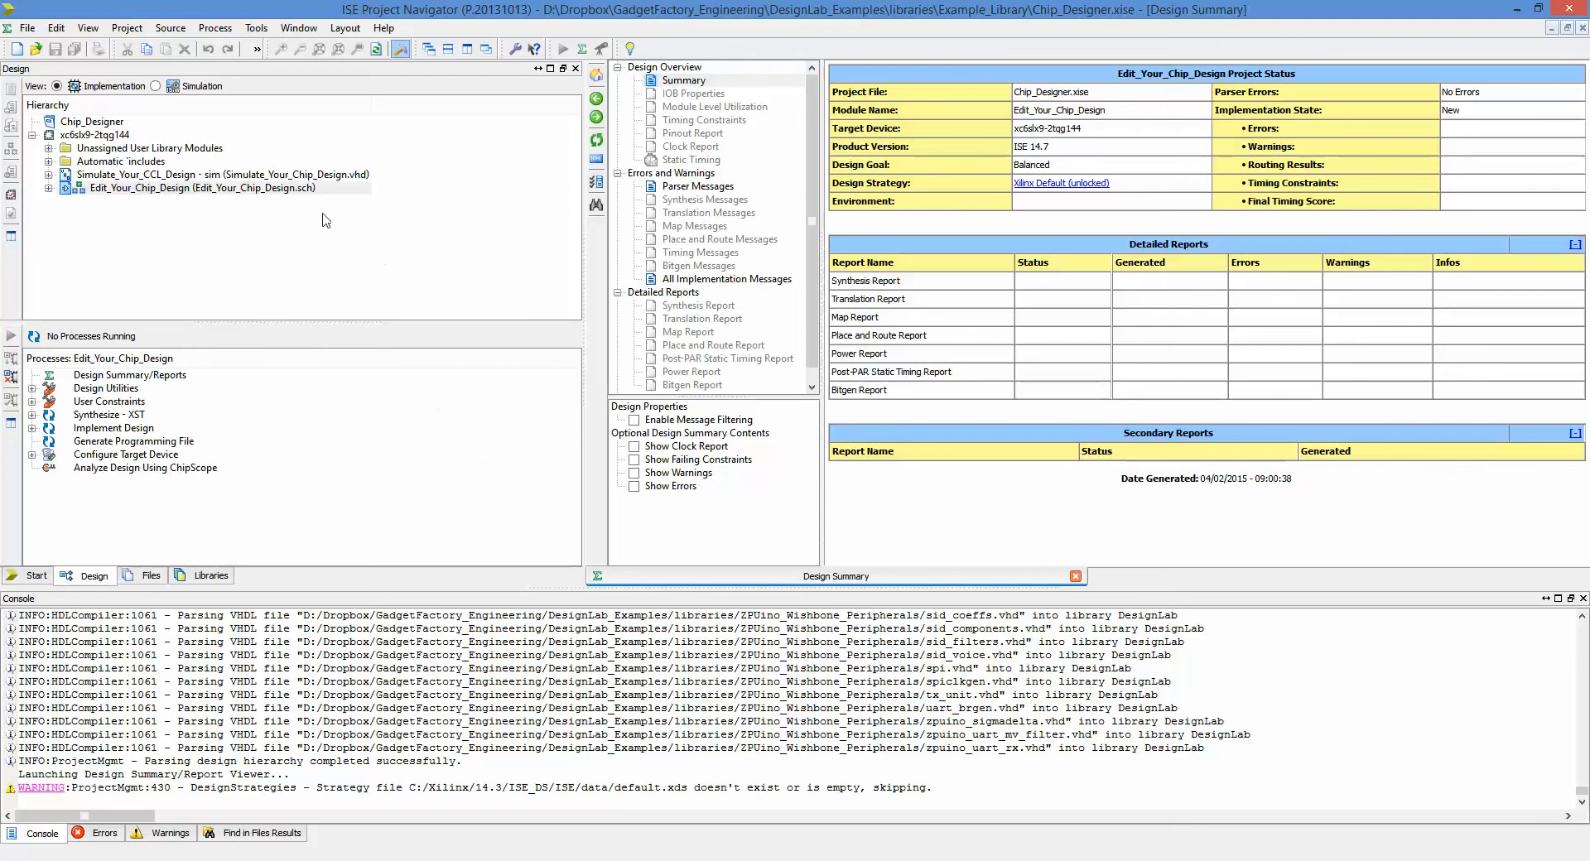
left_click(265, 189)
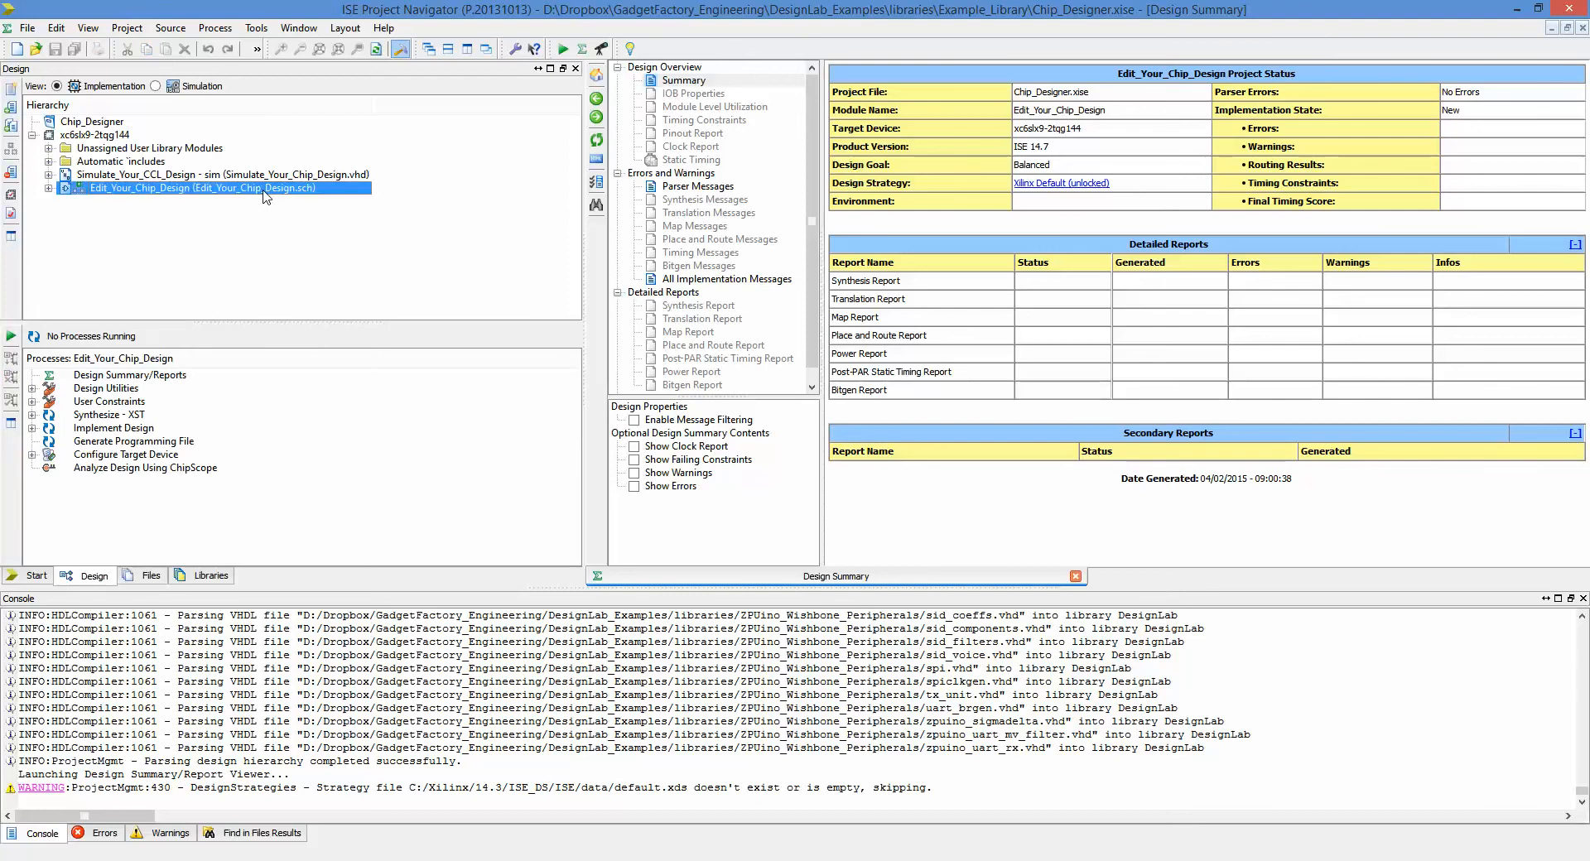
left_click(180, 176)
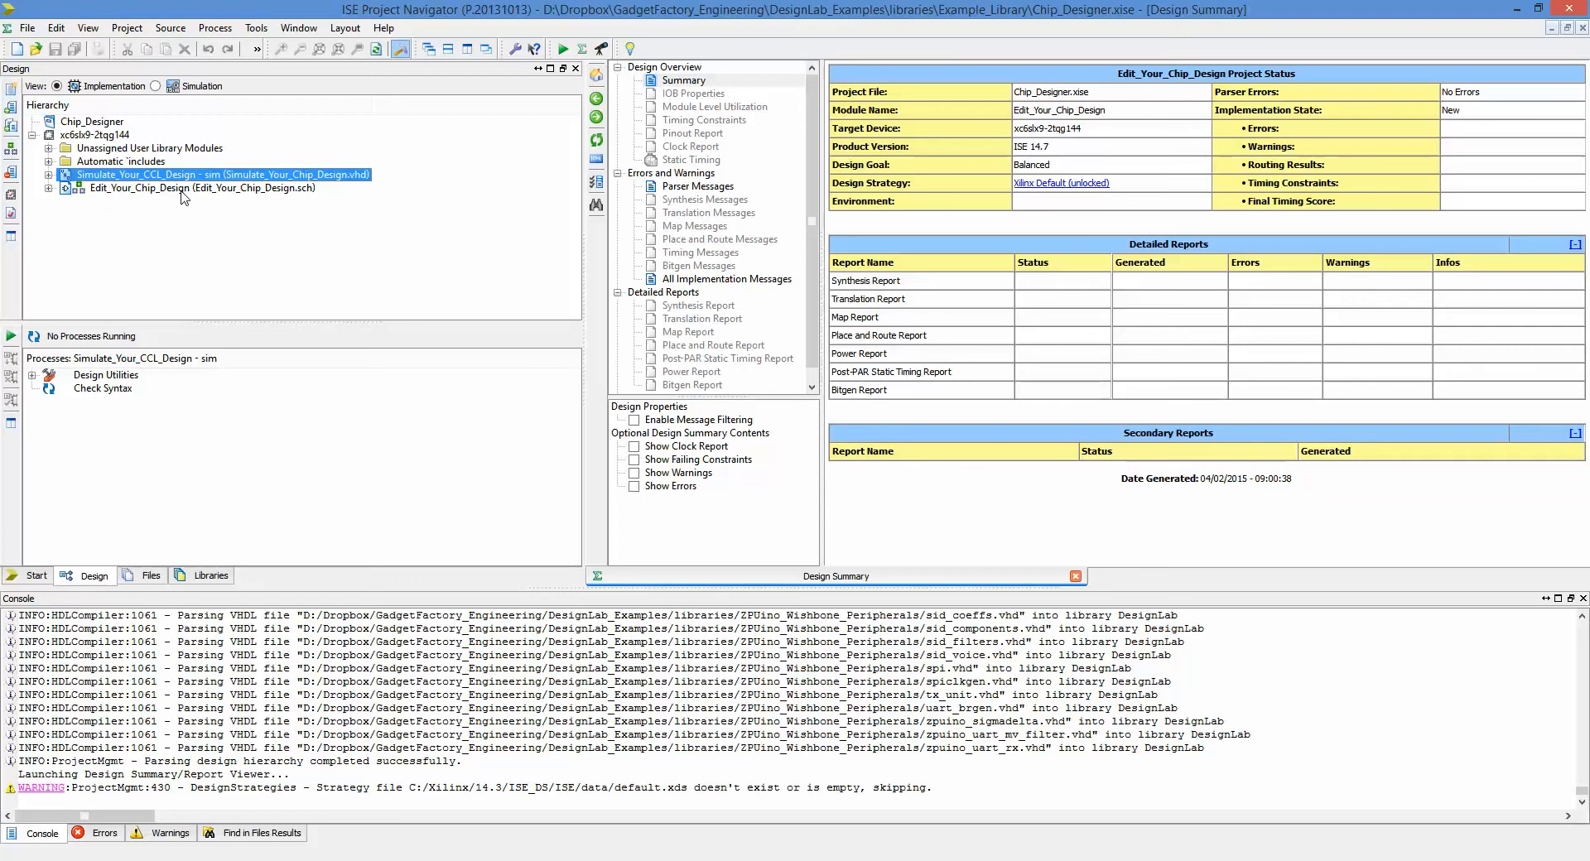
left_click(181, 190)
double_click(174, 189)
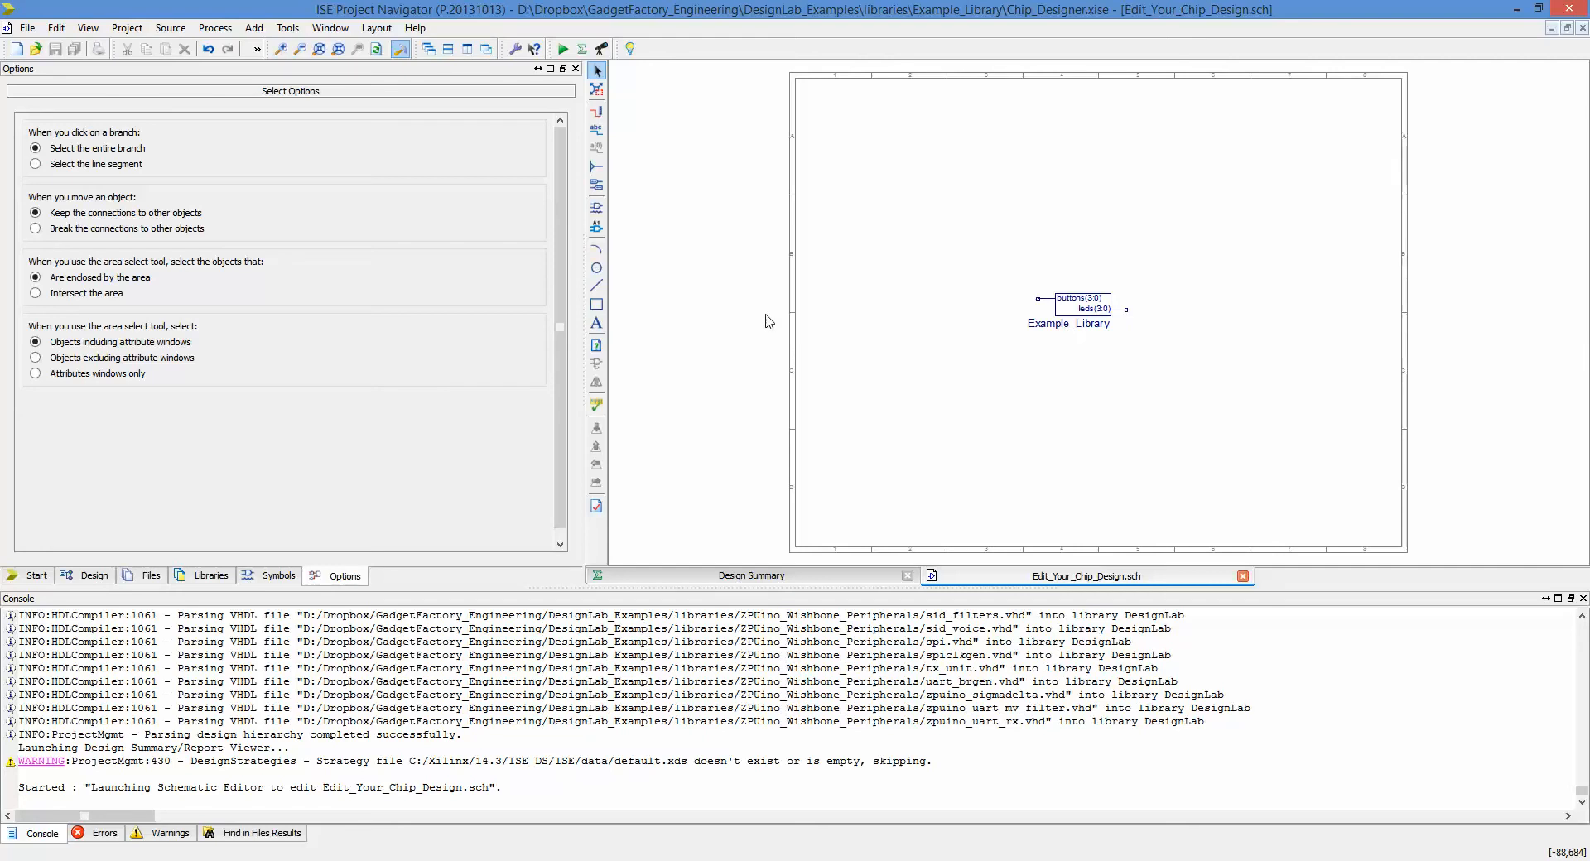
left_click(400, 51)
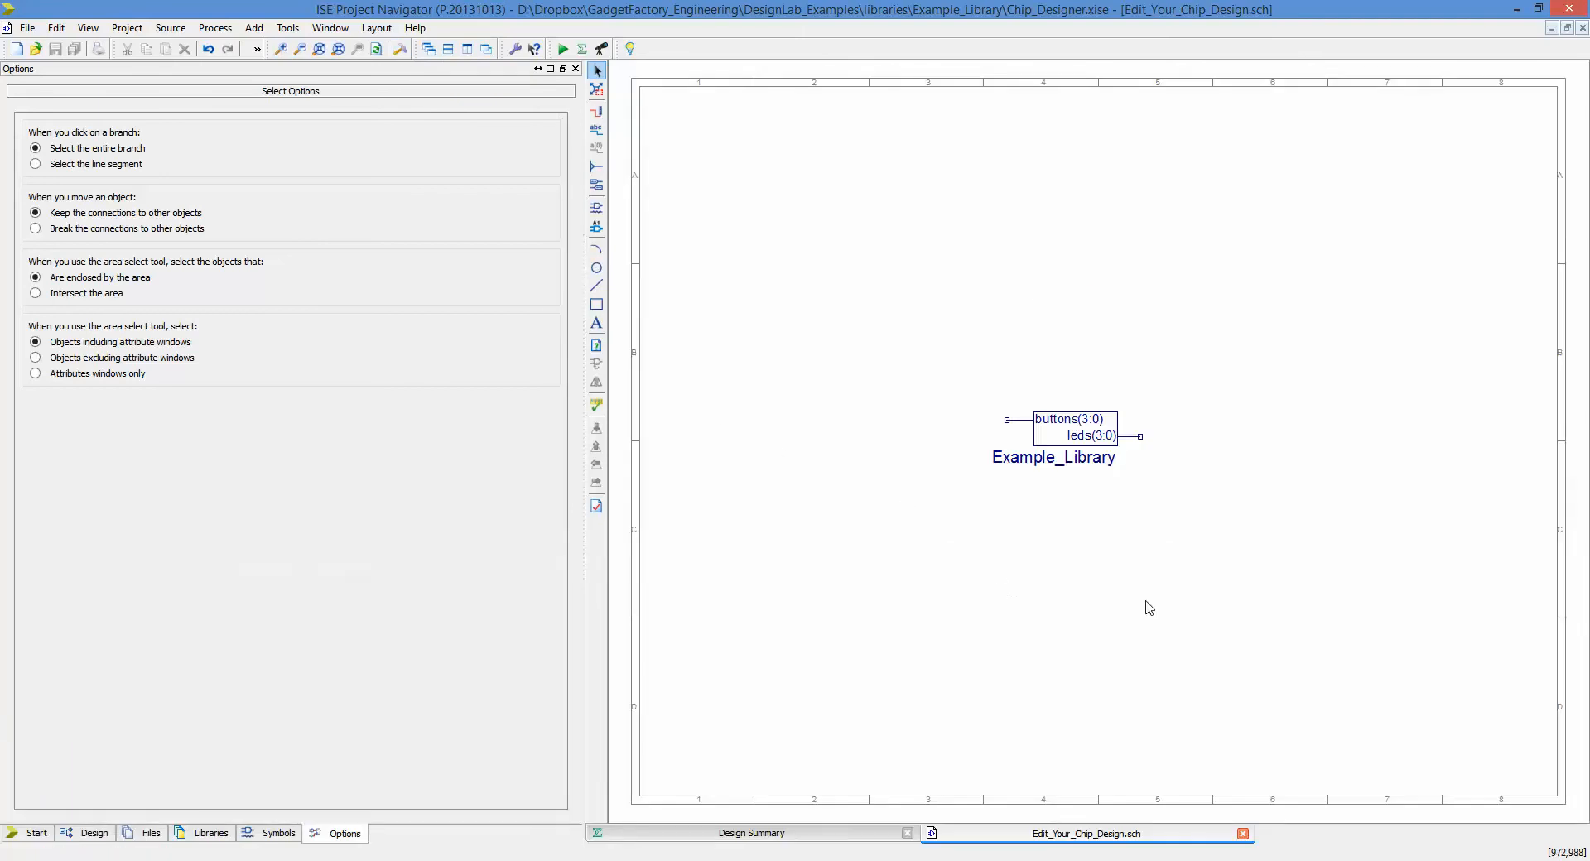
Push into the Example_Library symbol to open its underlying schematic.
left_click(1057, 439)
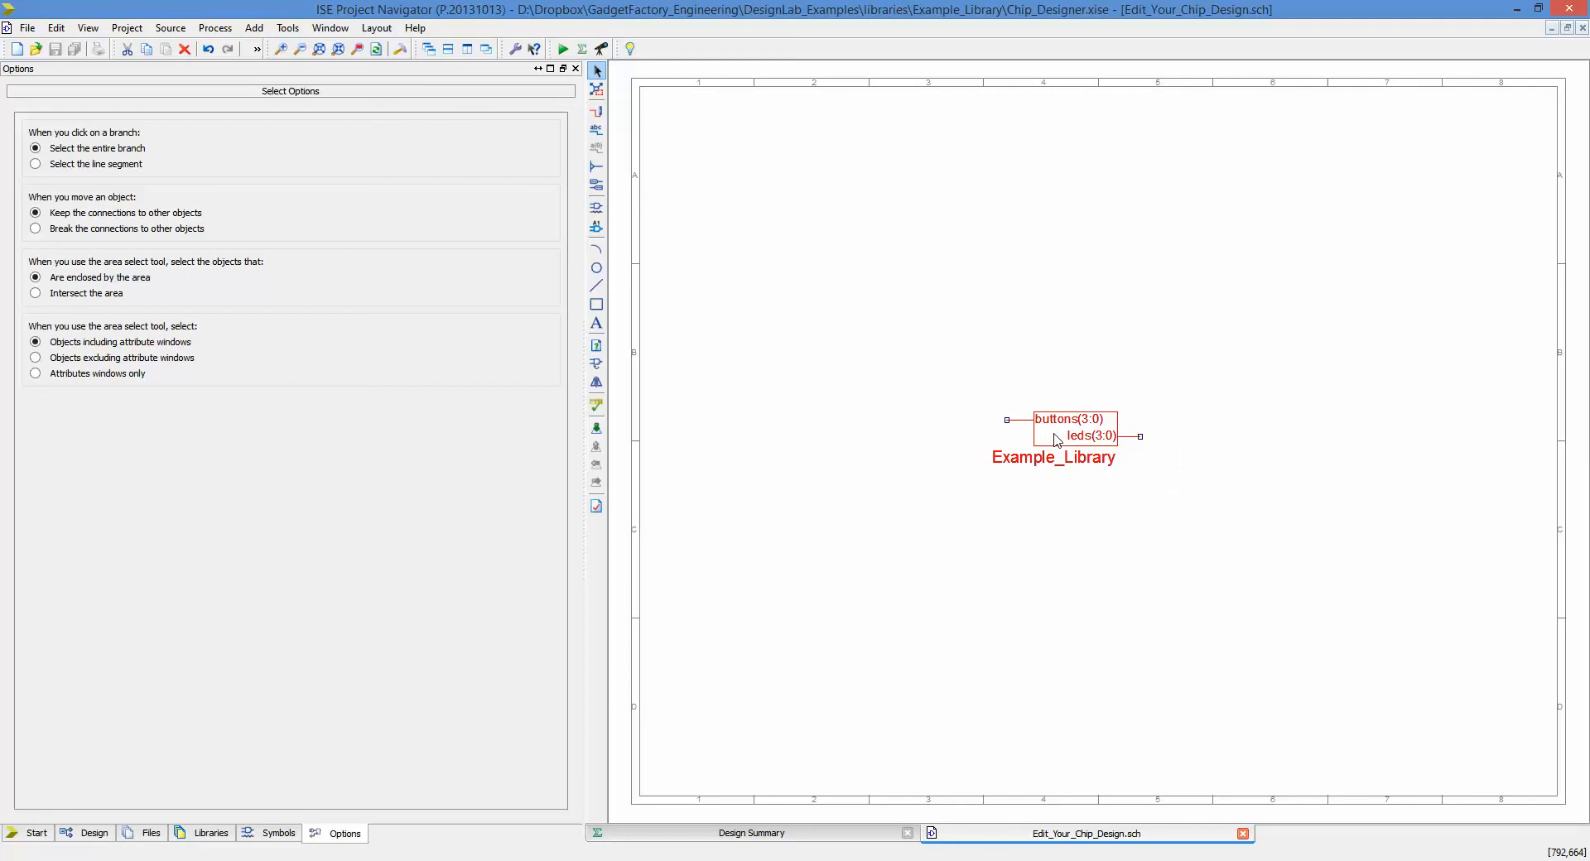
right_click(1057, 439)
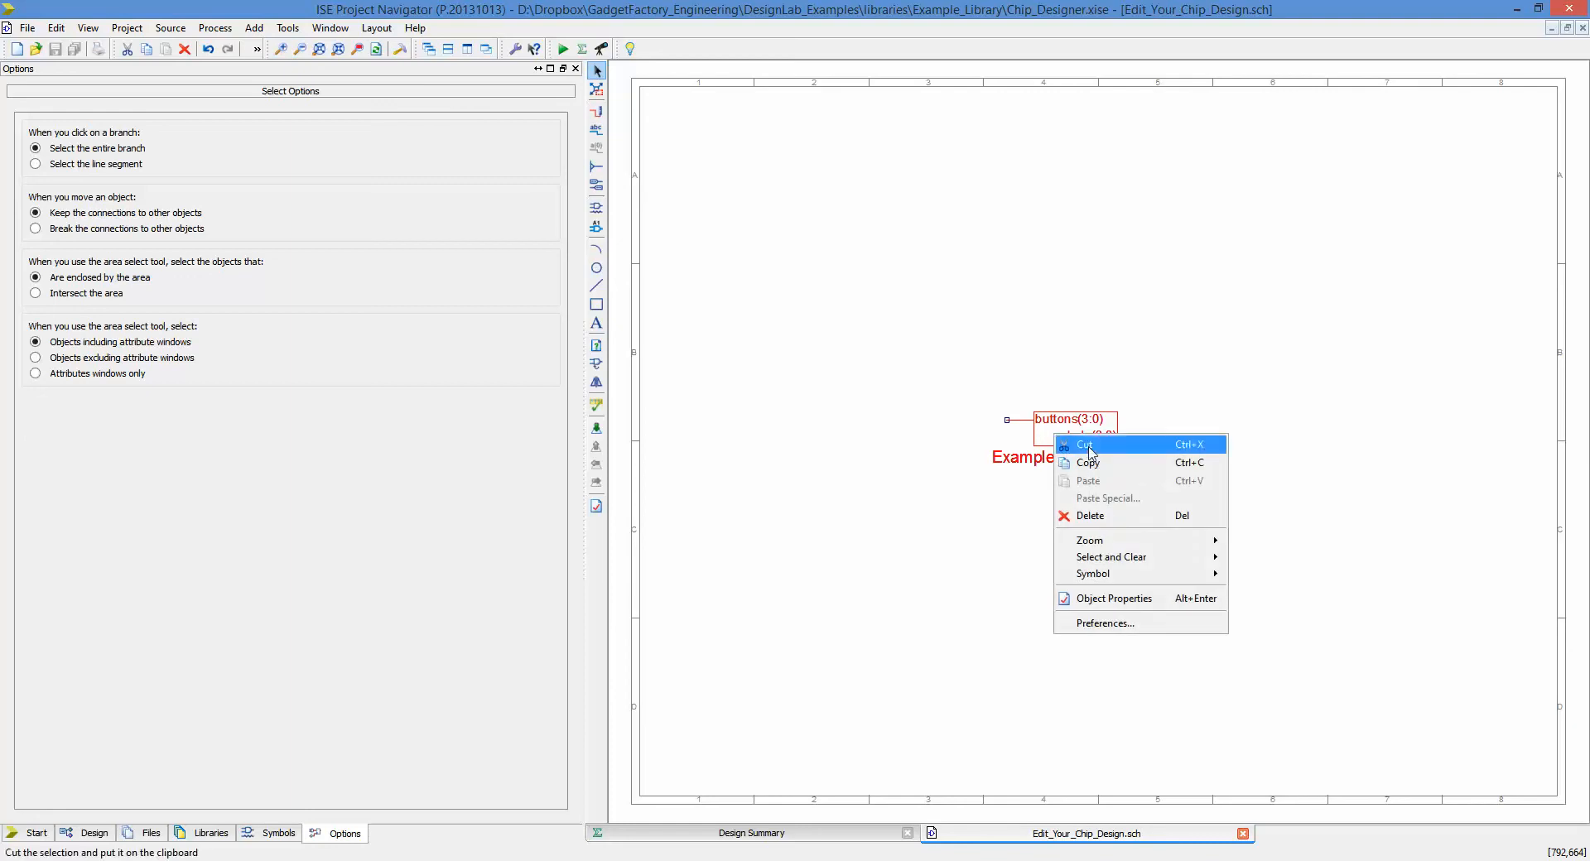
mouse_move(1109, 575)
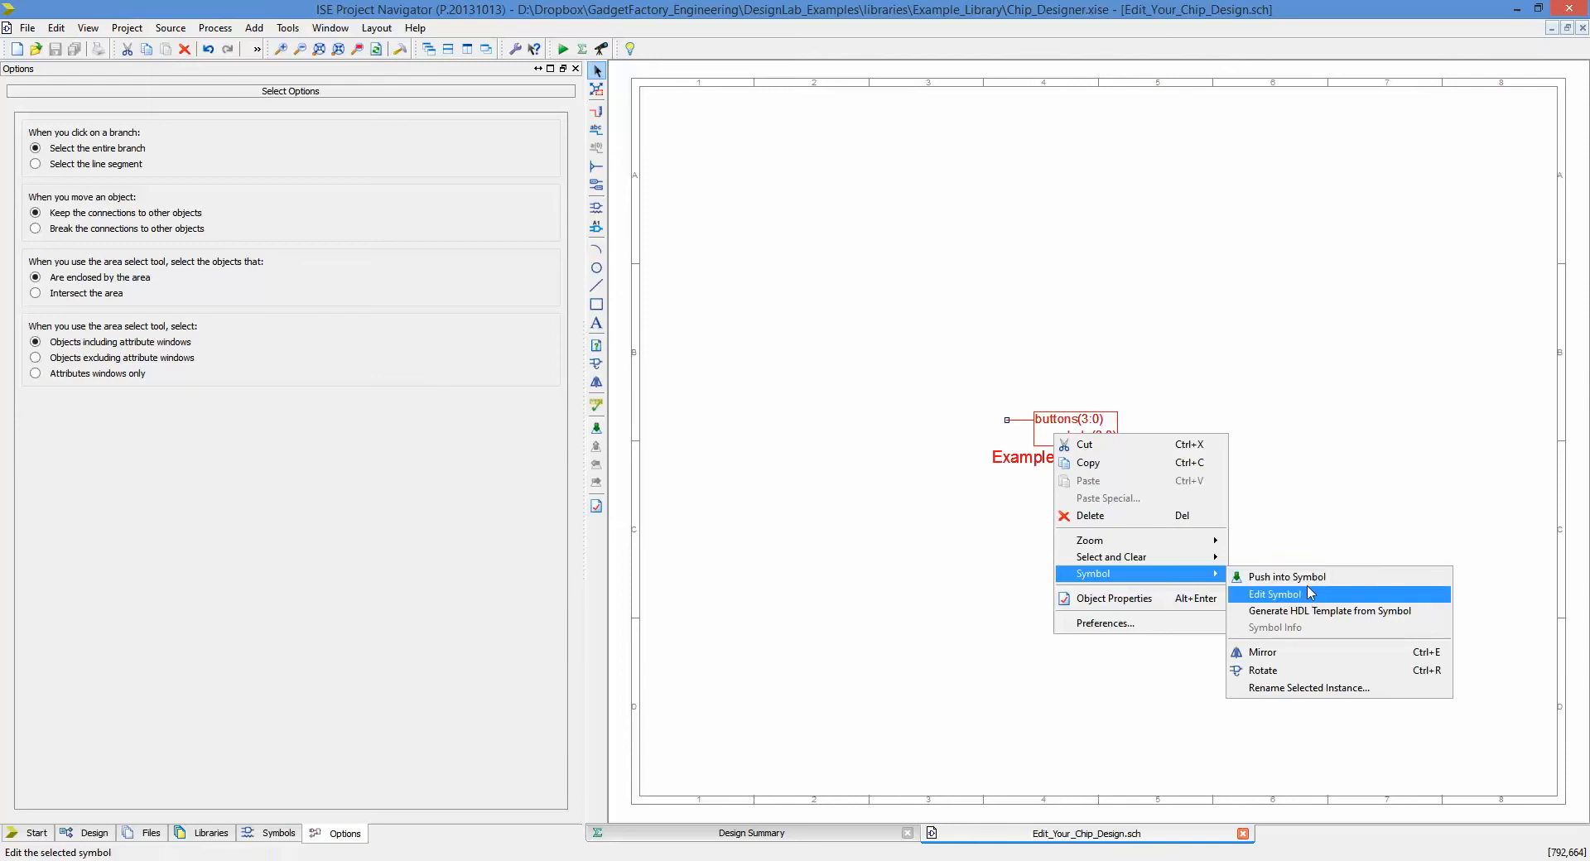
left_click(1309, 582)
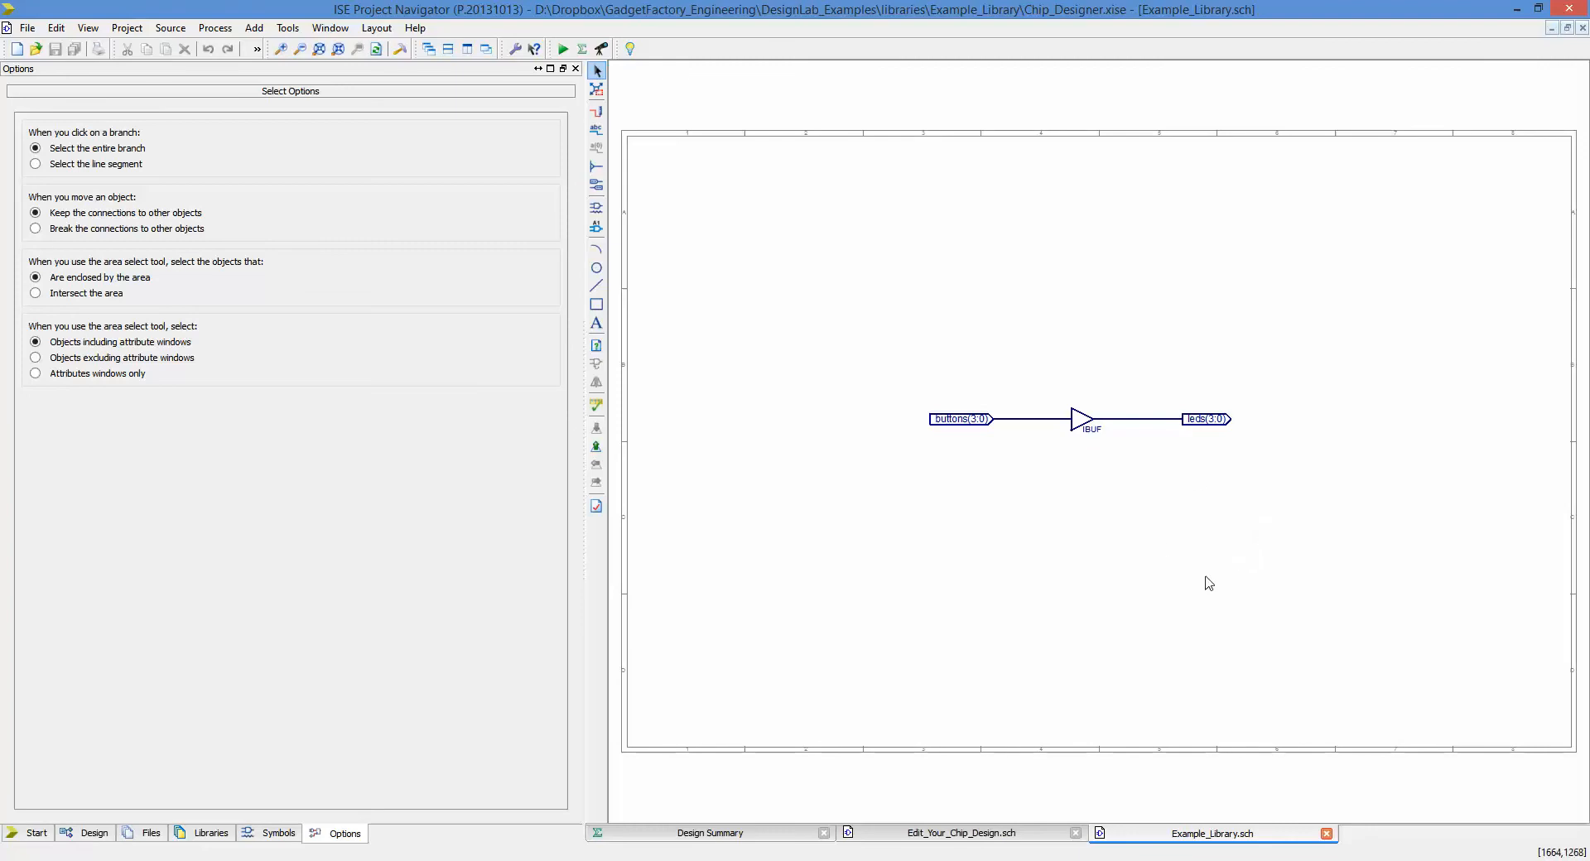
Try rearranging the Example_Library symbol by shifting the buttons label and moving the name above the block, and close it without saving.
left_click(1025, 834)
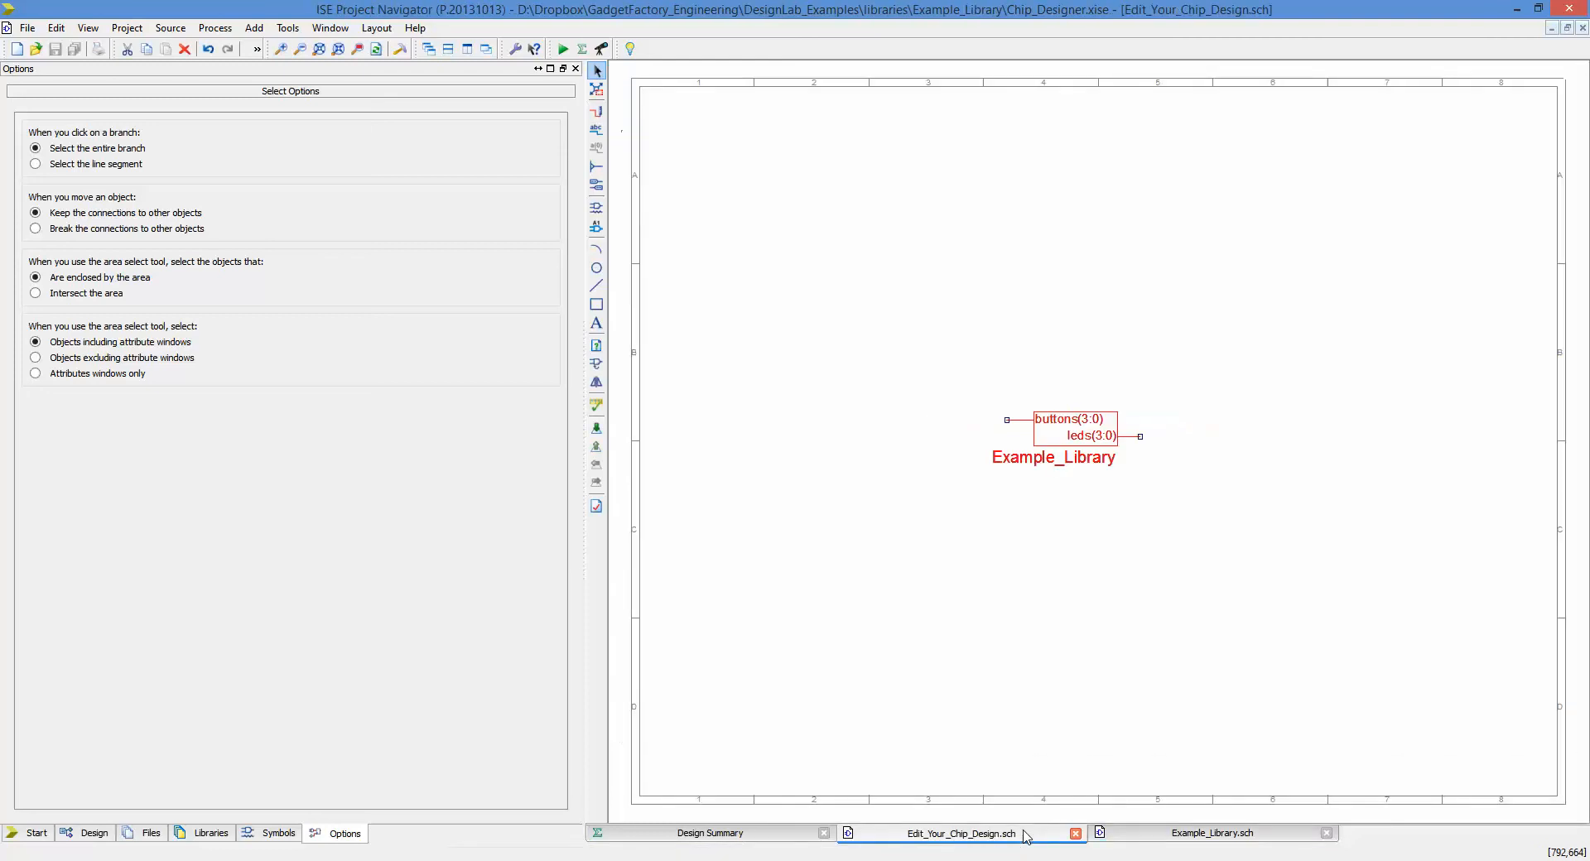
right_click(1069, 437)
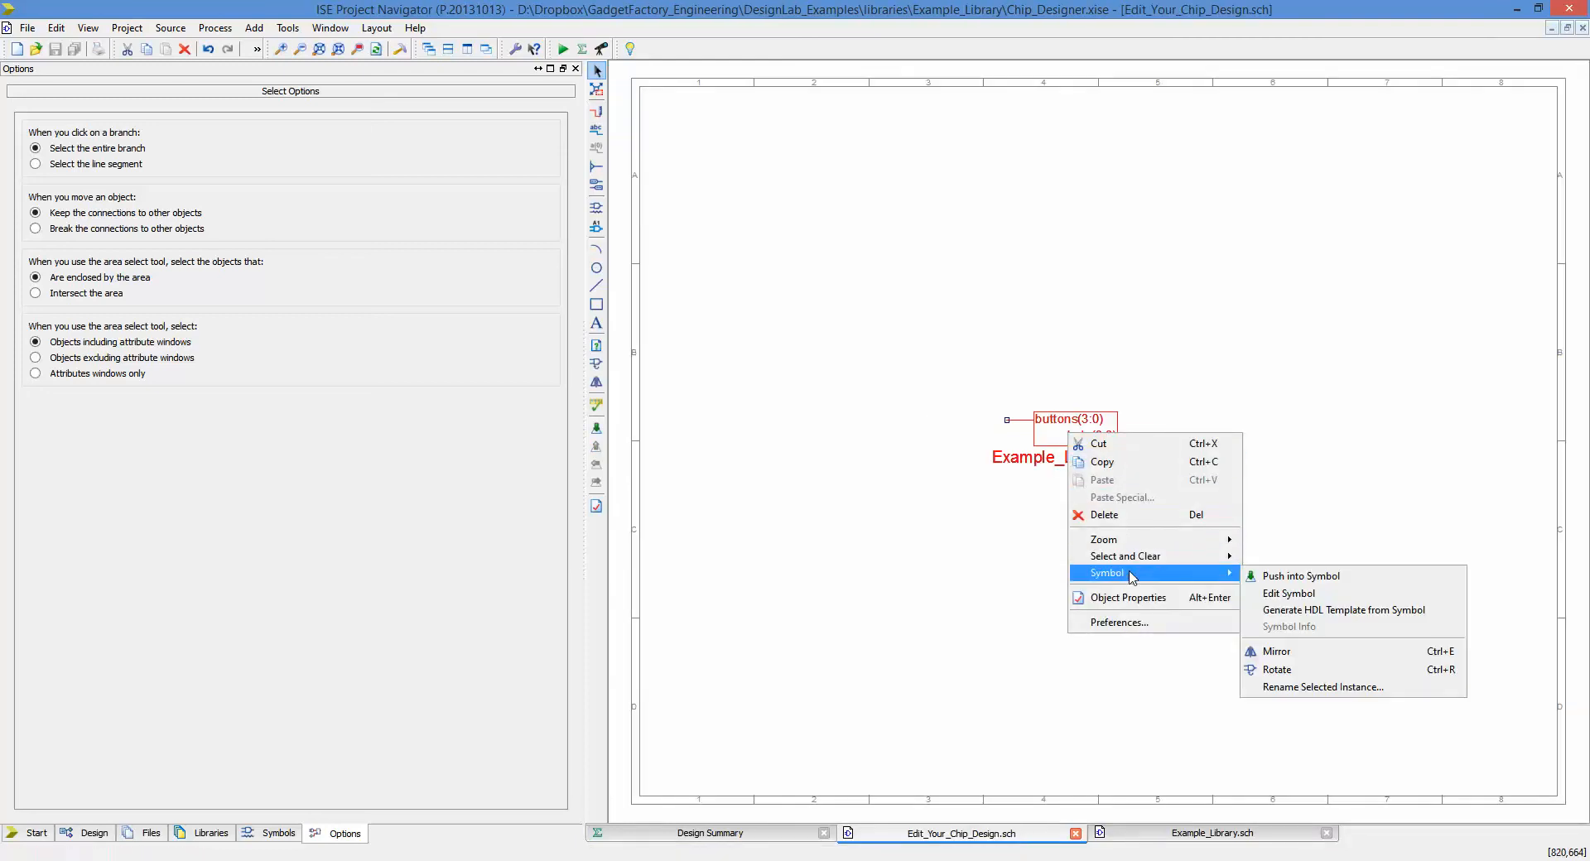
left_click(1282, 594)
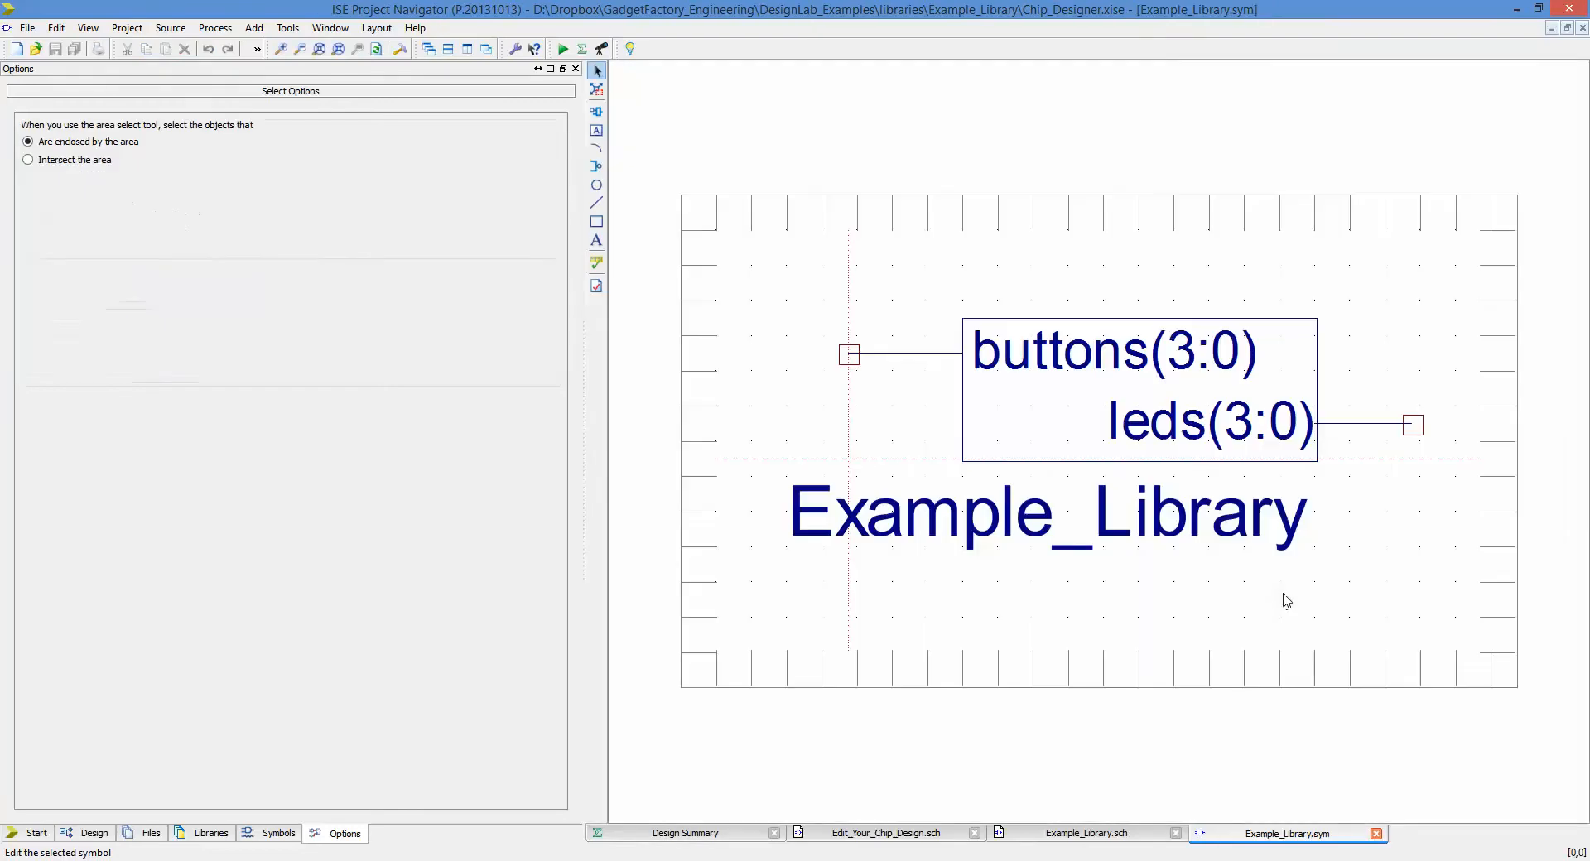
left_click(1078, 366)
left_click_drag(1079, 366, 1066, 371)
left_click_drag(1062, 495, 1124, 286)
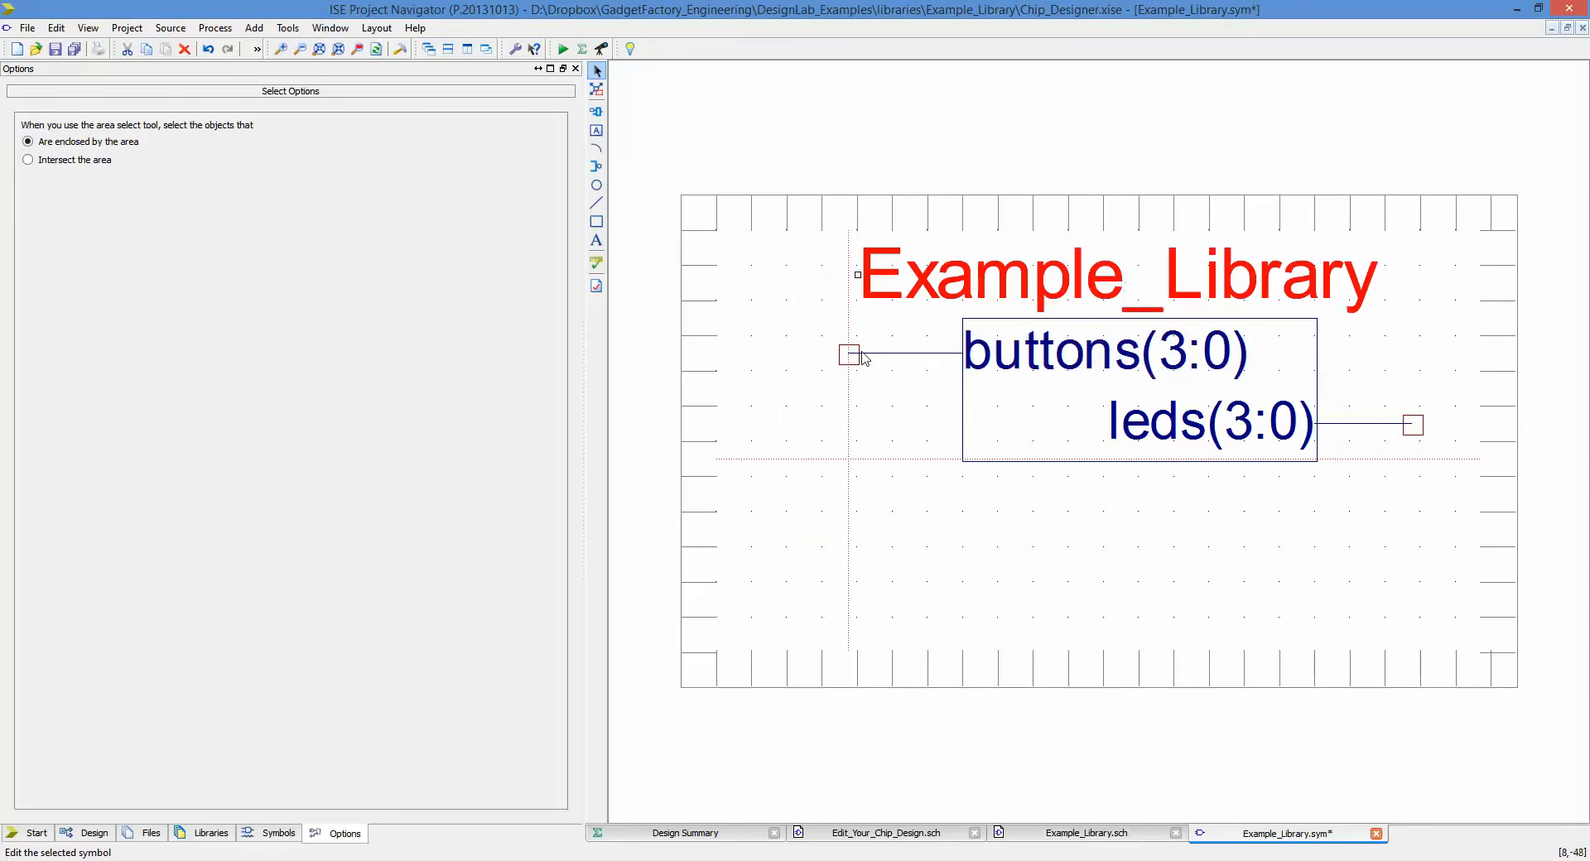
left_click(1377, 835)
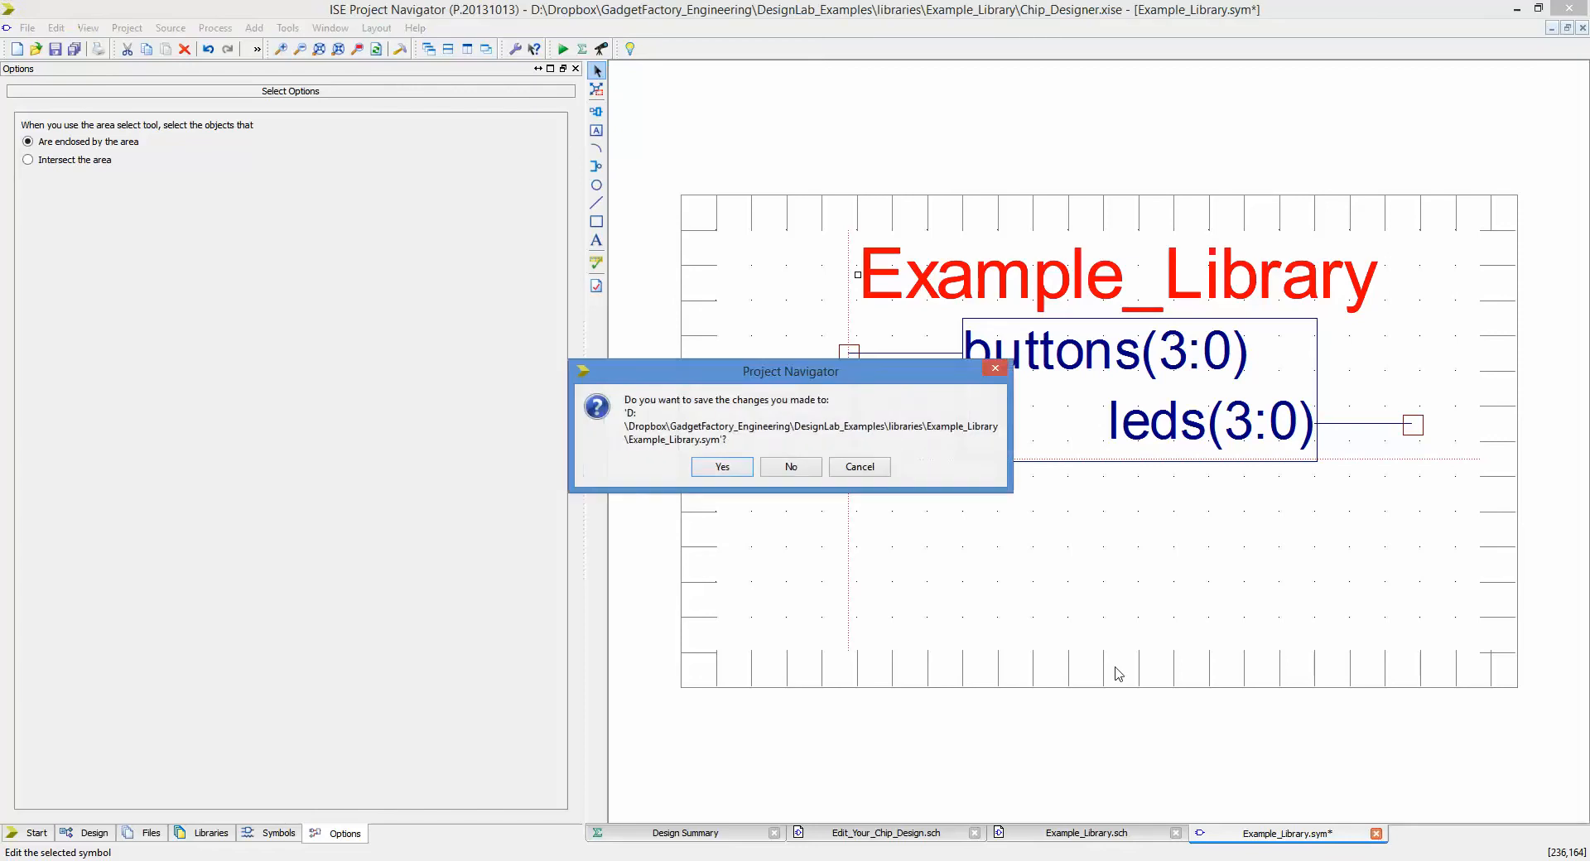
left_click(814, 463)
left_click(1029, 533)
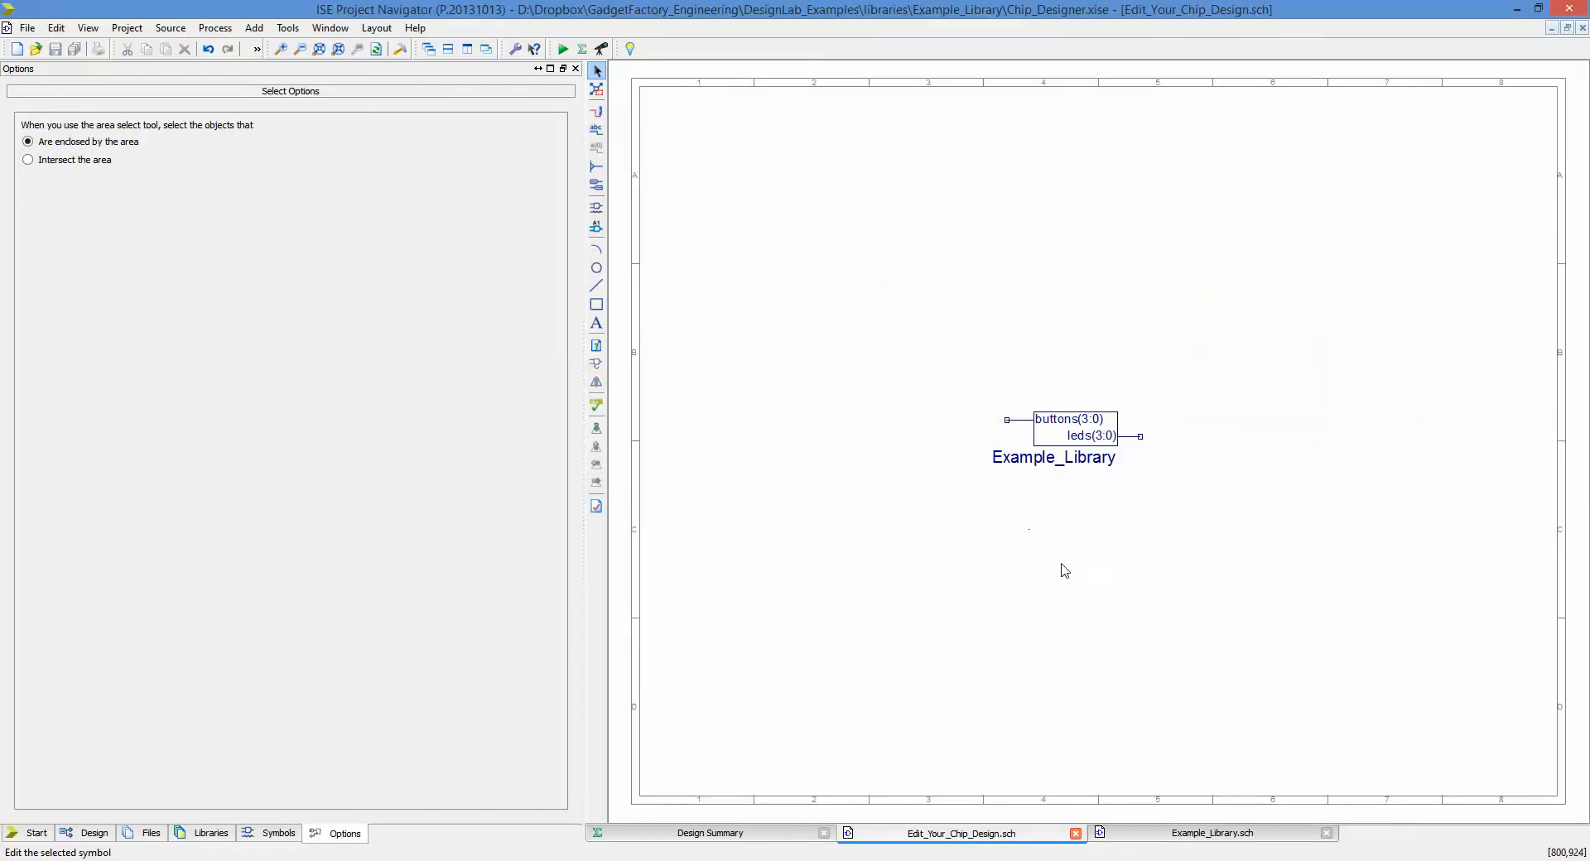
Push into the Example_Library symbol again and inspect the buttons input marker and the IBUF buffer.
right_click(1071, 436)
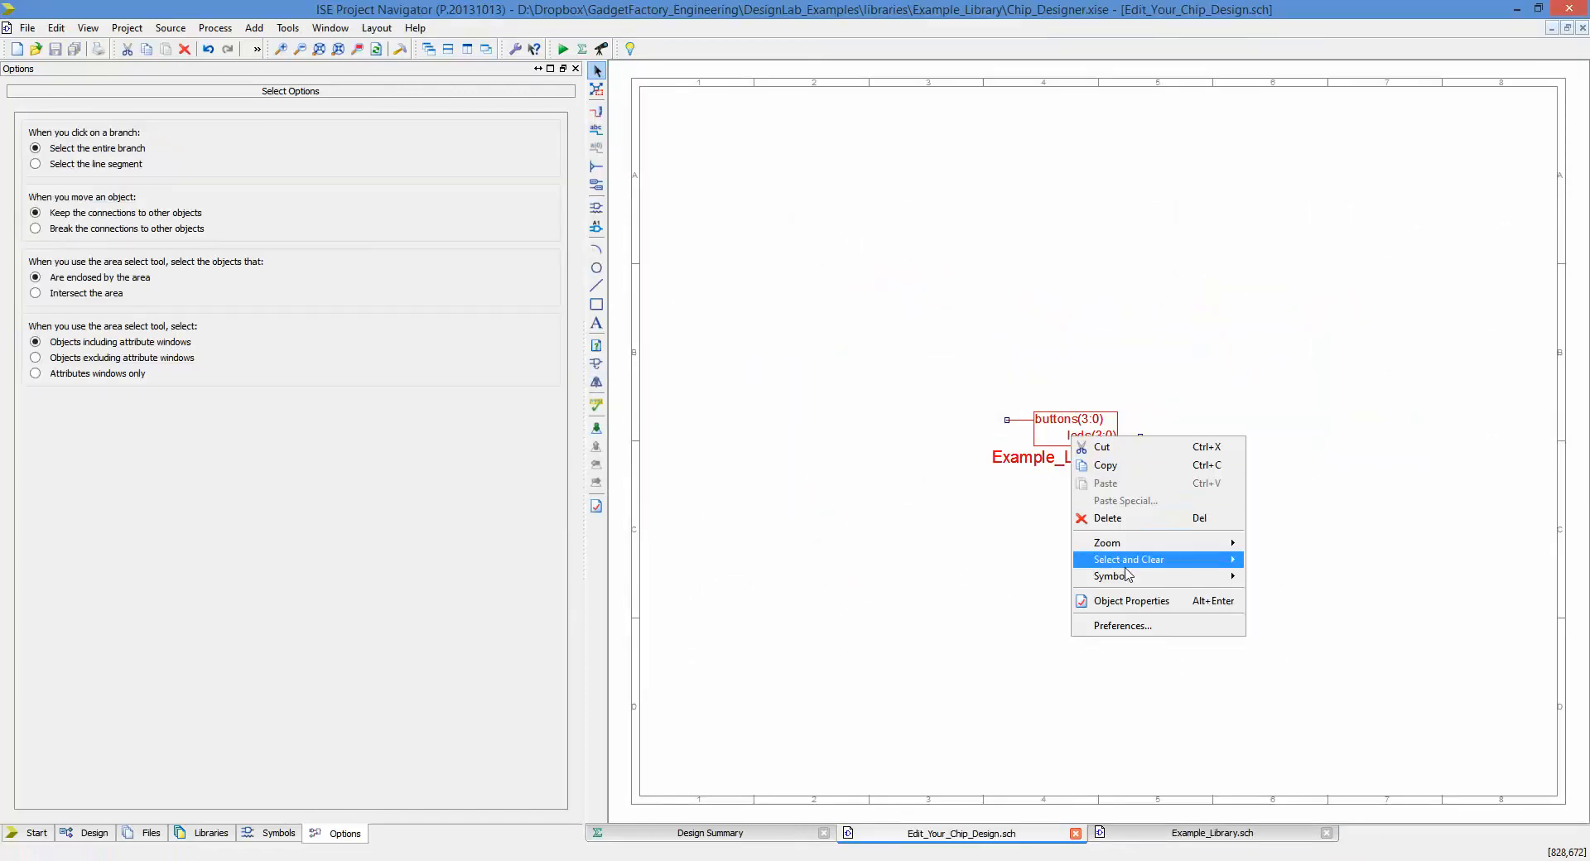
mouse_move(1128, 577)
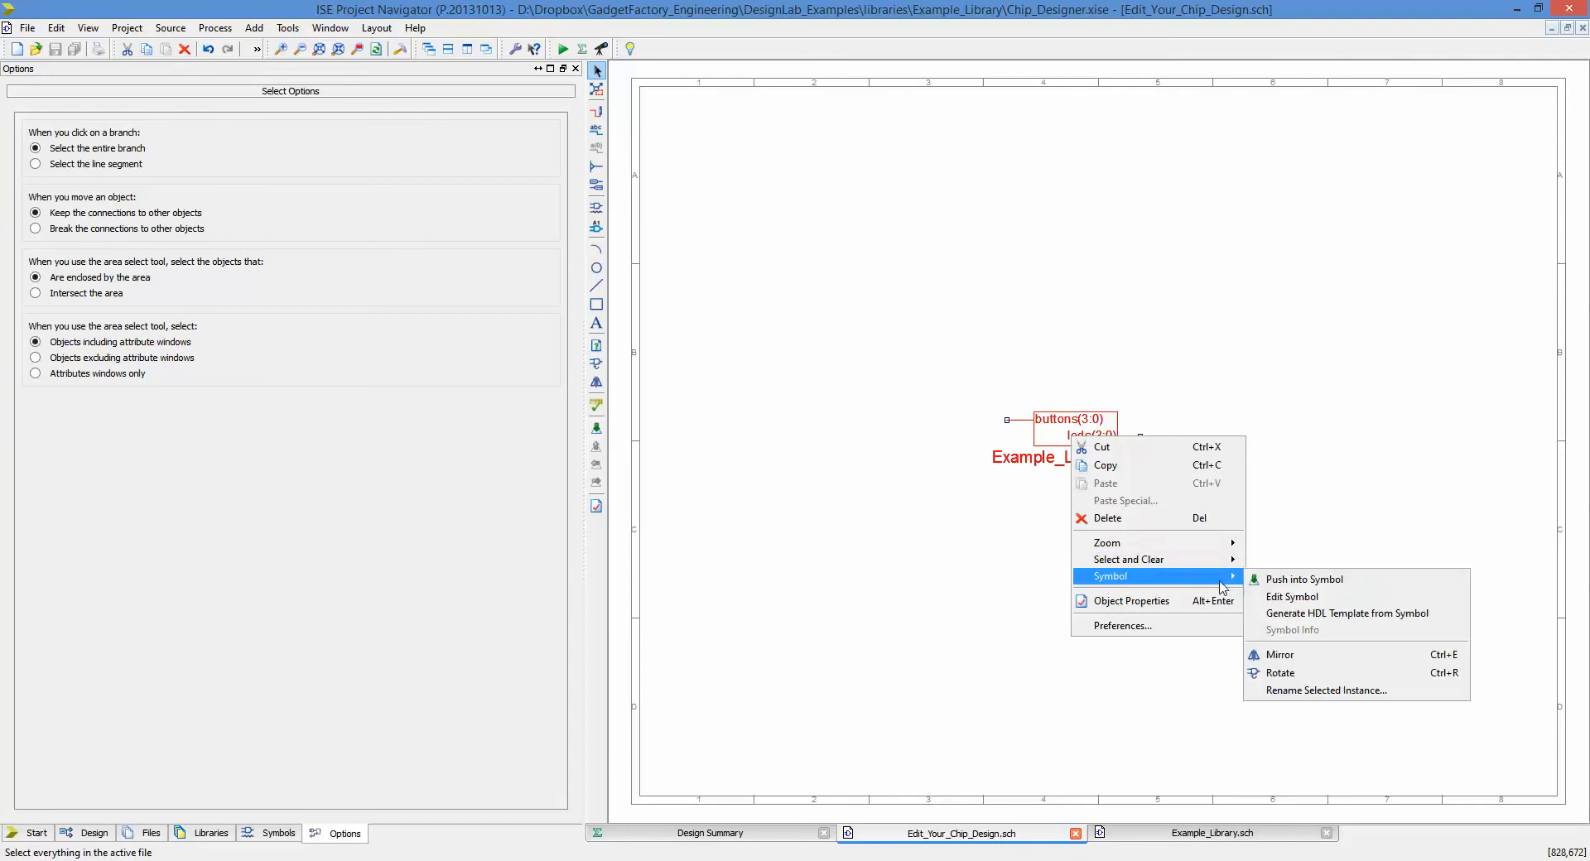
left_click(1266, 582)
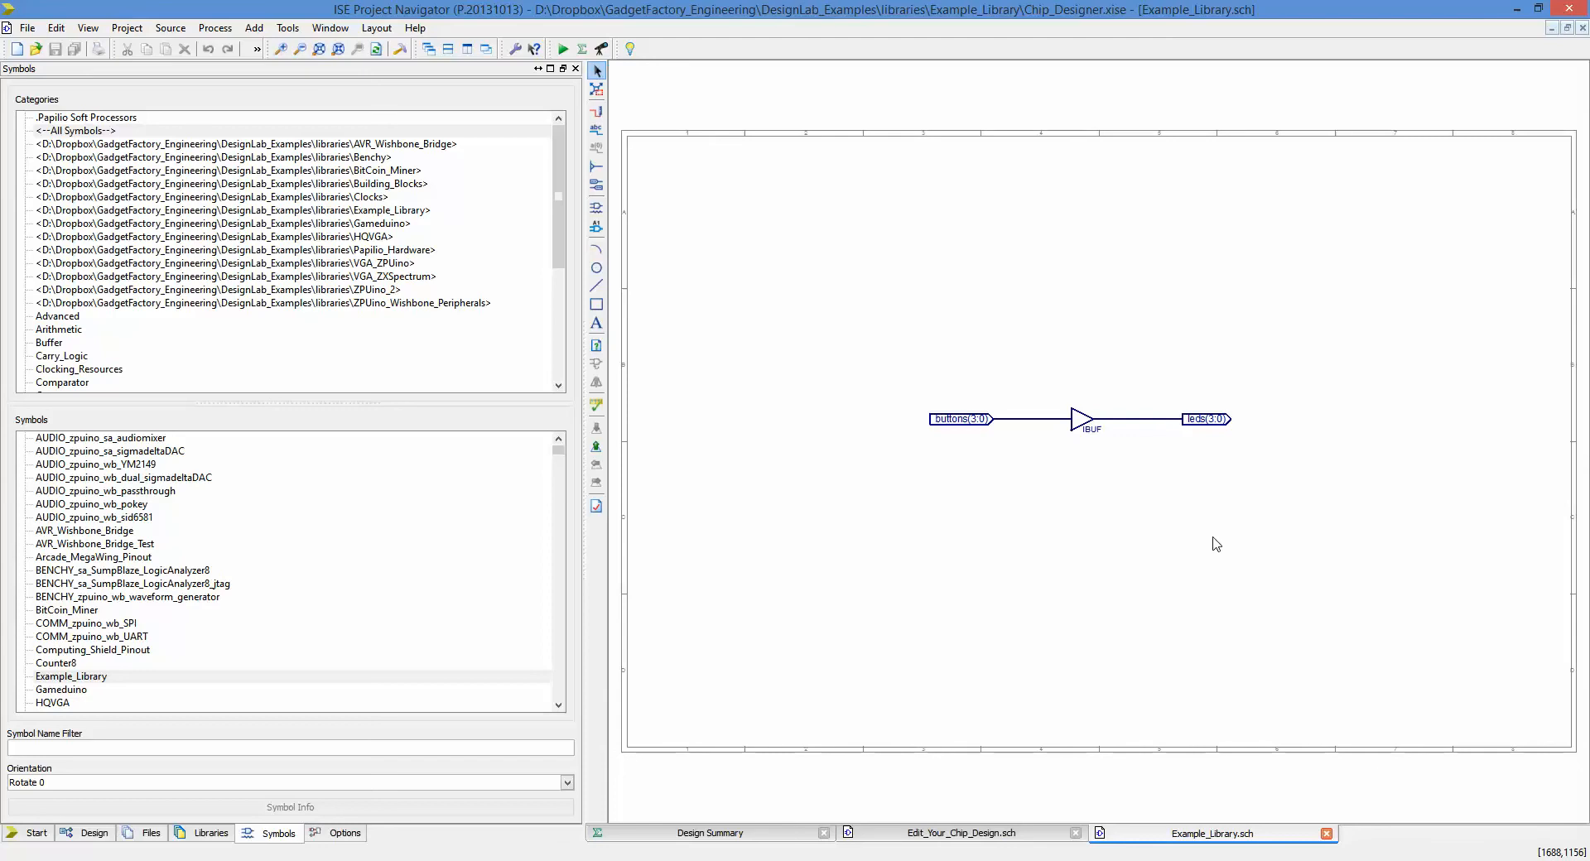
mouse_move(959, 426)
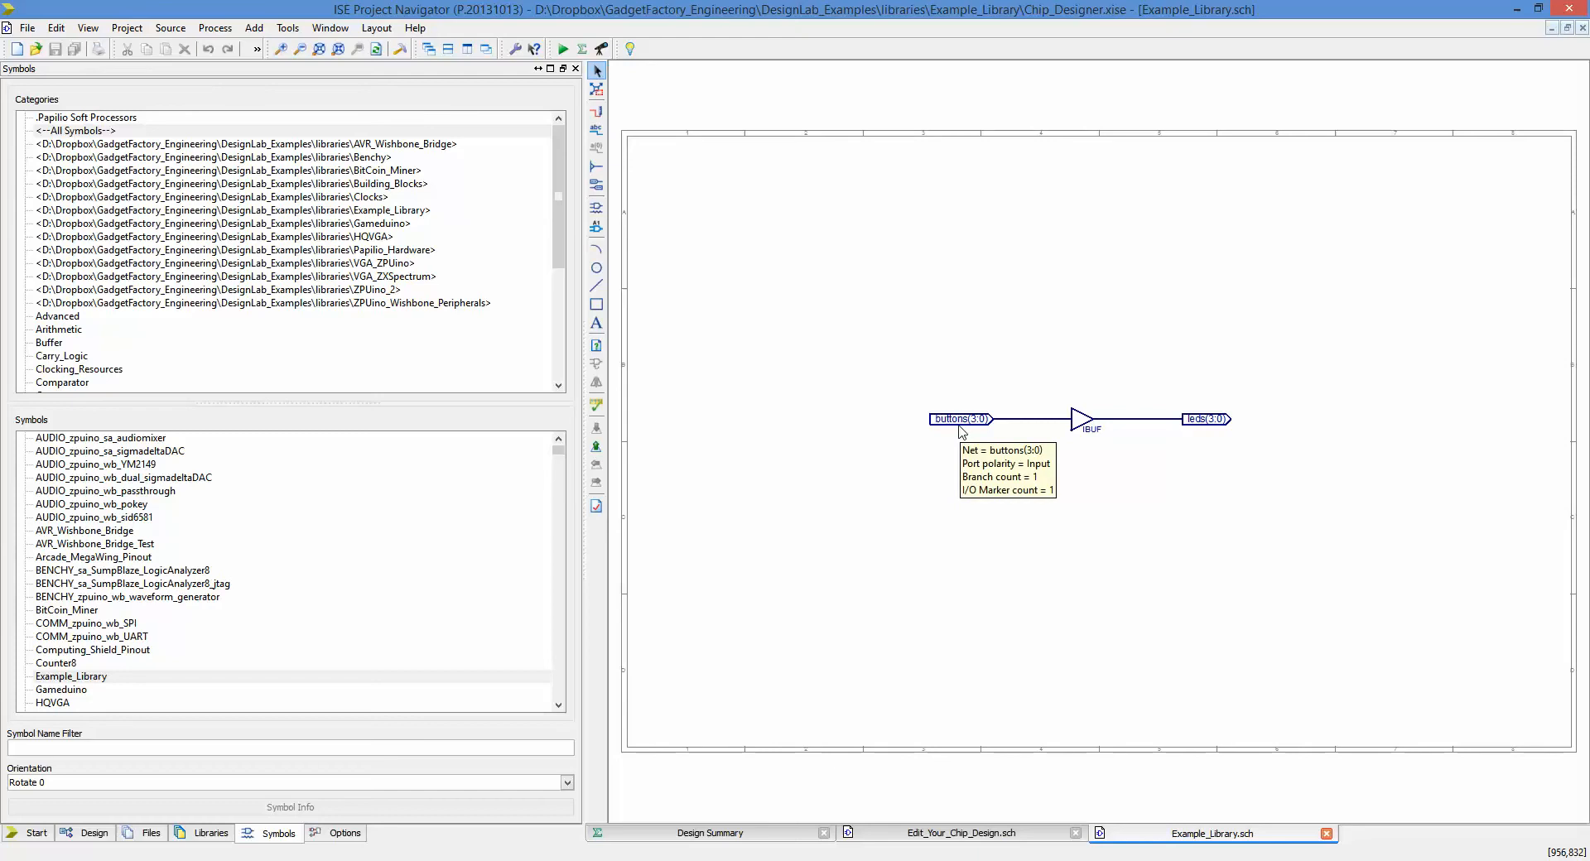
left_click(1078, 430)
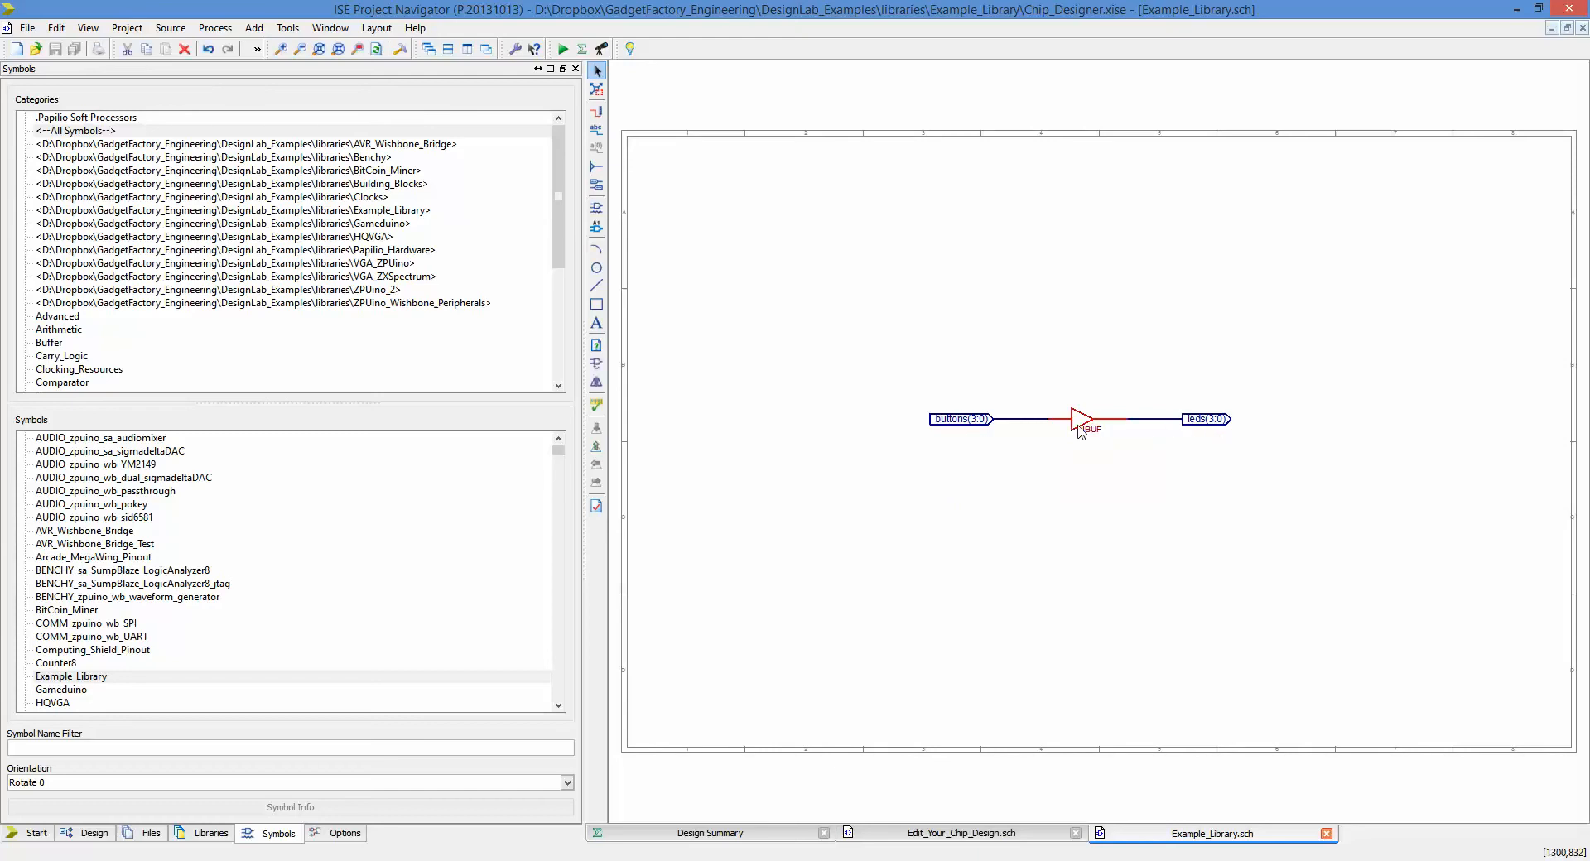
left_click(1099, 553)
Switch the design hierarchy to the Simulation view and open the Simulate_Your_Chip_Design.vhd test bench.
left_click(757, 835)
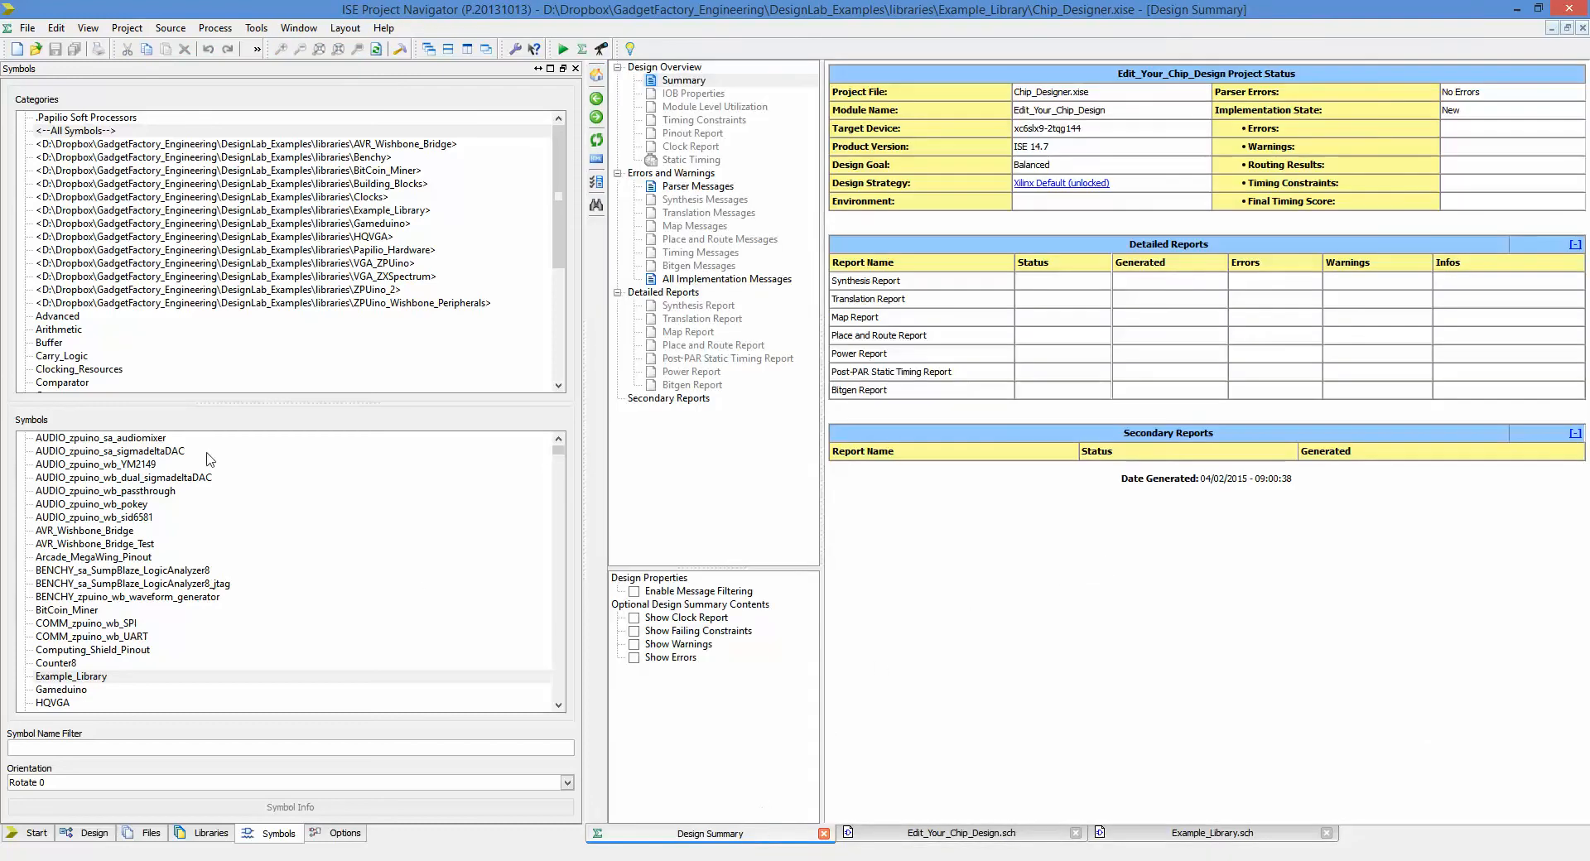
left_click(88, 834)
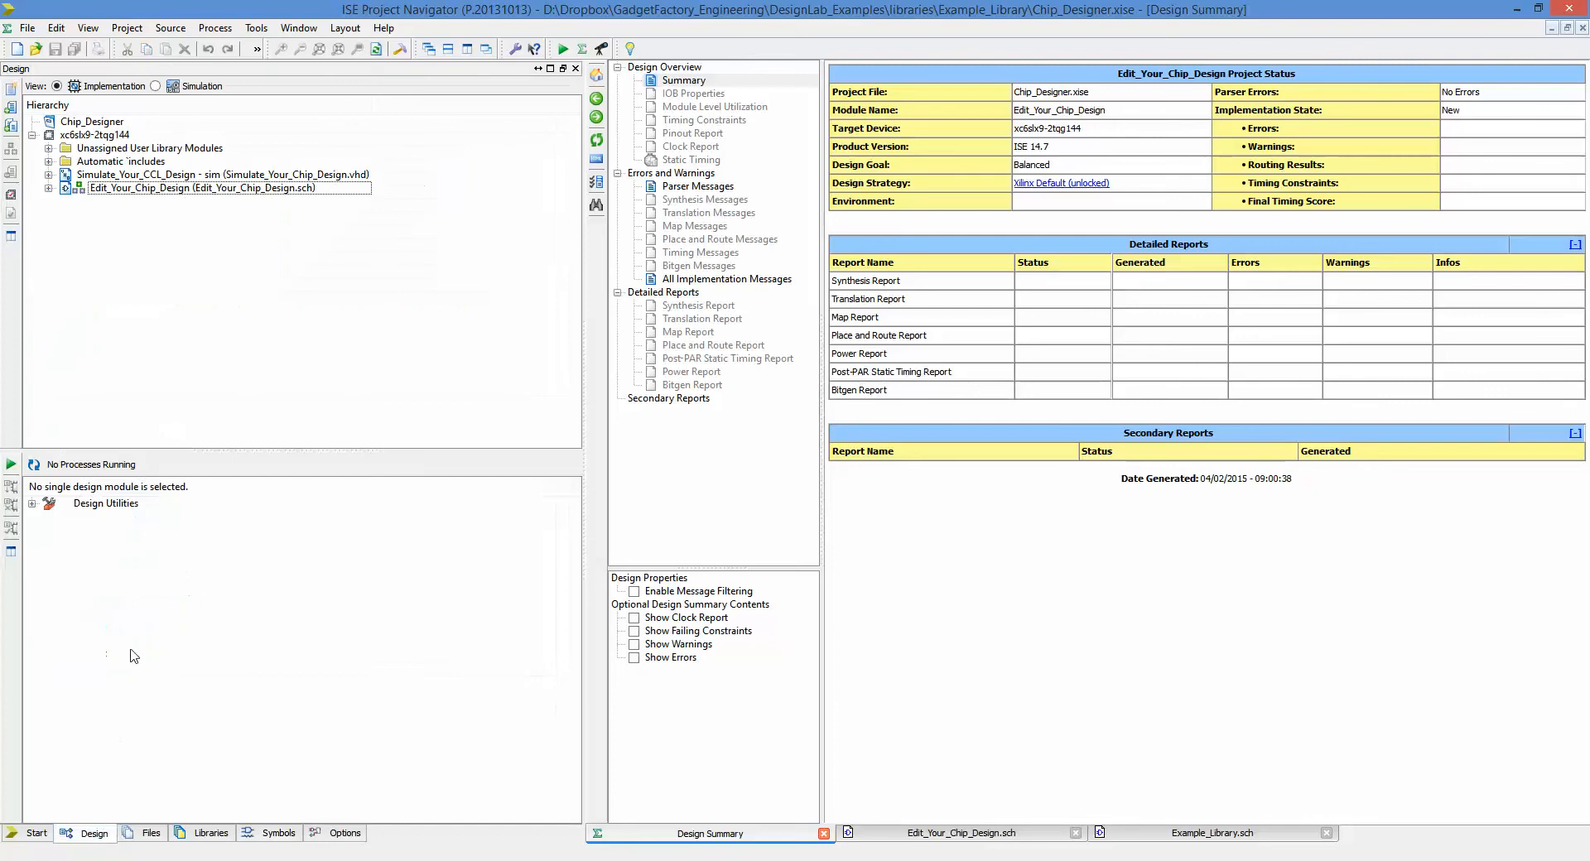
left_click(155, 86)
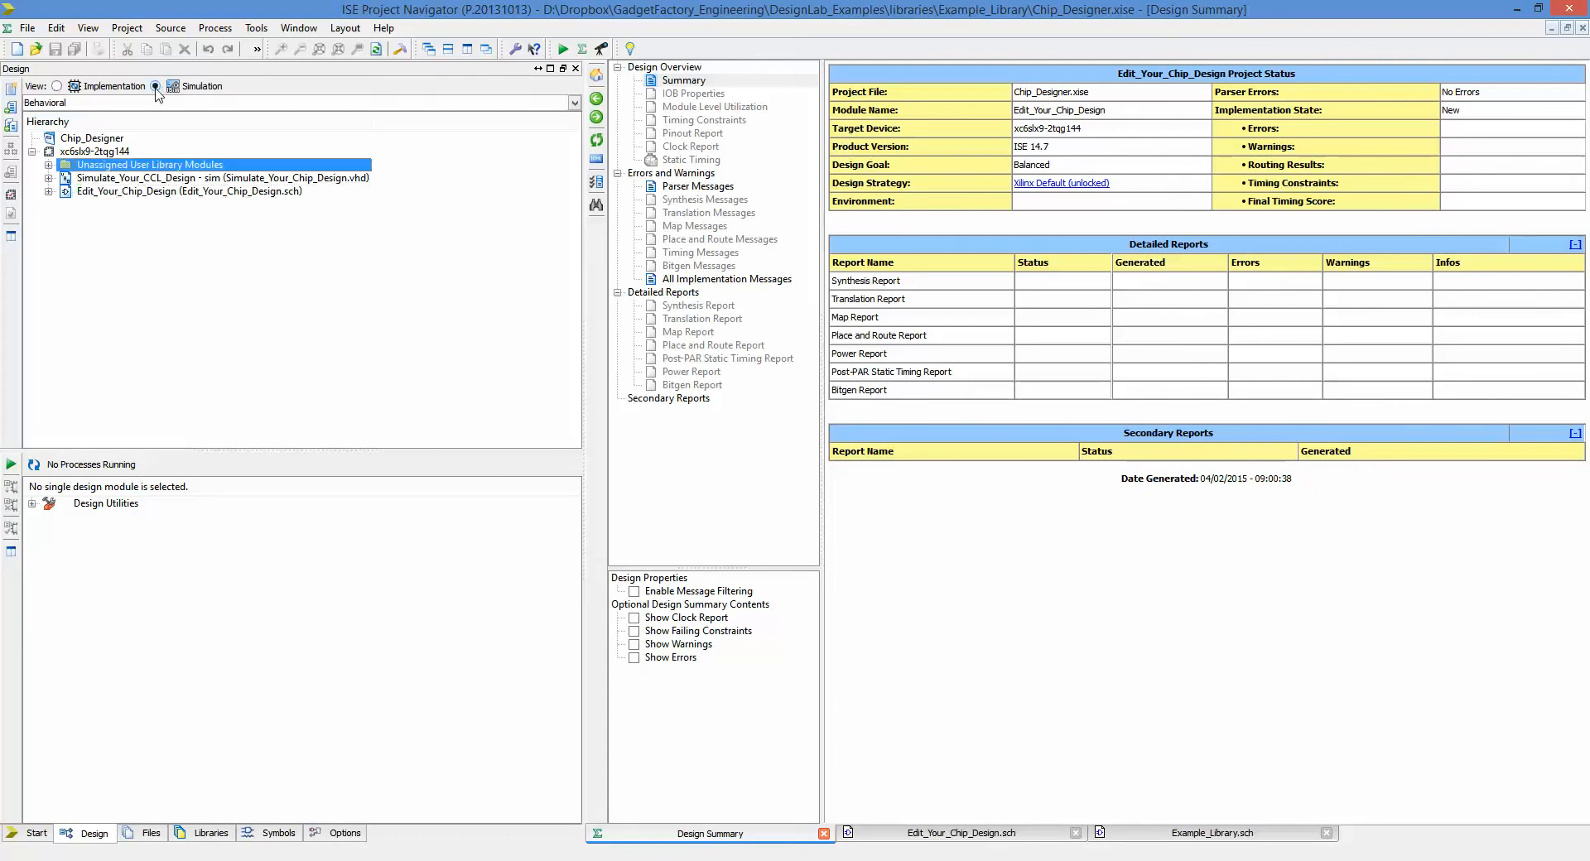
double_click(140, 178)
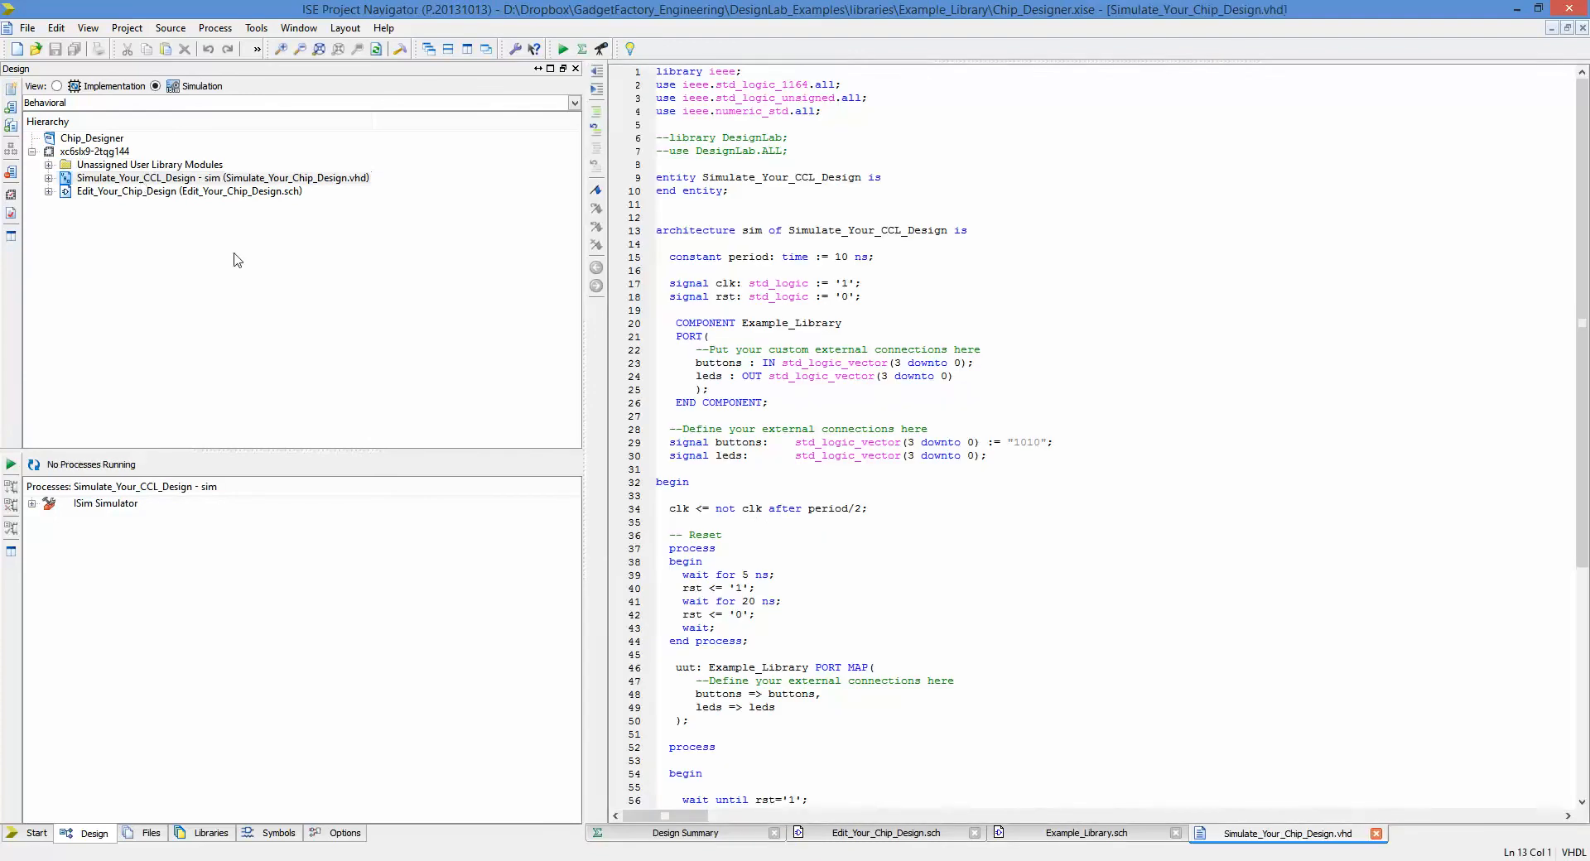
Review the test bench's stimulus section, checking the buttons assignments and the leds assertions.
scroll(807, 494, "down", 9)
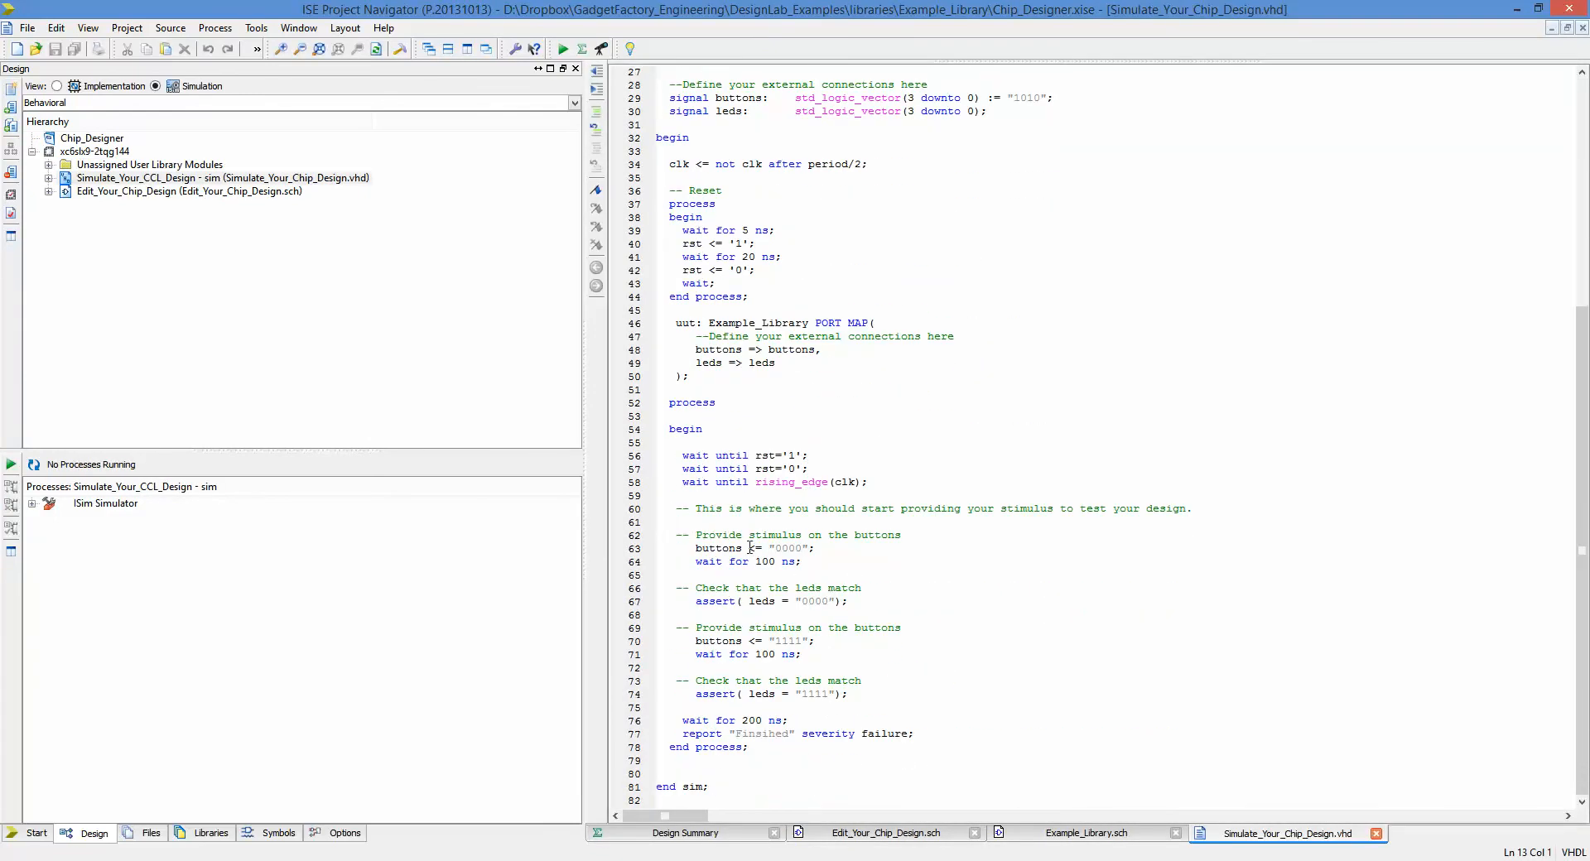
double_click(749, 548)
double_click(765, 602)
double_click(724, 642)
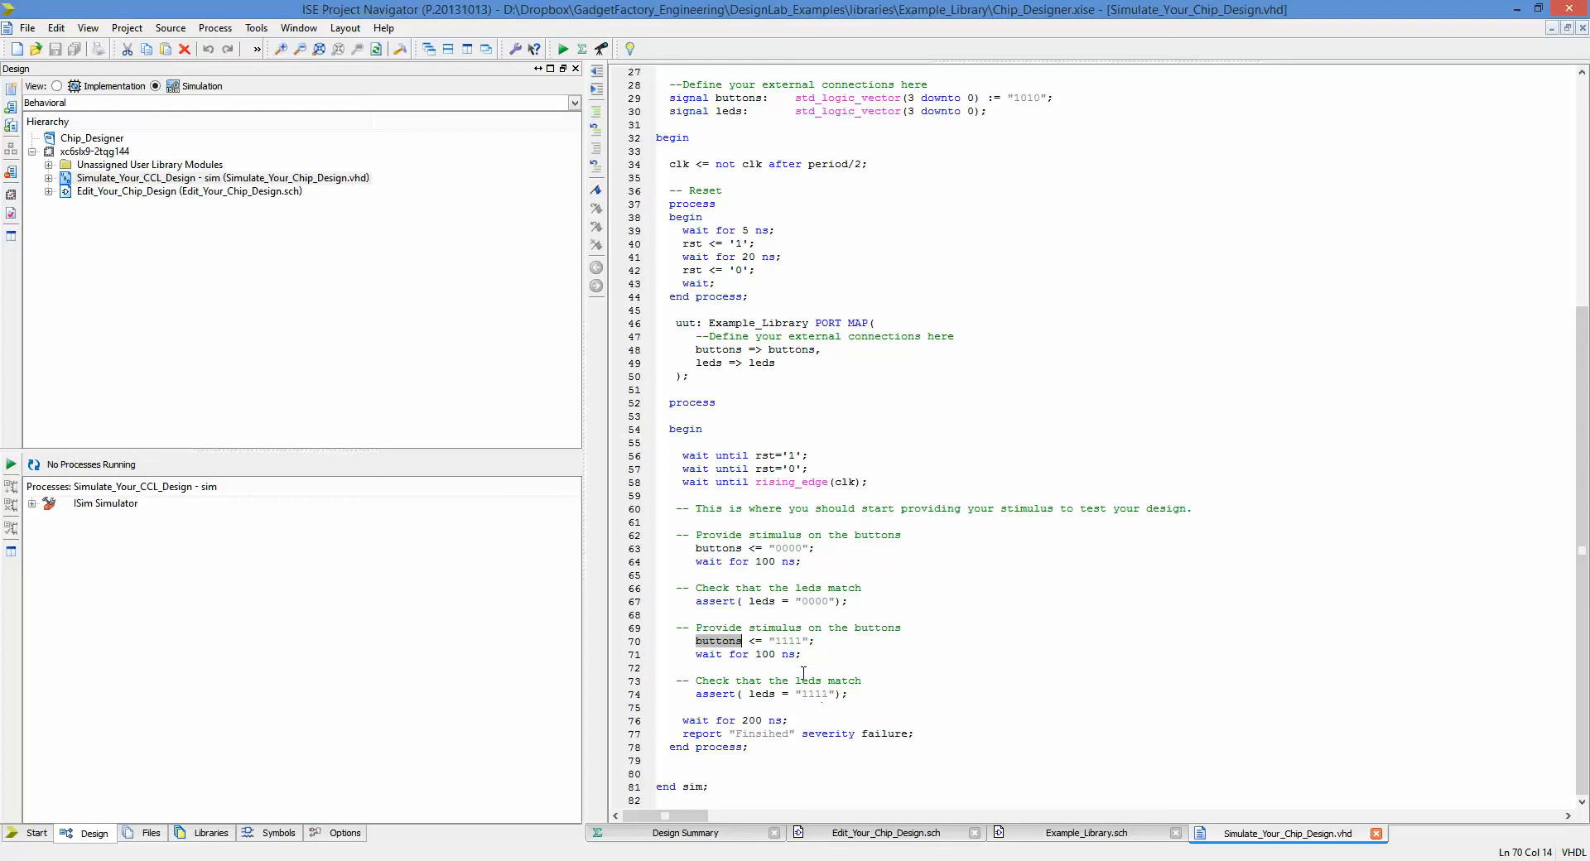
Run the Simulate Behavioral Model process for the Simulate_Your_CCL_Design test bench.
left_click(151, 178)
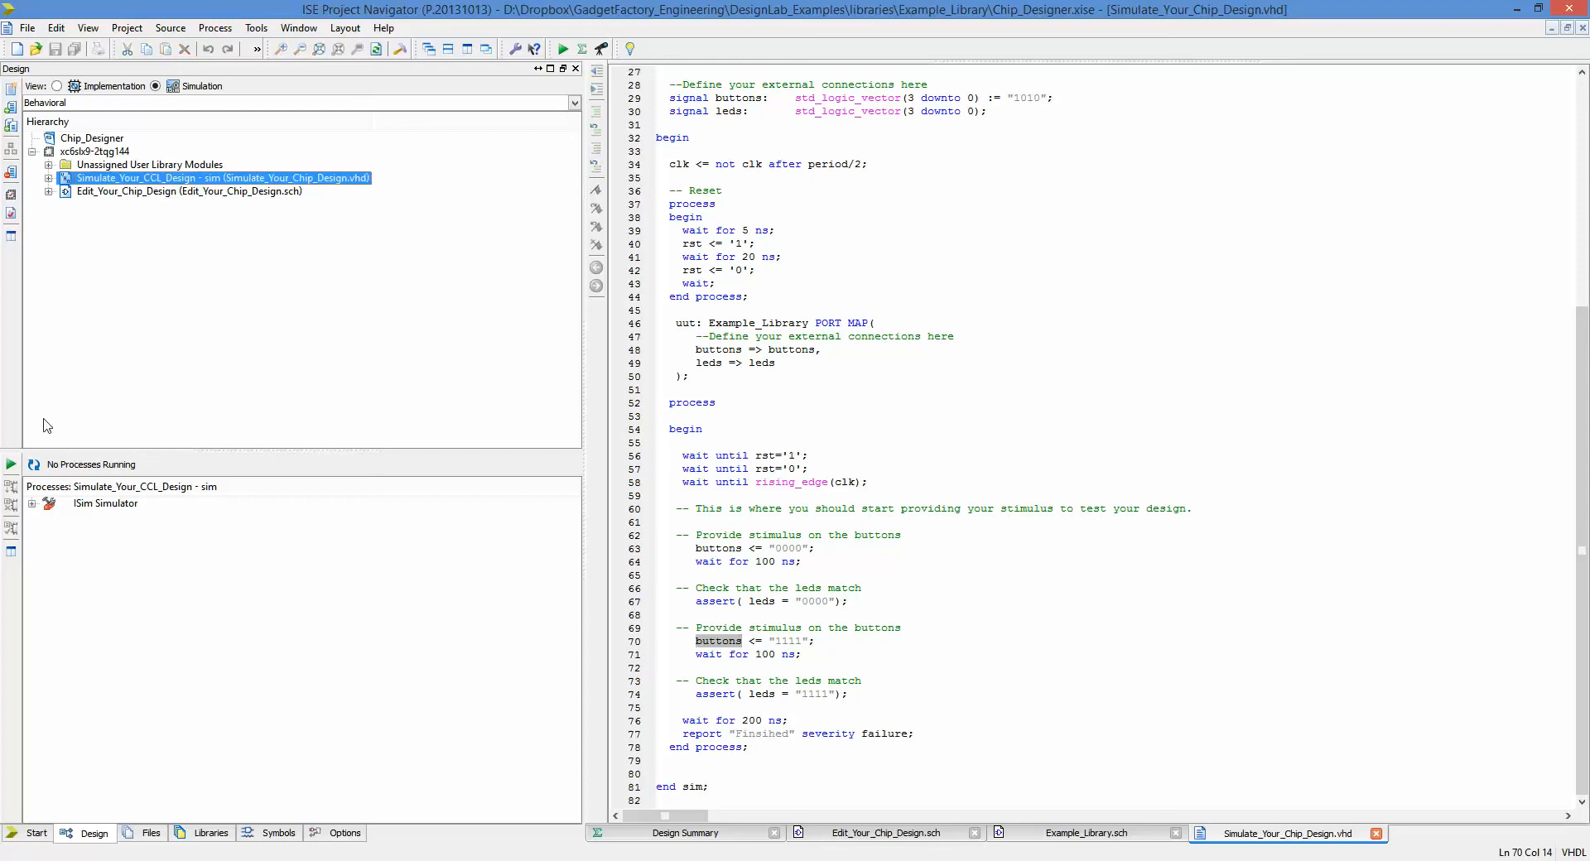
left_click(31, 504)
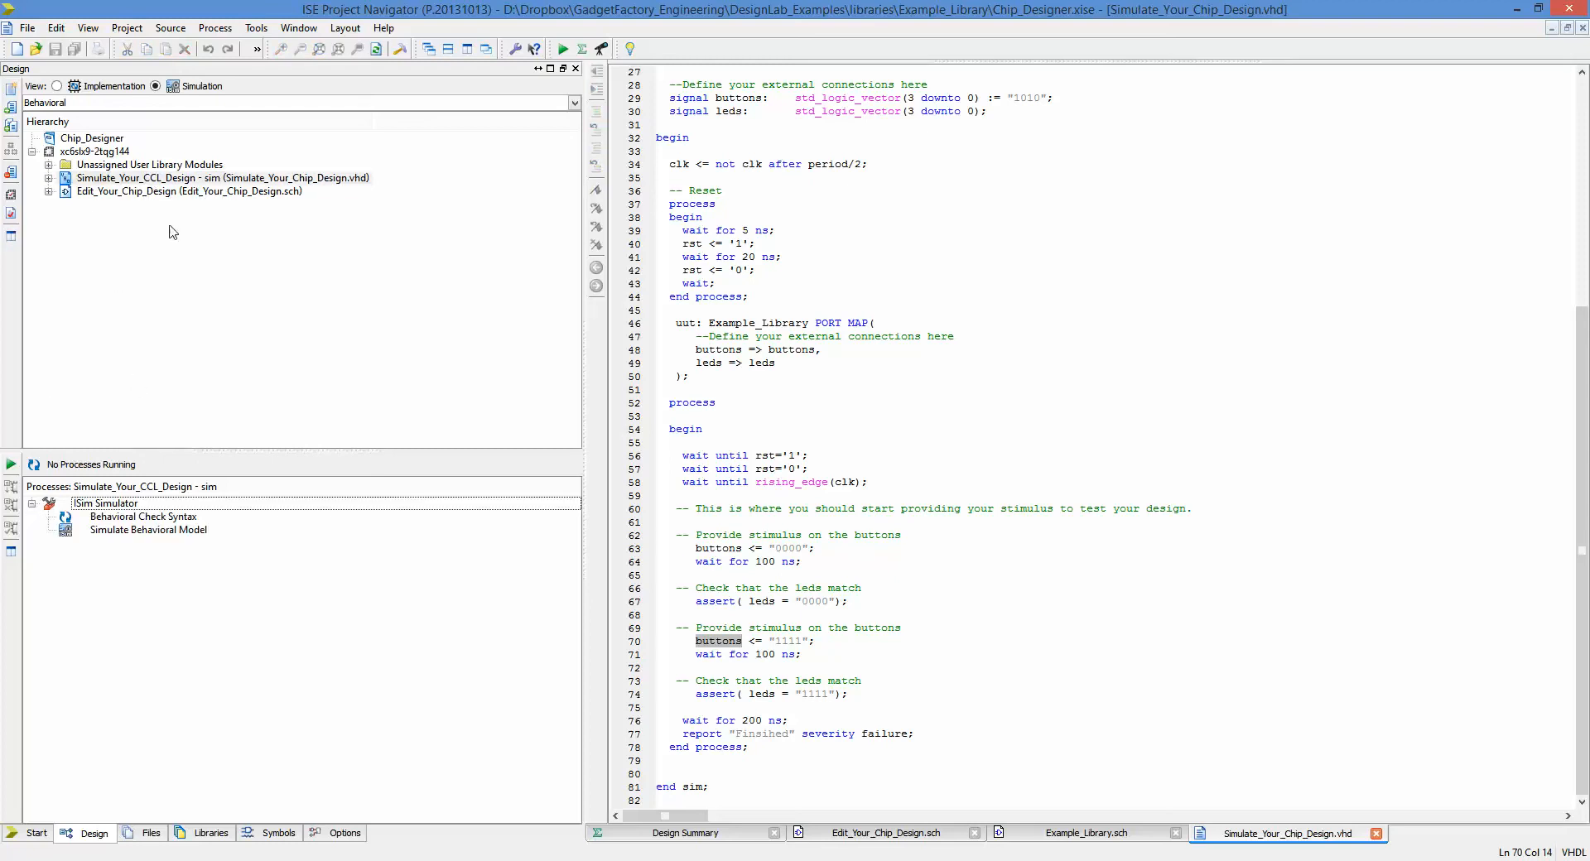
left_click(166, 180)
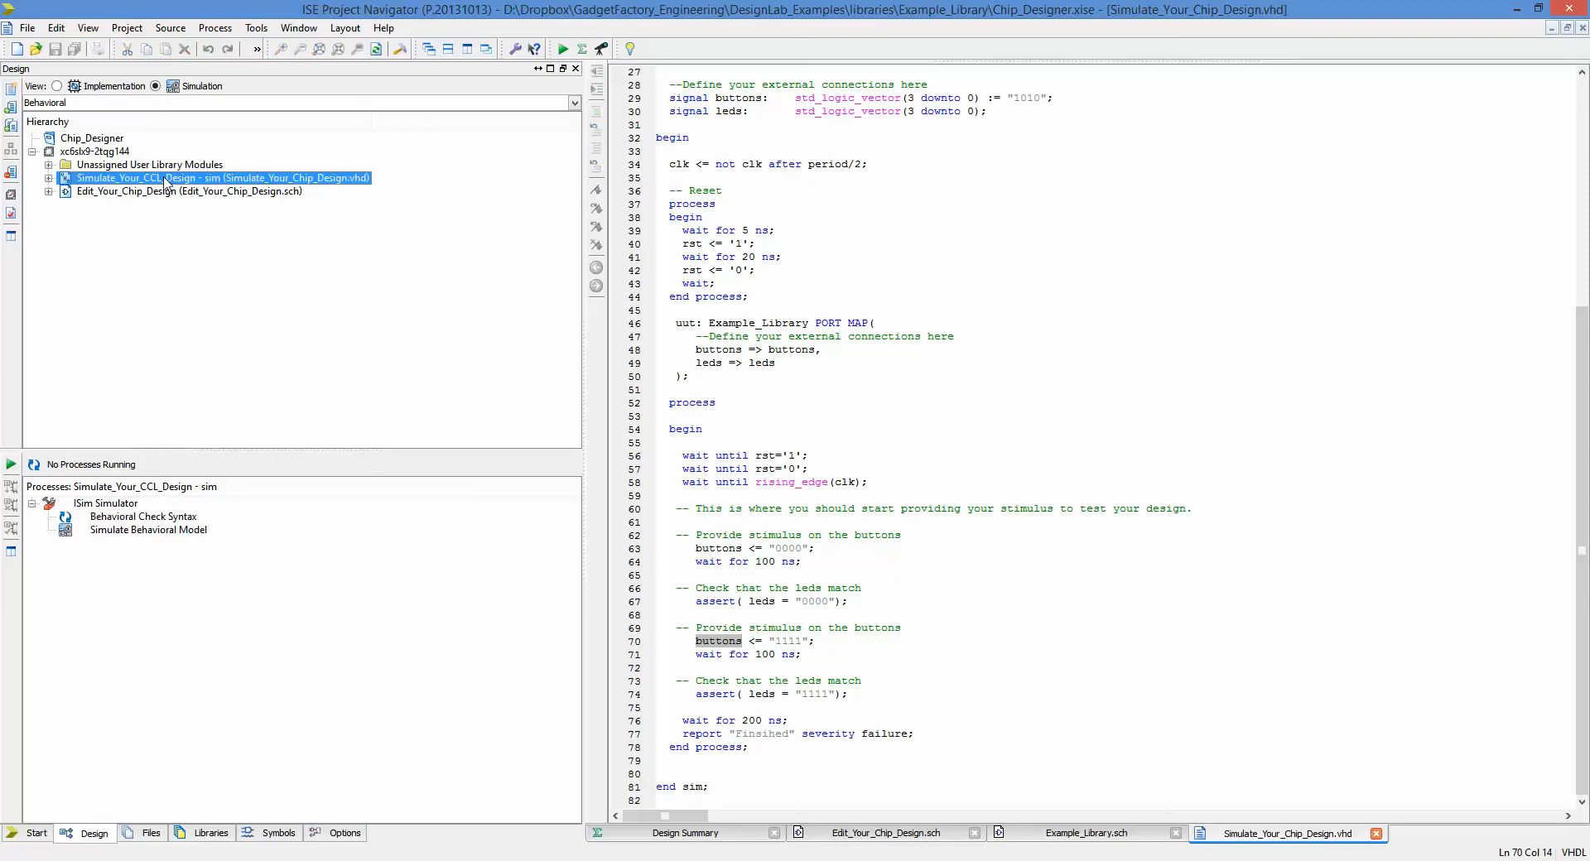
double_click(141, 531)
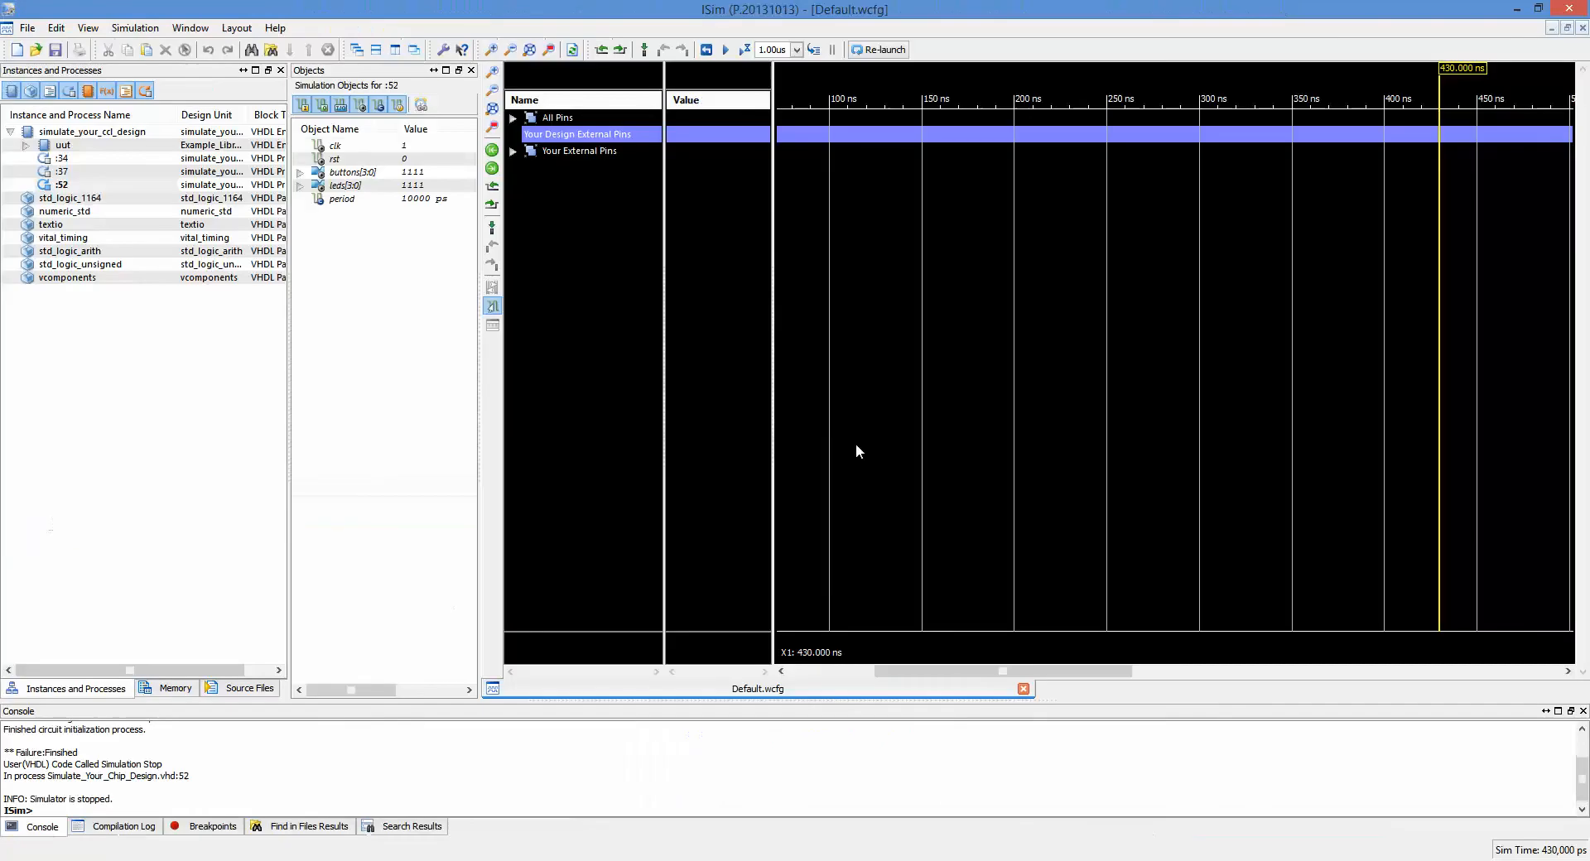
Expand the All Pins and Your External Pins groups and compare the buttons and leds waveforms from 0 ns through the buttons transition.
left_click(513, 118)
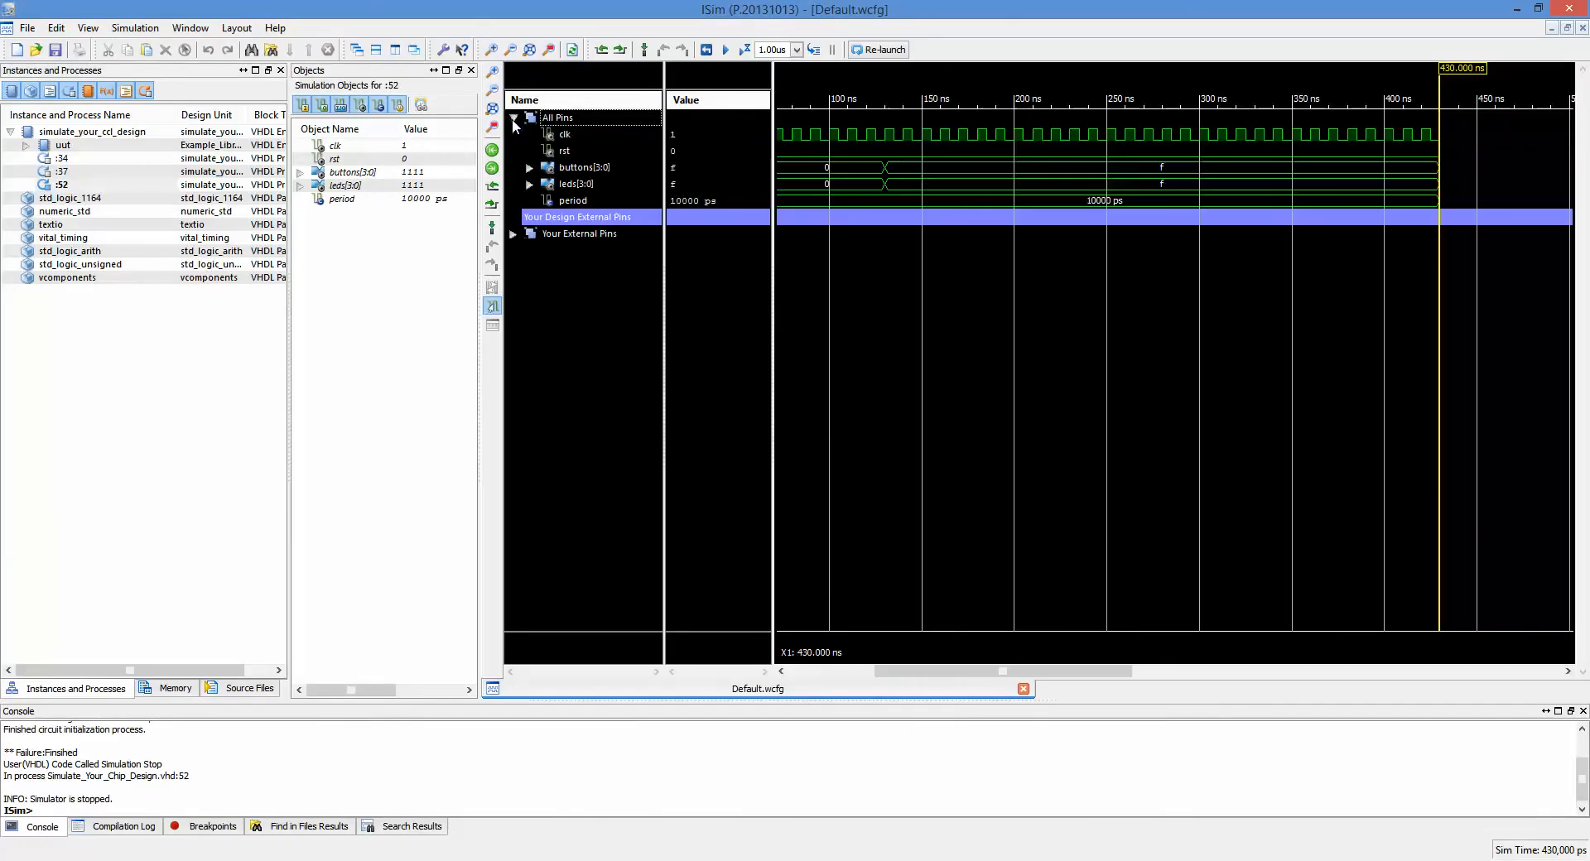
left_click(512, 235)
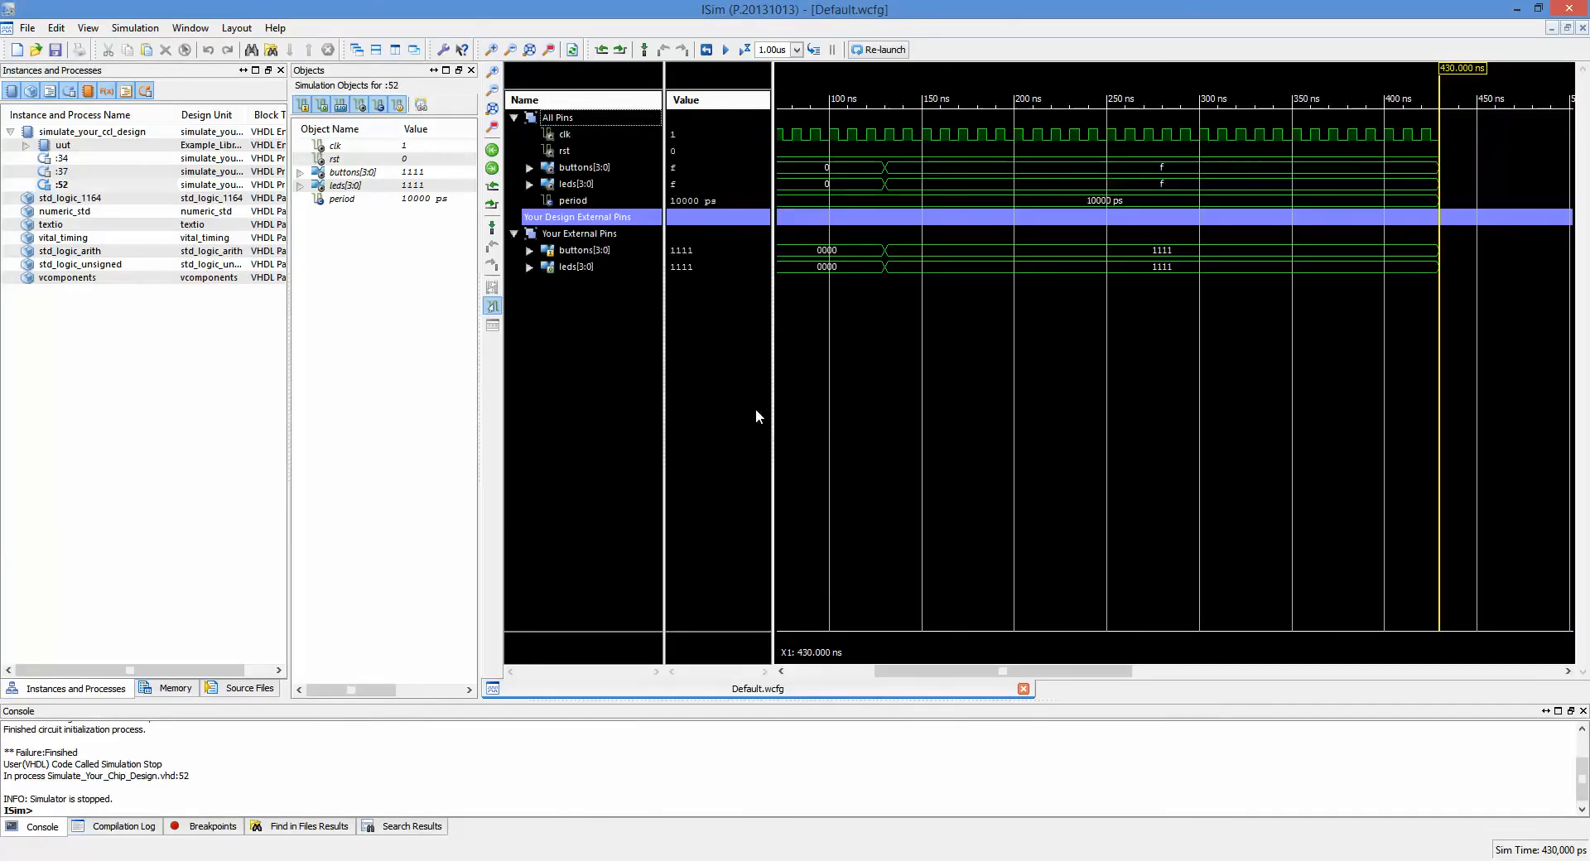
left_click(877, 320)
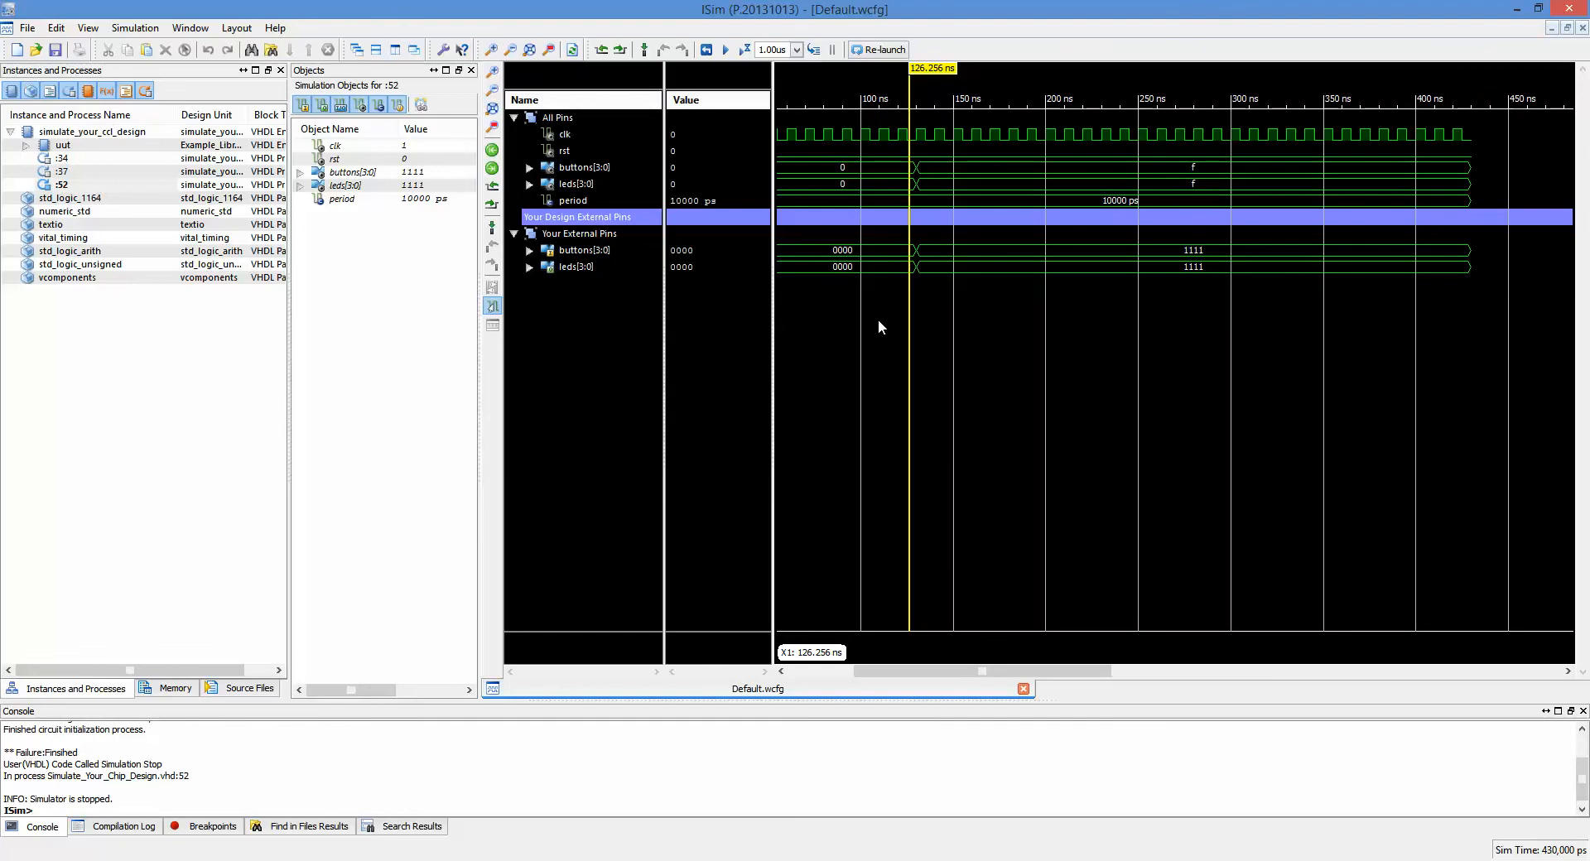
scroll(877, 319, "left", 1)
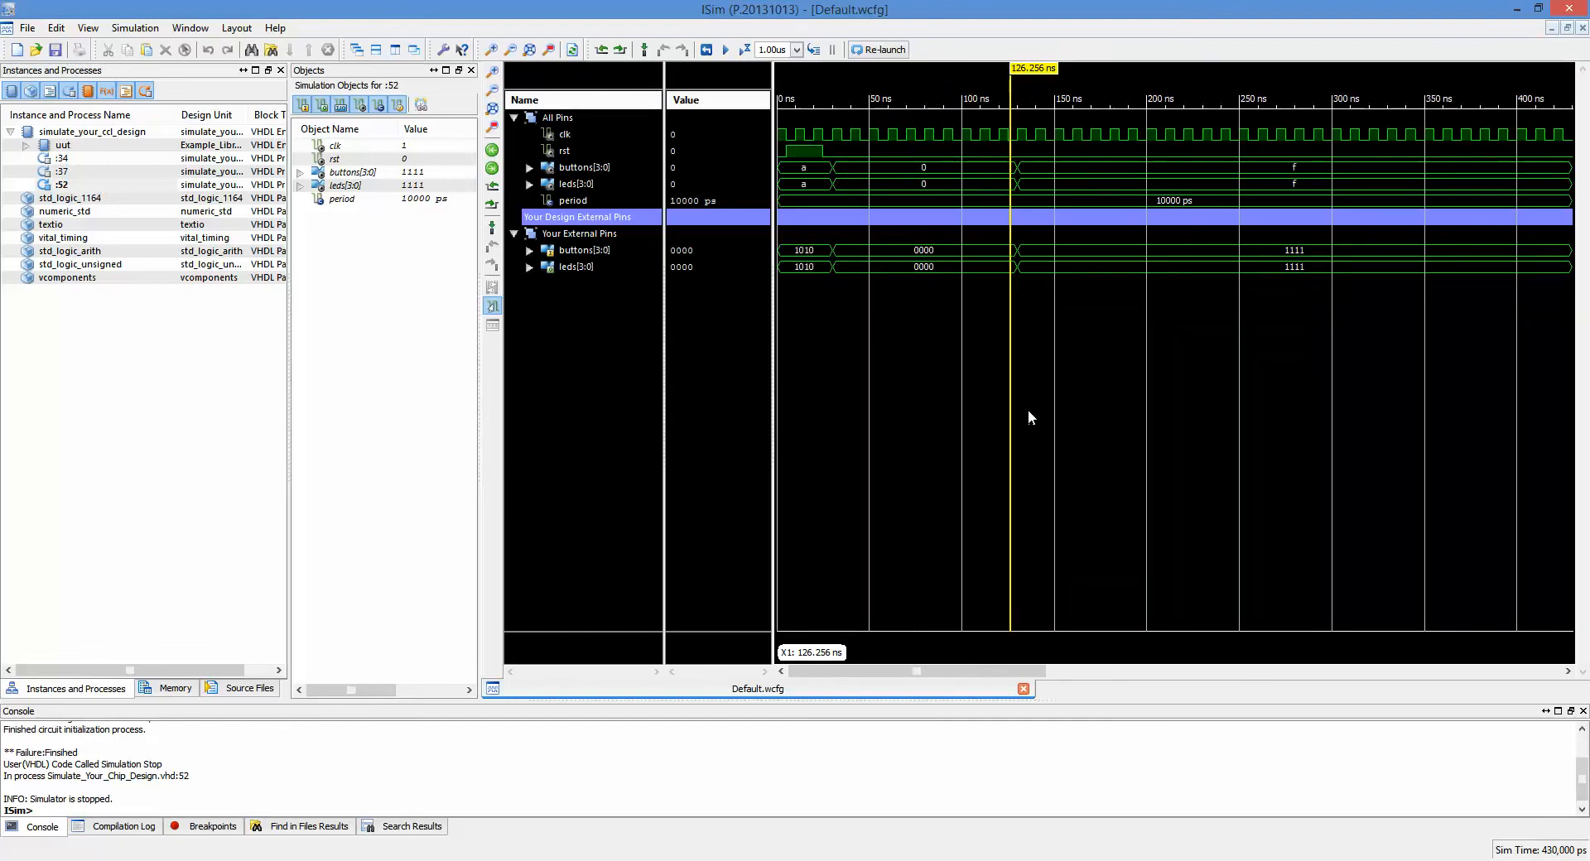
left_click(896, 250)
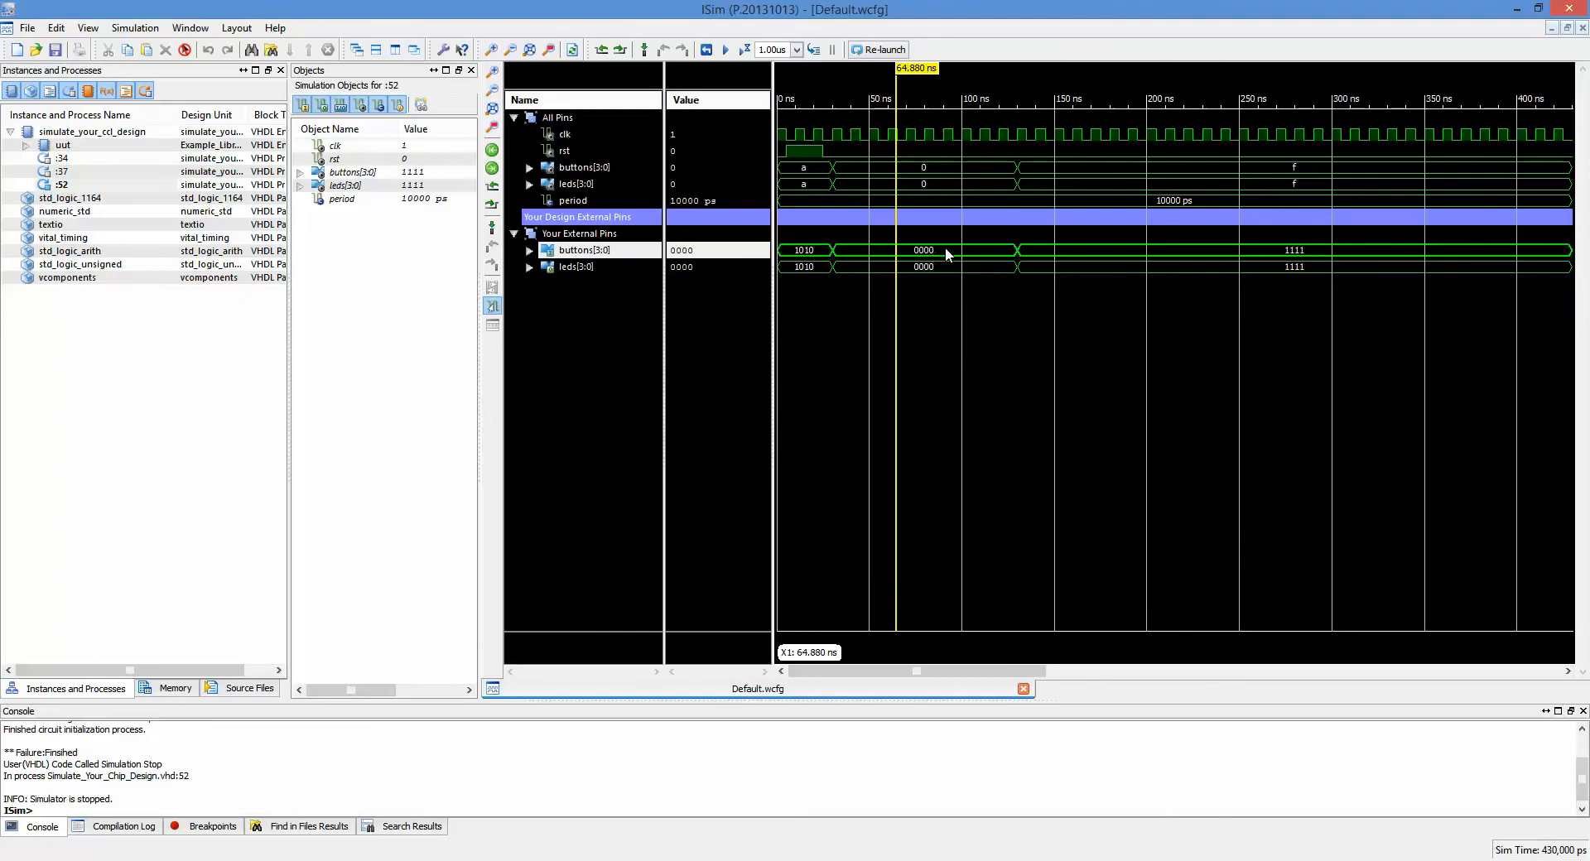
left_click(938, 266)
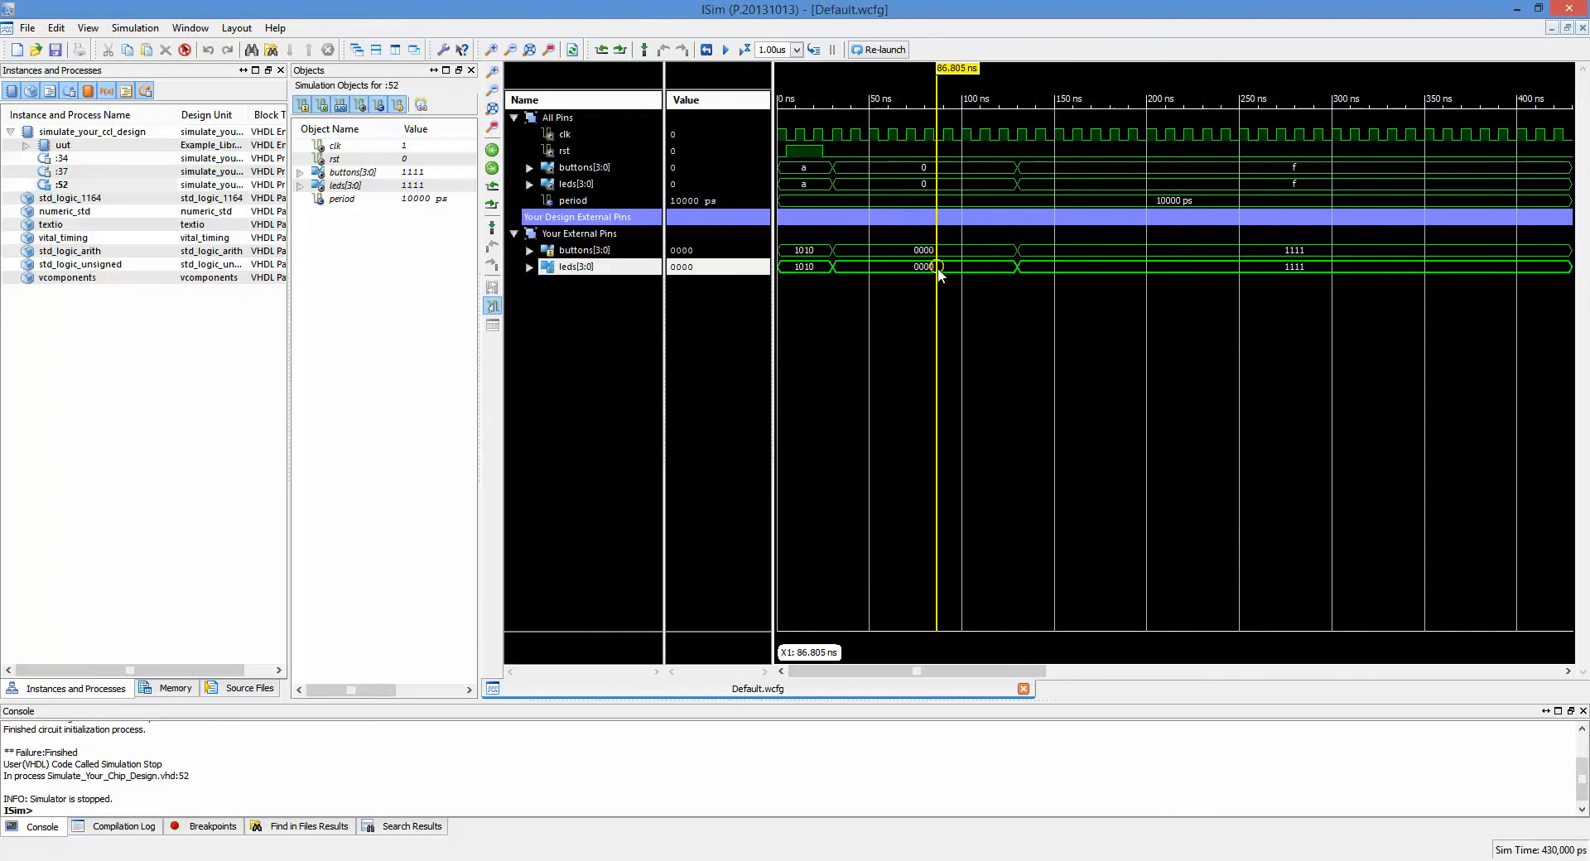
left_click(1020, 250)
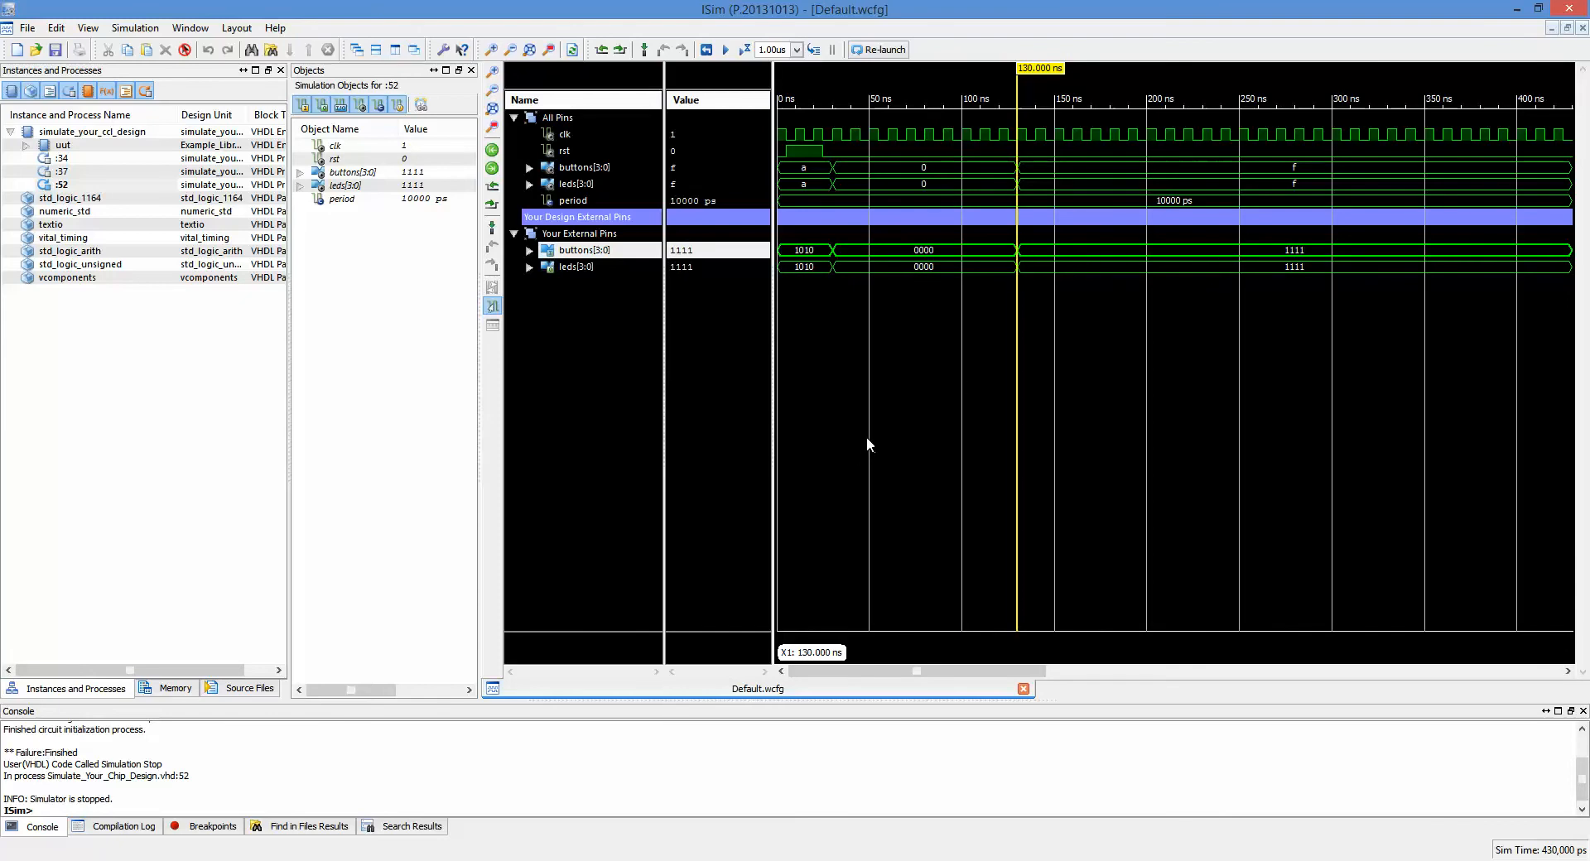
Exit ISim and open Edit_Your_Chip_Design.sch from the Implementation view in ISE Project Navigator.
left_click(1571, 10)
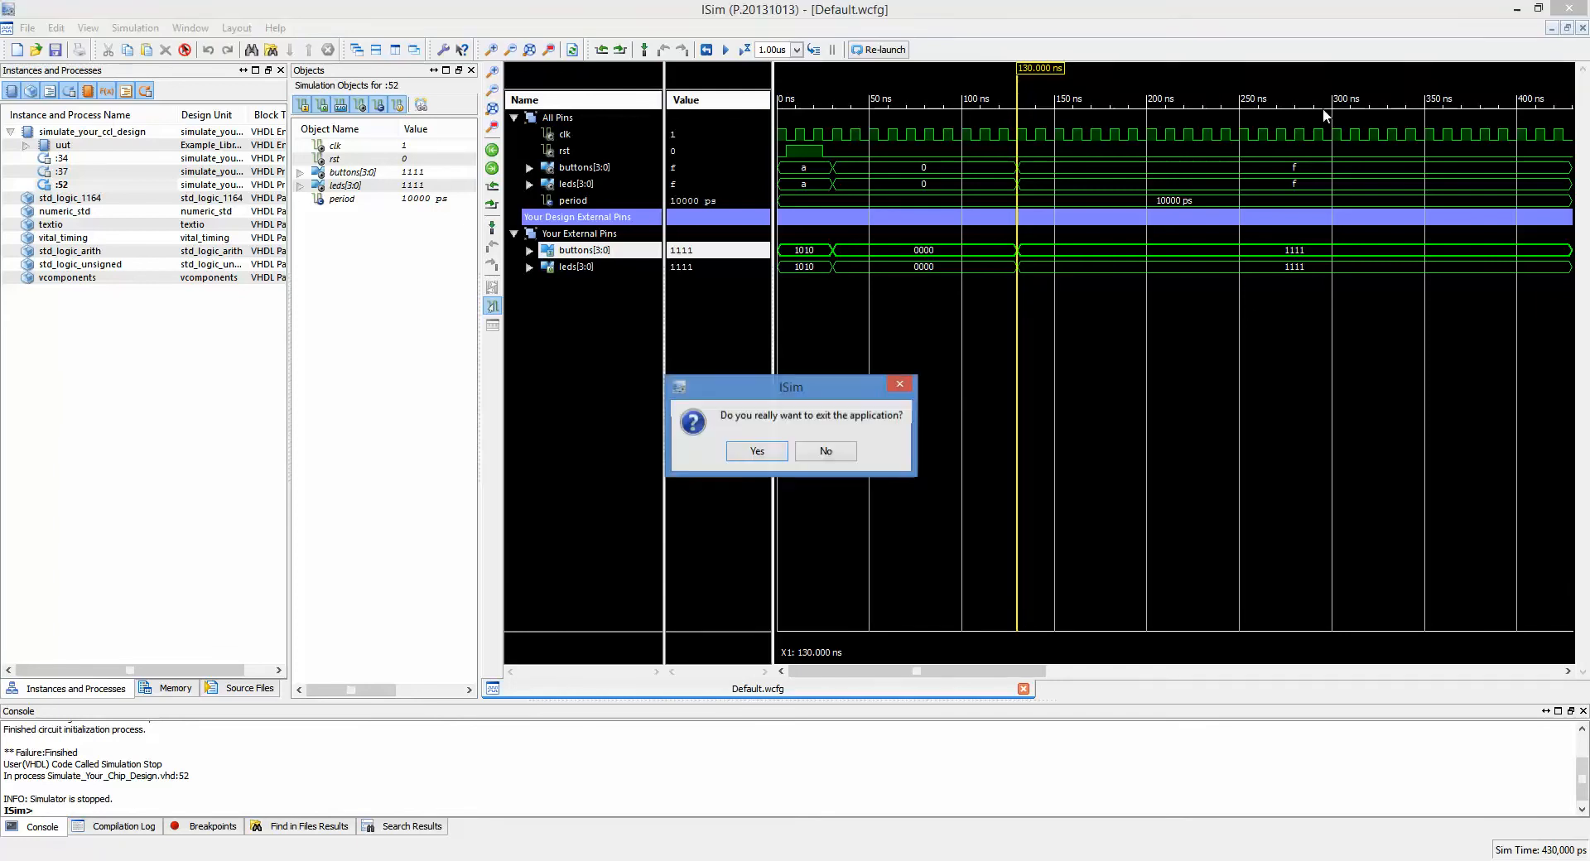
left_click(777, 451)
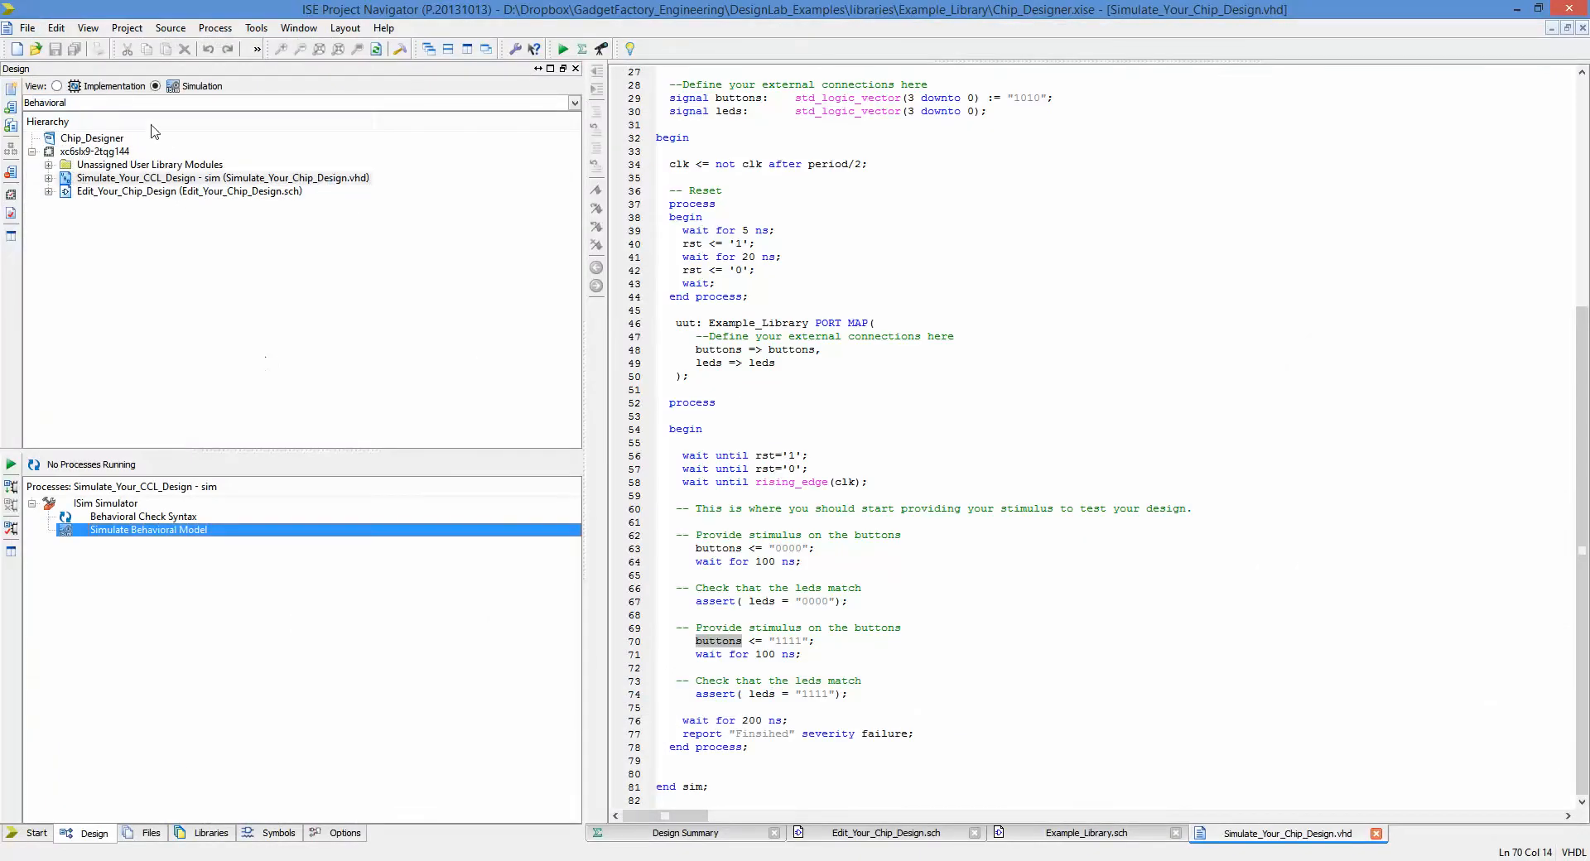
left_click(58, 86)
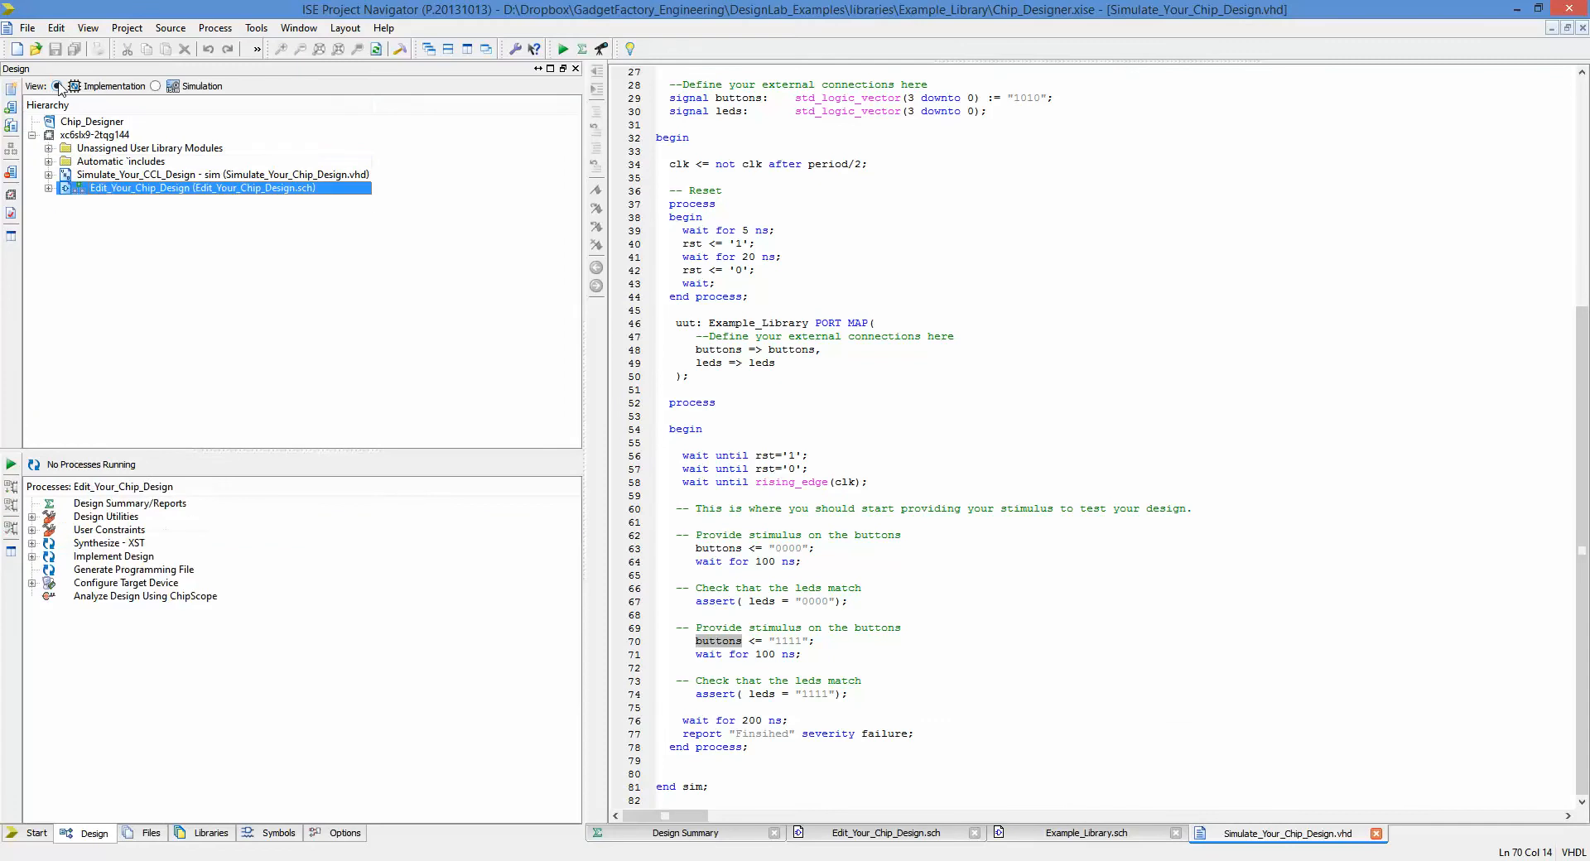
double_click(118, 190)
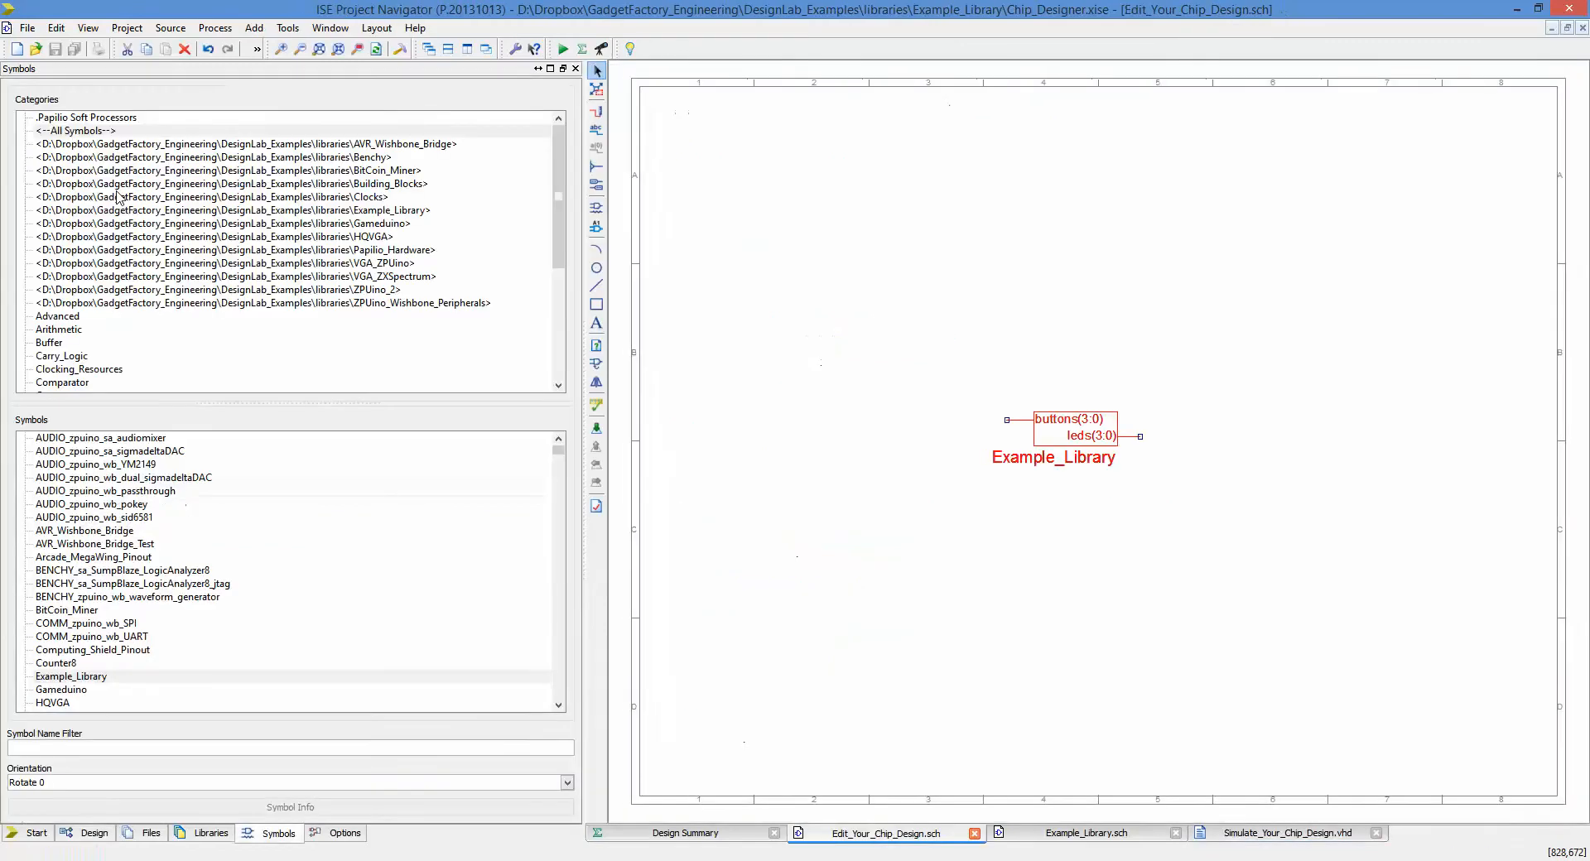
Push into the Example_Library symbol and delete the IBUF buffer between the buttons and leds markers.
double_click(1071, 432)
left_click(1088, 422)
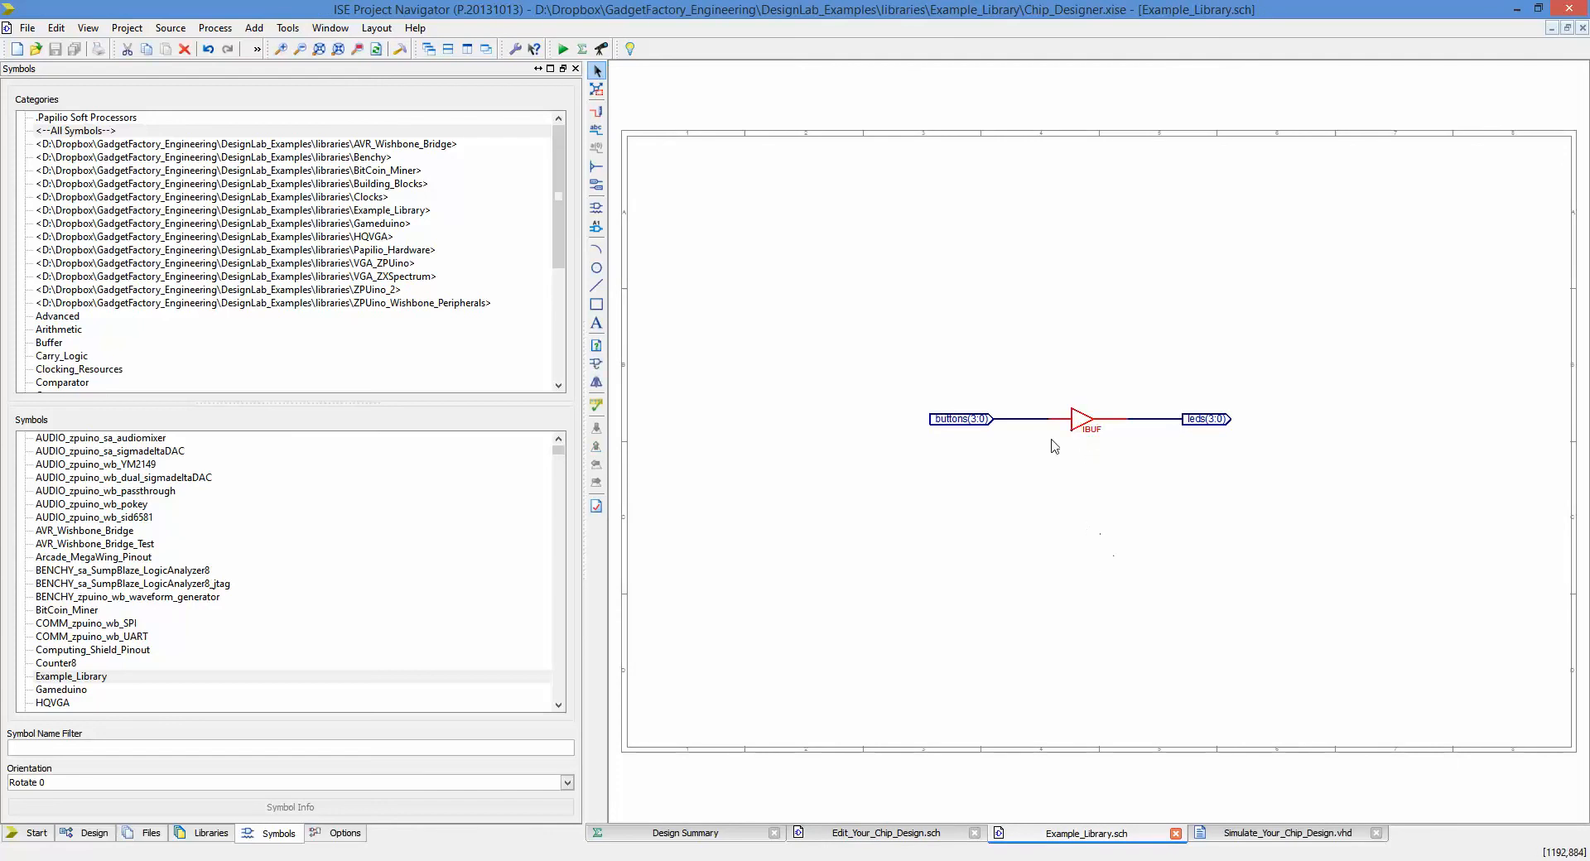
key("Delete")
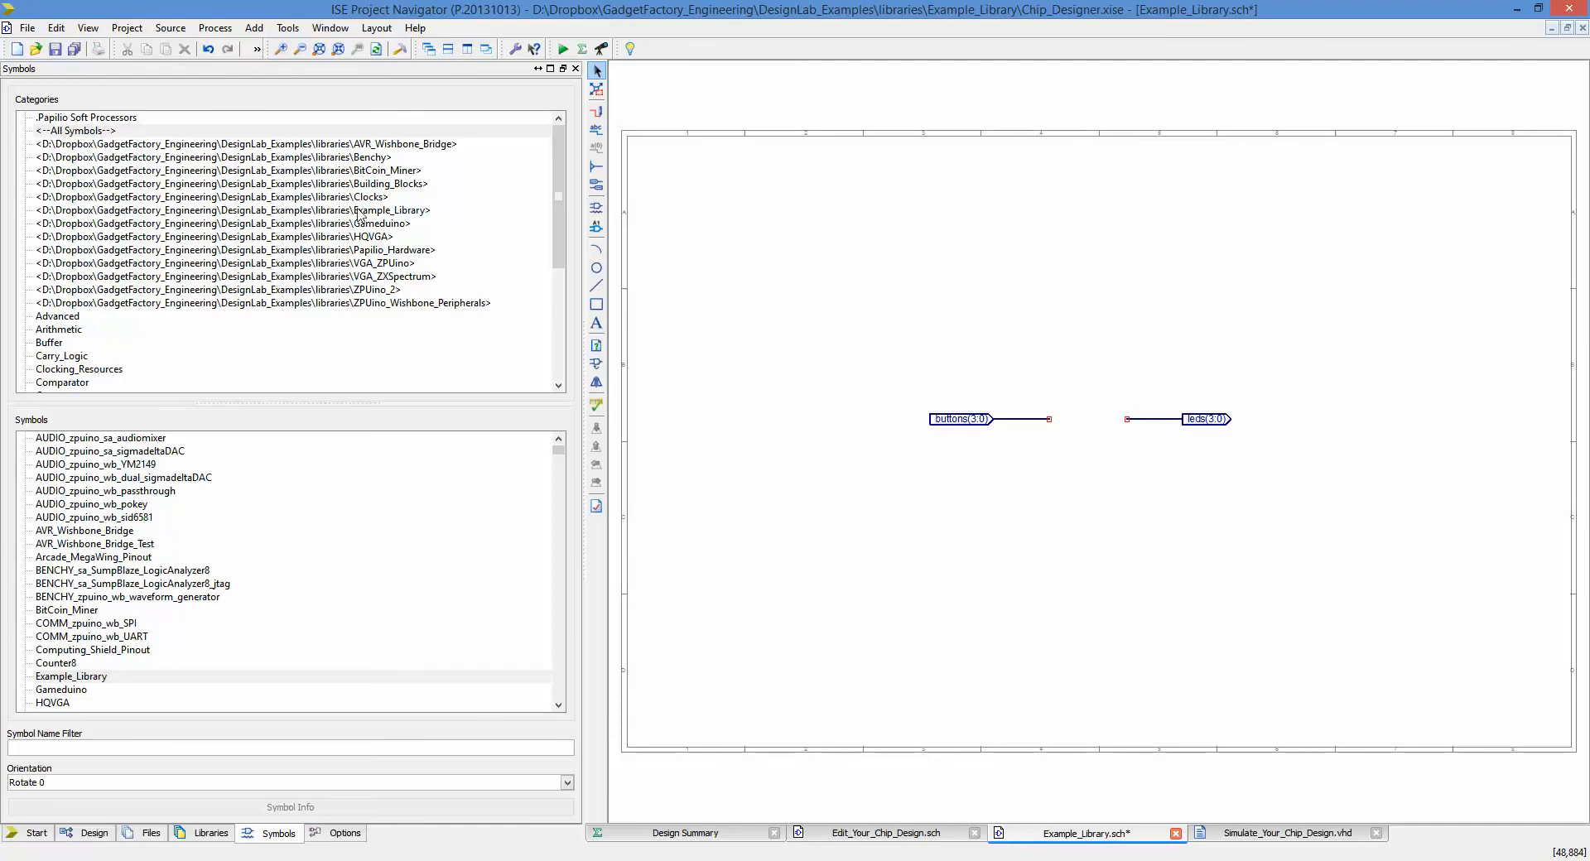
Place an inv symbol between the buttons and leds wires and shift it so both pins connect to the wire ends.
left_click(134, 748)
type("inv")
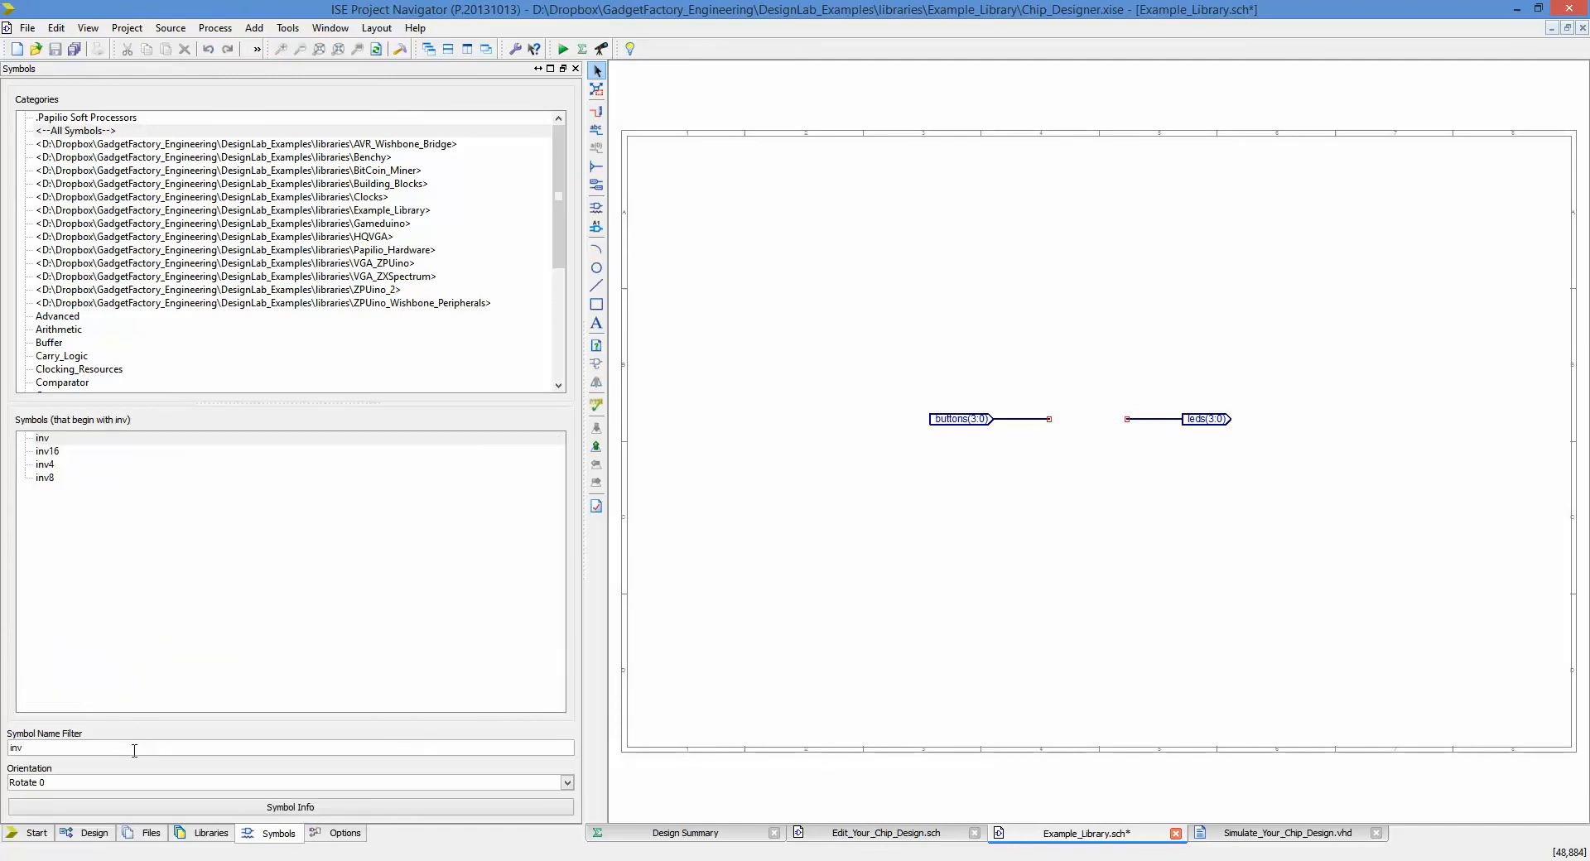
left_click(58, 439)
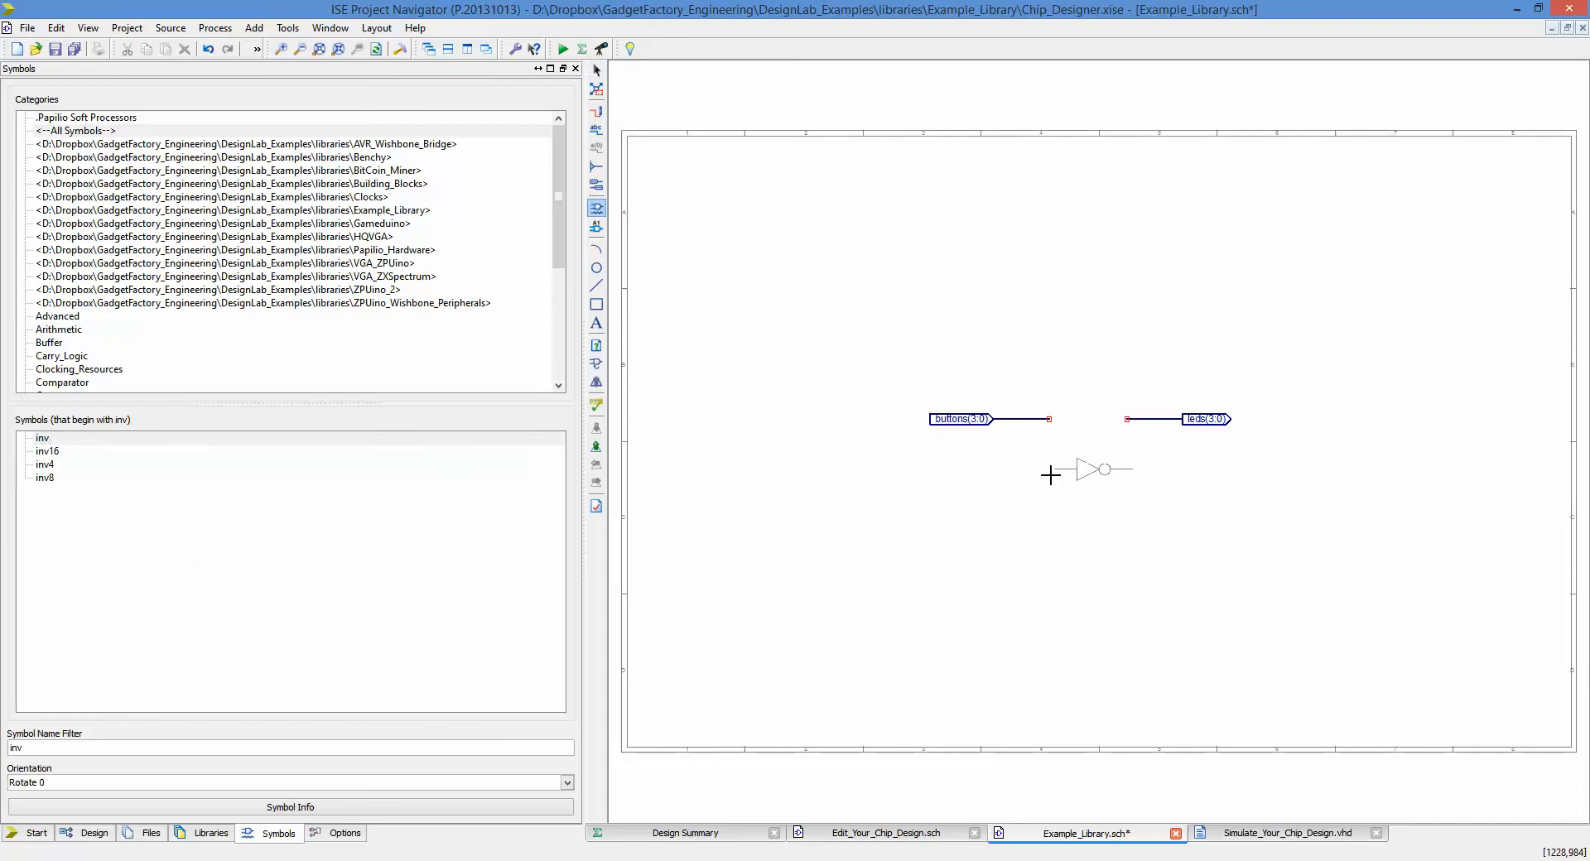
left_click(1051, 429)
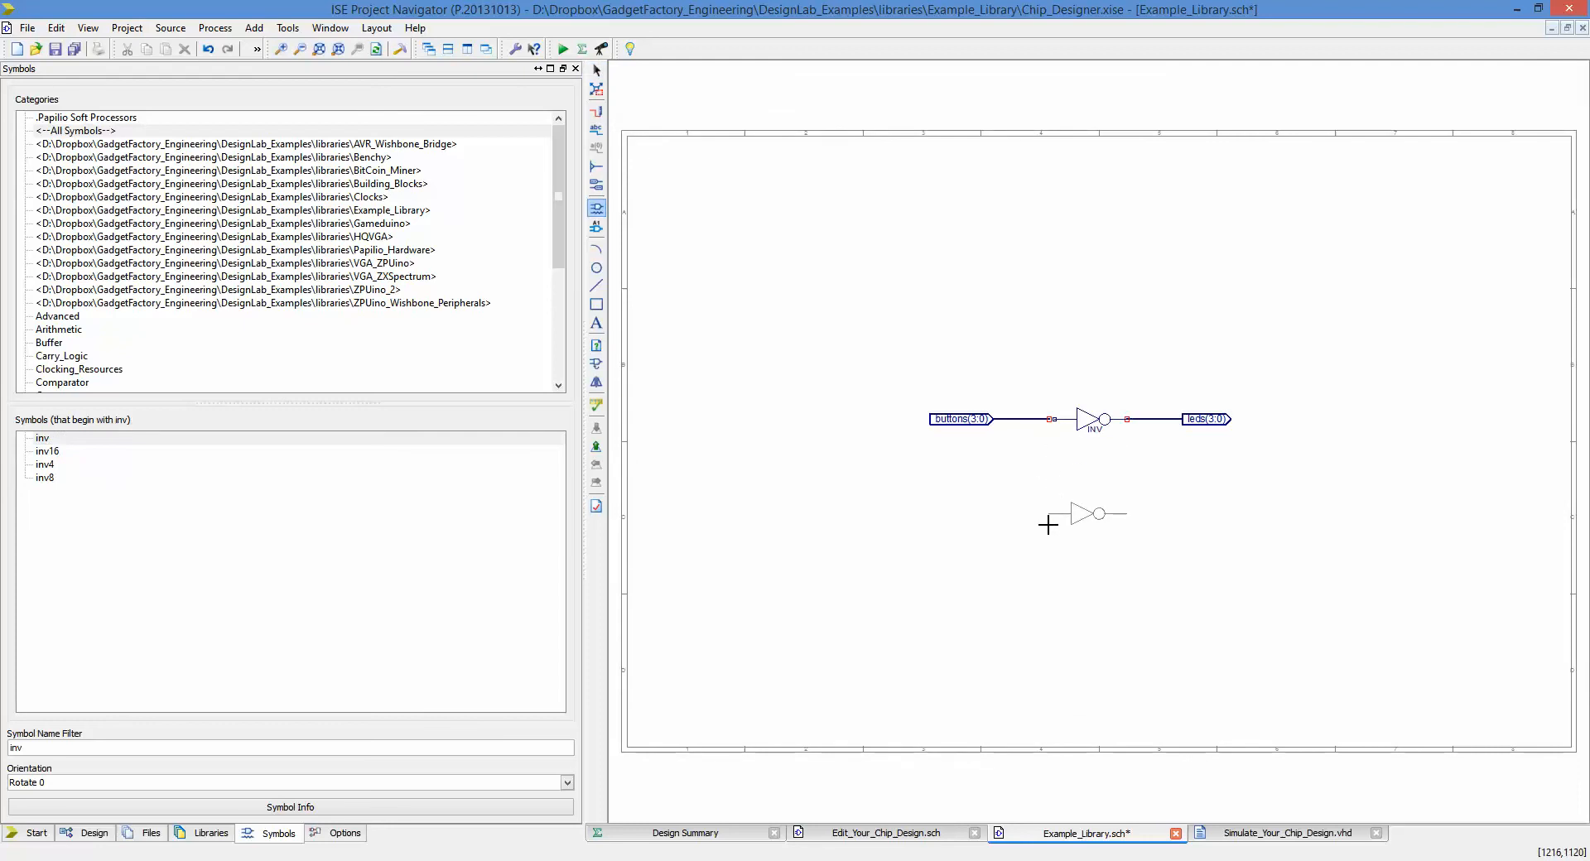
key("Escape")
left_click(1080, 423)
left_click(1080, 442)
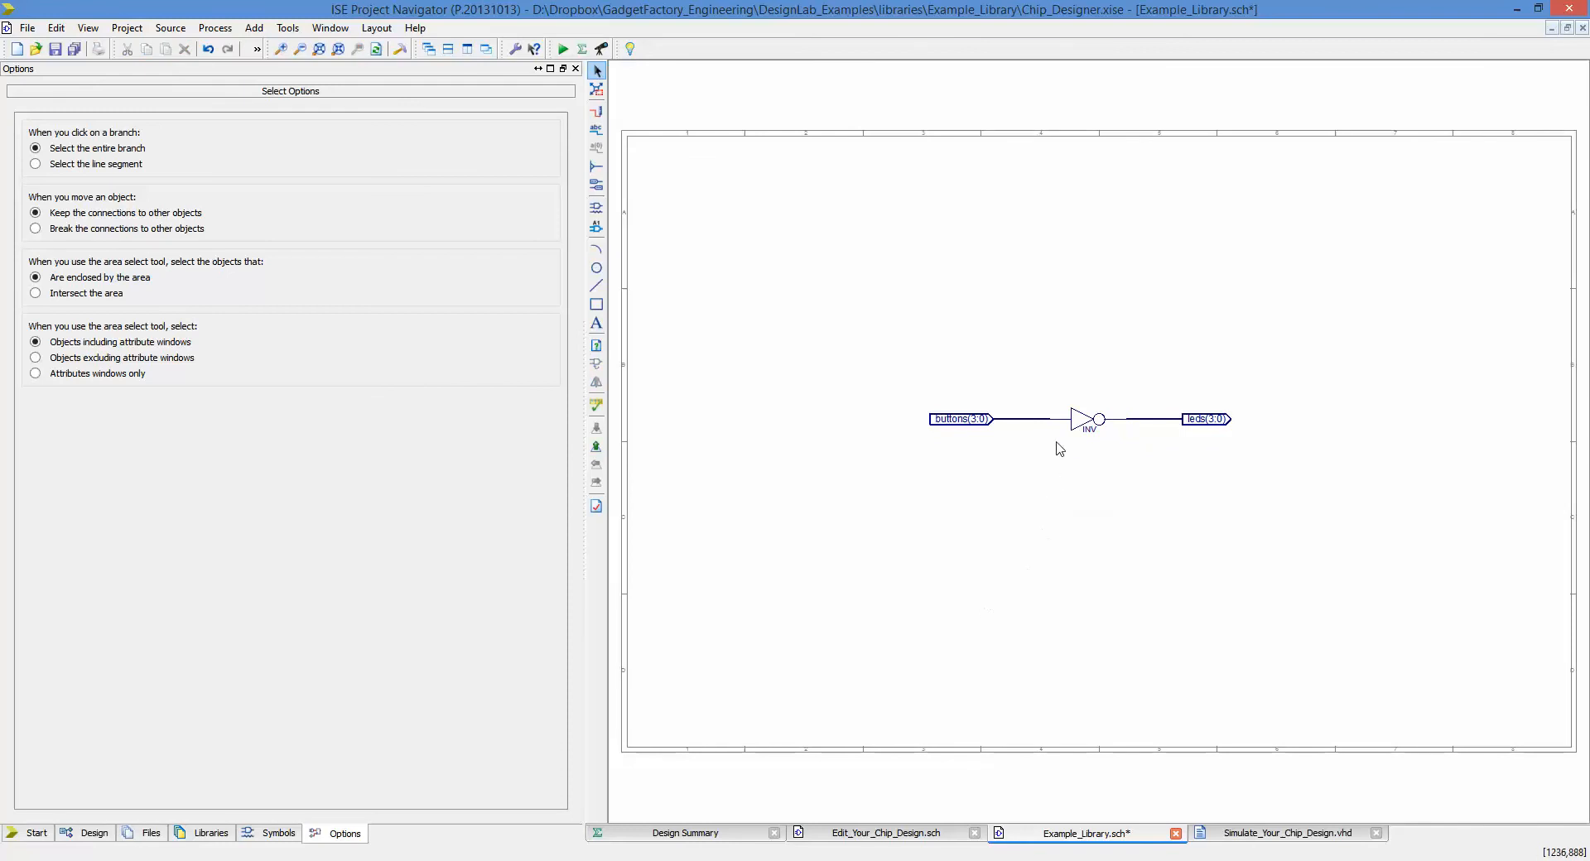
Show the console and run a design rule check on the Example_Library schematic.
mouse_move(1066, 433)
left_click(400, 50)
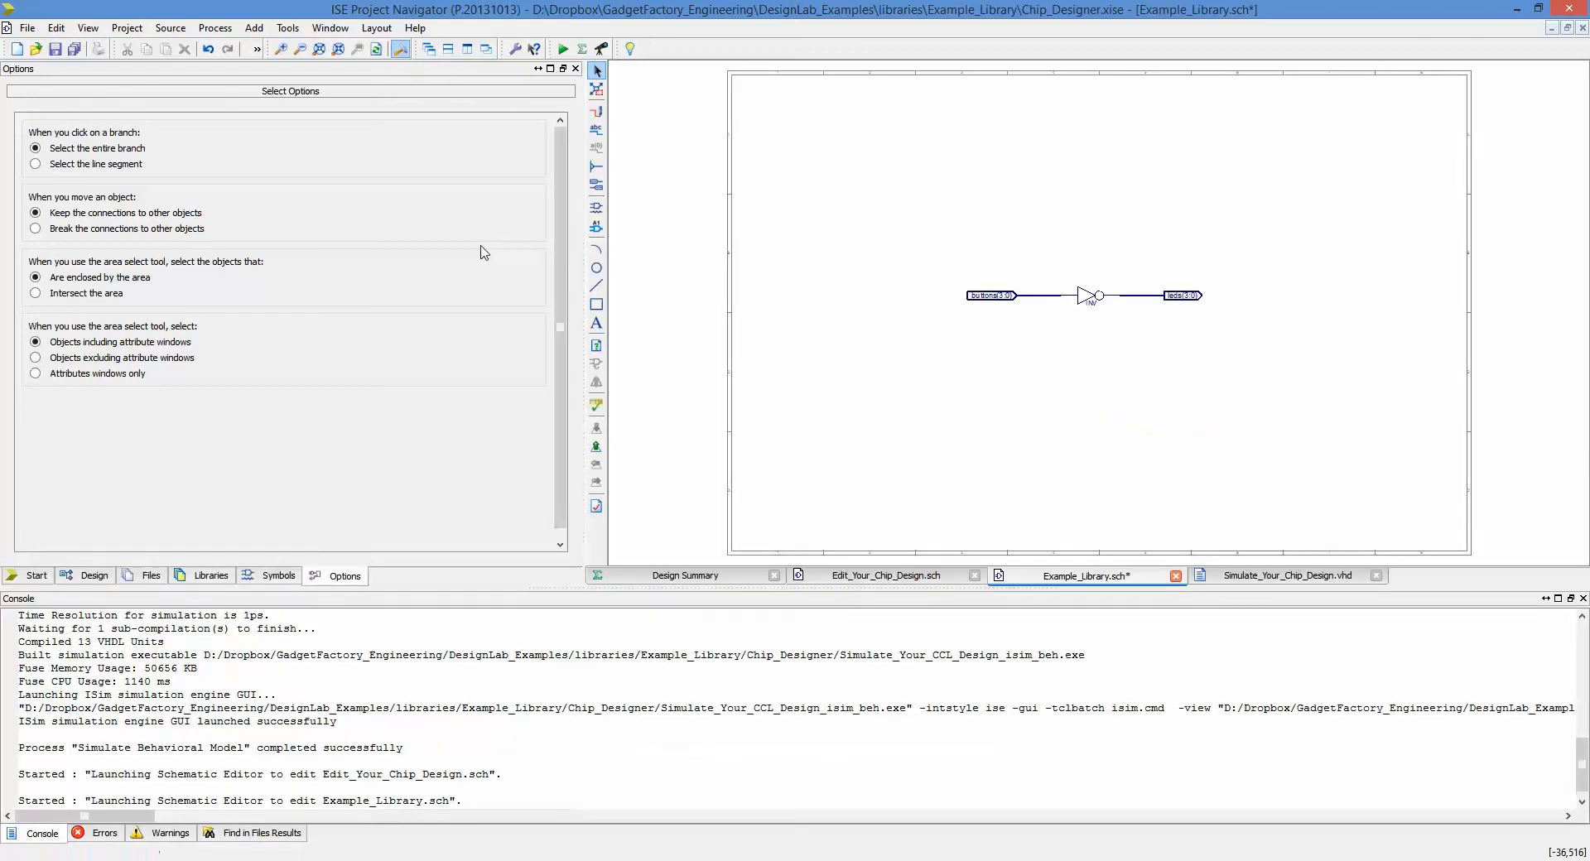
left_click(596, 407)
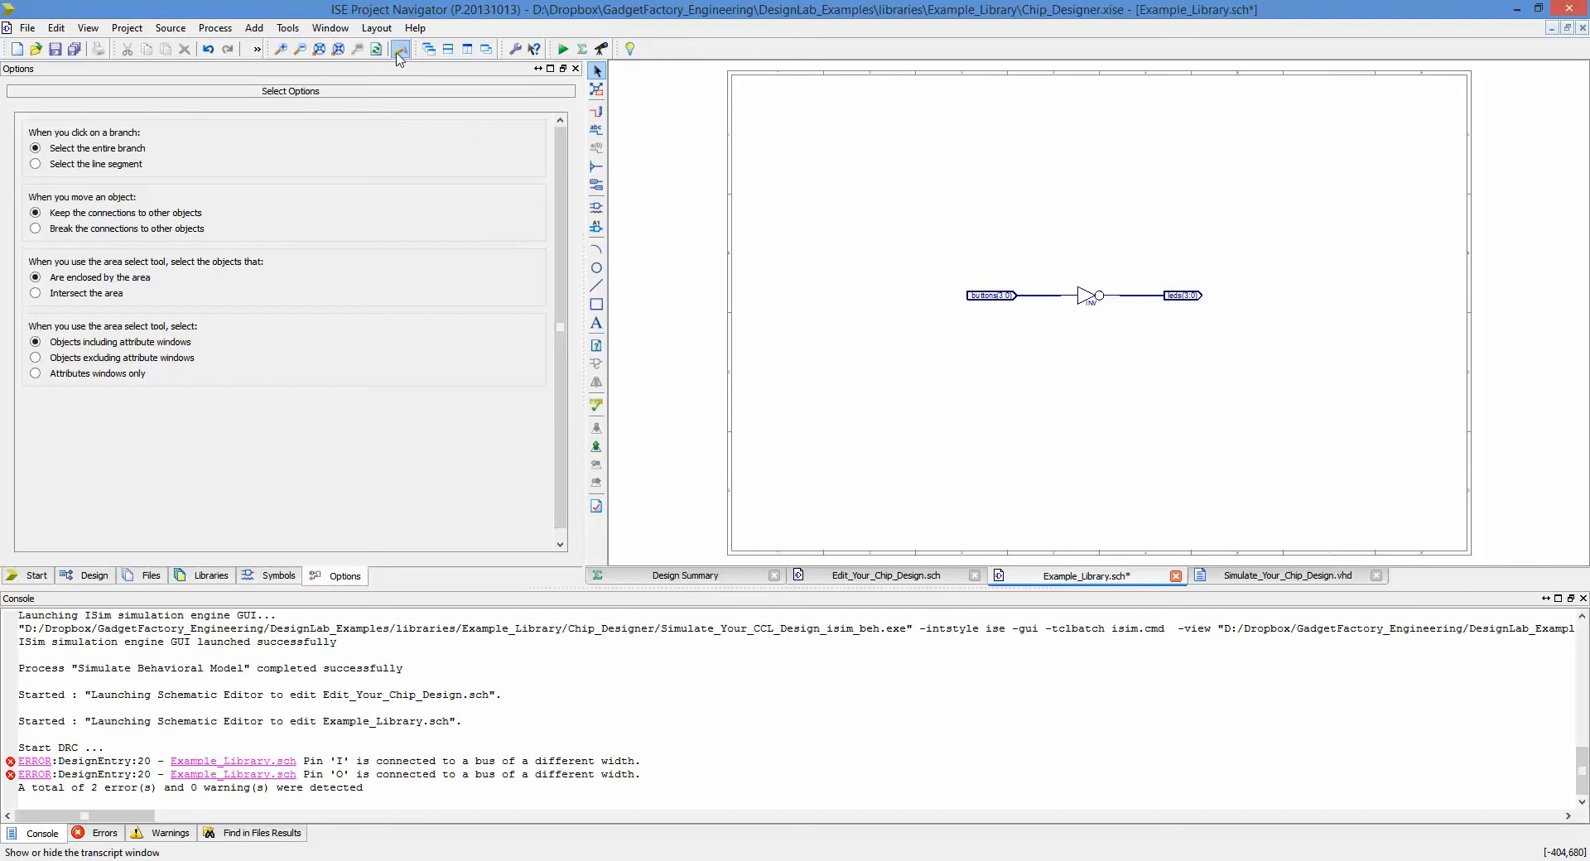
Give the inverter an iterated instance name with a starting value of 3 and an ending value of 0.
left_click(1084, 304)
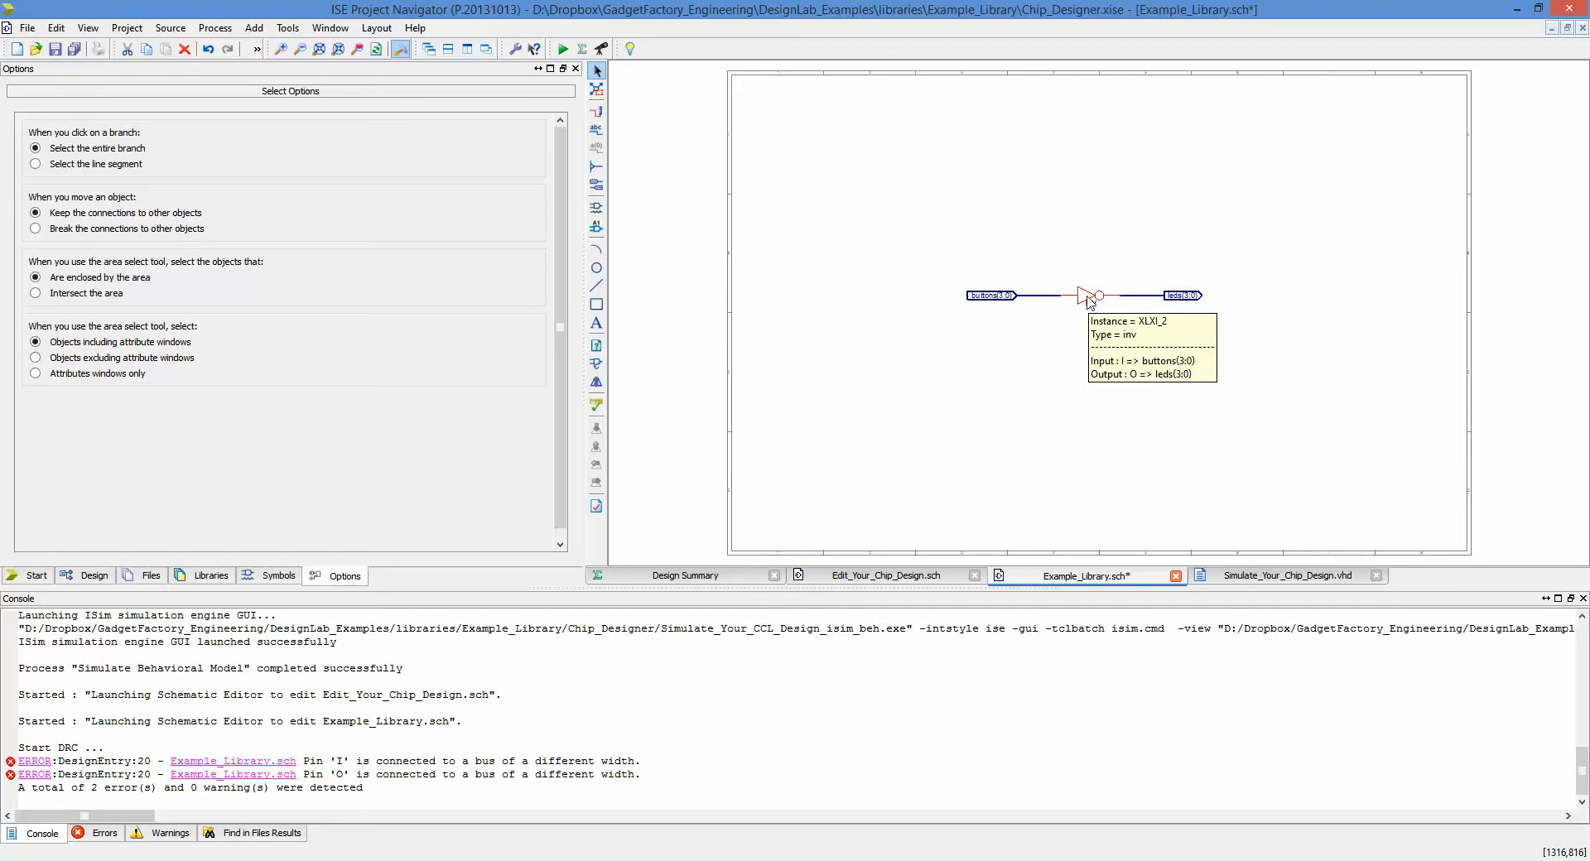
right_click(1087, 303)
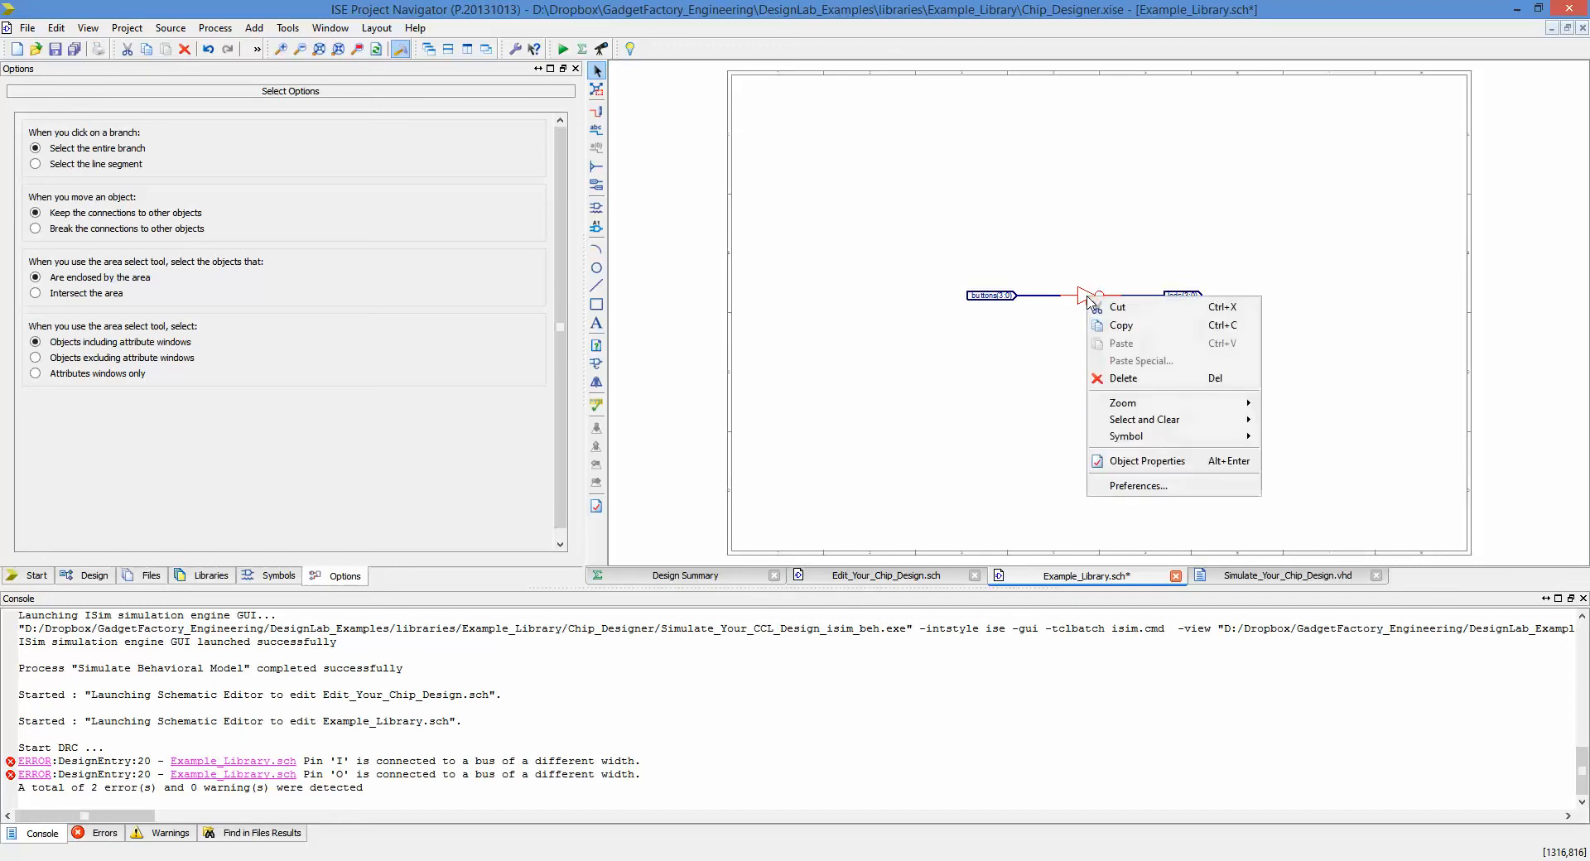
right_click(1081, 294)
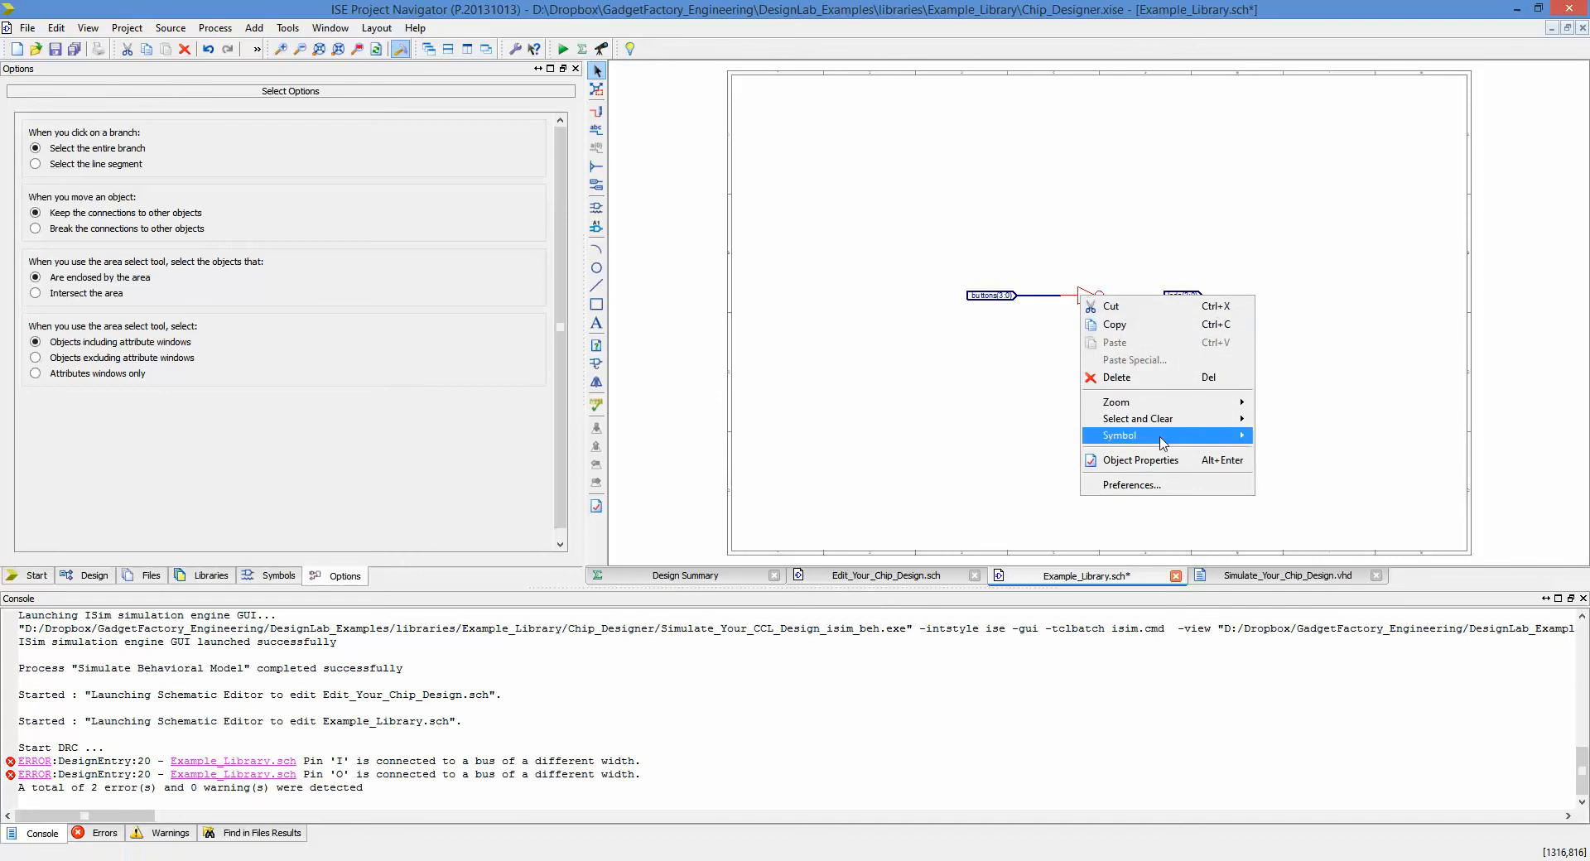
mouse_move(1161, 436)
left_click(1306, 550)
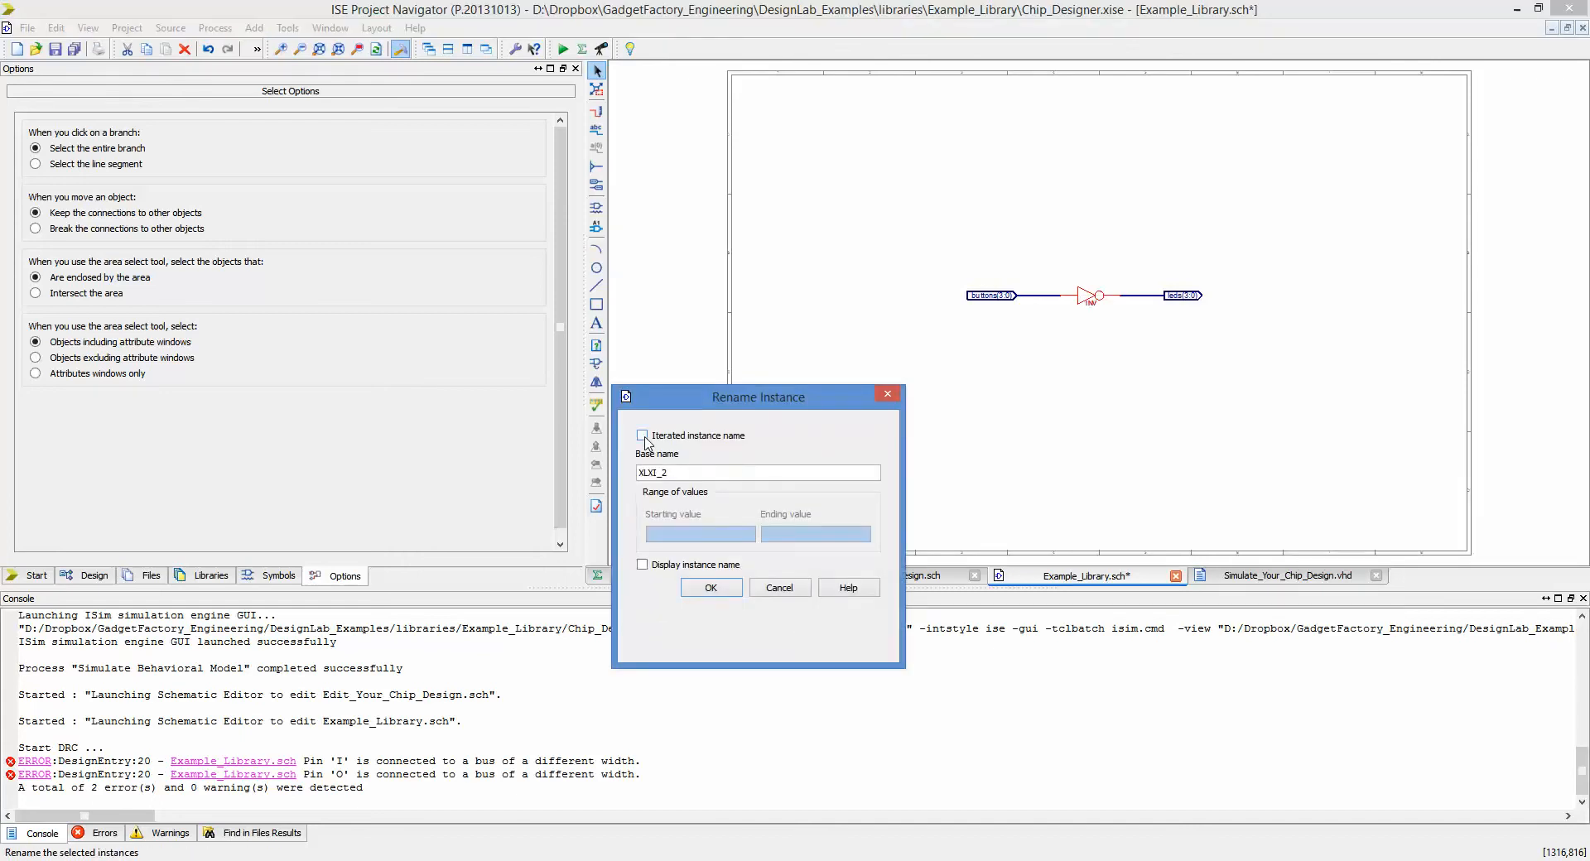
left_click(642, 436)
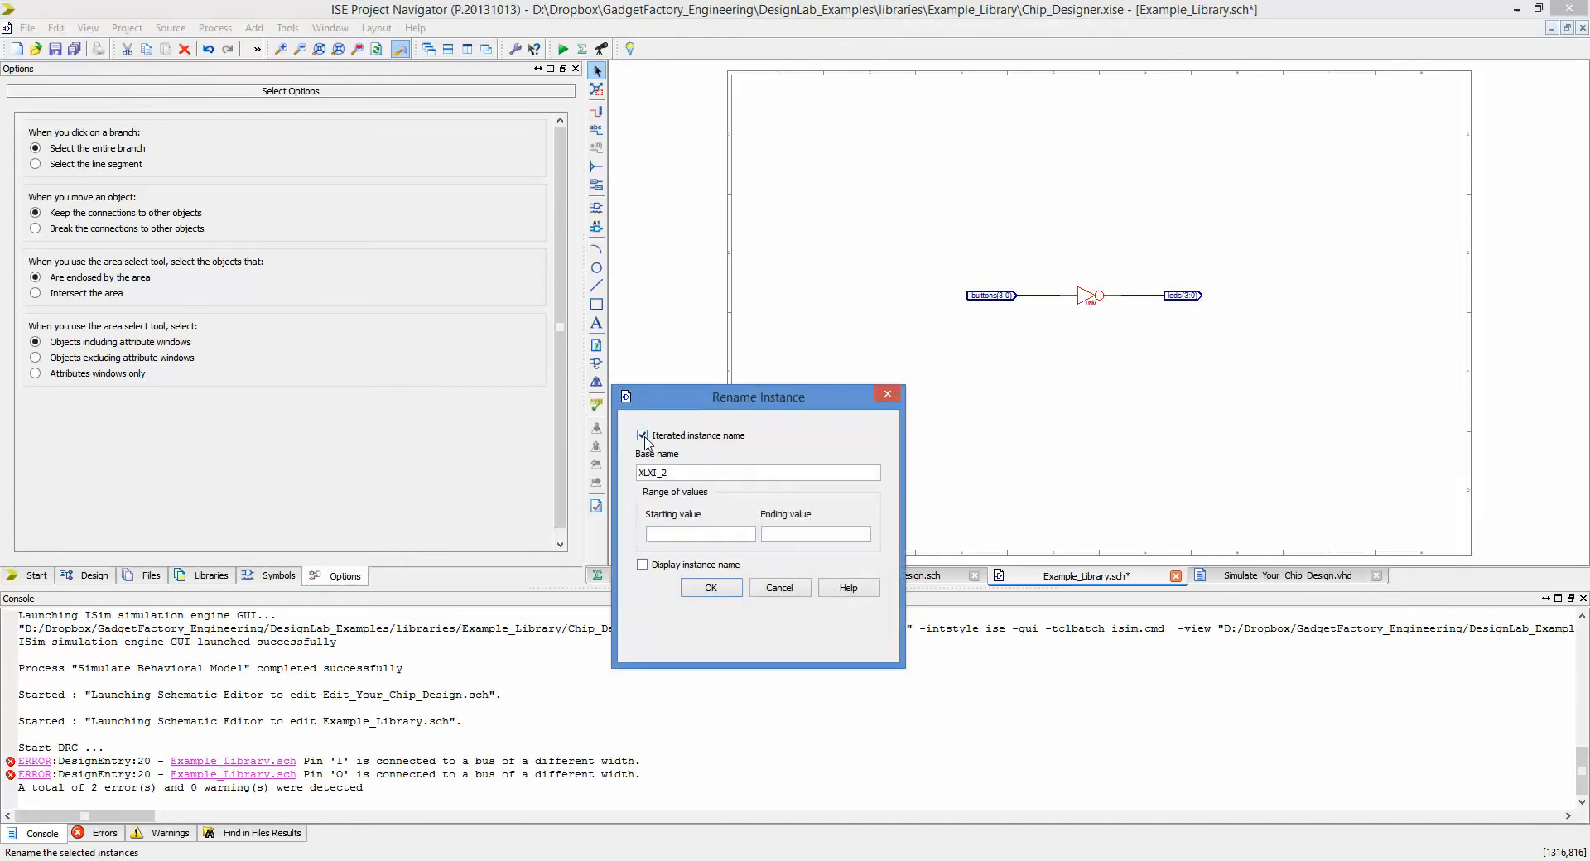
left_click(689, 533)
type("3")
left_click(791, 539)
type("0")
left_click(710, 587)
left_click(1060, 367)
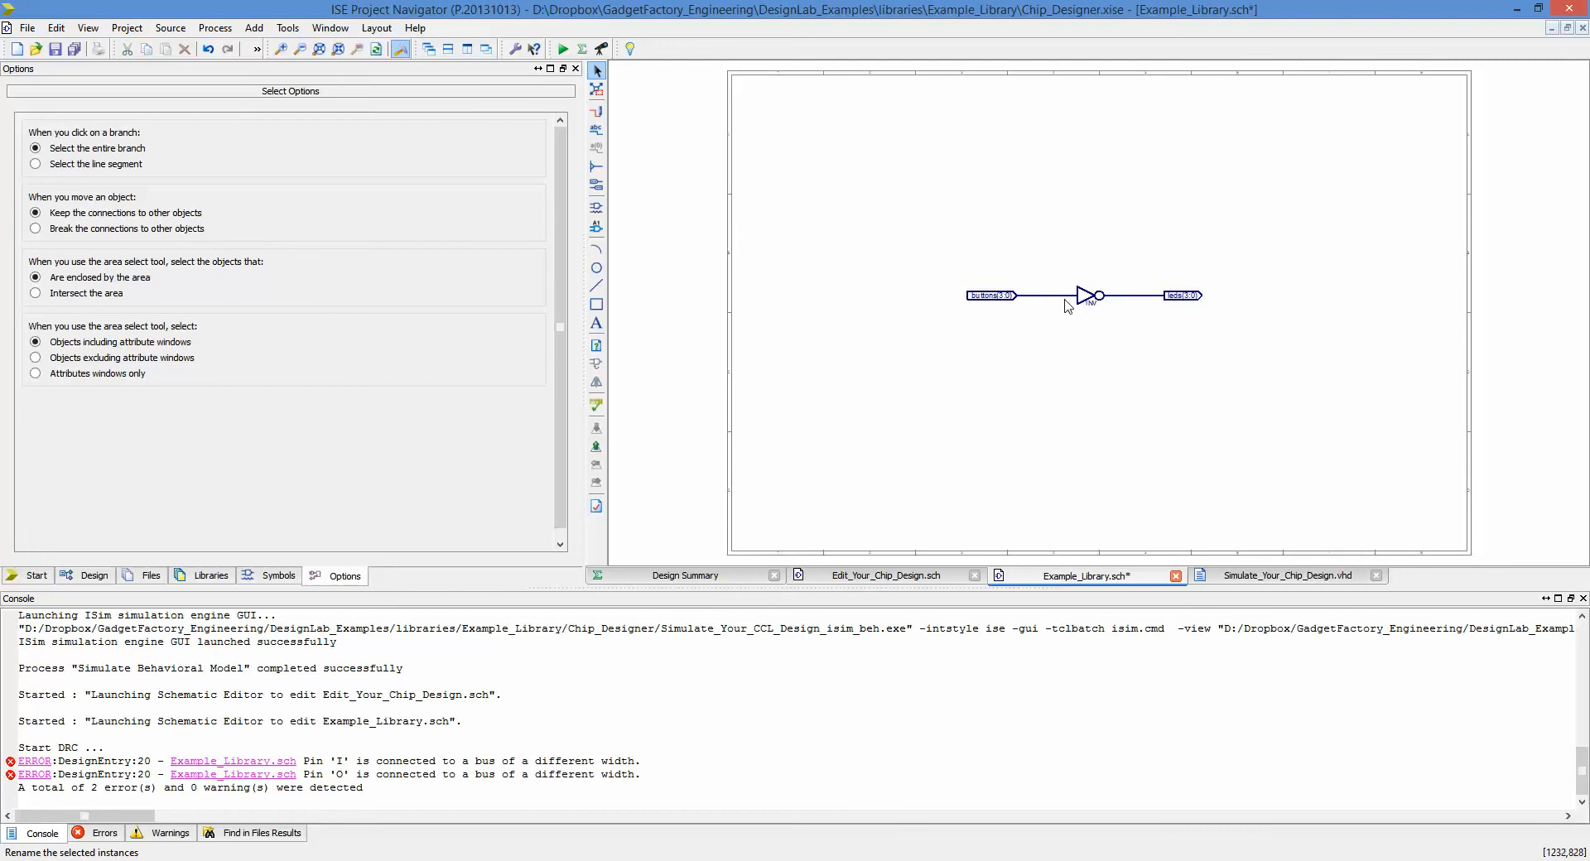
Rerun the schematic check, review its console result, and save and close Example_Library.sch.
left_click(596, 405)
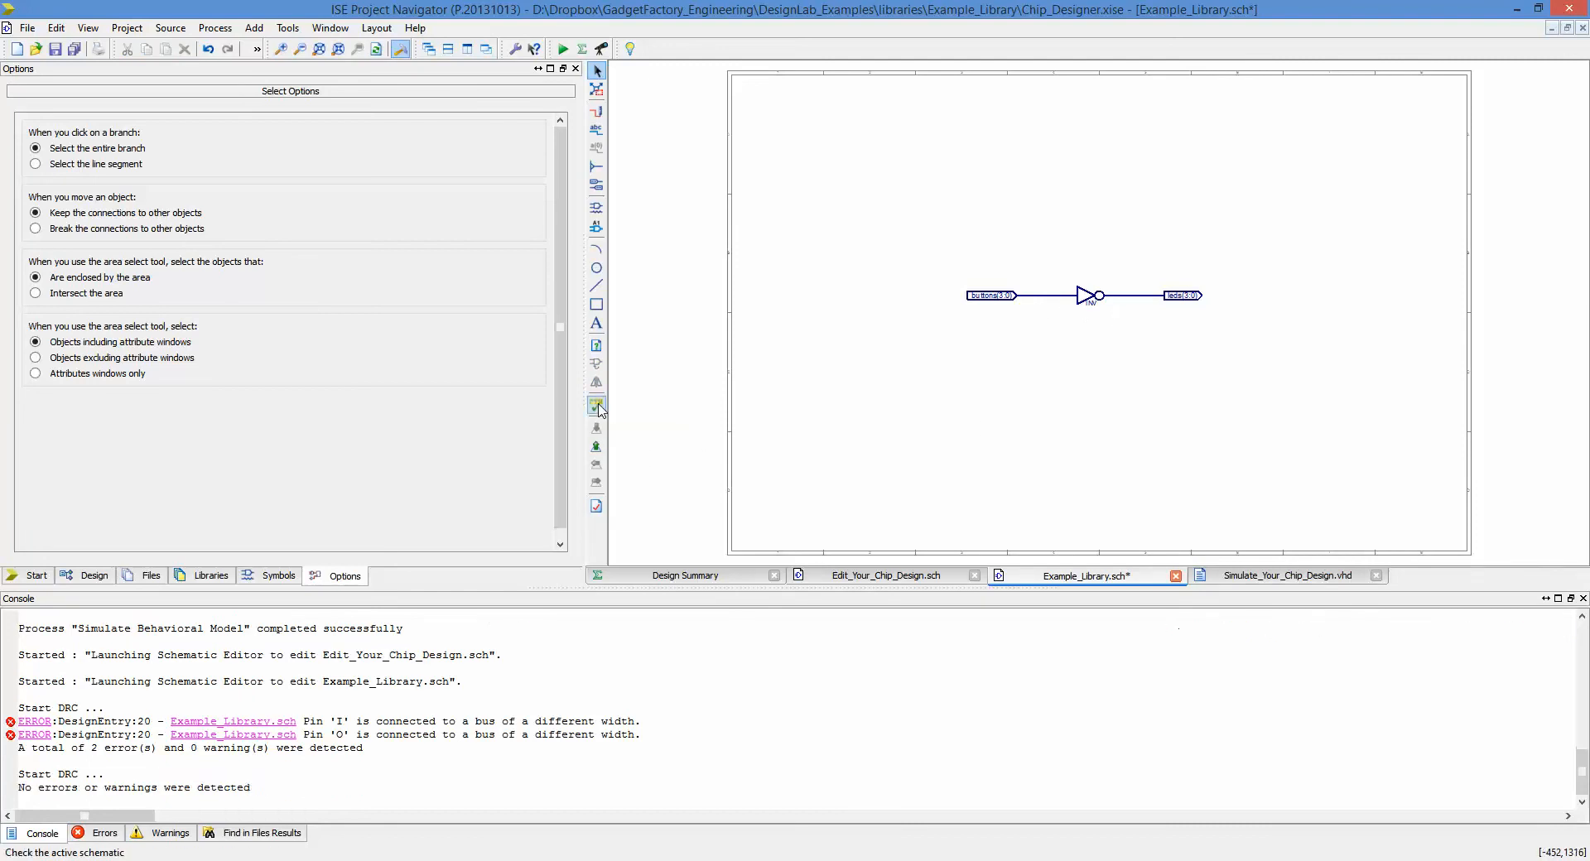
double_click(207, 789)
left_click(207, 789)
left_click(207, 789)
double_click(207, 789)
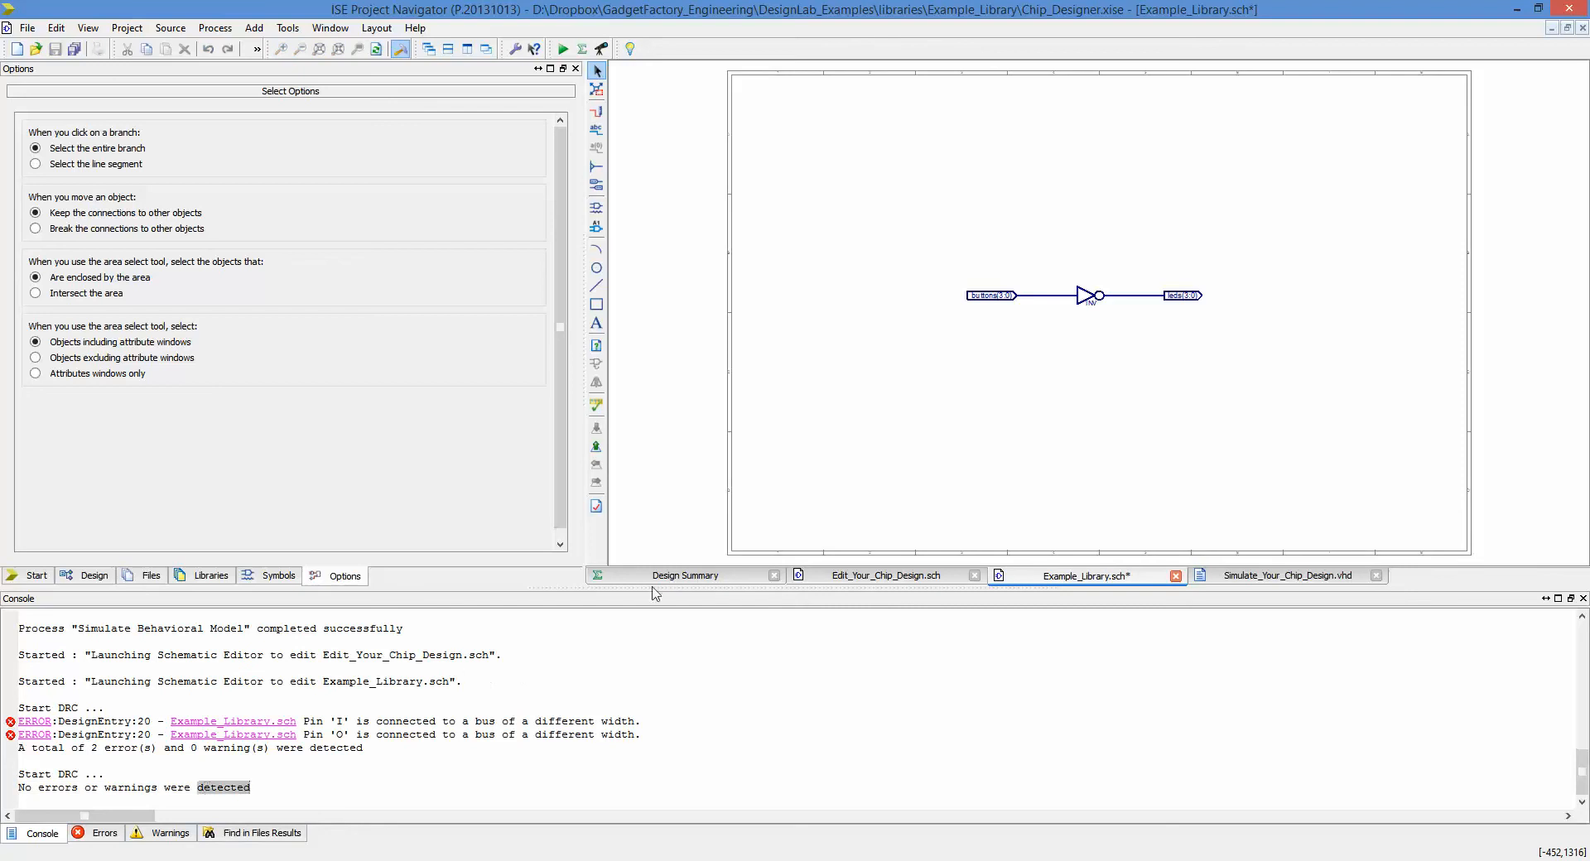
left_click(1175, 577)
left_click(728, 473)
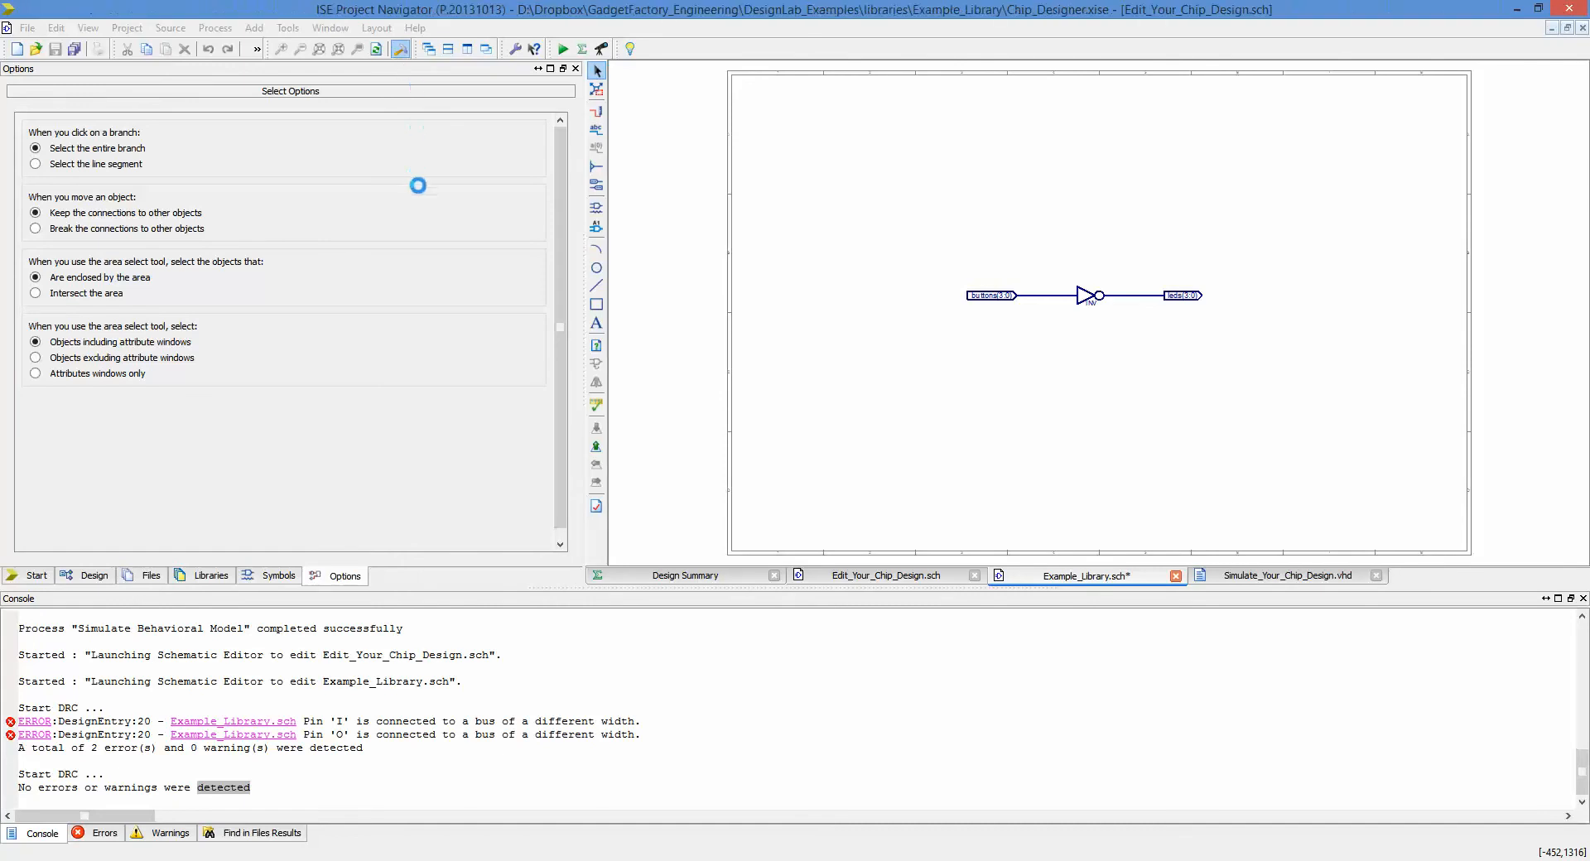
Switch the design hierarchy to the Simulation view and rerun the behavioral simulation of the test bench.
left_click(106, 839)
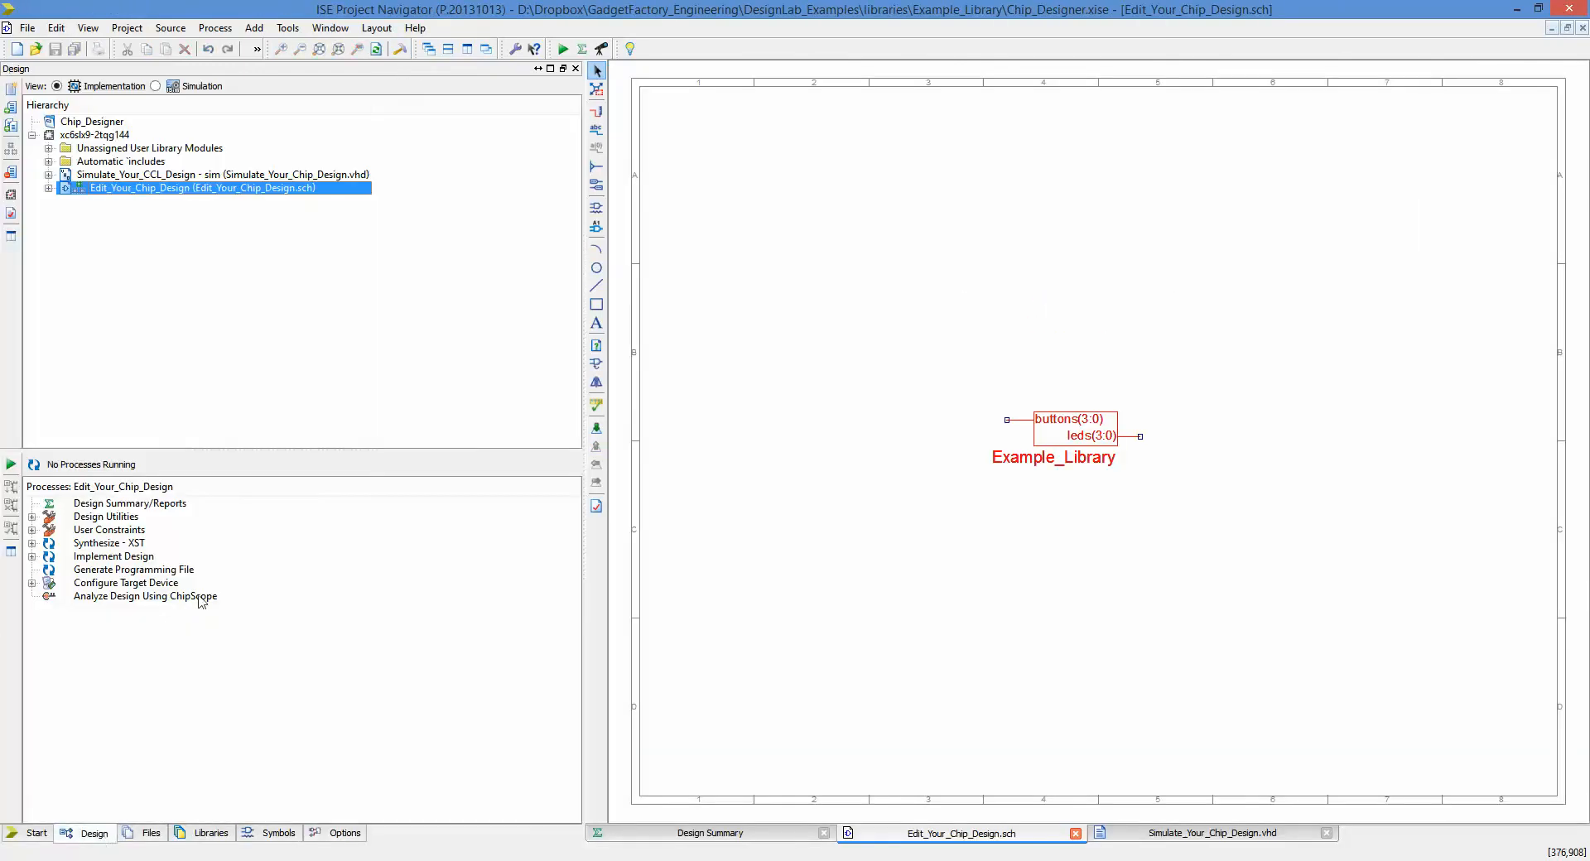
left_click(156, 86)
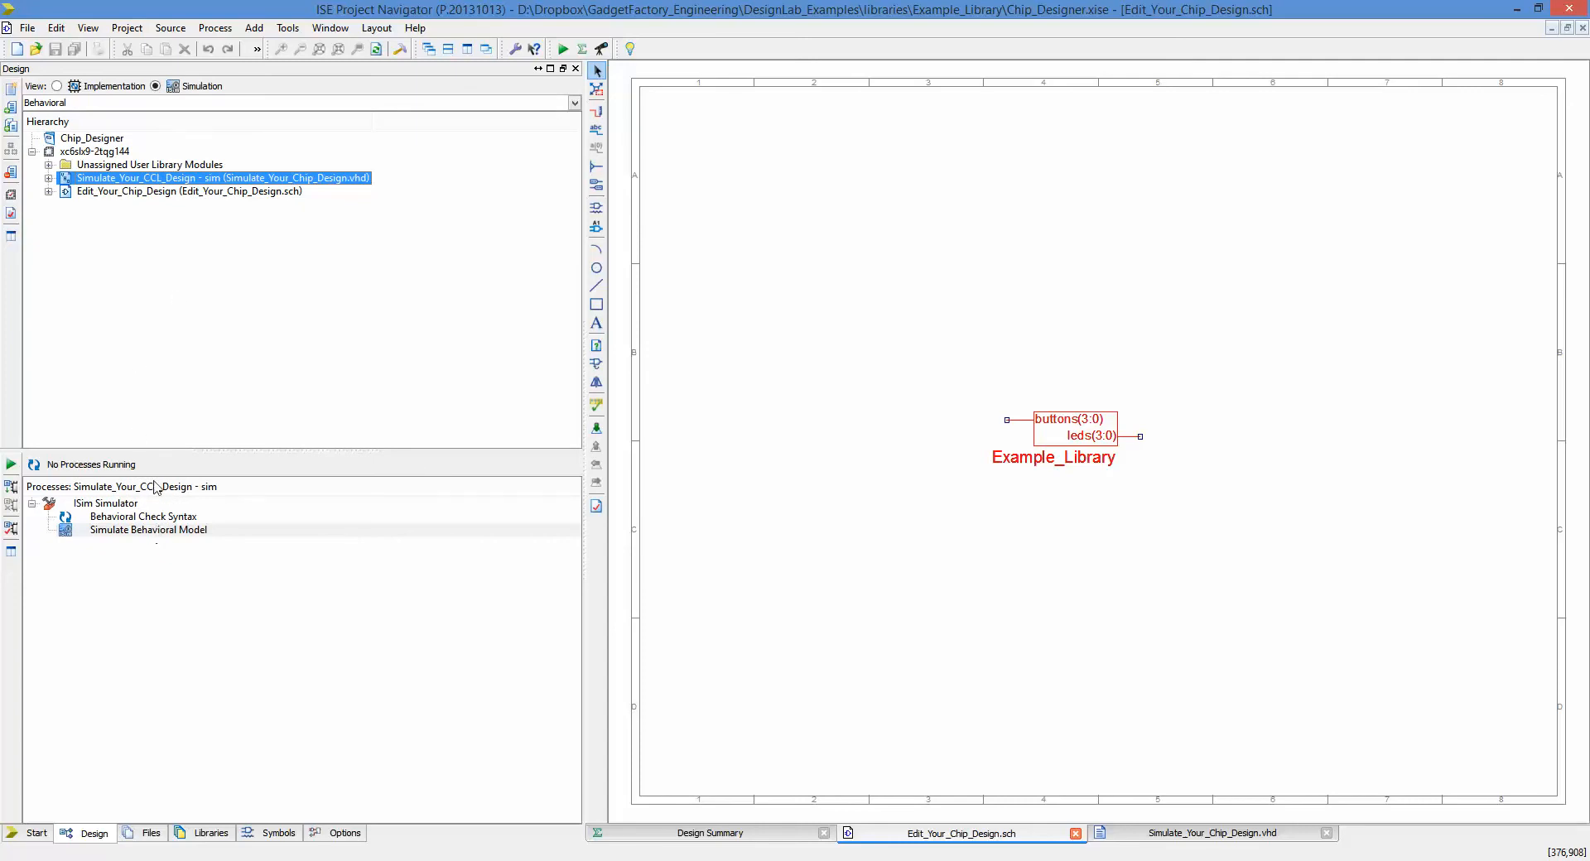
double_click(155, 534)
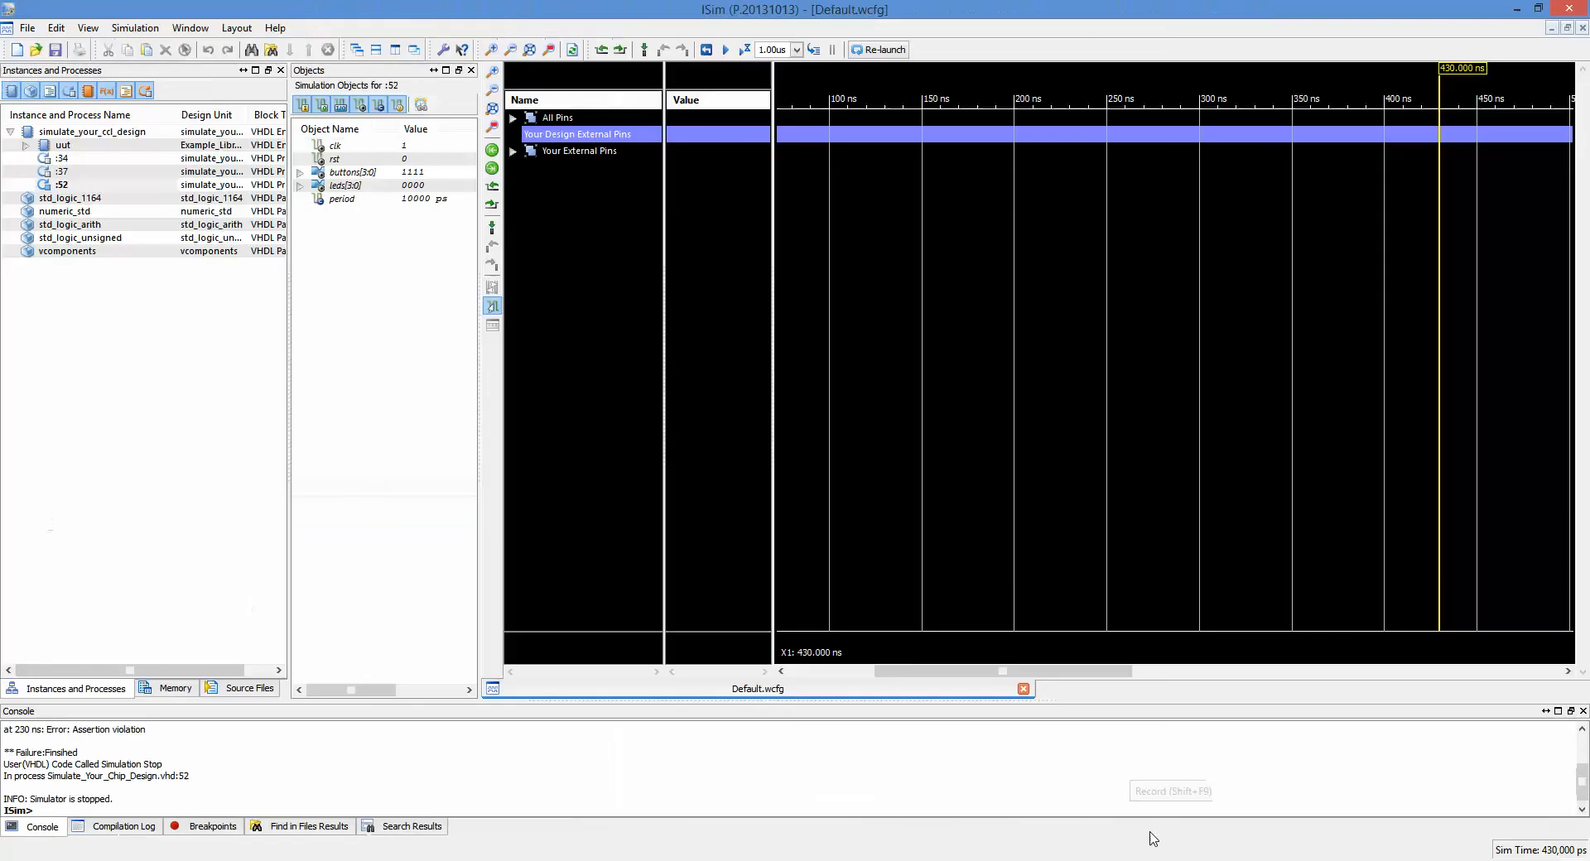
Expand the All Pins and Your External Pins groups and compare the buttons and leds waveforms at several times from 0 ns.
left_click(514, 120)
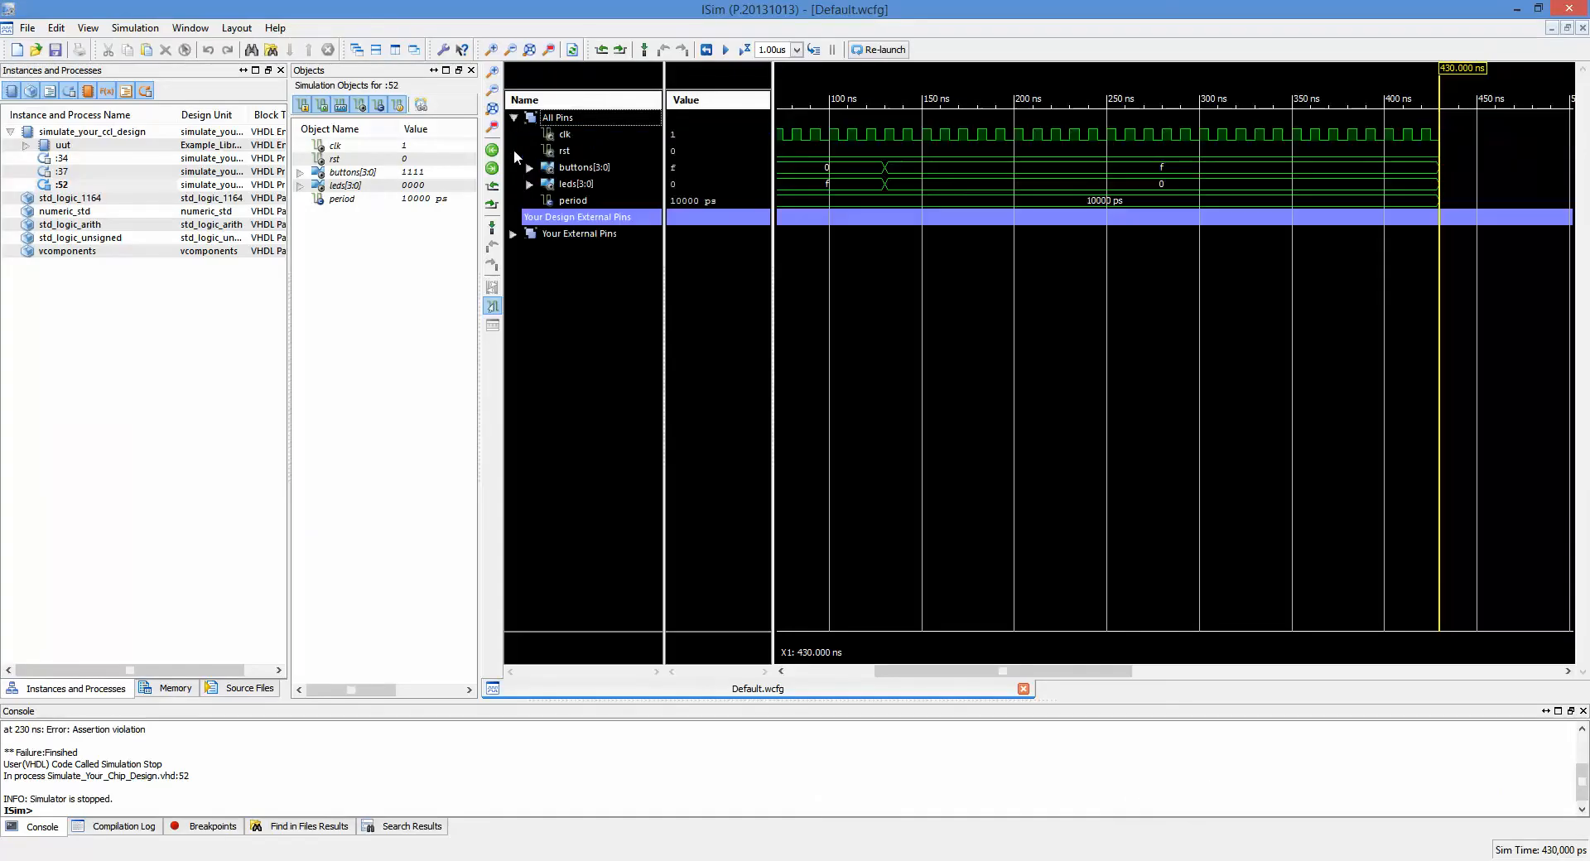
left_click(513, 234)
left_click(912, 385)
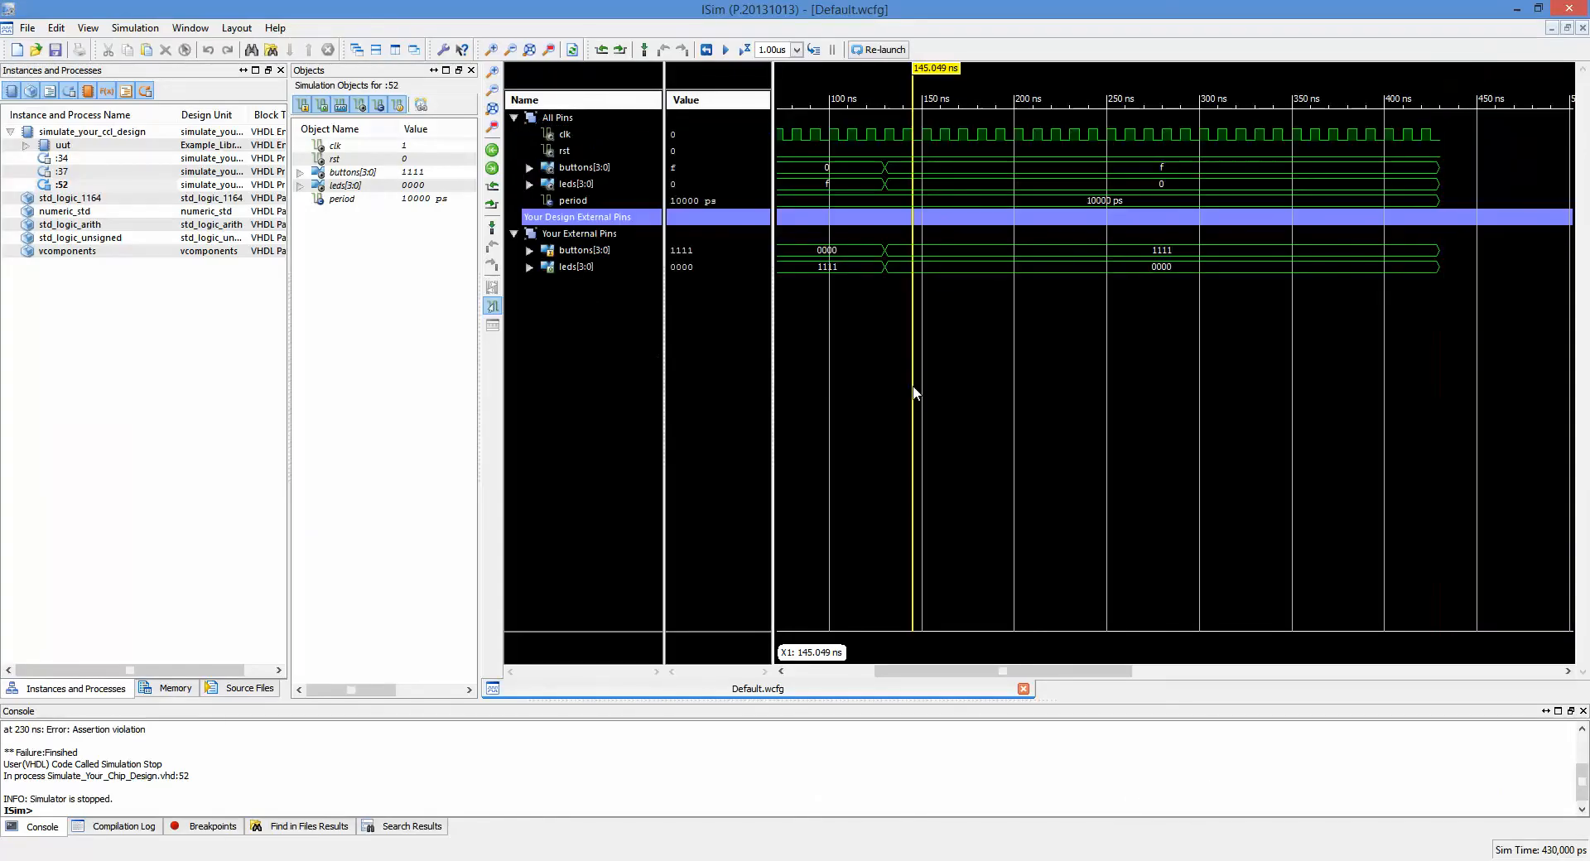
scroll(911, 384, "left", 3)
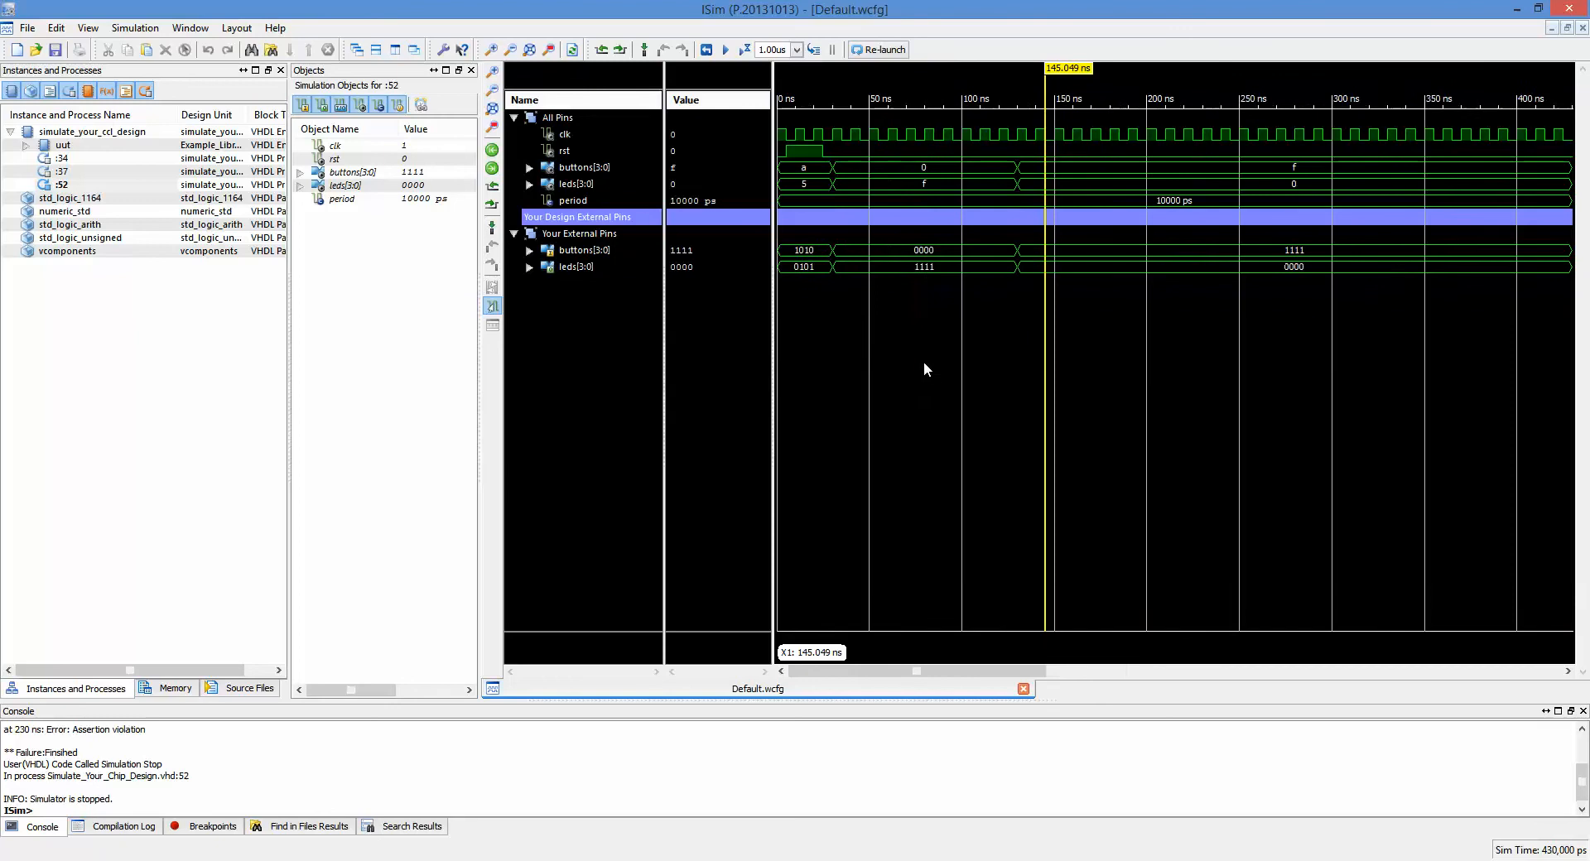
left_click(879, 248)
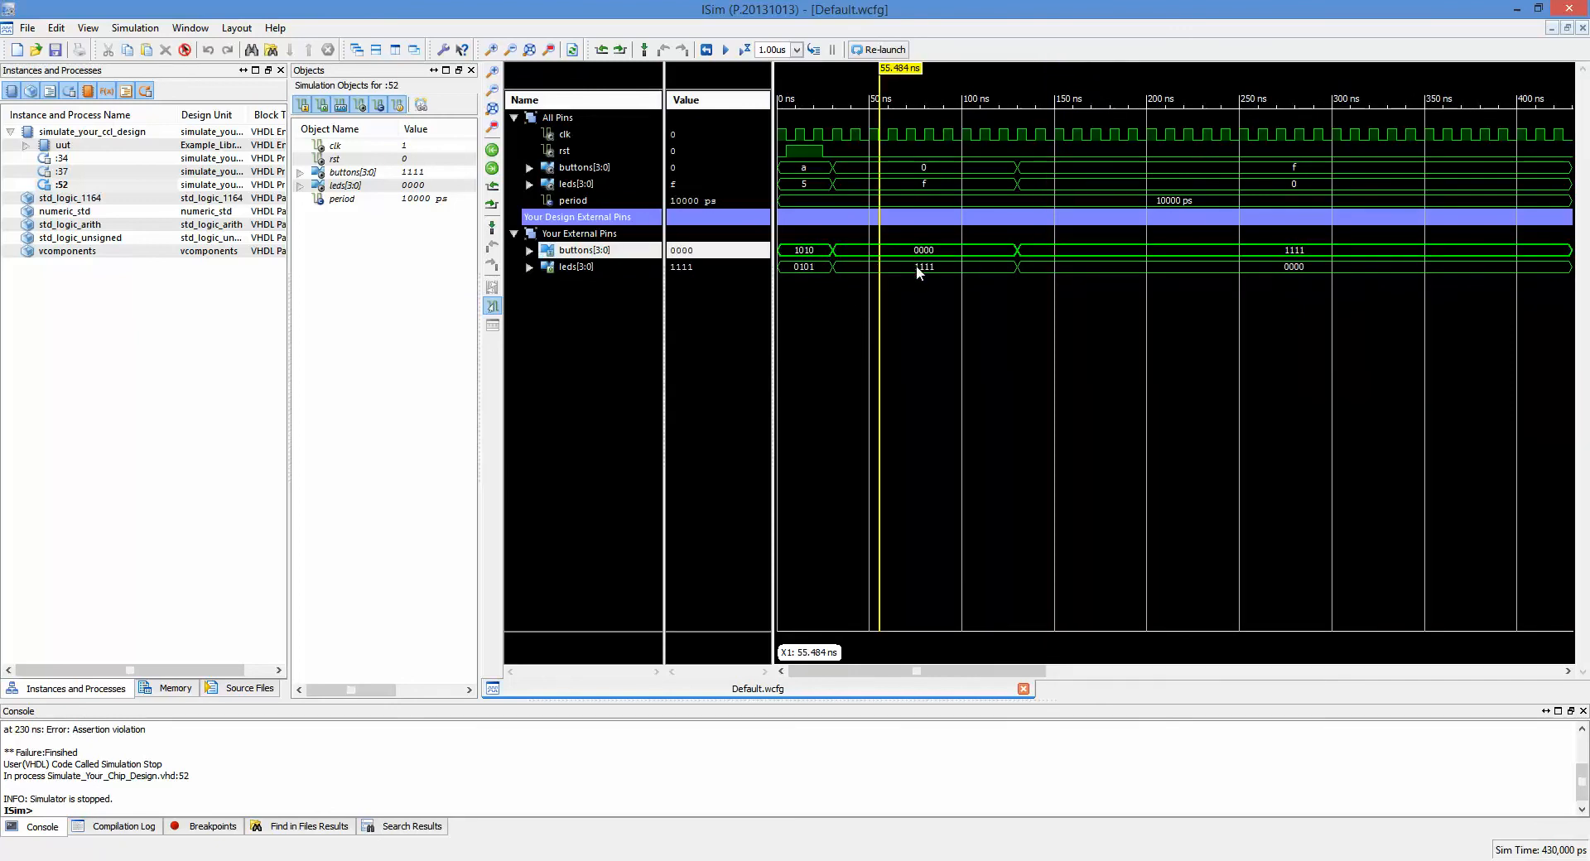
left_click(1220, 250)
left_click(1220, 267)
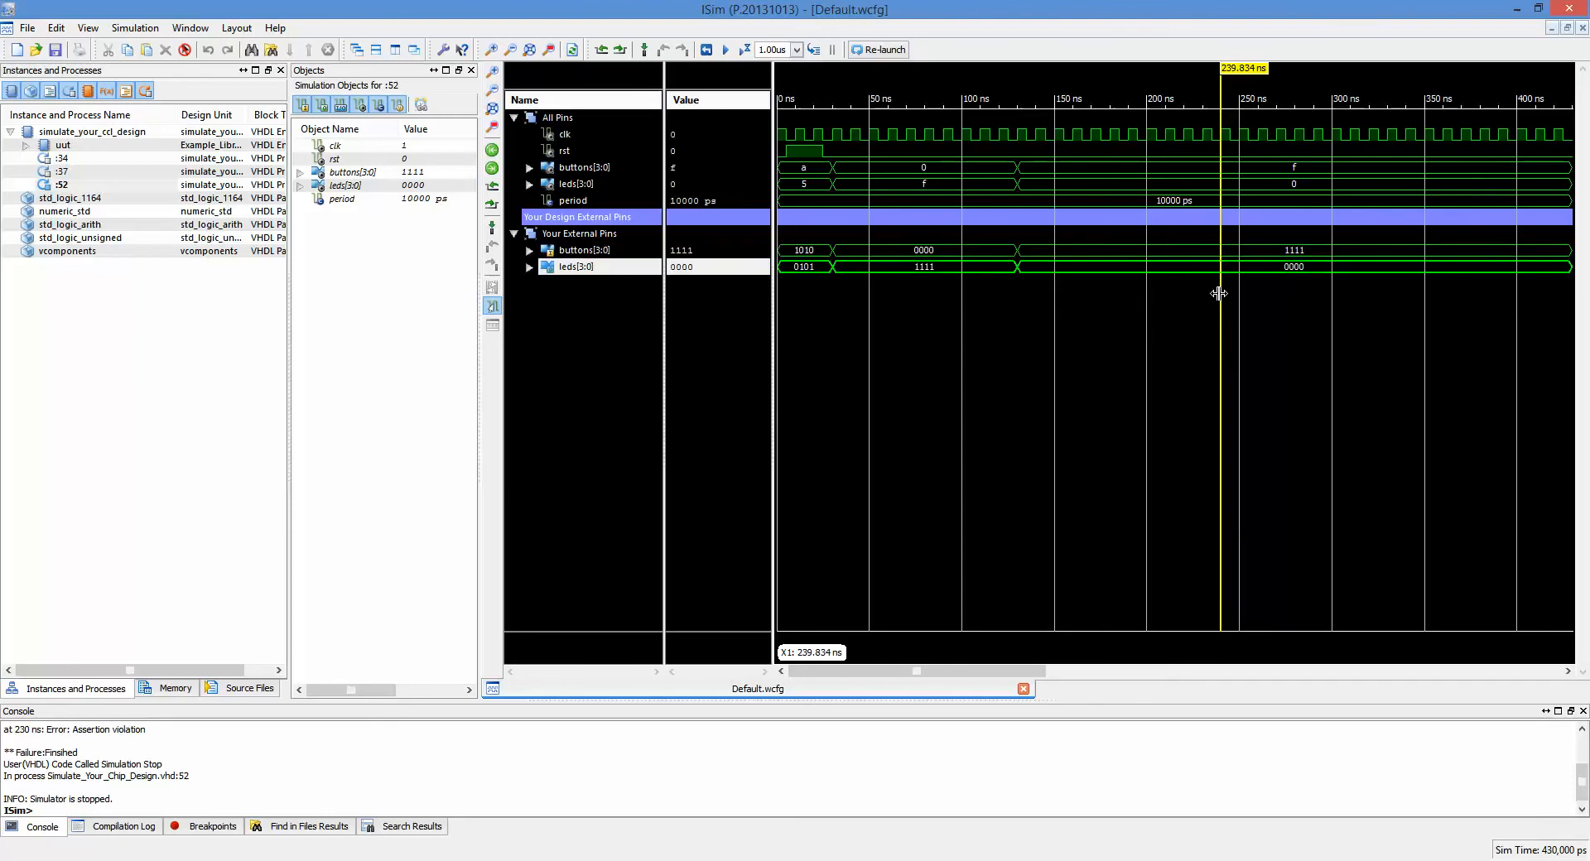
Close the simulator and open the schematic underlying the Example_Library symbol in Edit_Your_Chip_Design.sch.
left_click(1562, 17)
left_click(763, 454)
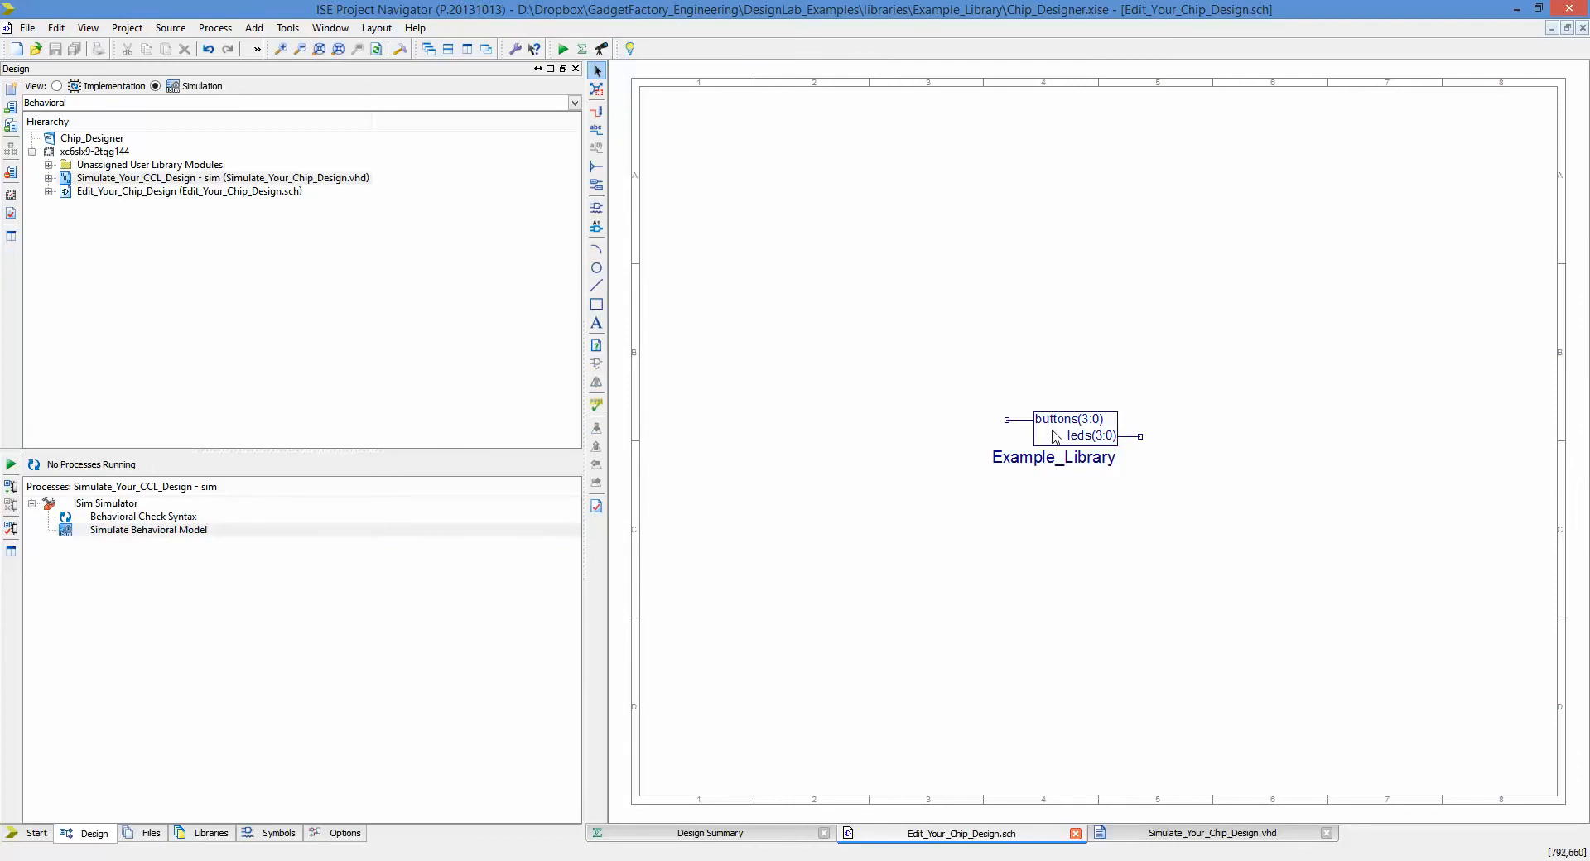
left_click(1076, 436)
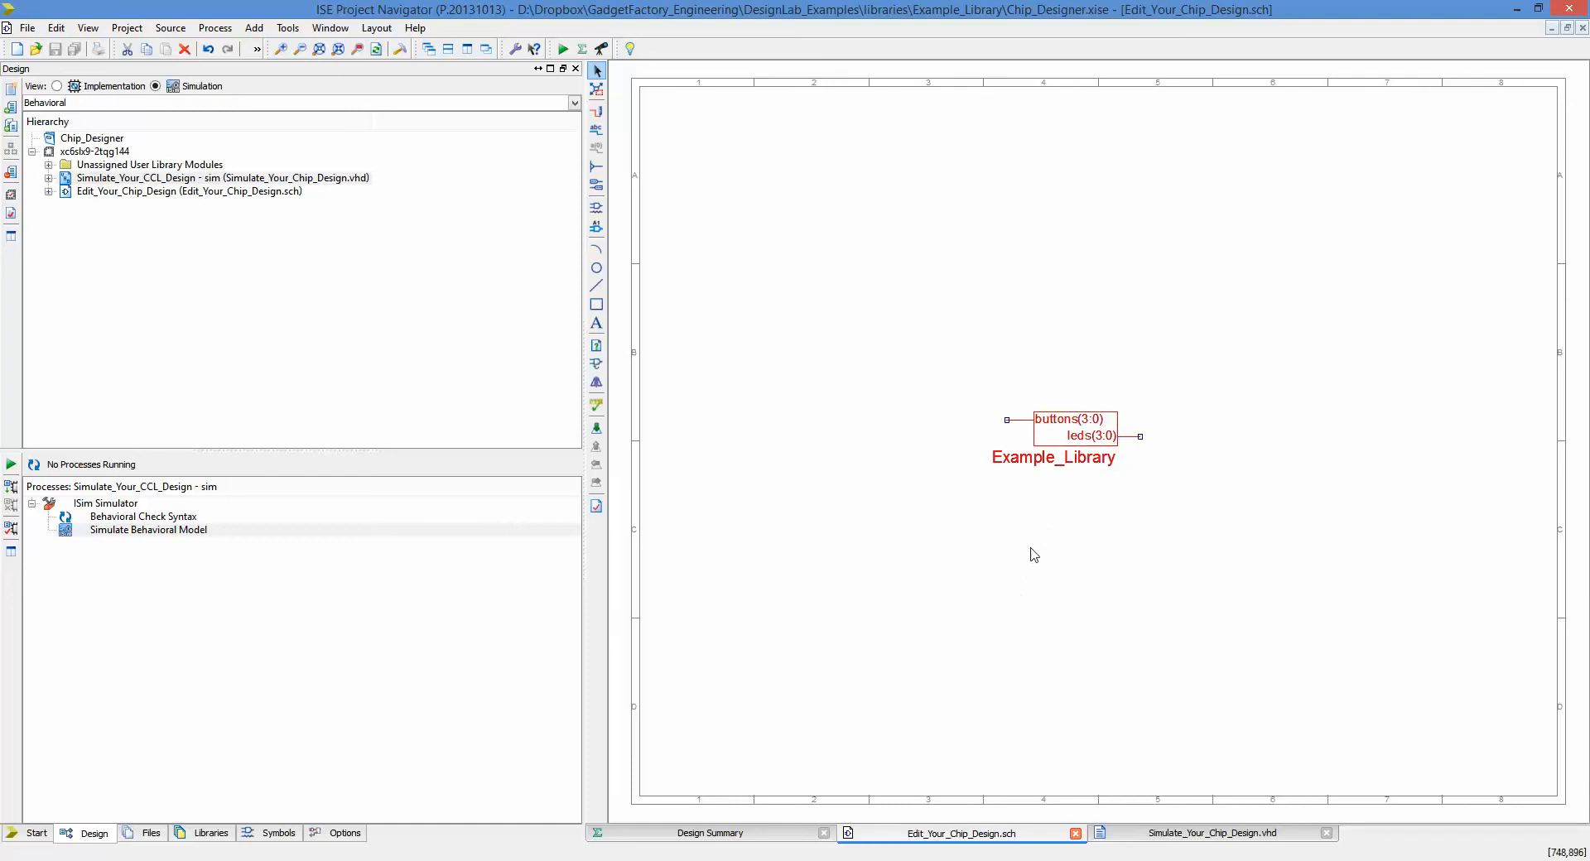
double_click(1058, 443)
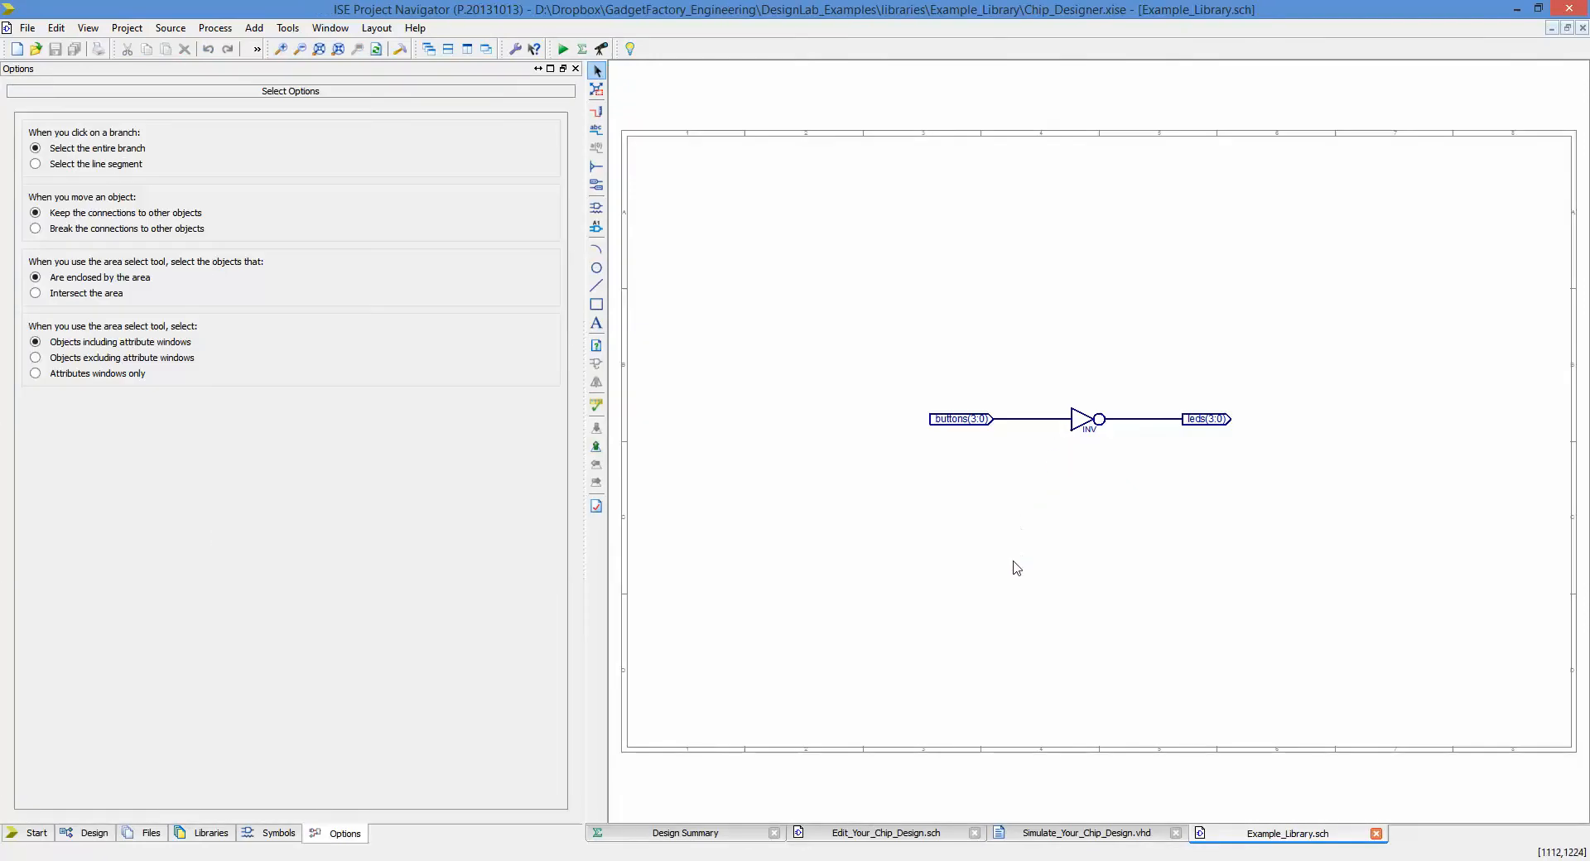
Rename the branch of the input port to buttons(7:0) in the Example_Library schematic.
left_click(962, 425)
right_click(963, 430)
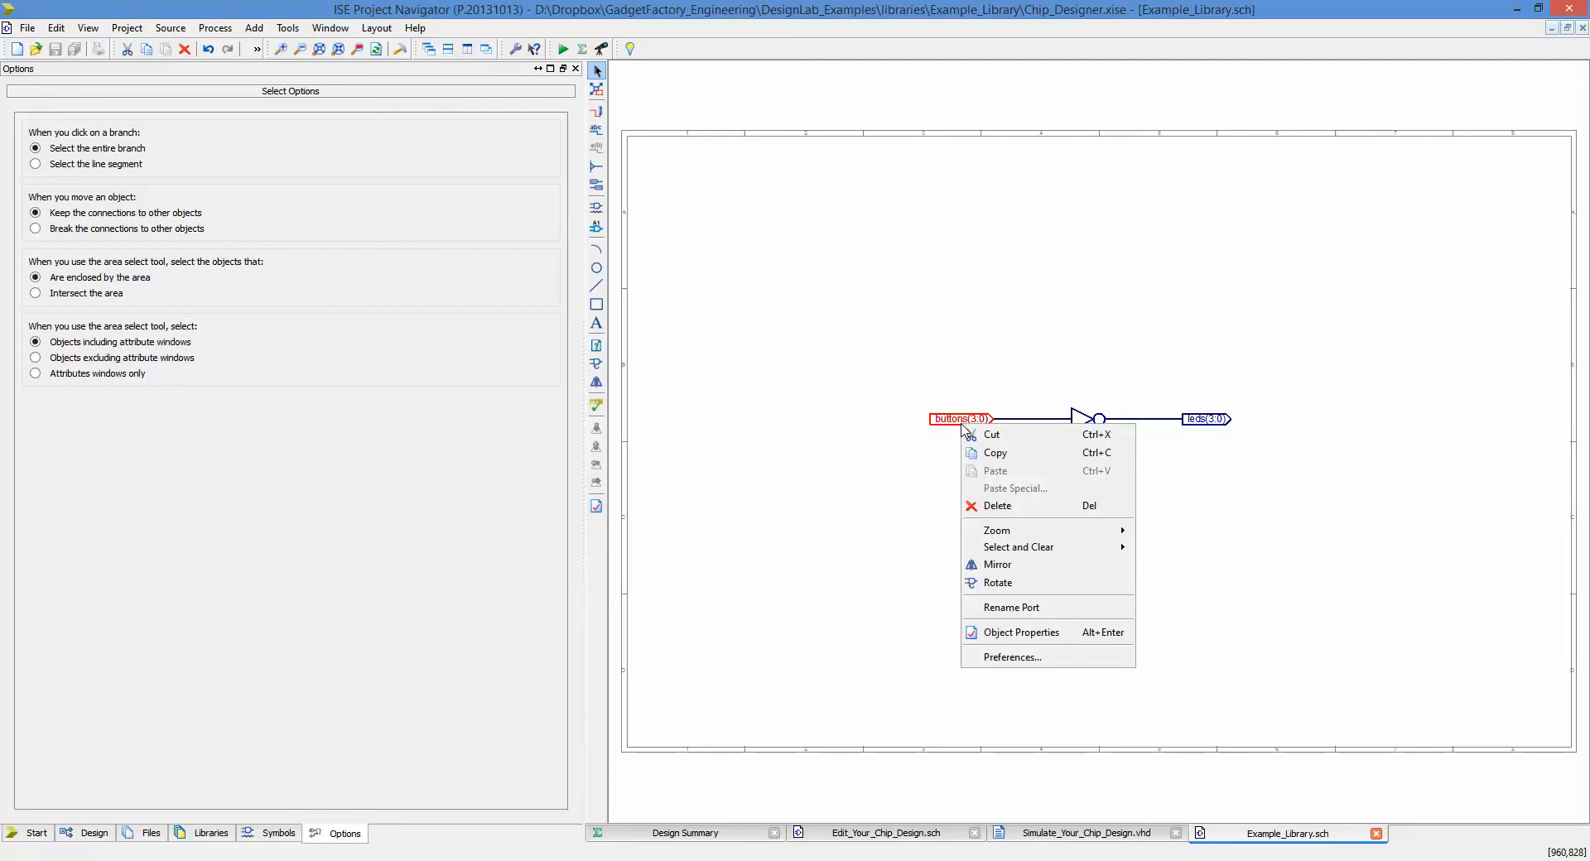
left_click(1024, 611)
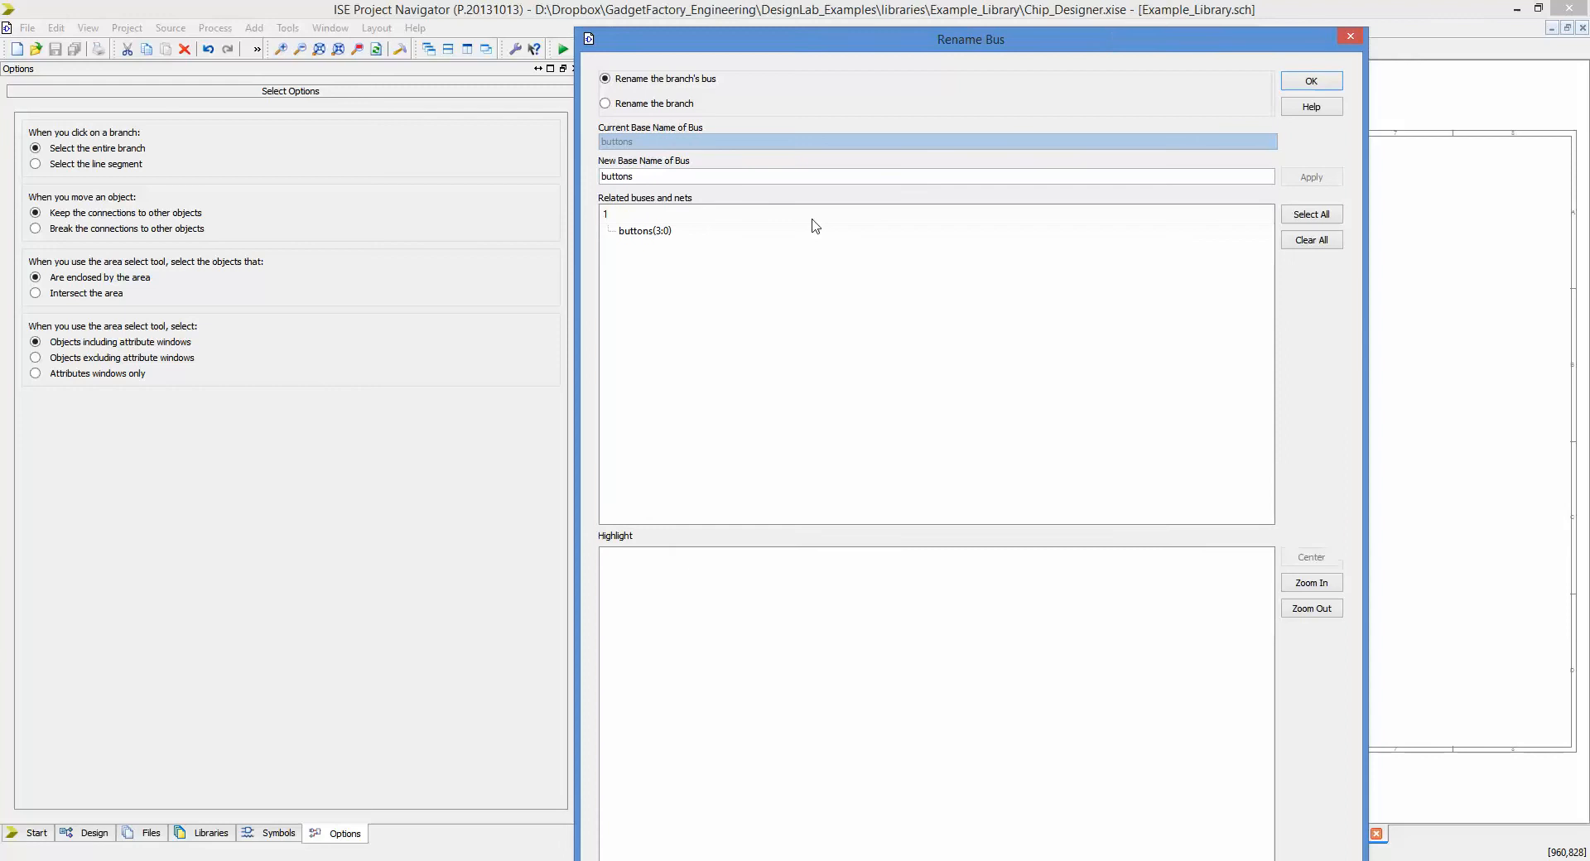
left_click(668, 230)
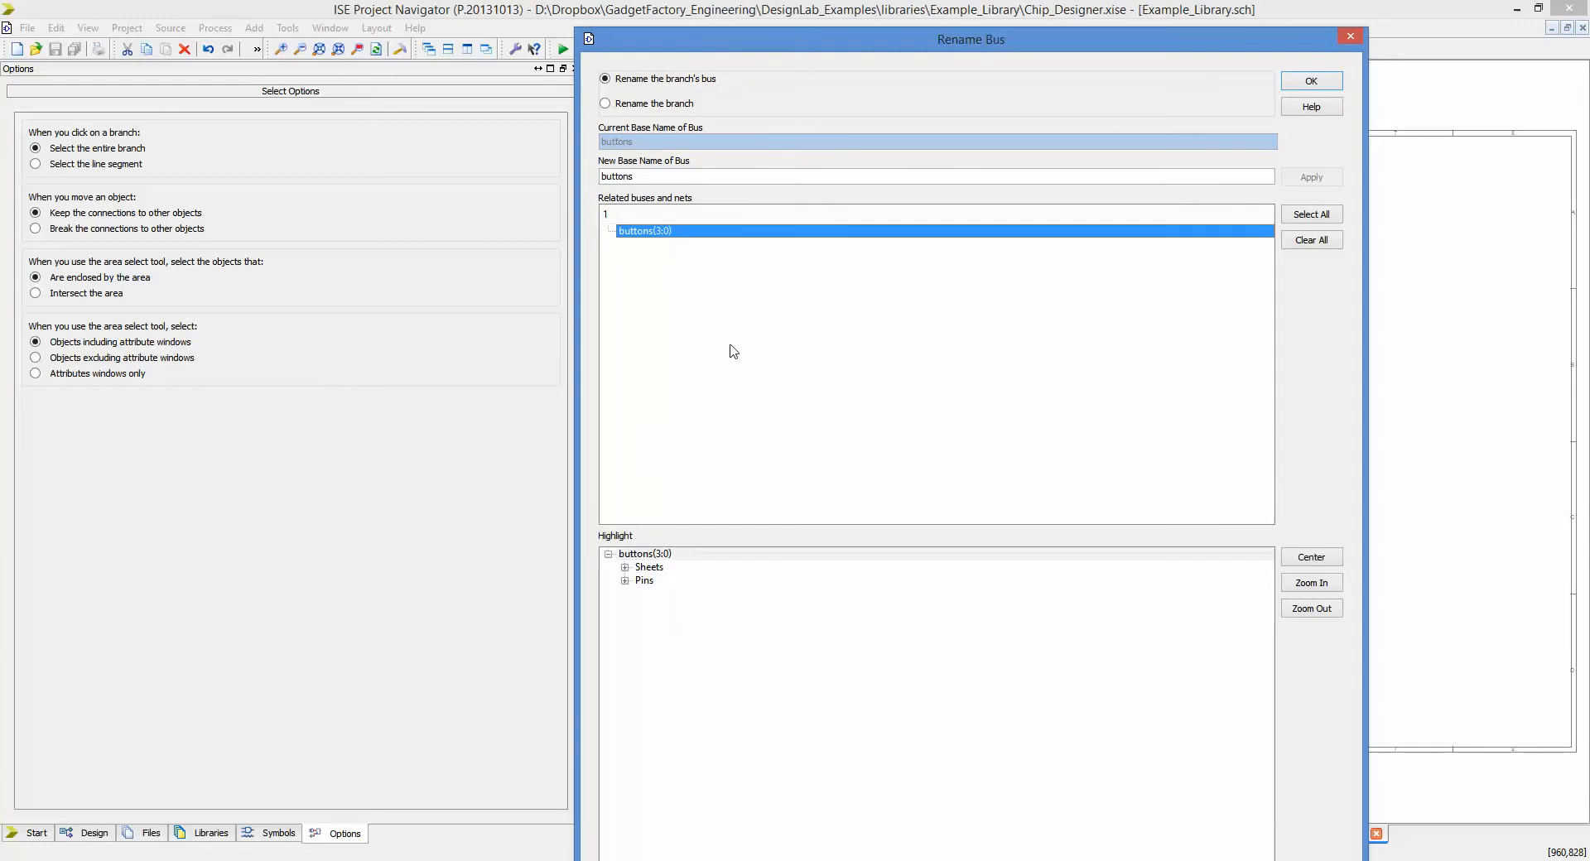
left_click(605, 101)
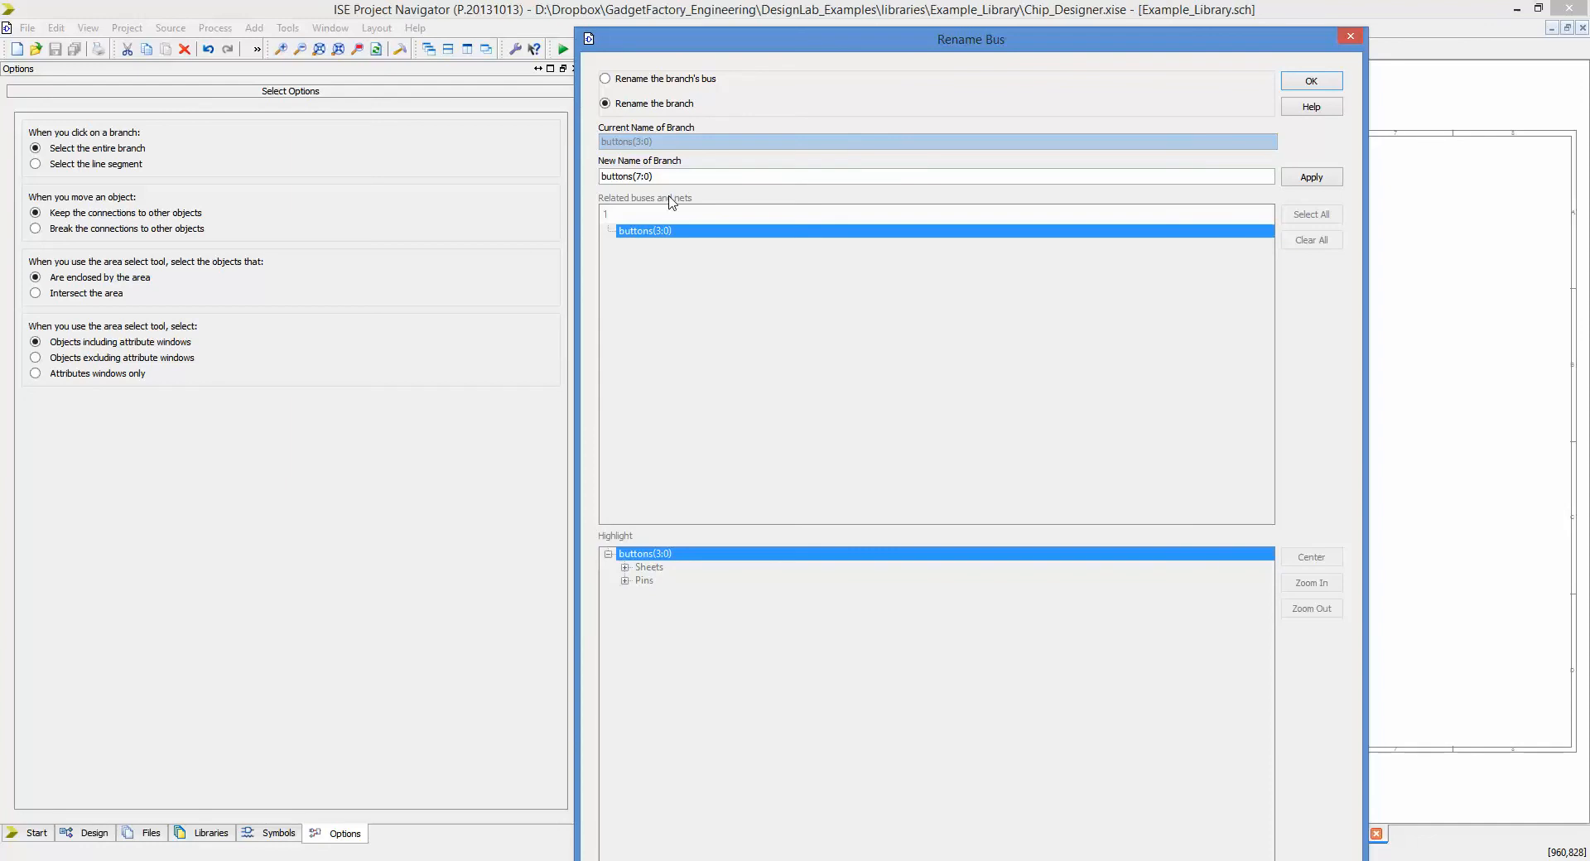
key("Return")
Change the starting value of the inverter's iterated instance name to match the buttons(7:0) bus, keeping the ending value 0.
right_click(1083, 419)
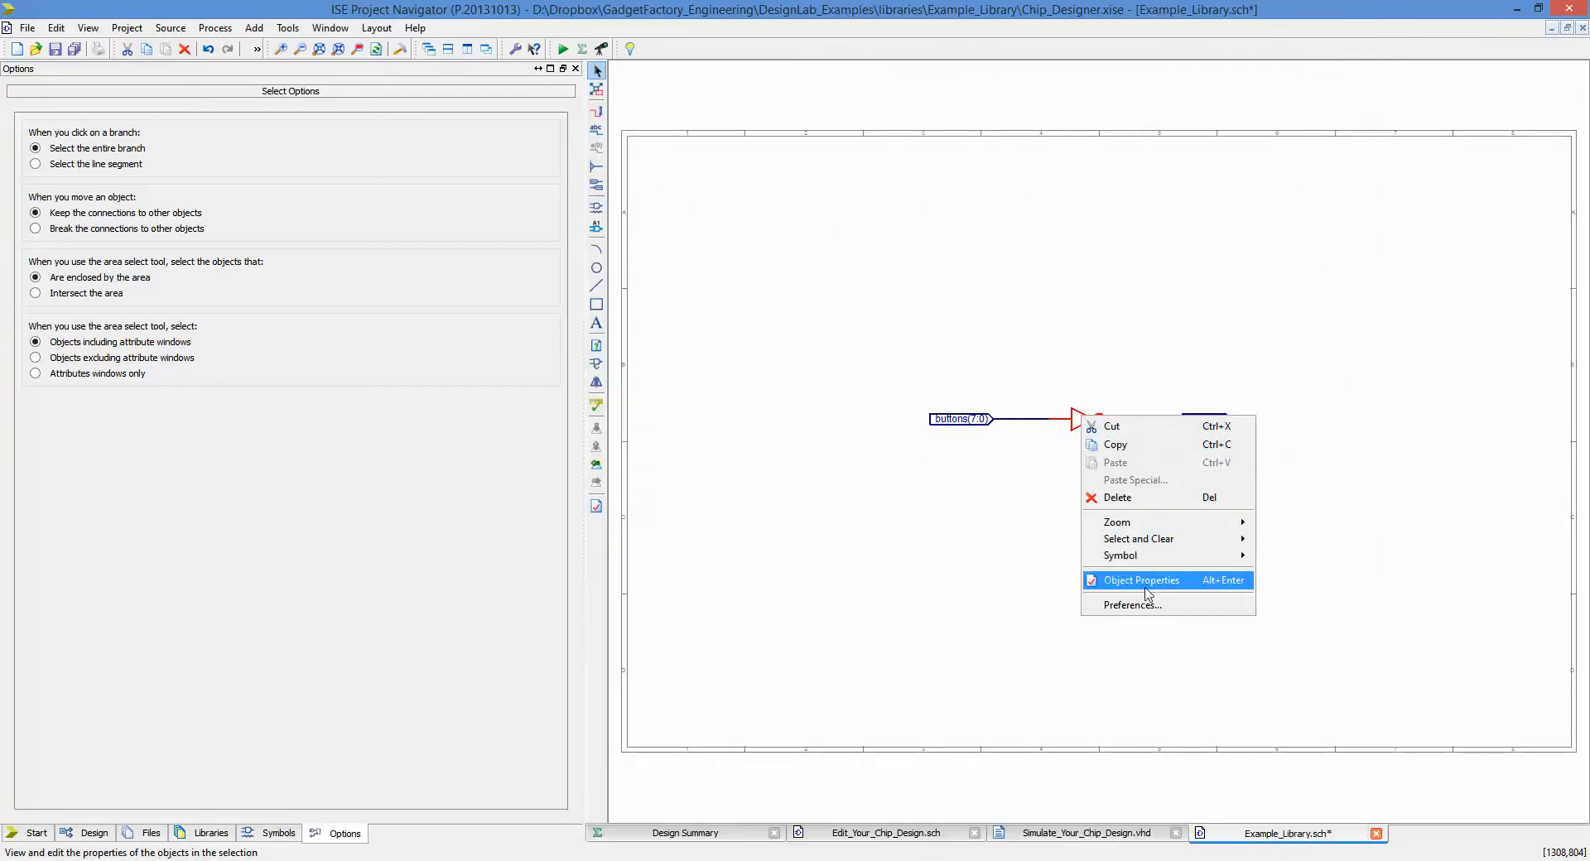
mouse_move(1154, 556)
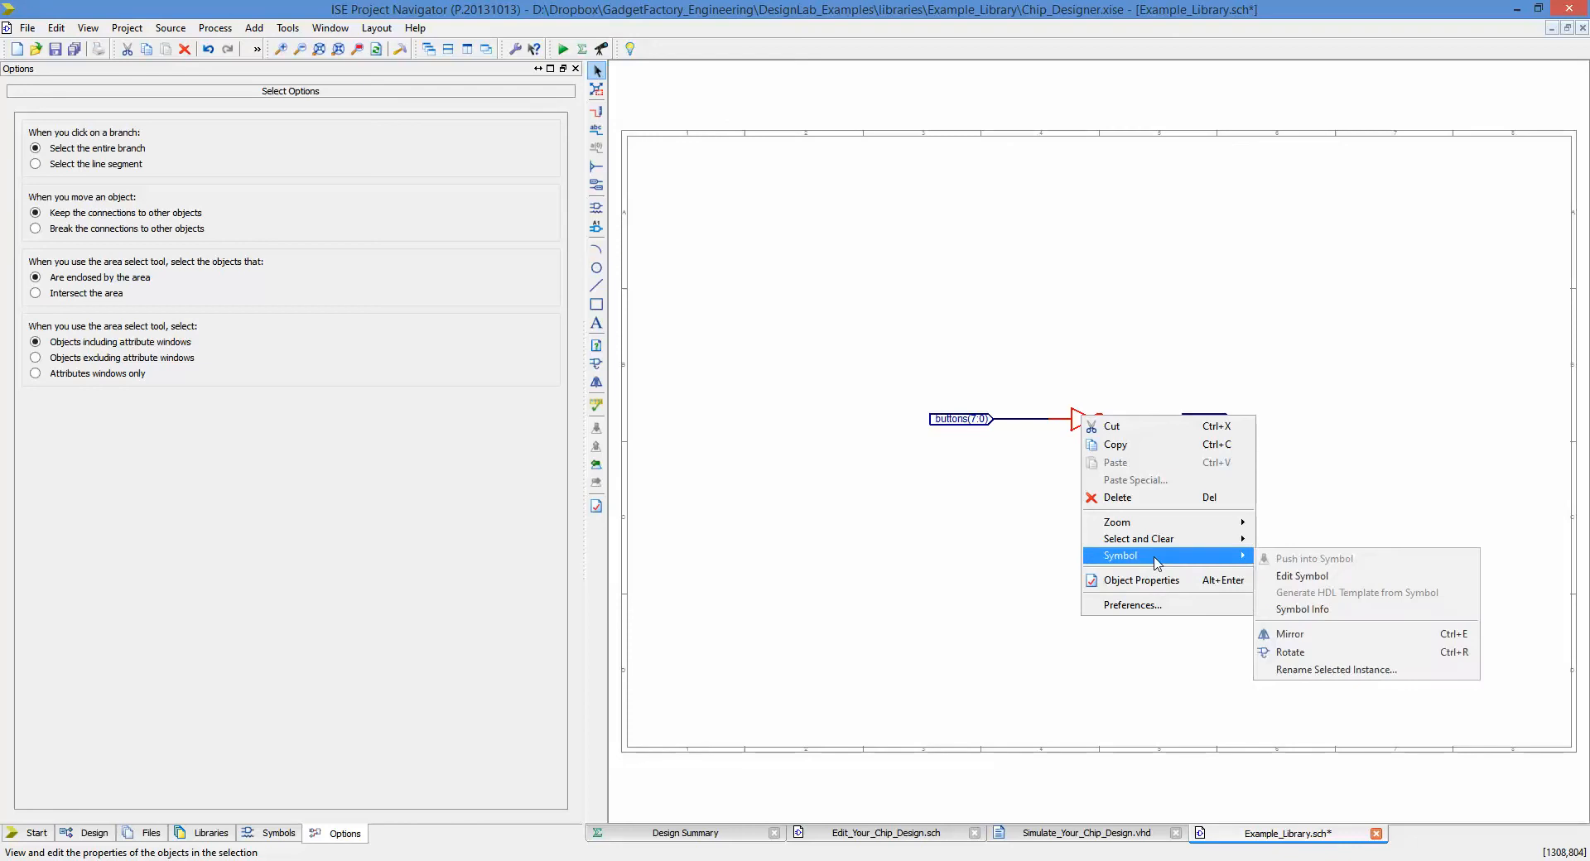
left_click(1349, 669)
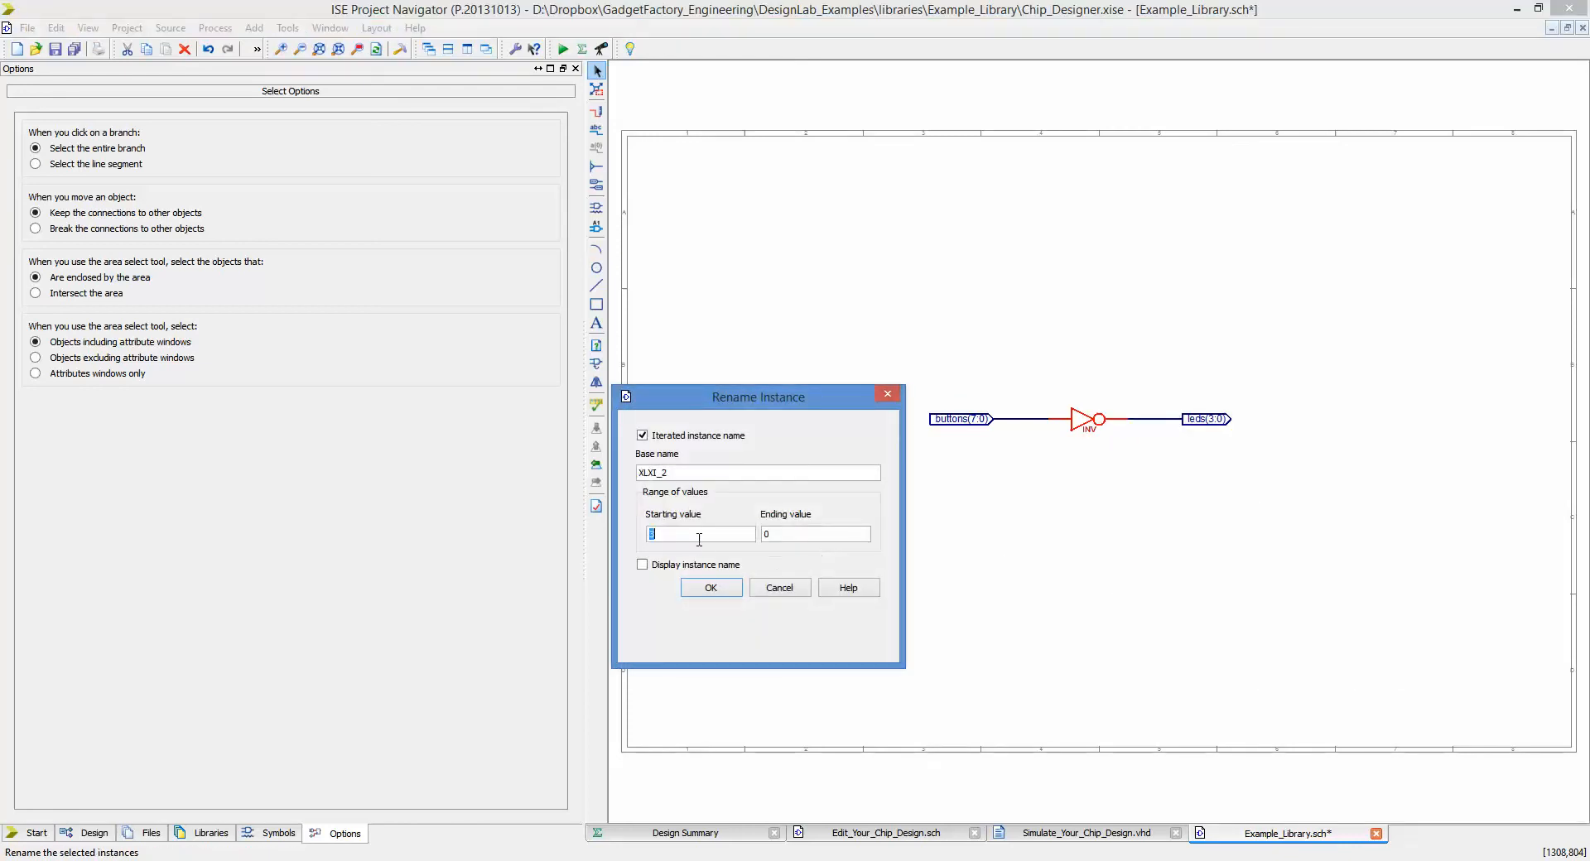
type("0")
left_click(710, 587)
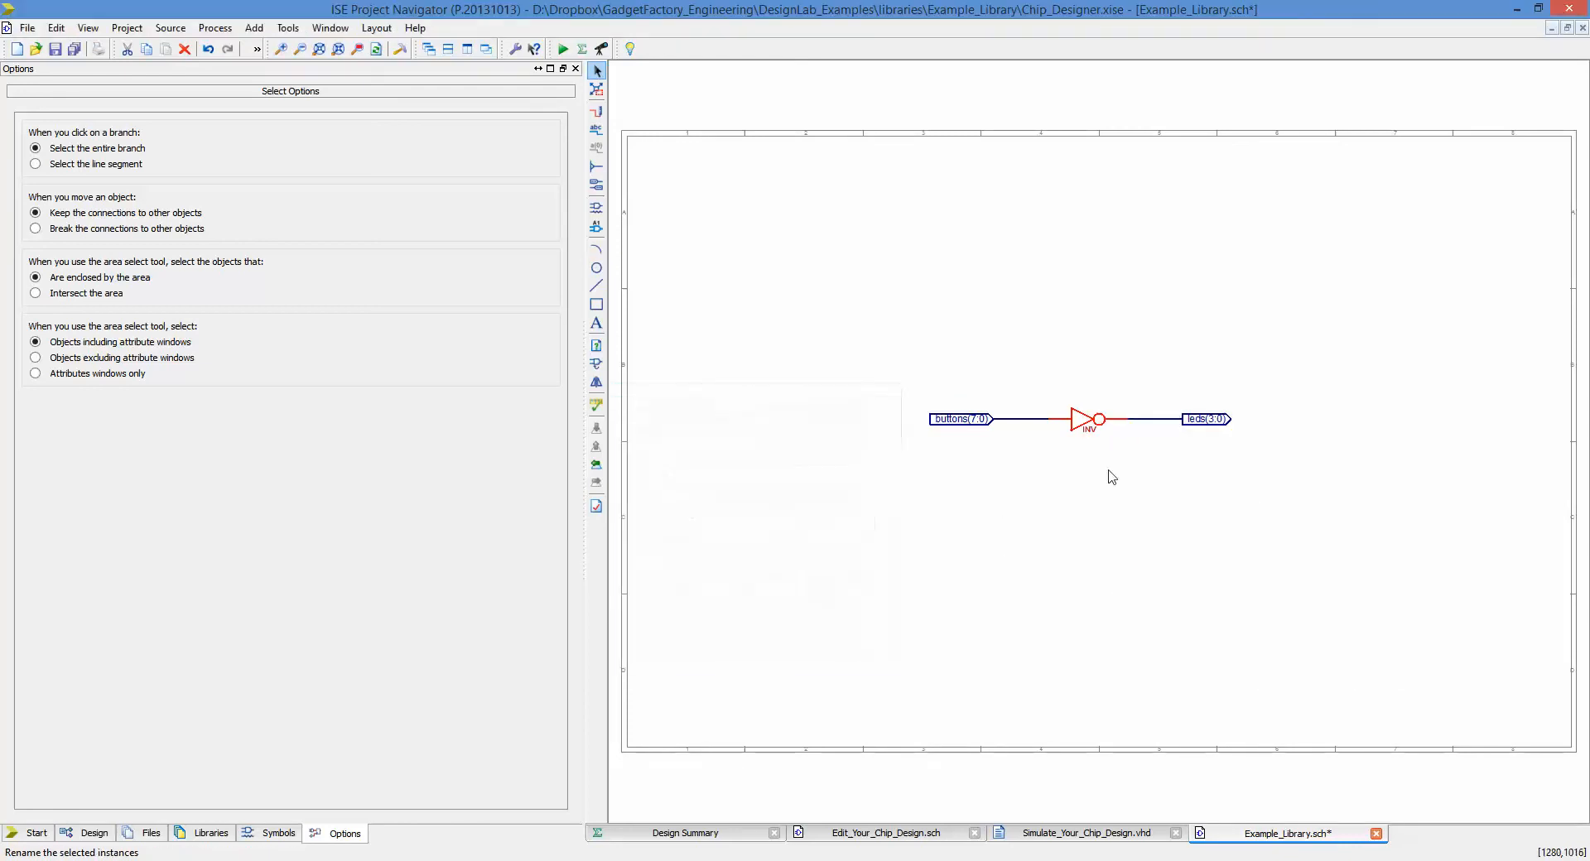
Rename the branch of the output port to leds(7:0).
left_click(1223, 423)
right_click(1214, 416)
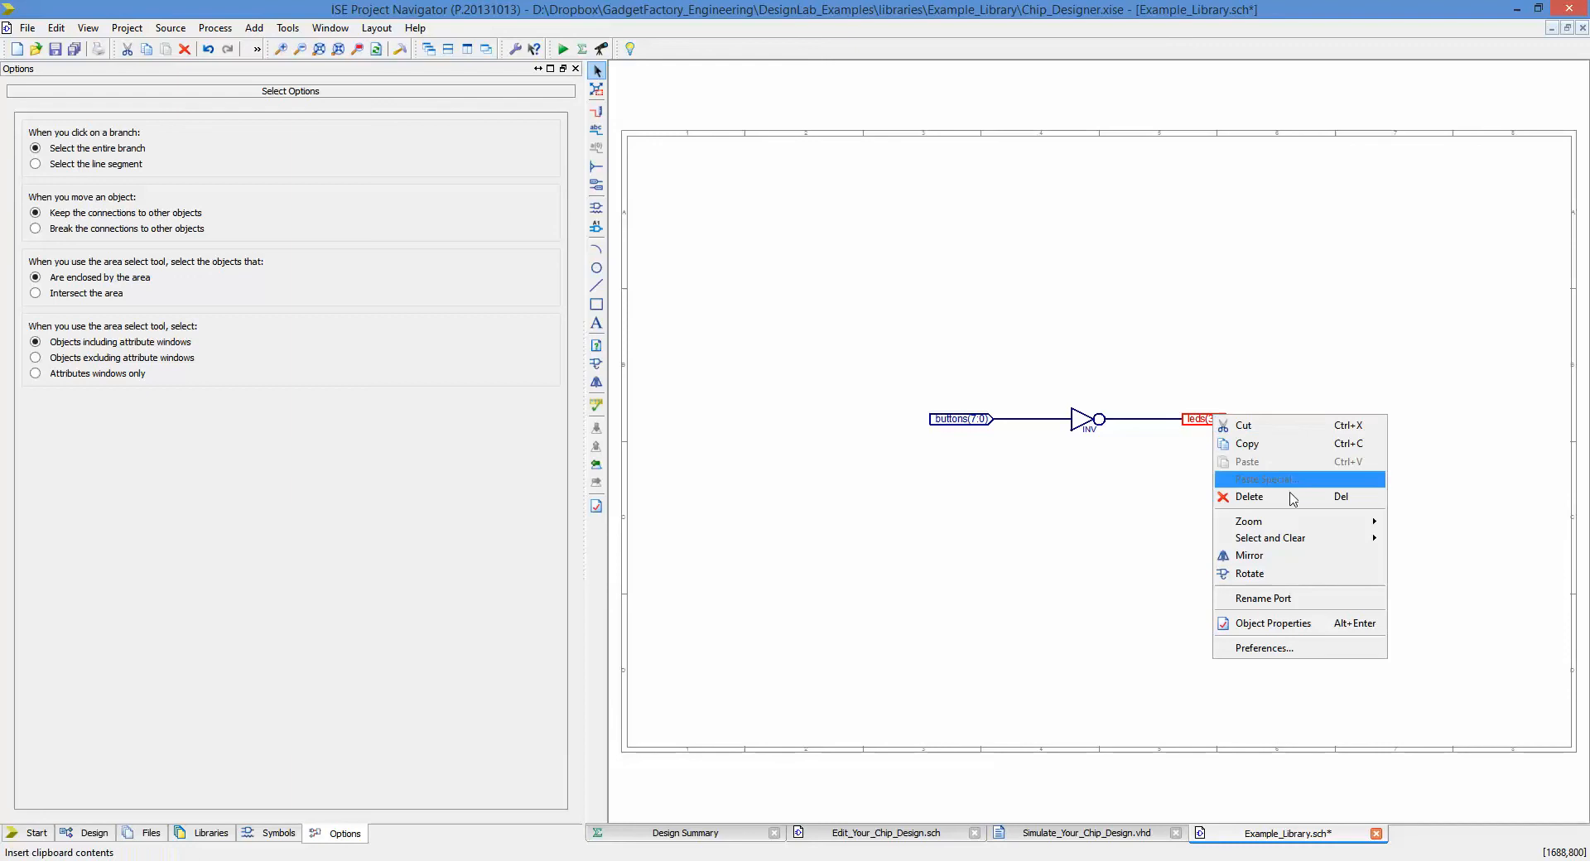
left_click(1285, 600)
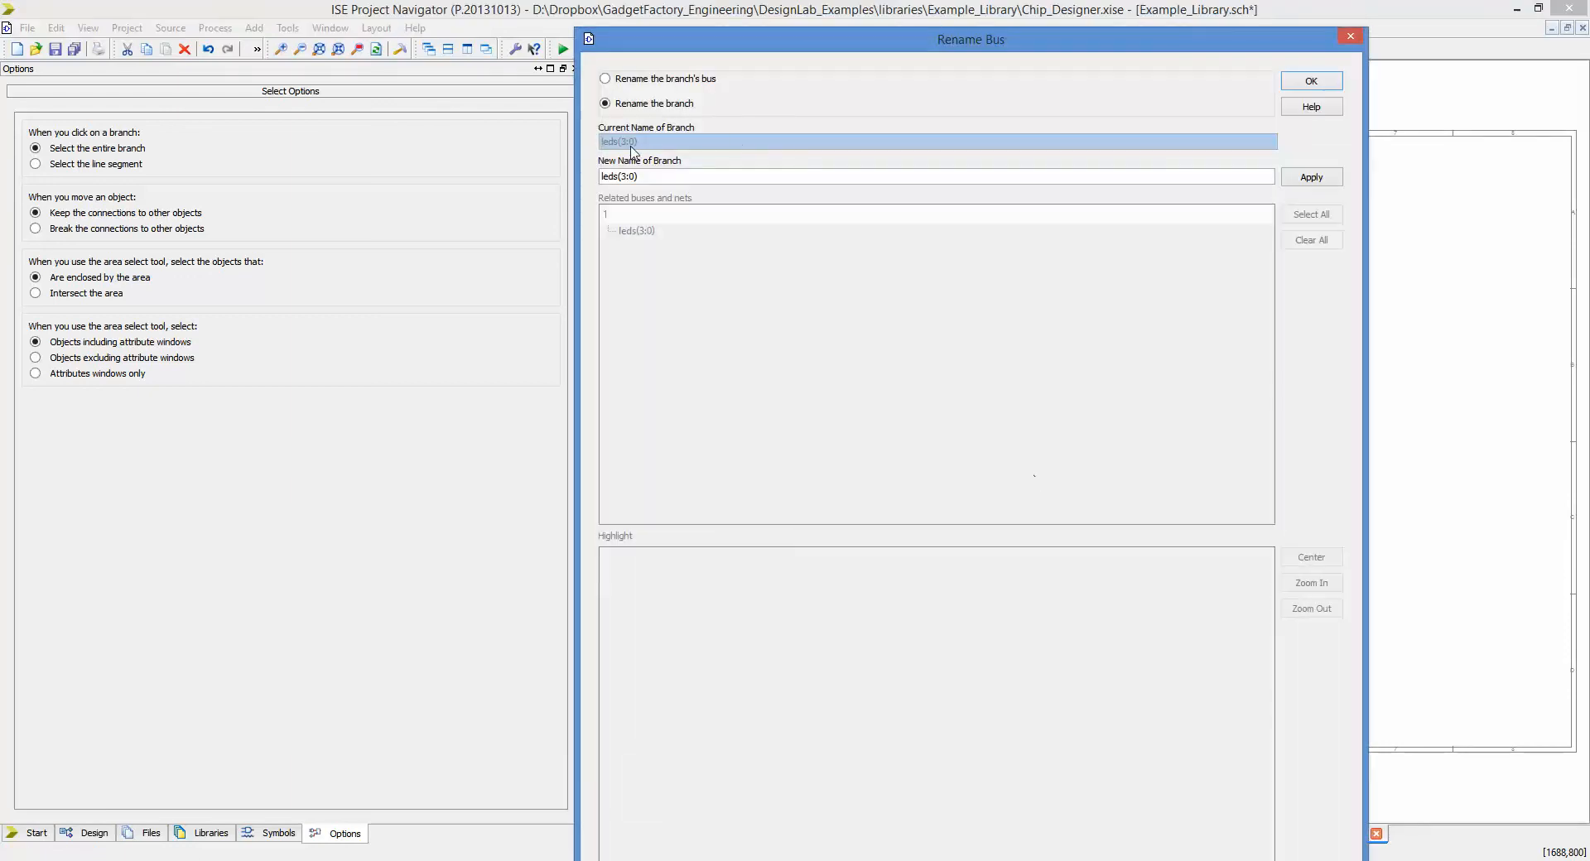
left_click(625, 182)
key("BackSpace")
type("7")
left_click(1330, 84)
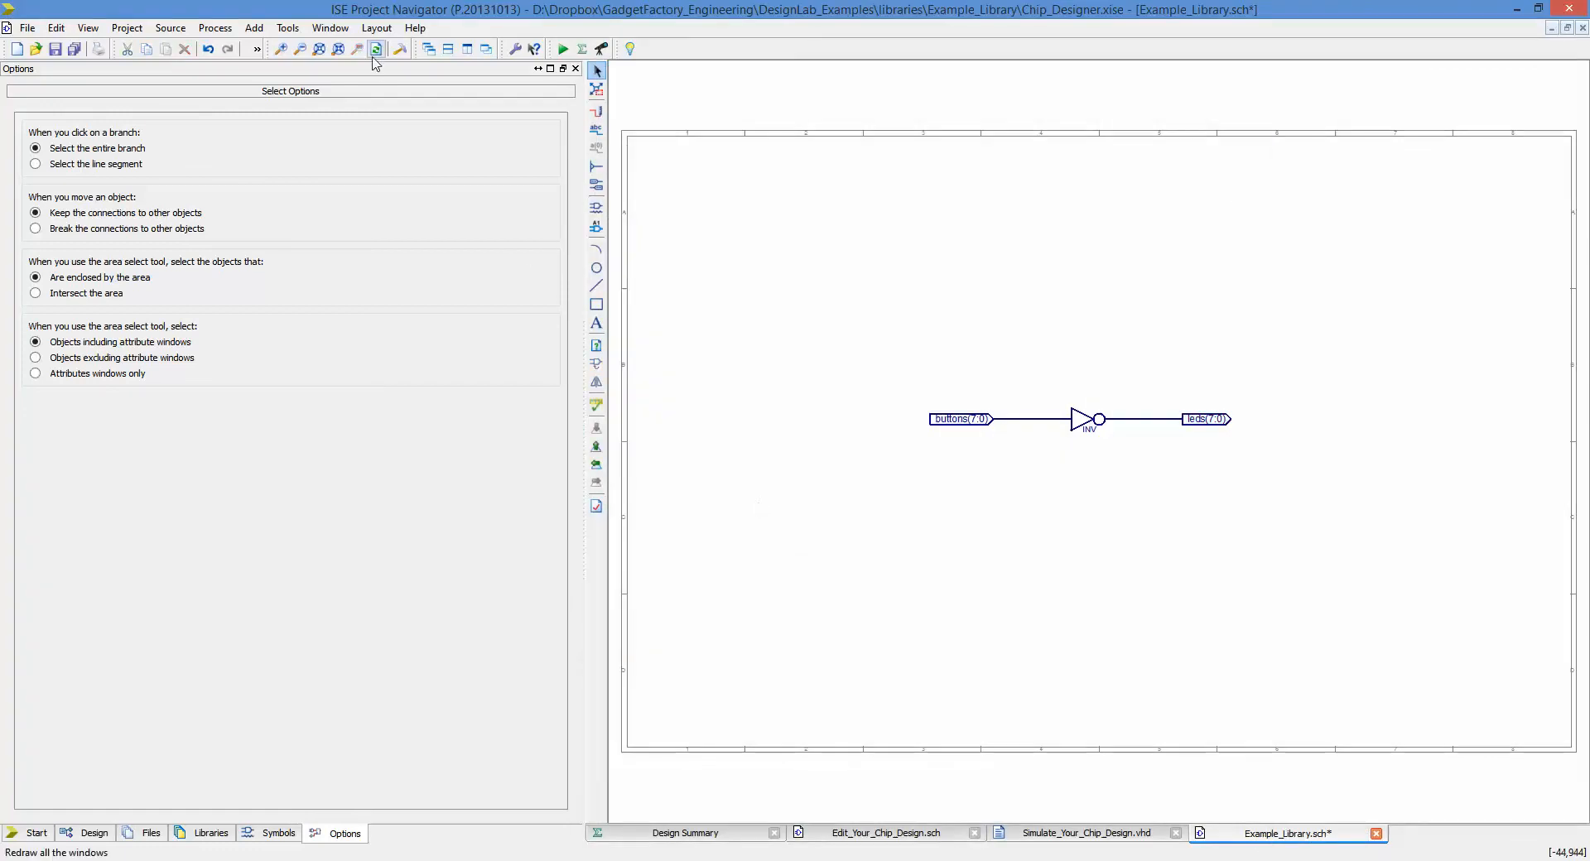
Show the console, run a design rule check on the widened schematic, and save it.
left_click(400, 49)
left_click(595, 405)
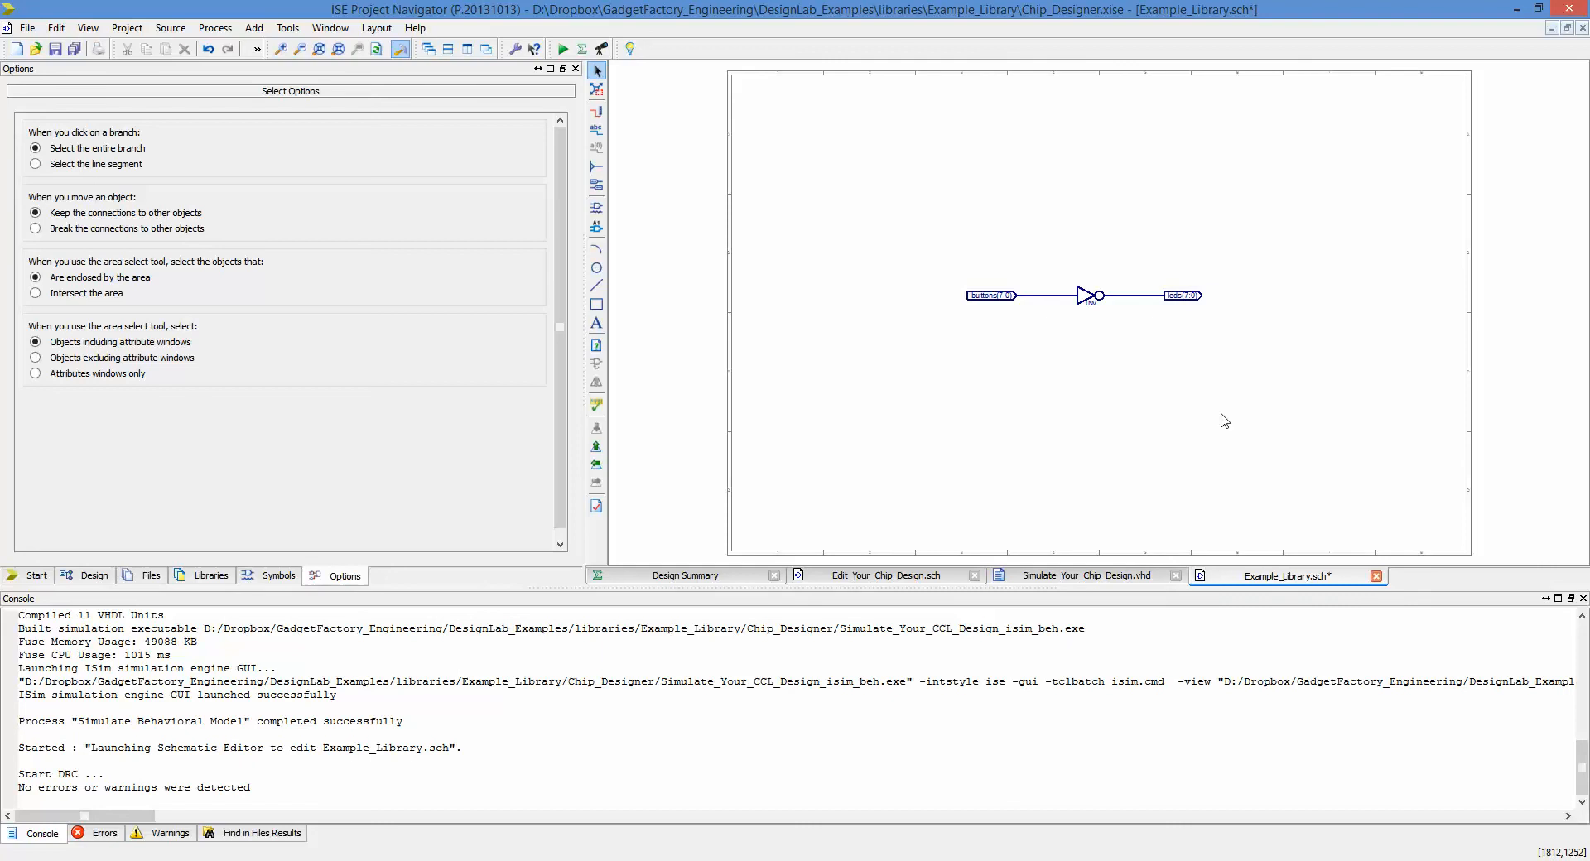
key("ctrl+s")
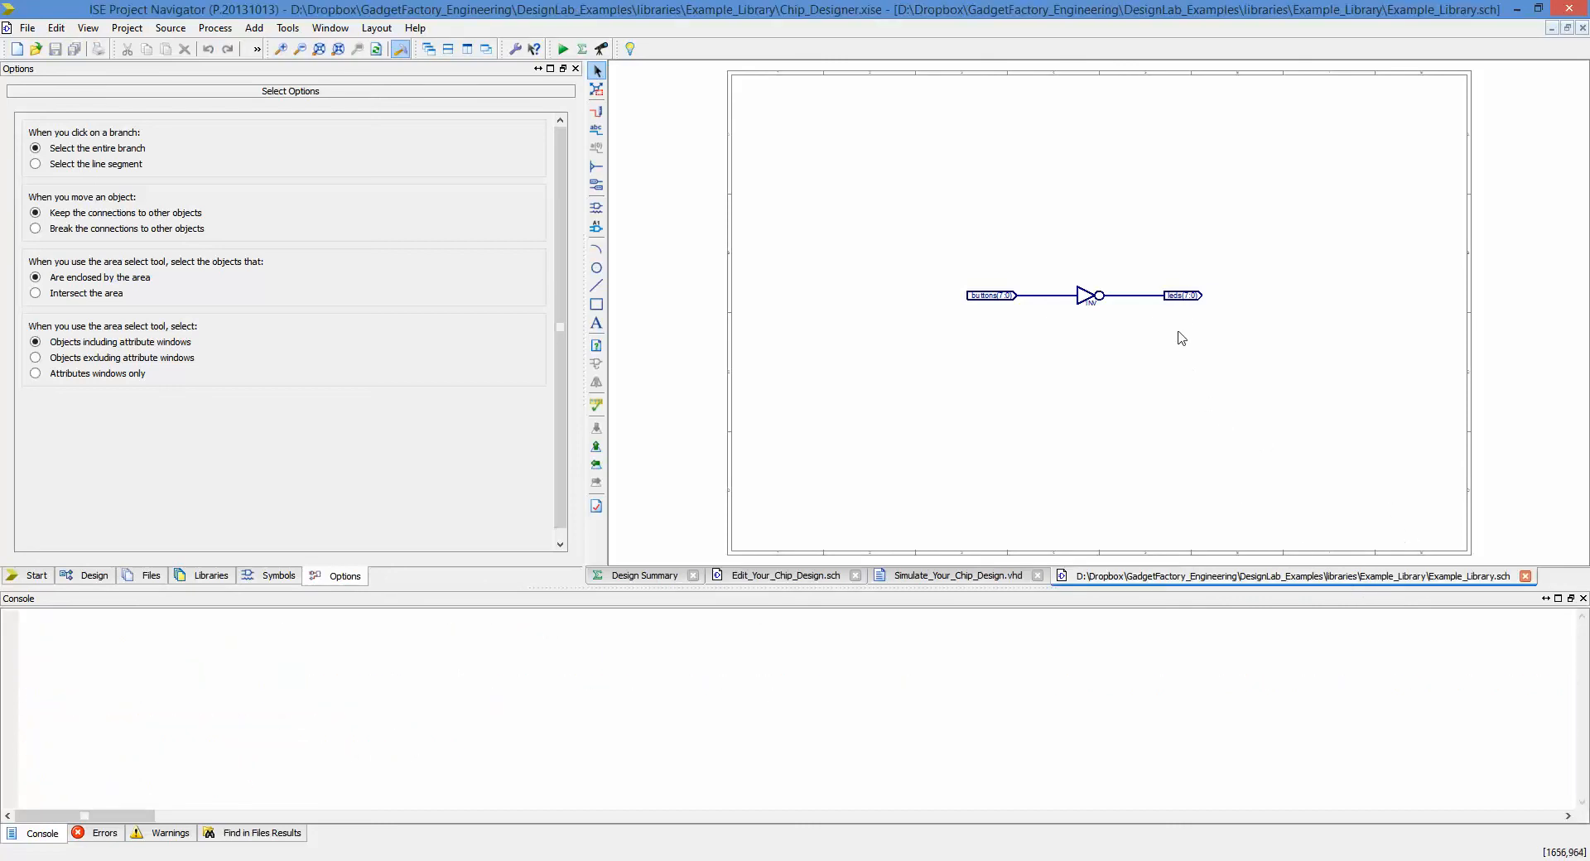
Close the Simulate_Your_Chip_Design.vhd test bench and the Example_Library.sch schematic.
left_click(985, 578)
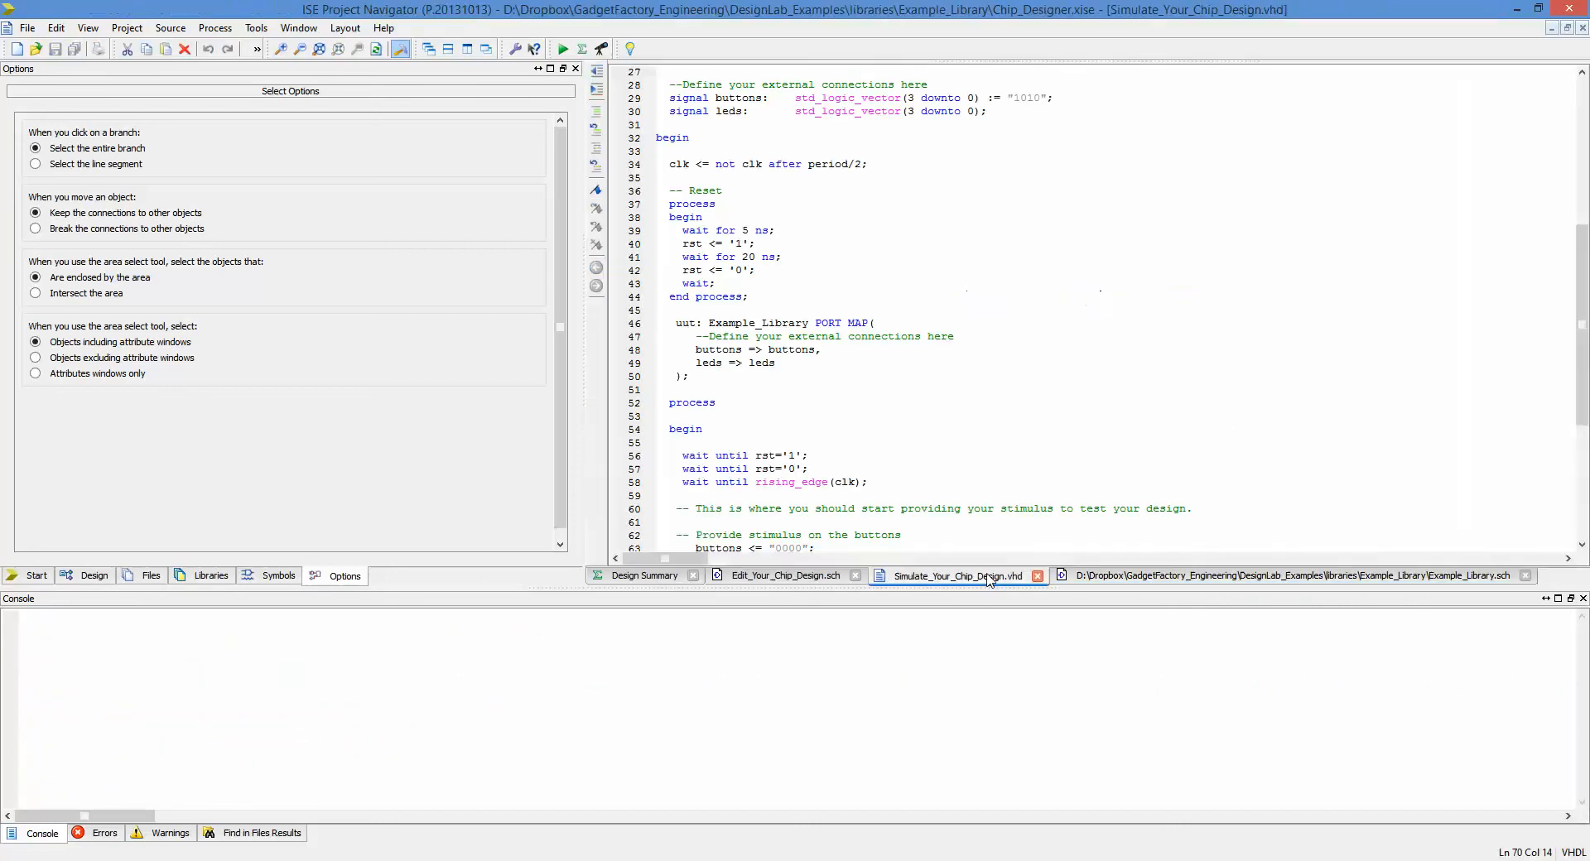
left_click(1037, 576)
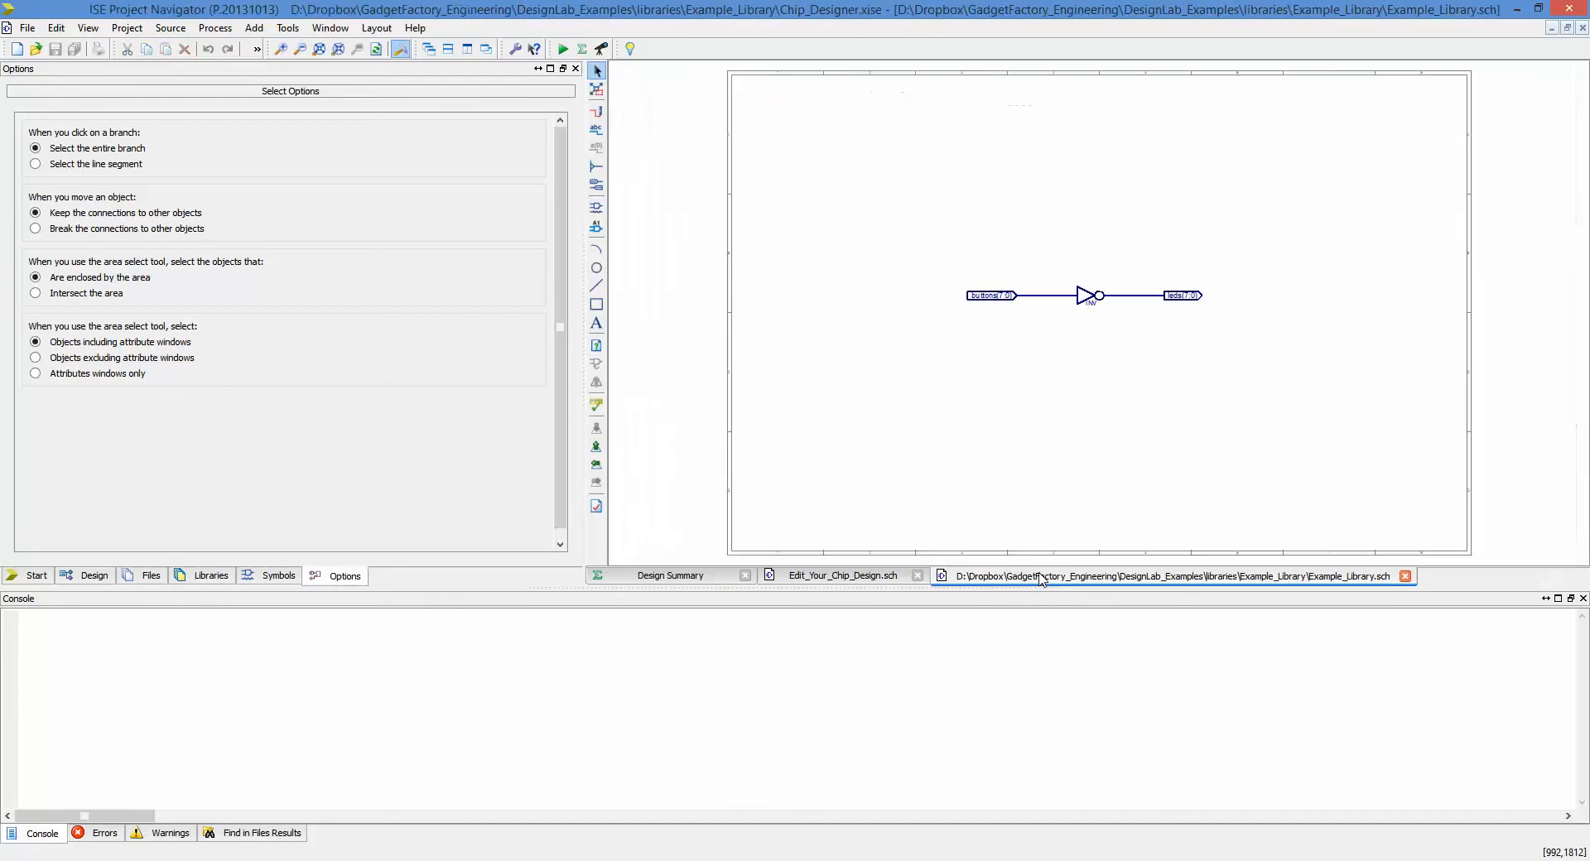
left_click(1405, 576)
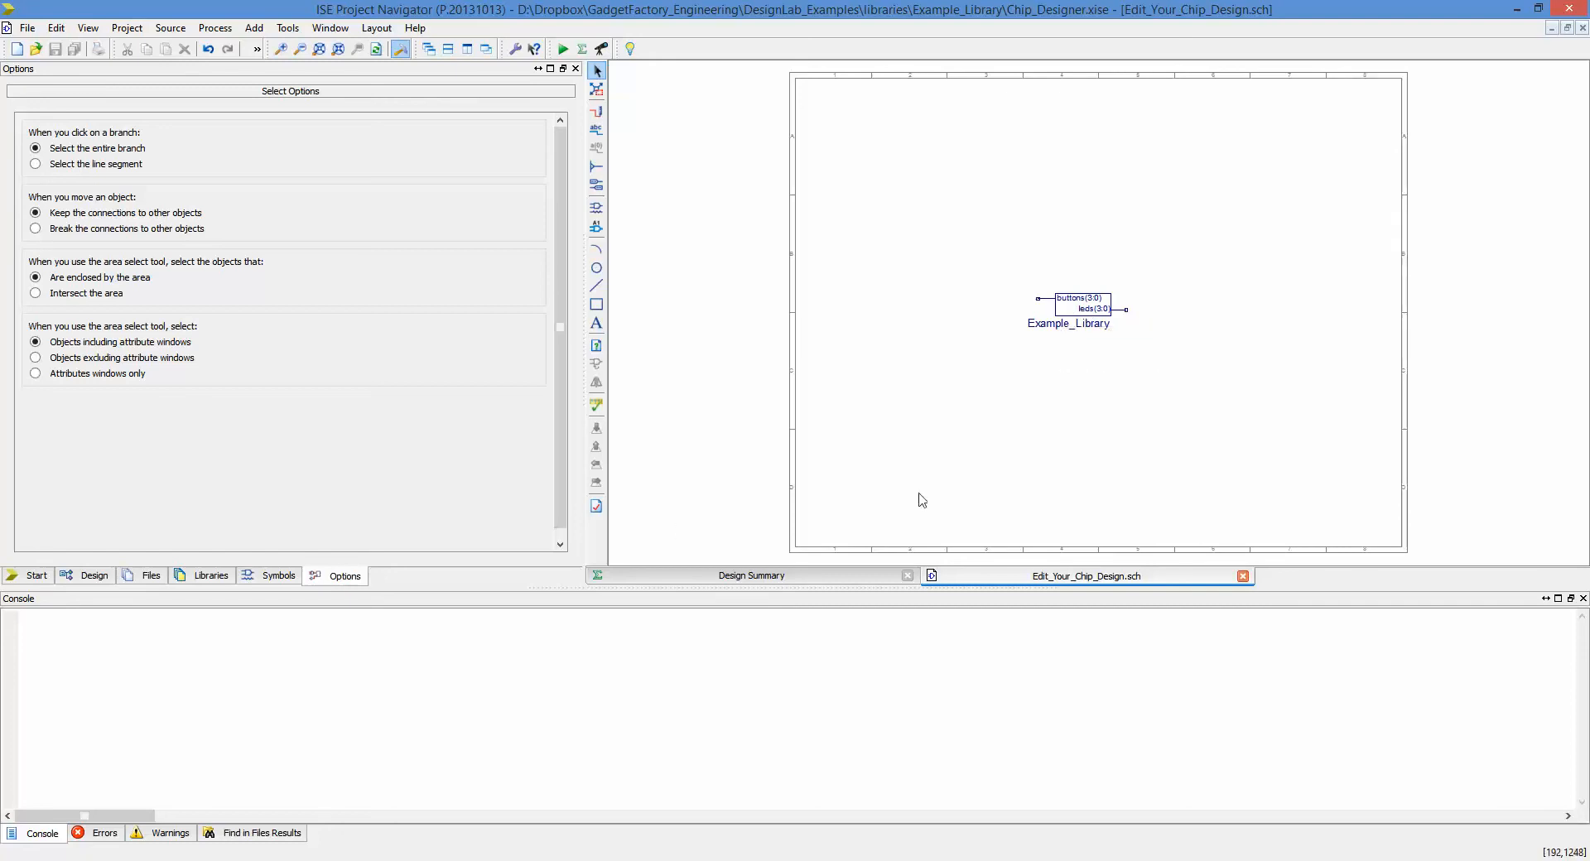
Open the Example_Library symbol for editing, inspect its buttons and leds pin labels, and close it.
right_click(1085, 307)
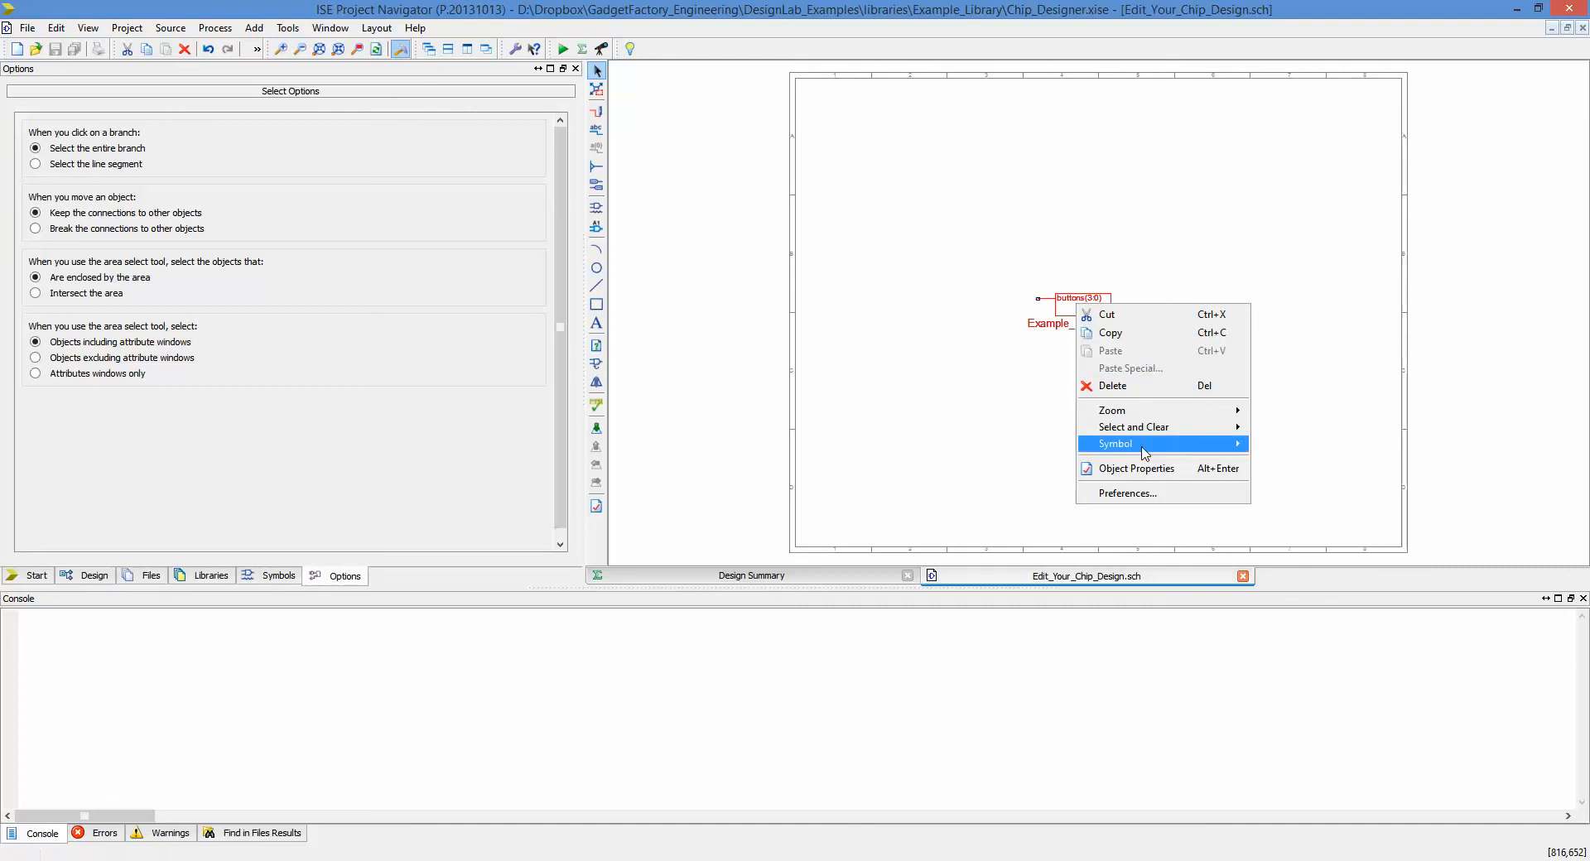
mouse_move(1152, 447)
left_click(1289, 466)
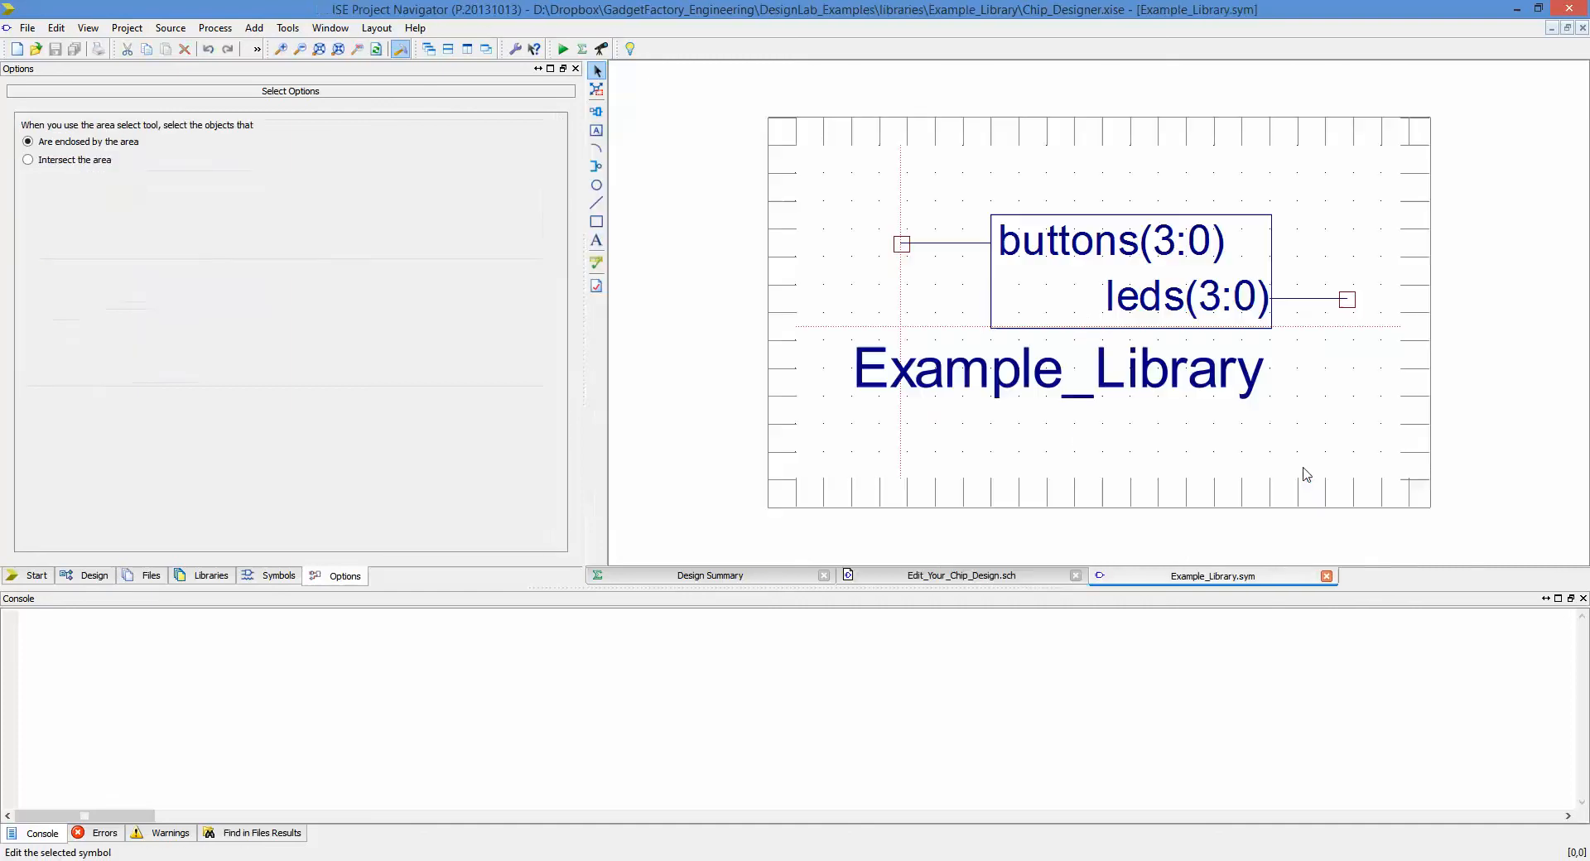
left_click(1141, 250)
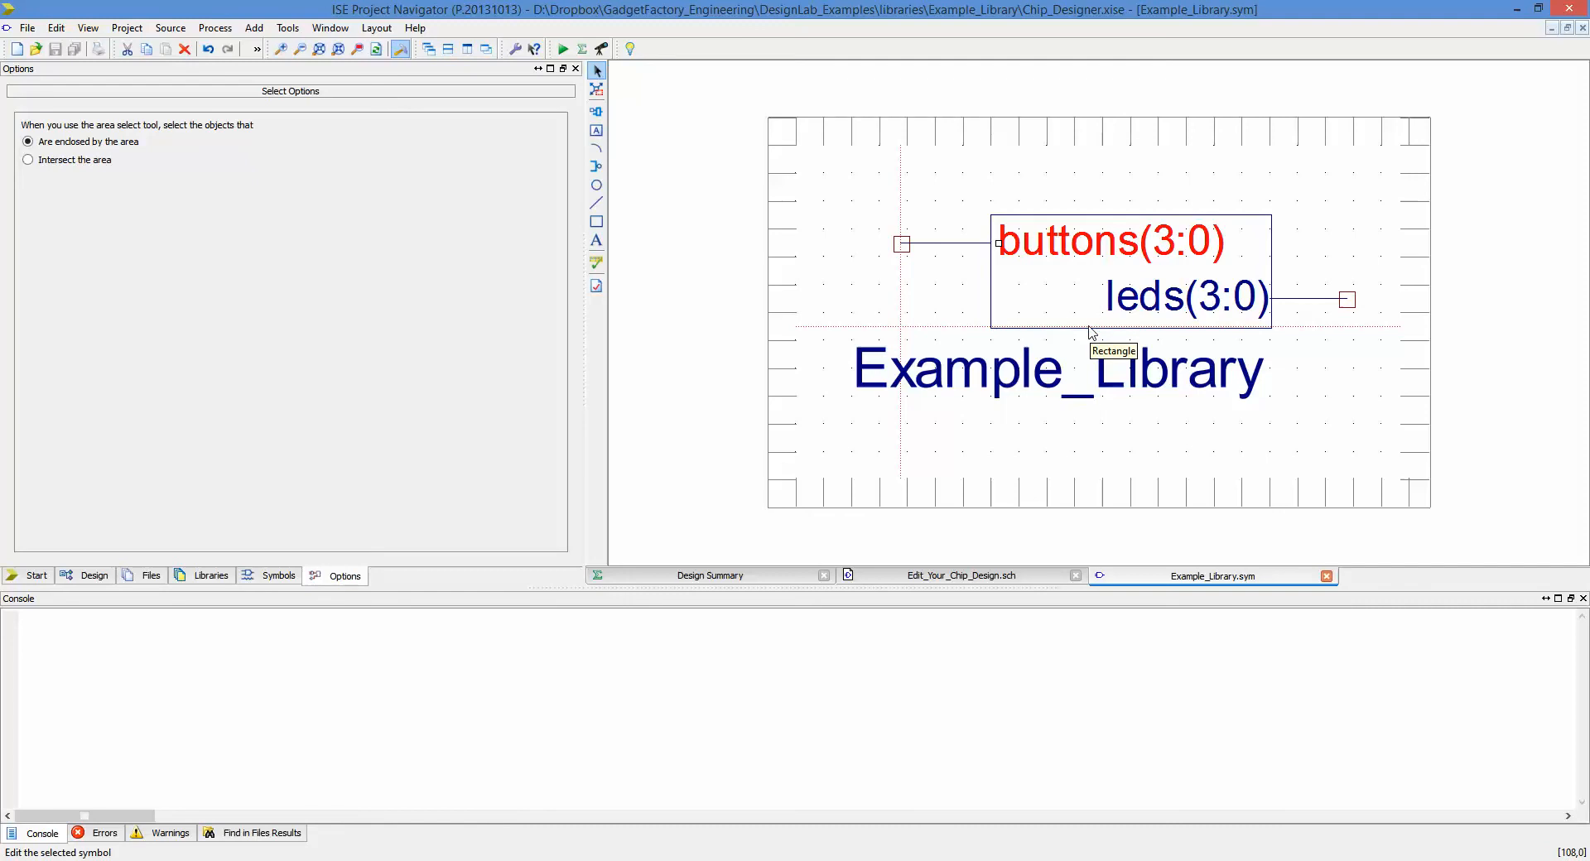
left_click(1327, 577)
Switch the design hierarchy to the Implementation view and regenerate the schematic symbol for Example_Library under Edit_Your_Chip_Design.
left_click(95, 577)
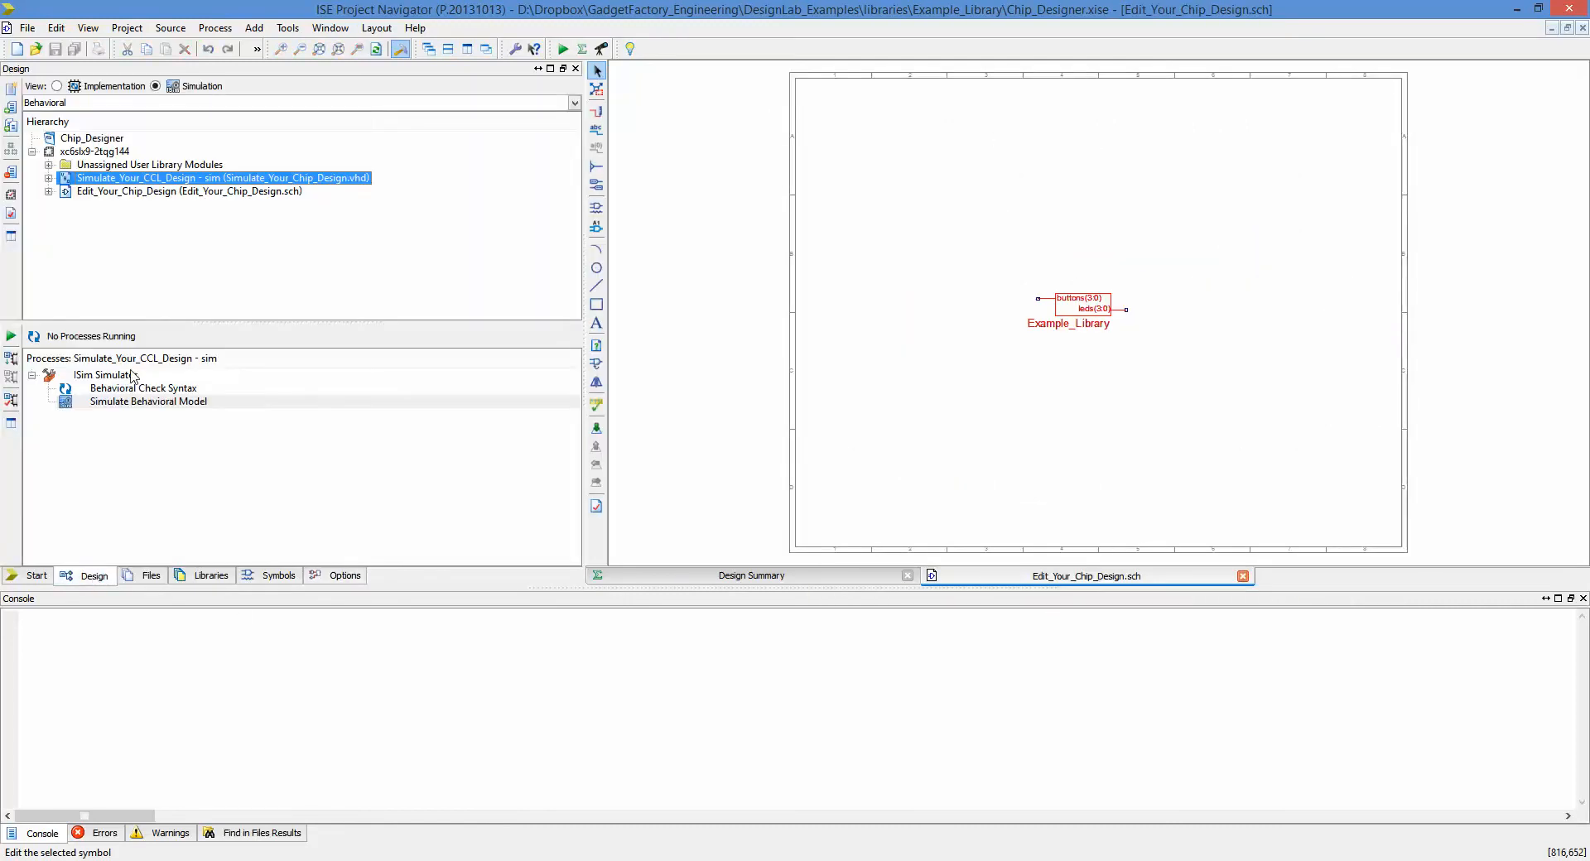
left_click(56, 86)
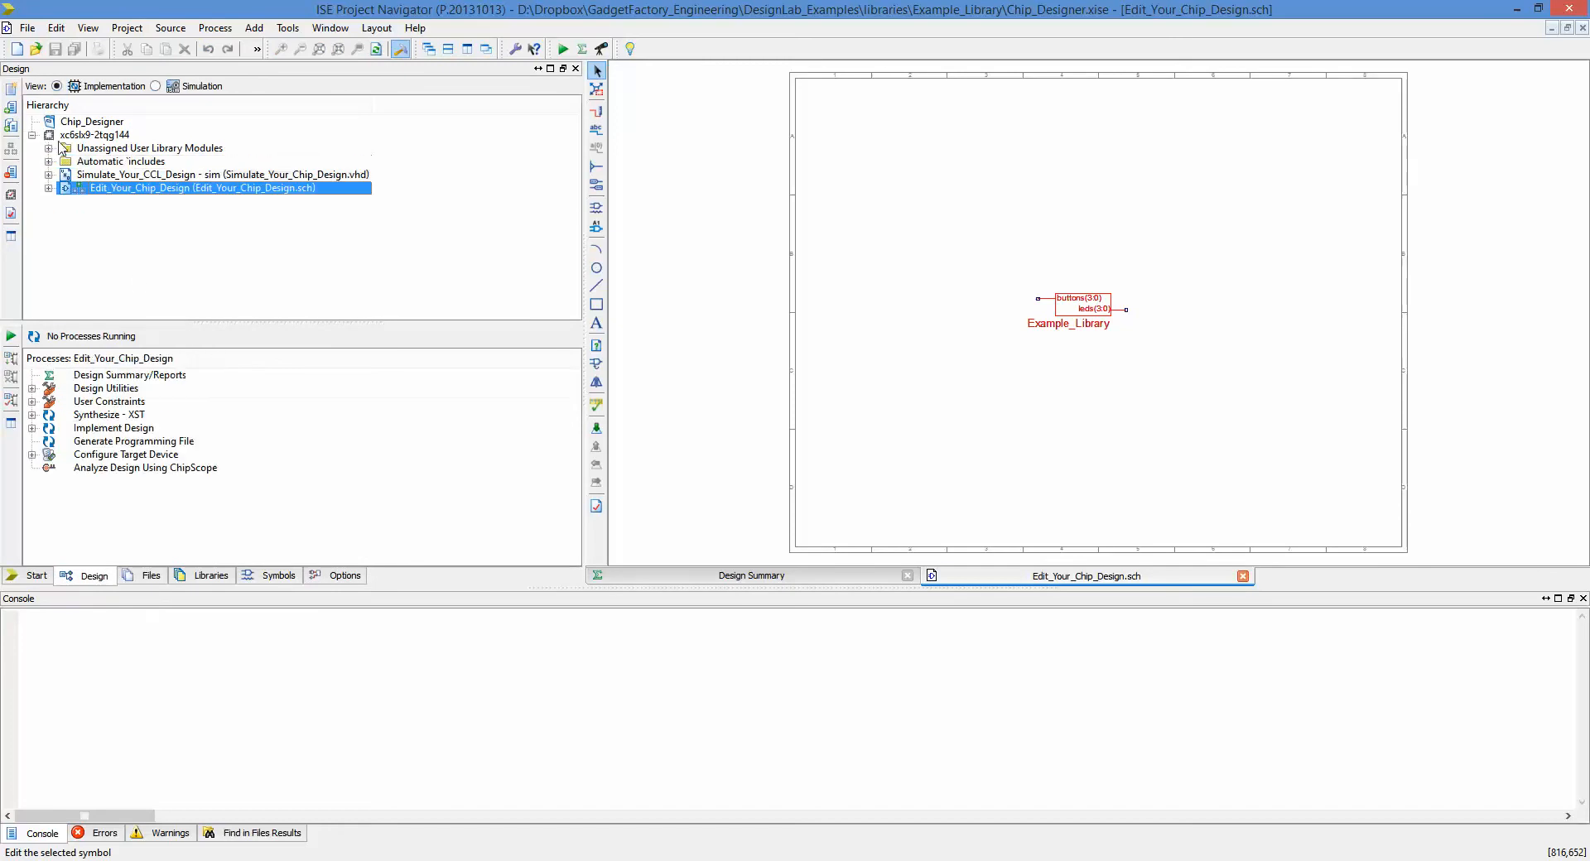
left_click(49, 188)
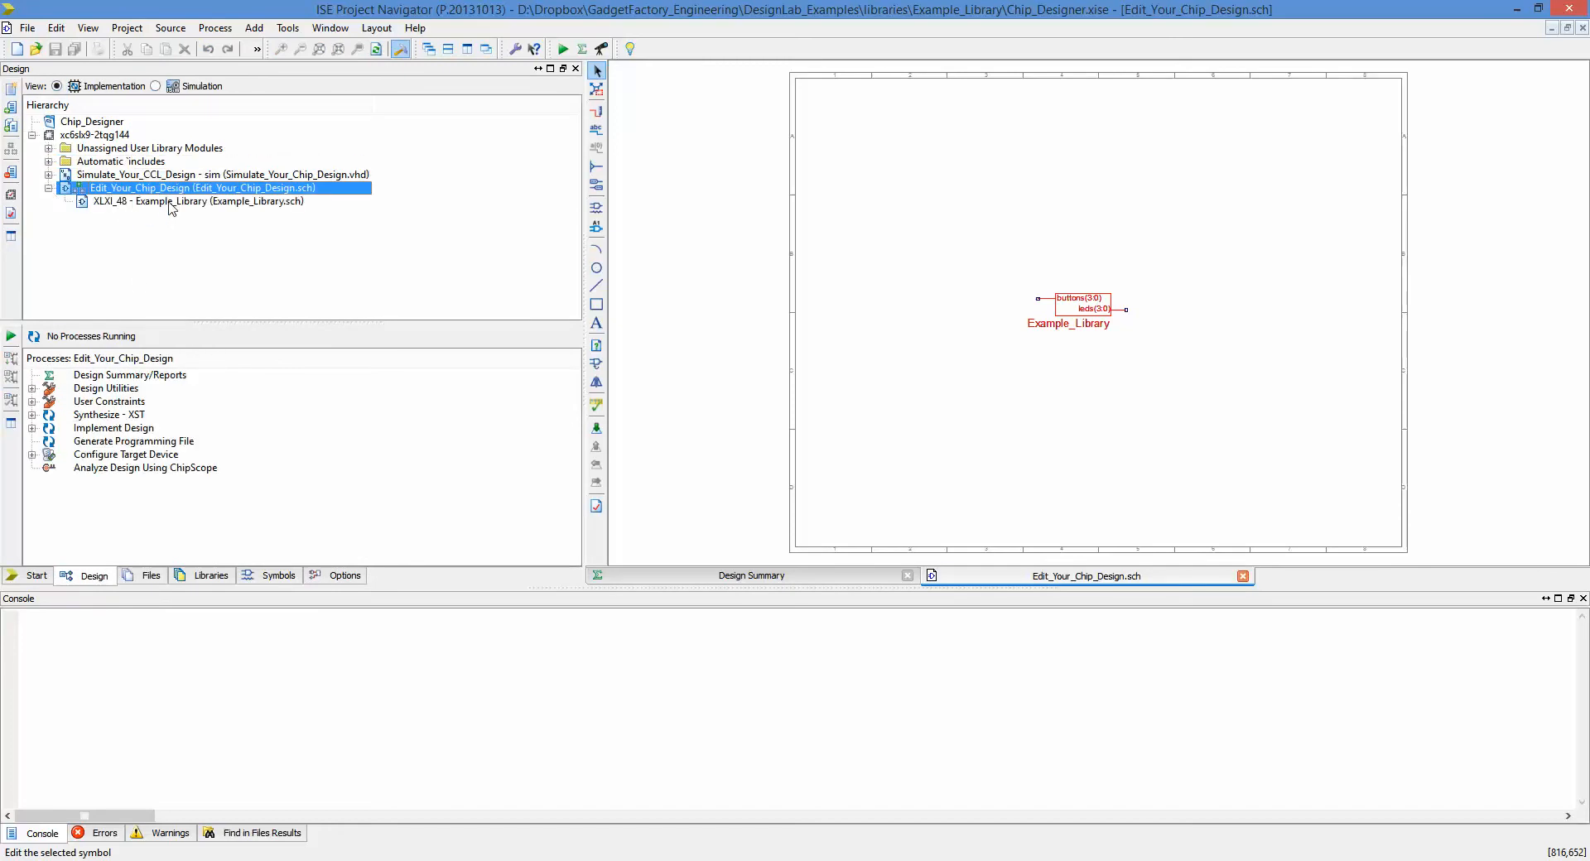
left_click(171, 203)
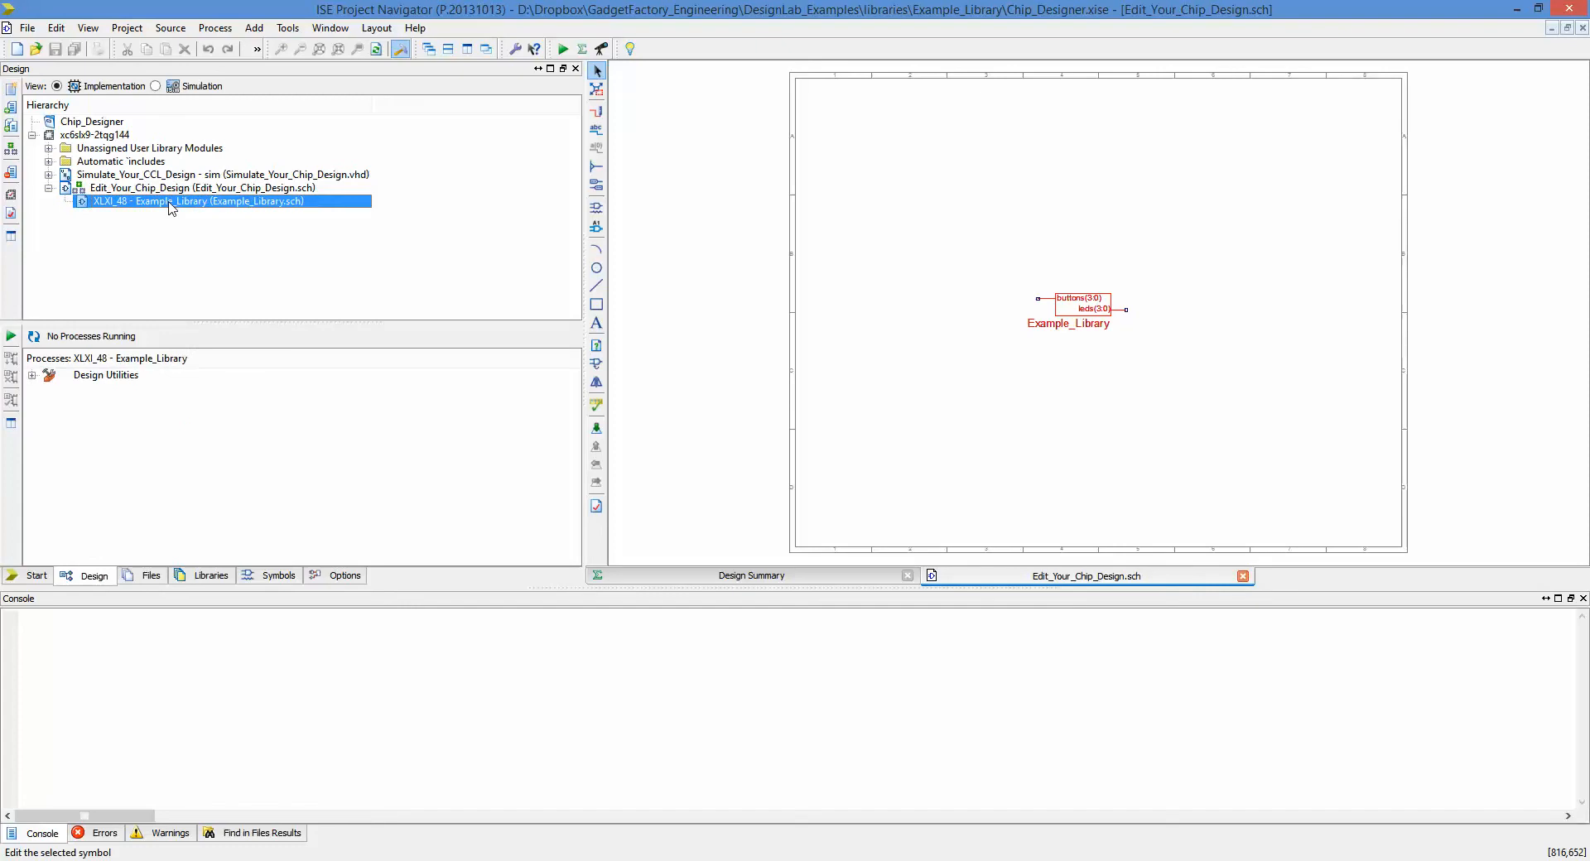
left_click(31, 375)
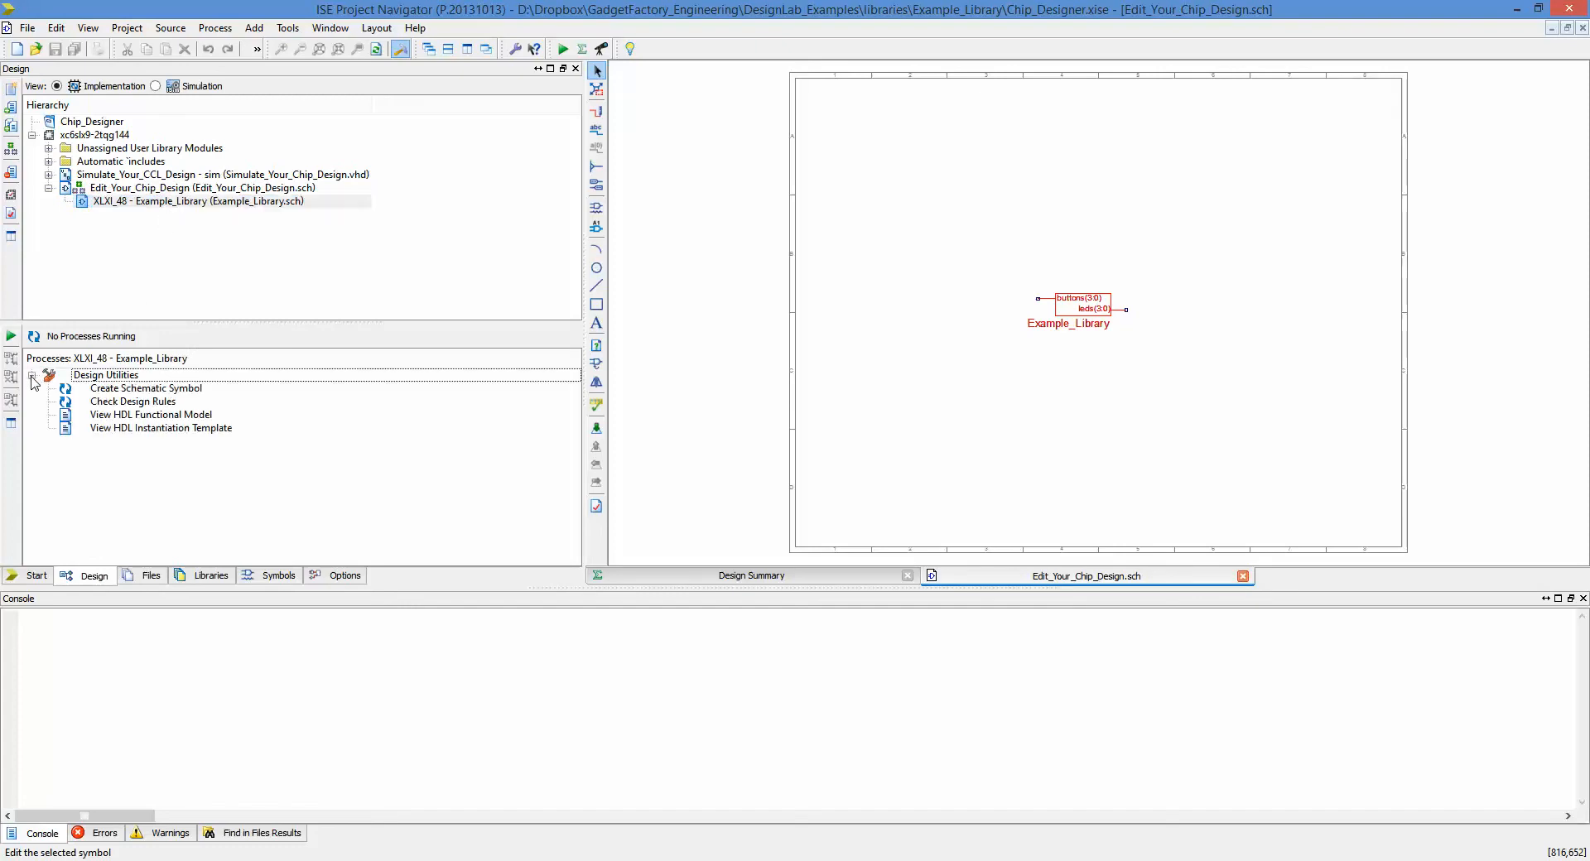
left_click(172, 389)
double_click(171, 389)
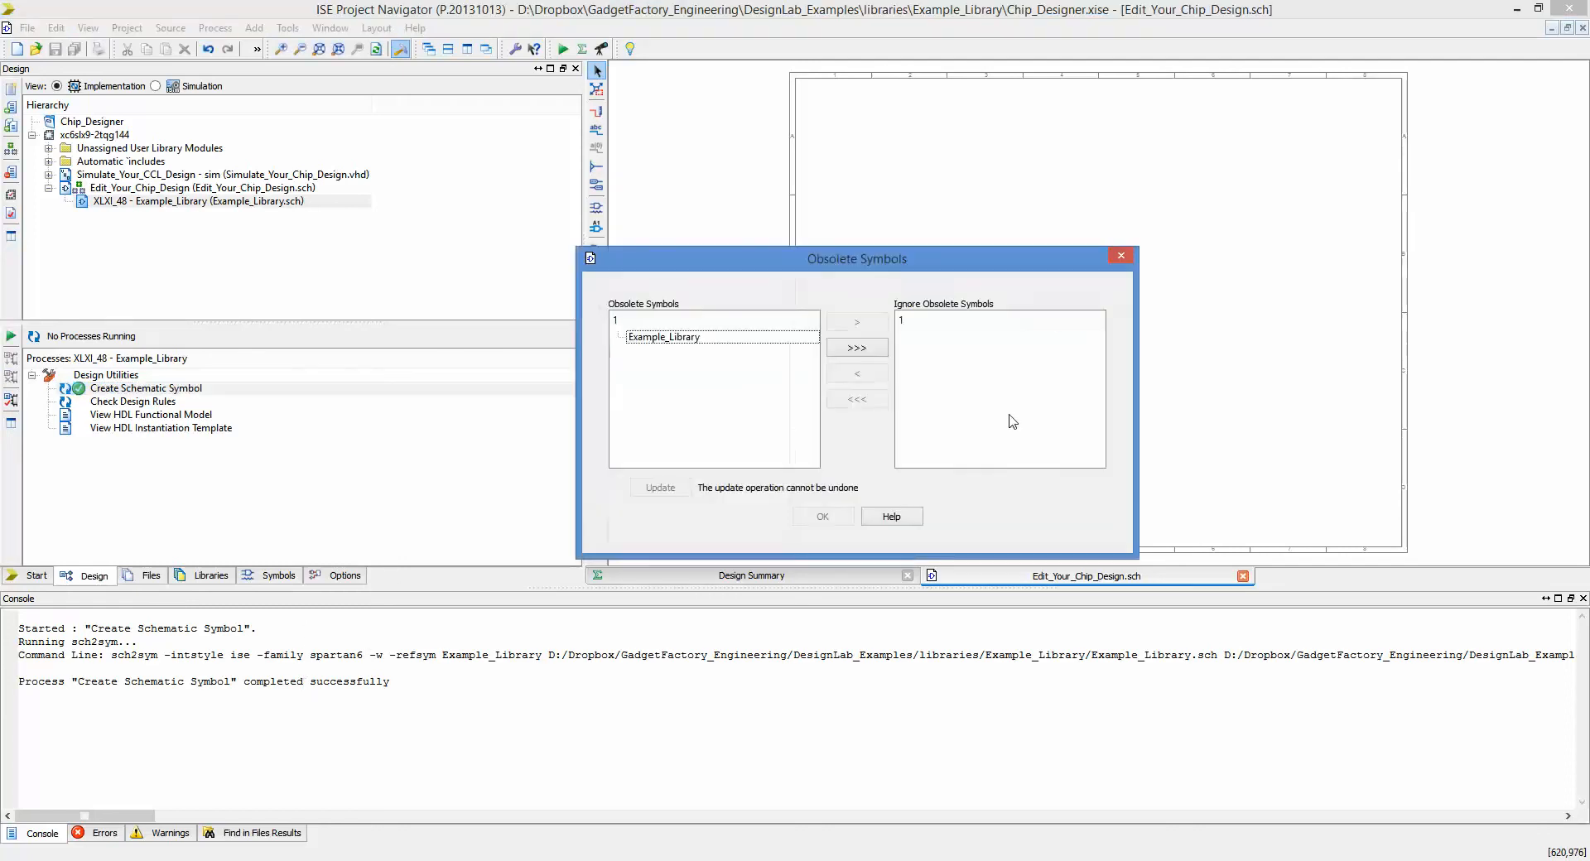
Update the obsolete Example_Library symbol in the Edit_Your_Chip_Design schematic.
left_click(715, 342)
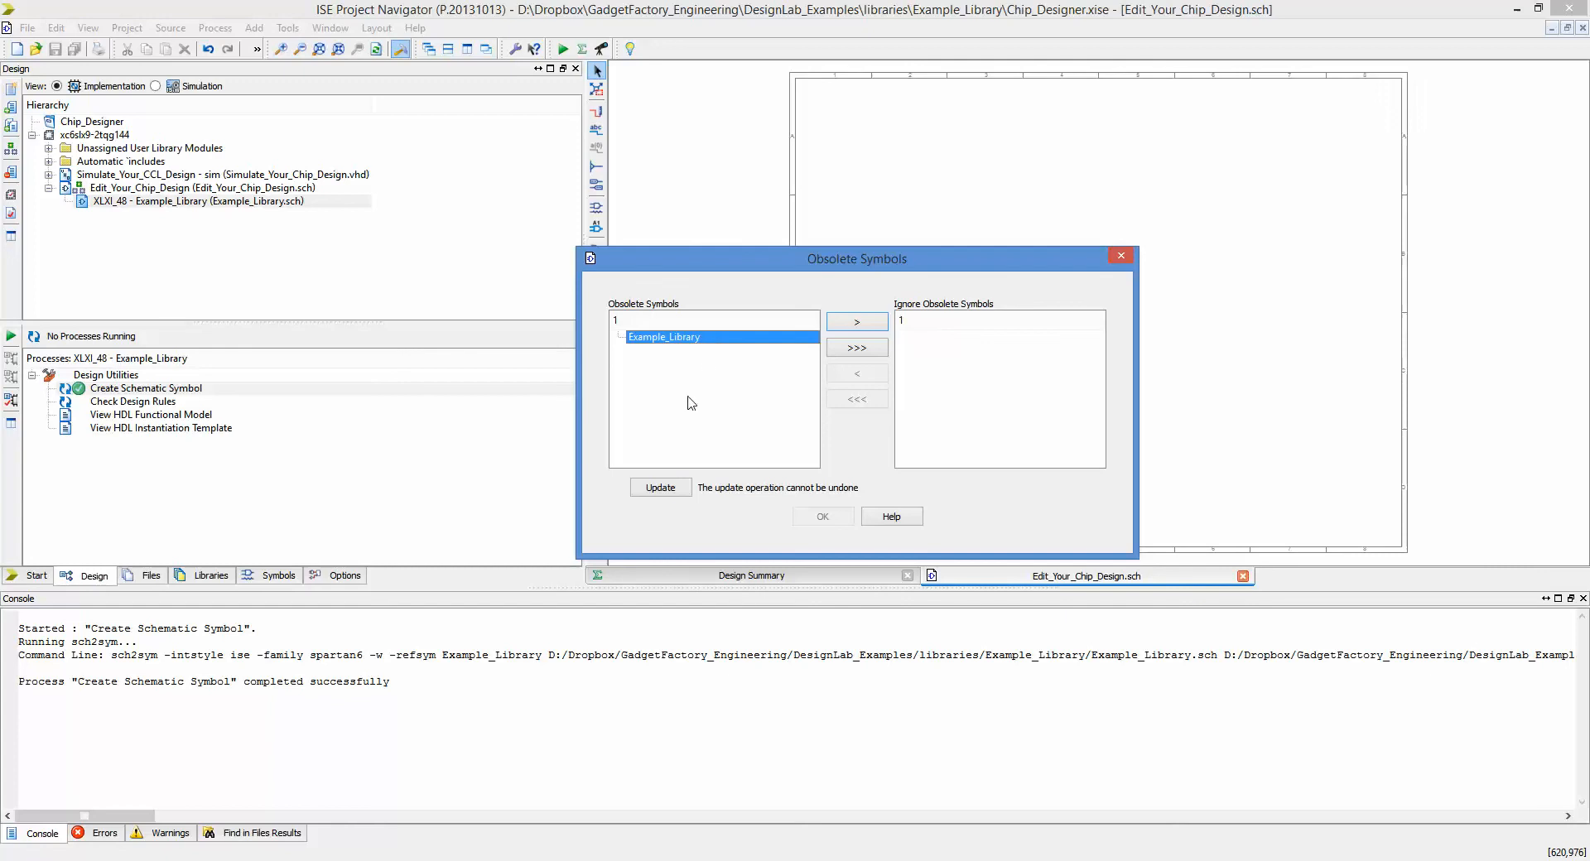
left_click(675, 492)
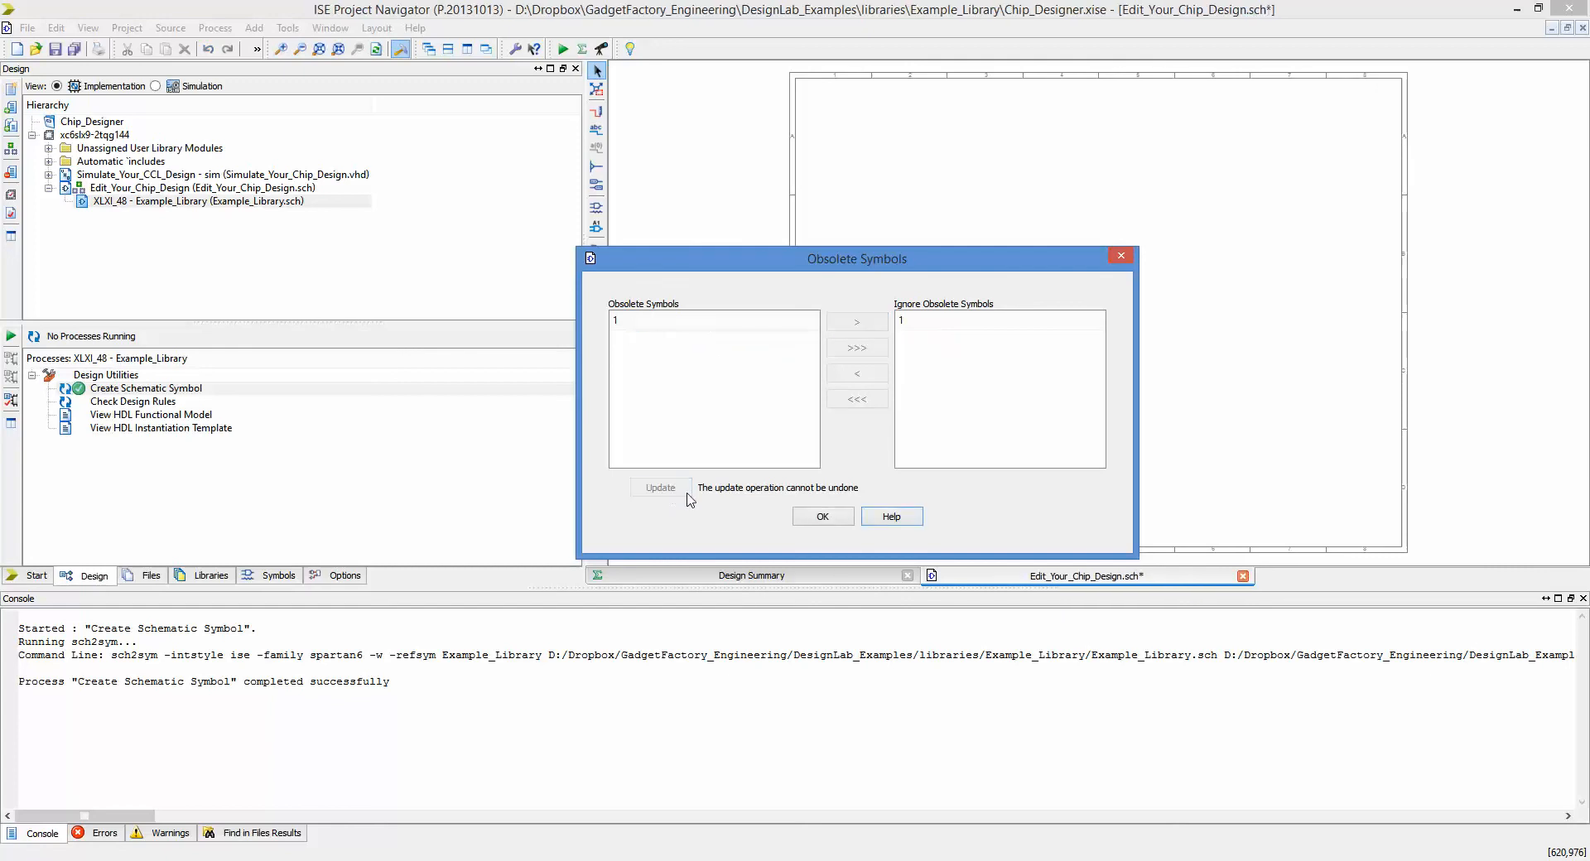
left_click(822, 516)
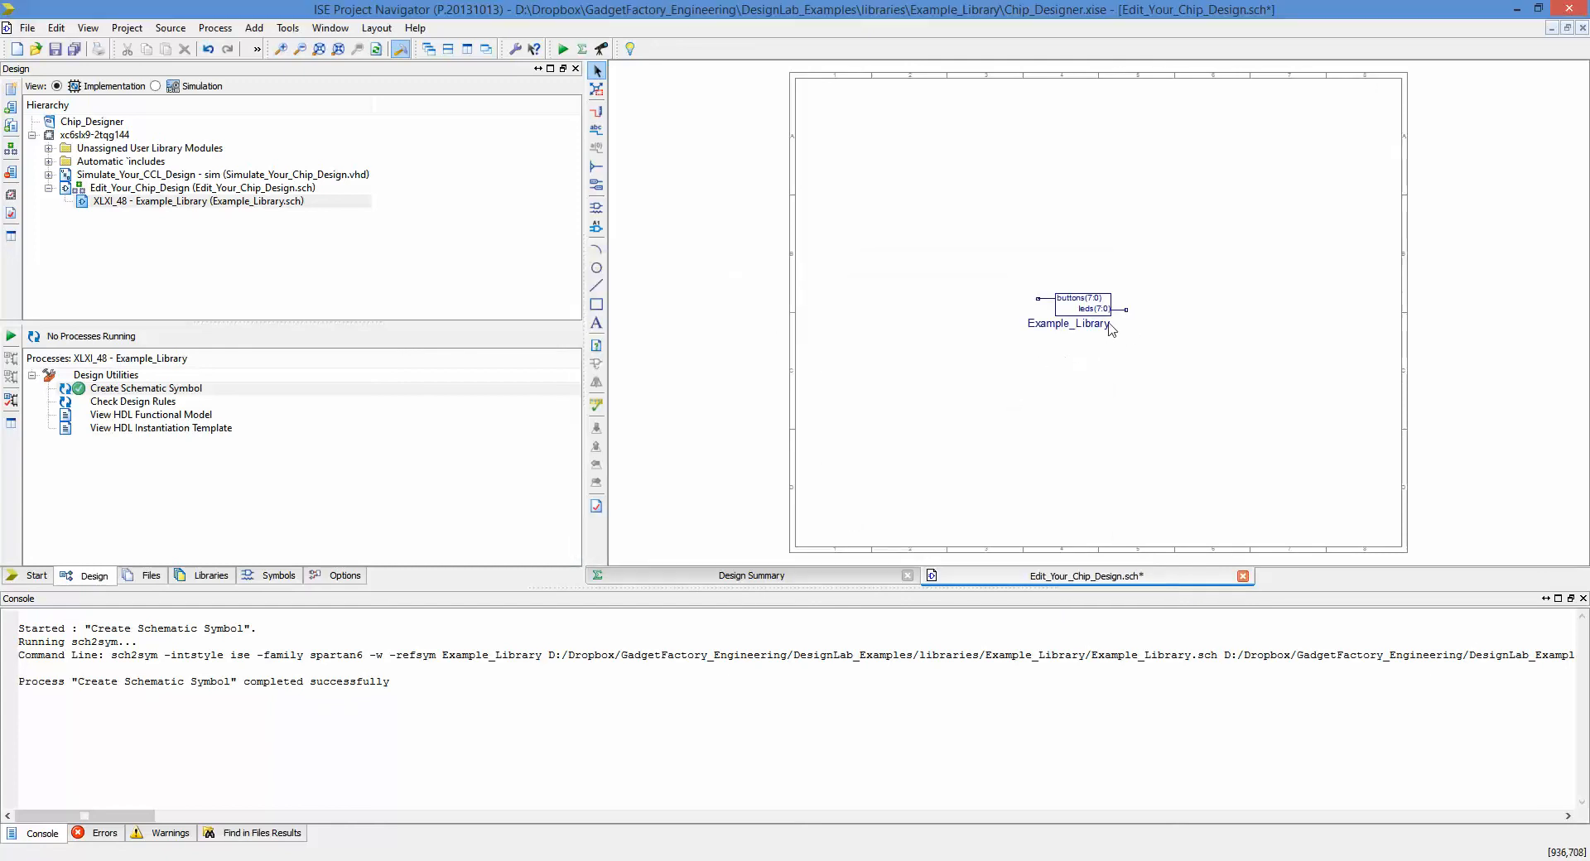
scroll(1108, 315, "up", 2)
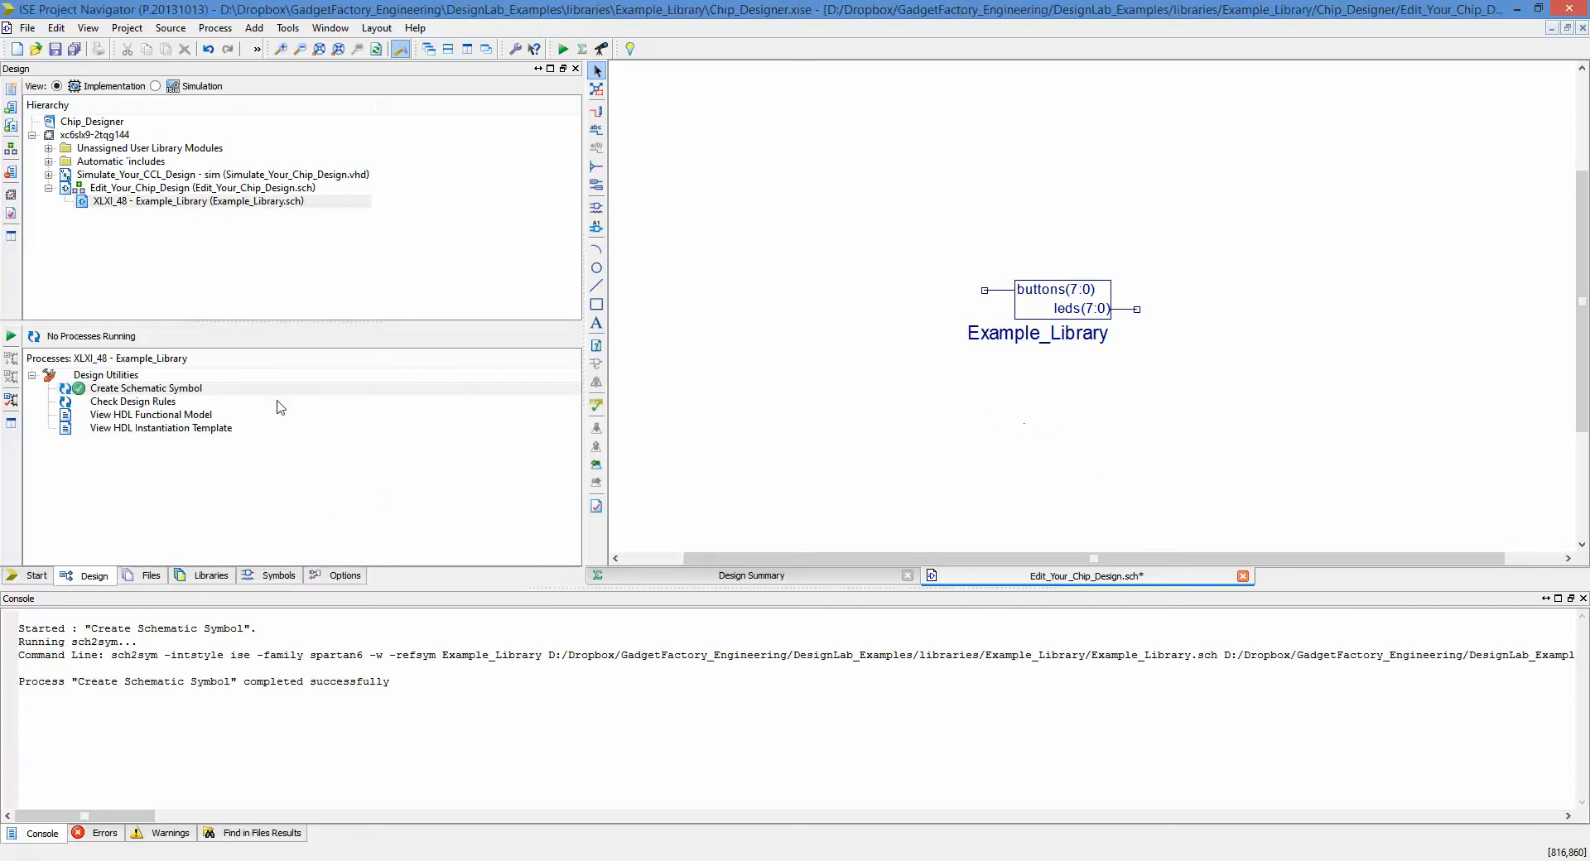
Open Simulate_Your_Chip_Design.vhd from the Simulation view and set the component's buttons and leds ports to 7 downto 0.
left_click(155, 86)
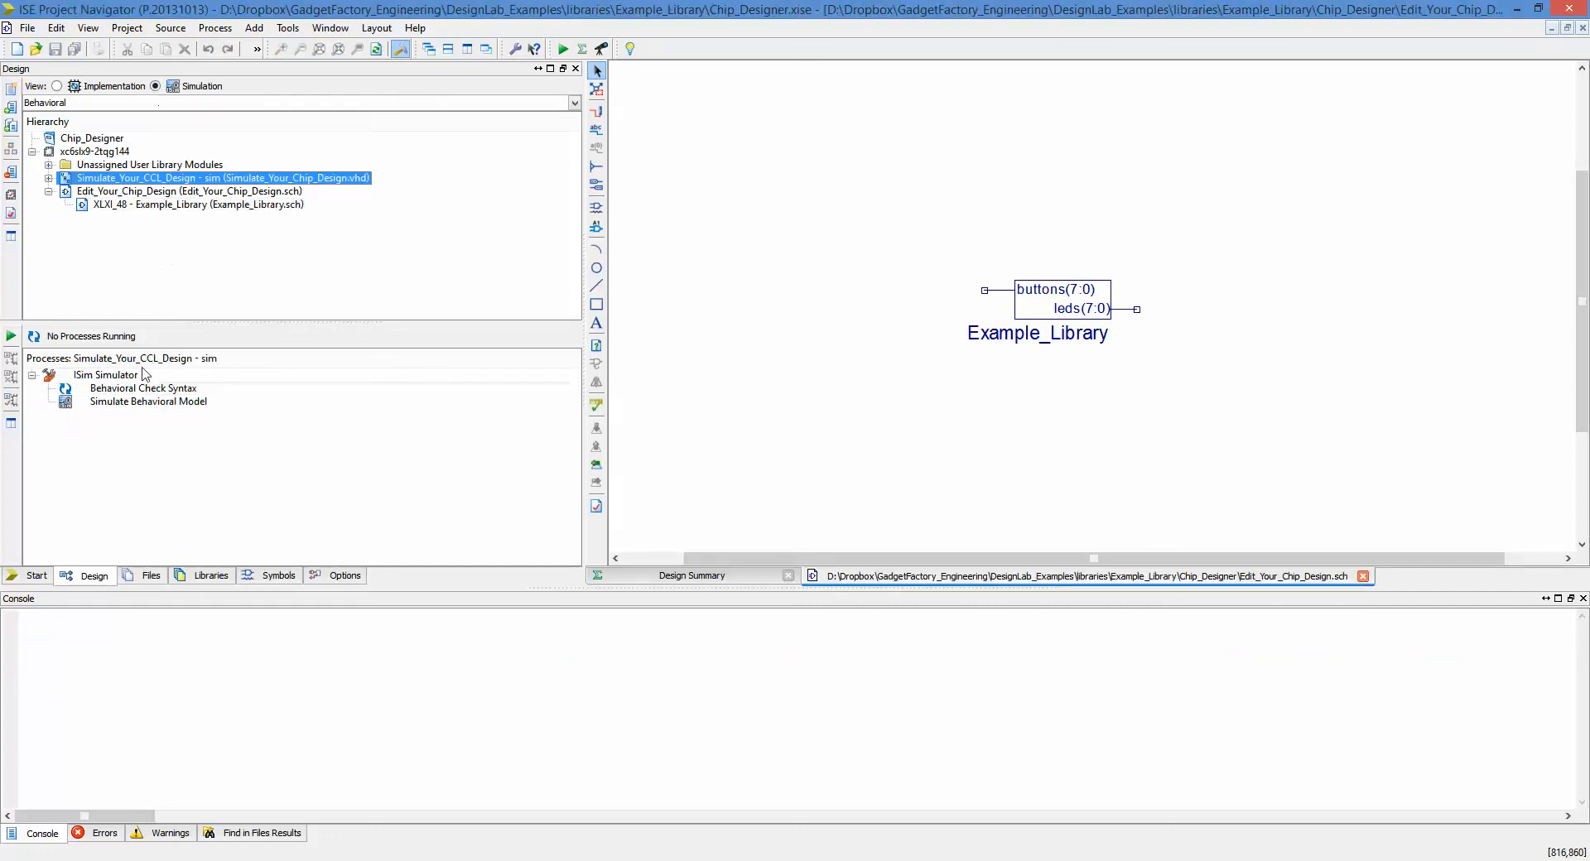
double_click(133, 180)
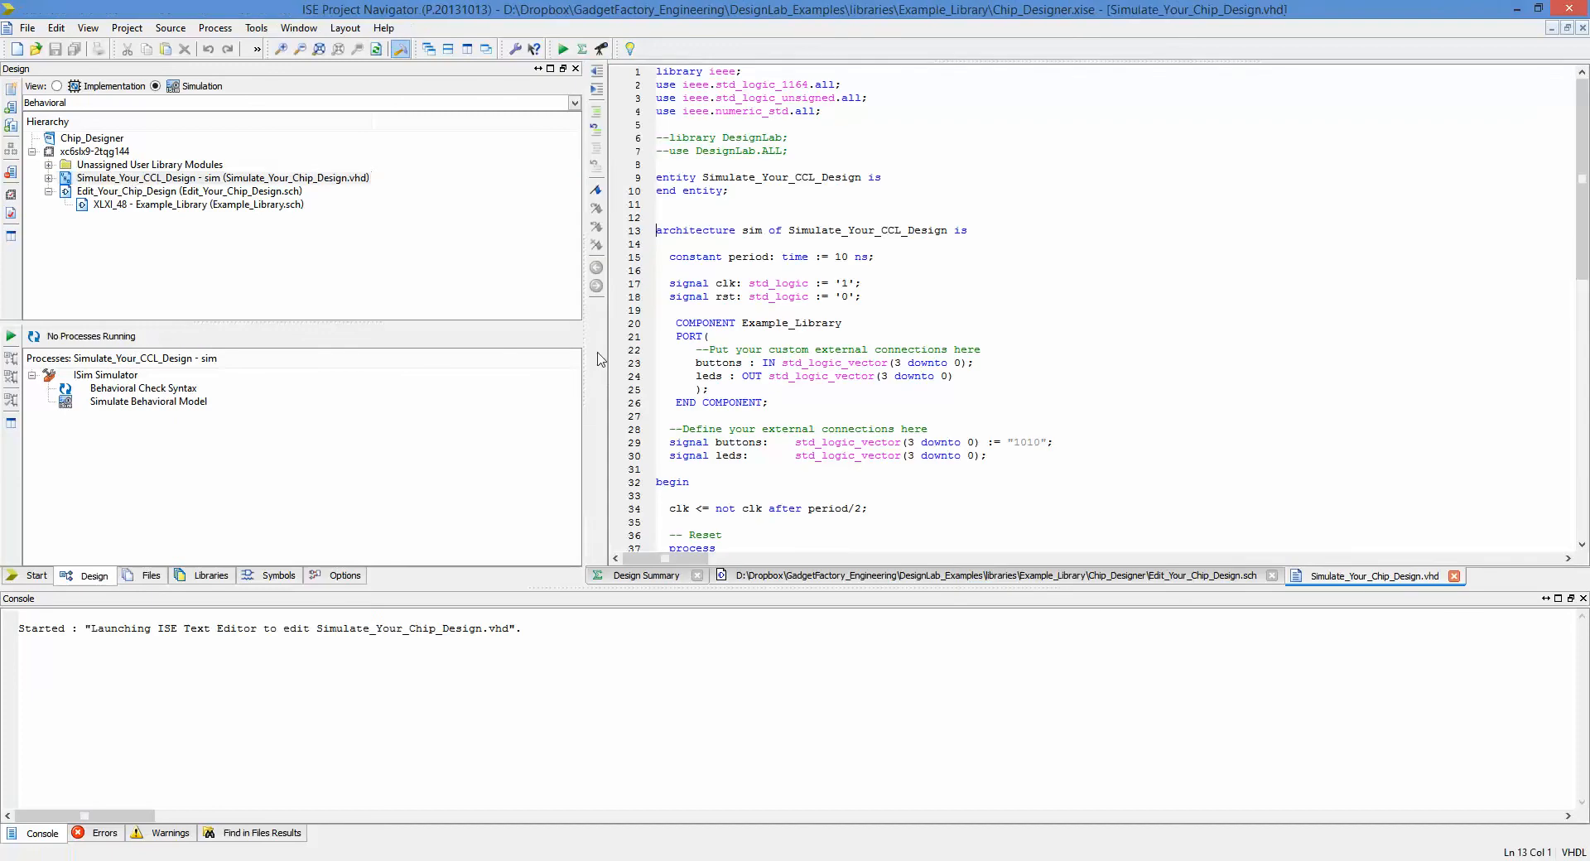
left_click(901, 364)
key("BackSpace")
type("7")
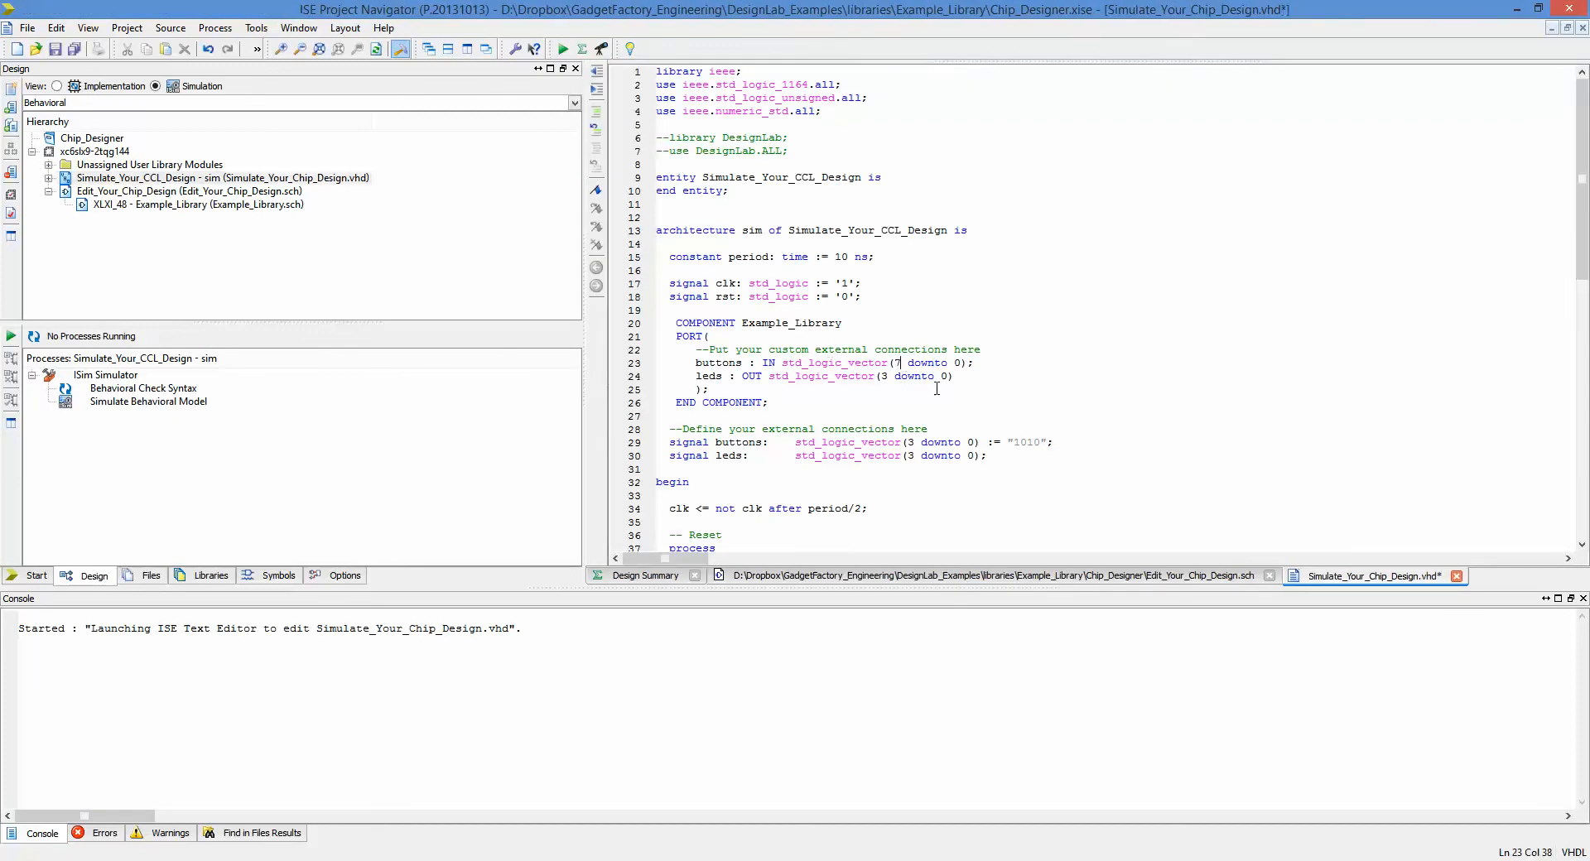
key("BackSpace")
type("7")
Set the test bench's buttons and leds signals to 7 downto 0, with "10100000" as the initial buttons value.
scroll(937, 389, "down", 2)
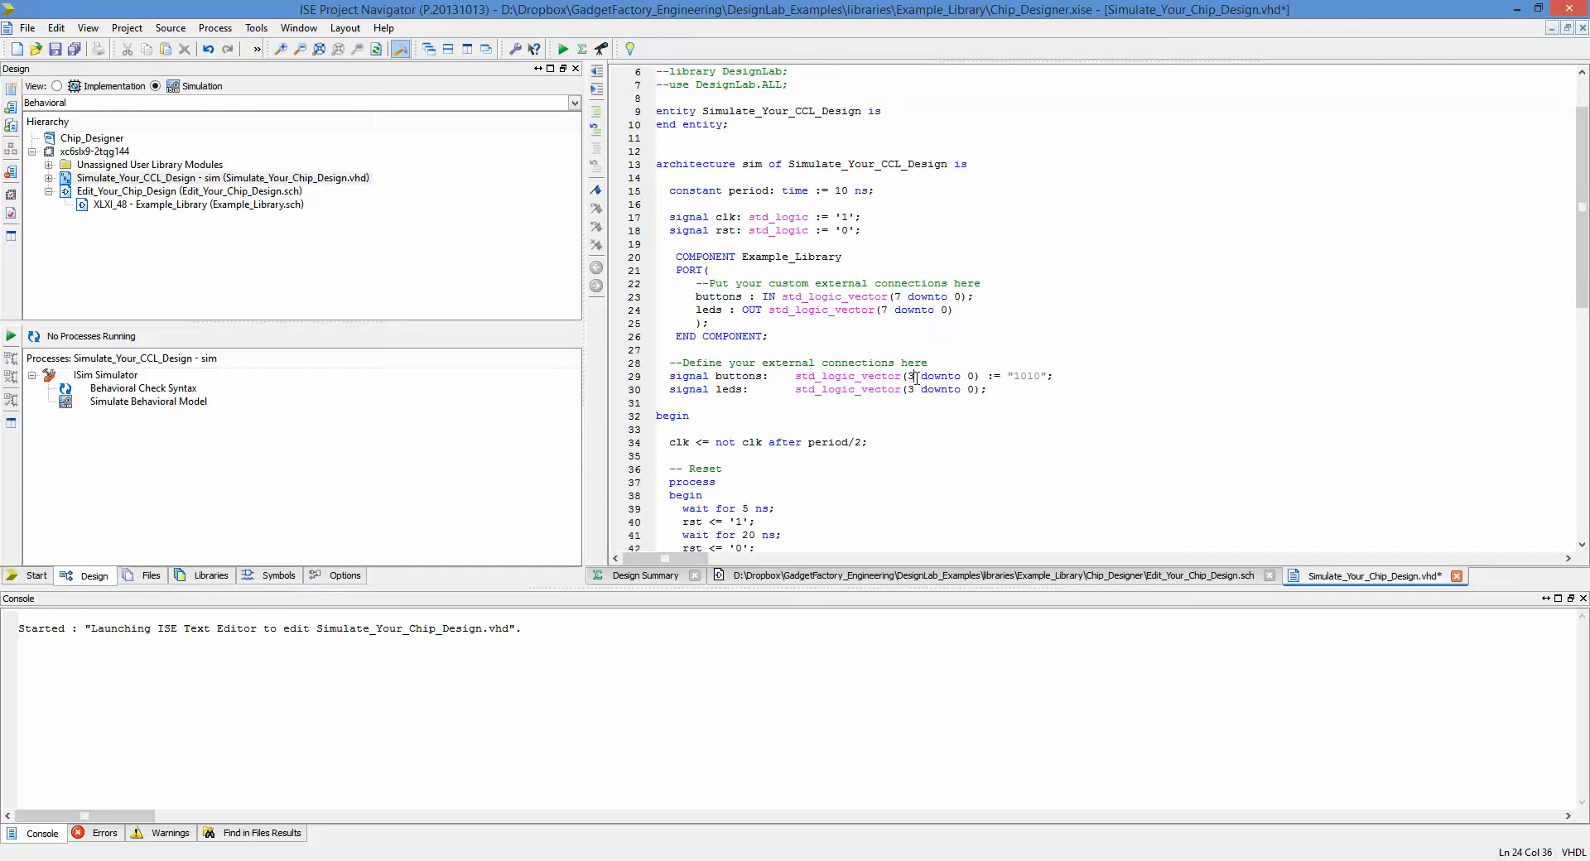
key("Home")
type("7")
key("BackSpace")
left_click(911, 376)
key("Delete")
type("7")
type("00")
key("BackSpace")
type("7")
Extend the buttons stimuli and leds assertions to "00000000" and "11111111", and save the test bench.
scroll(928, 382, "down", 7)
scroll(928, 382, "down", 6)
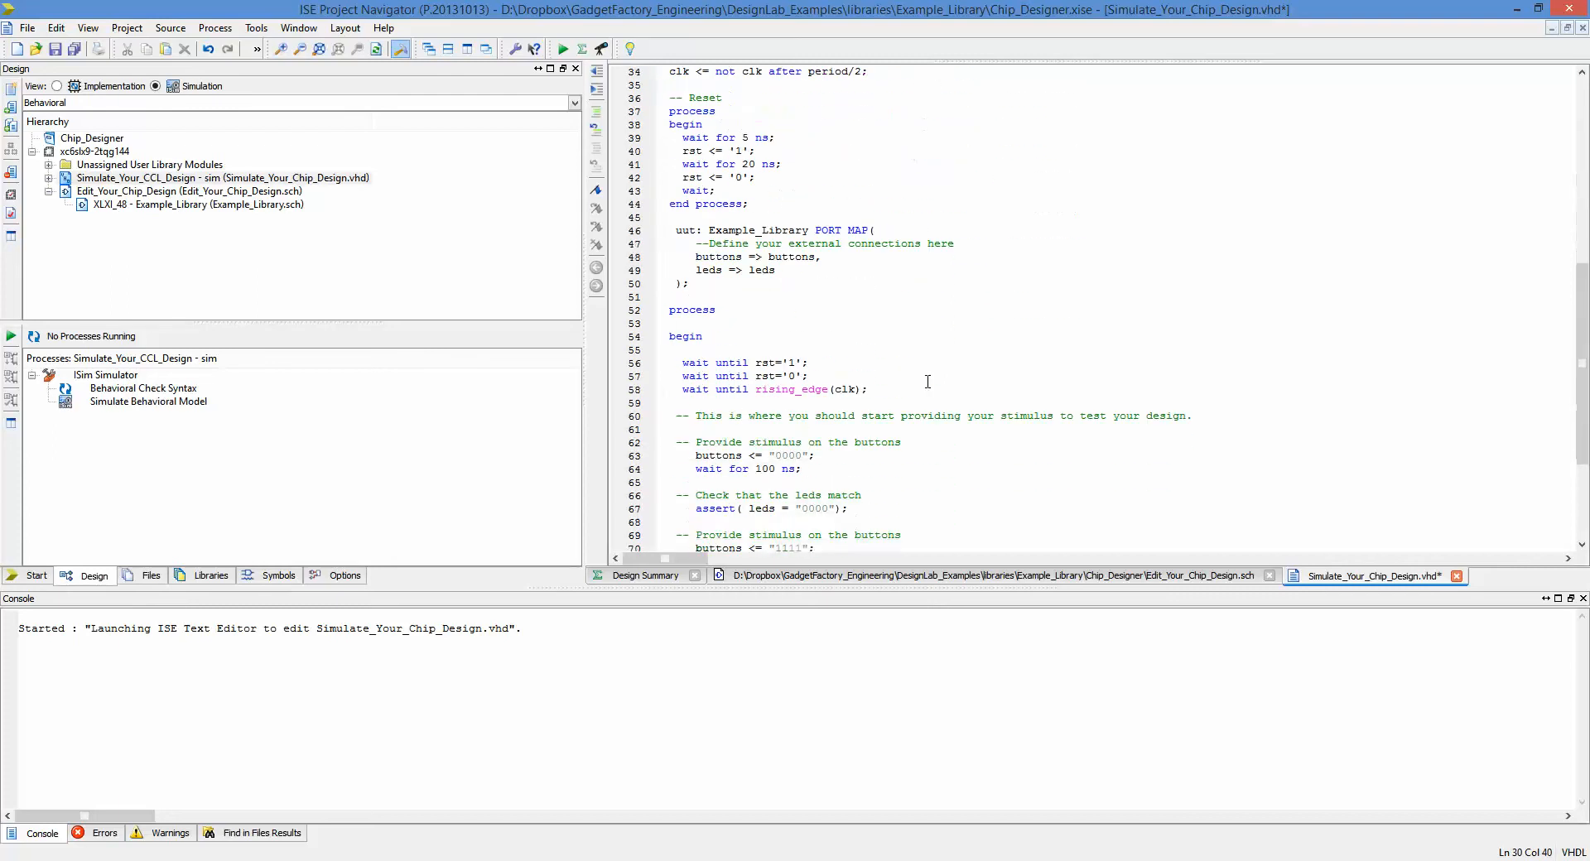
scroll(837, 342, "down", 1)
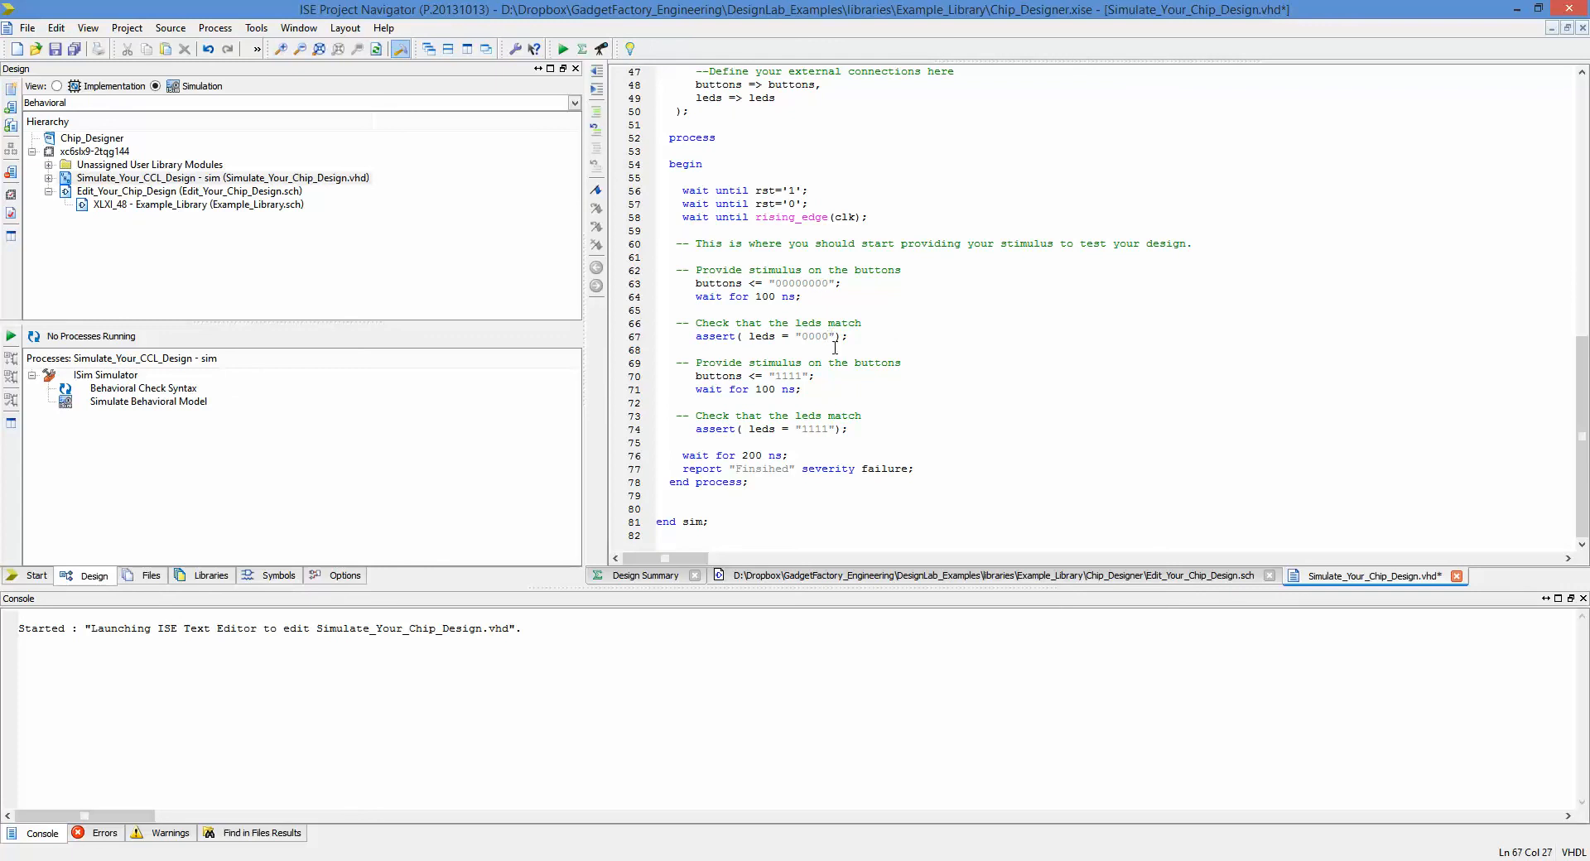
type("00")
type("1111")
key("ctrl+s")
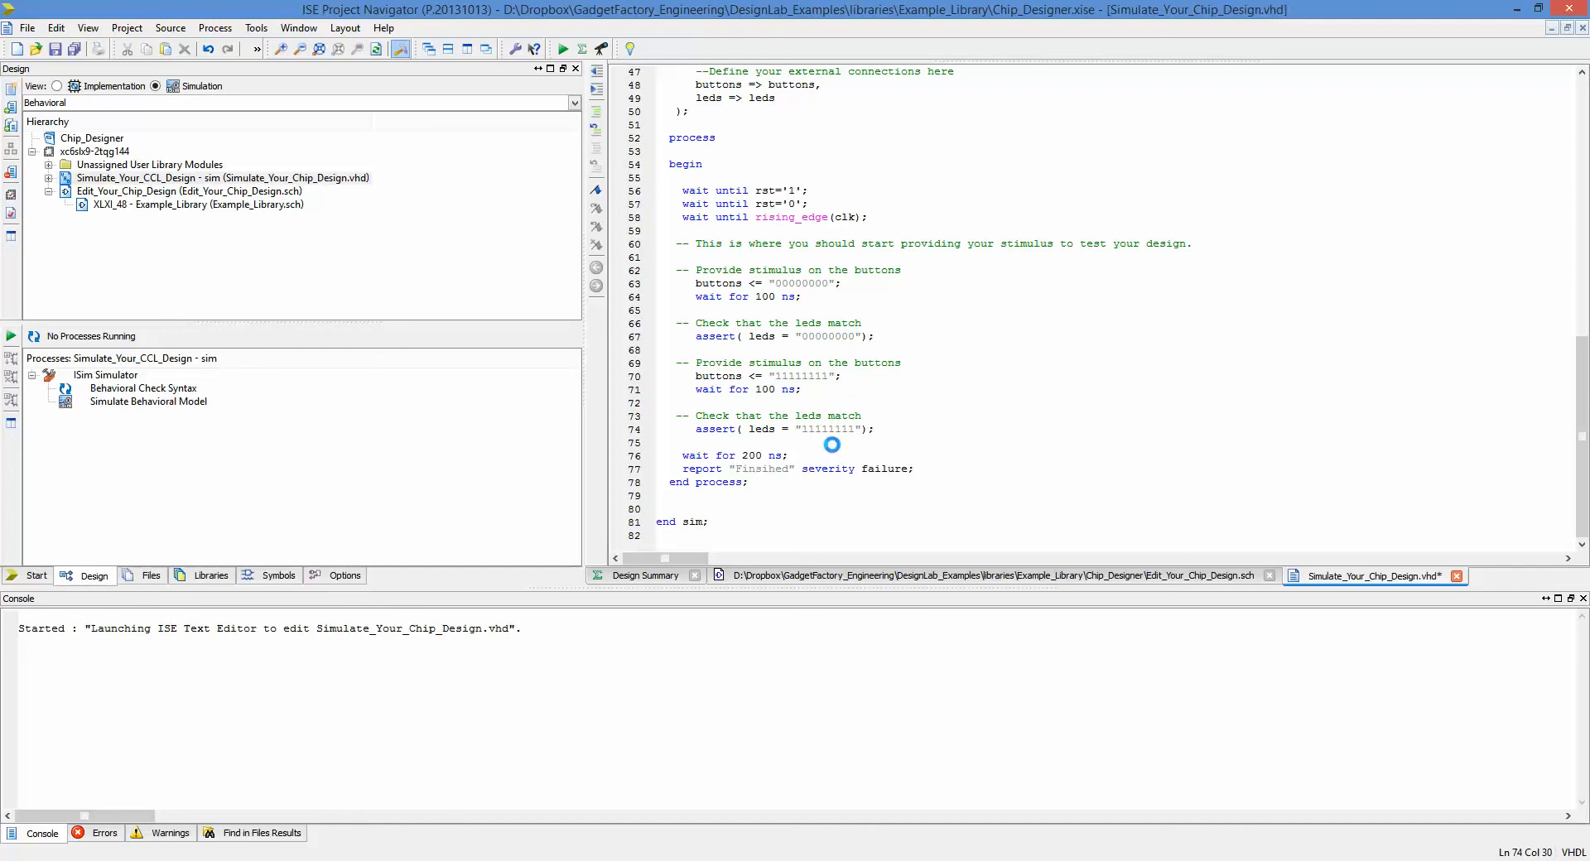
Simulate the behavioral model and examine the buttons and leds waveforms under All Pins and Your External Pins.
double_click(149, 404)
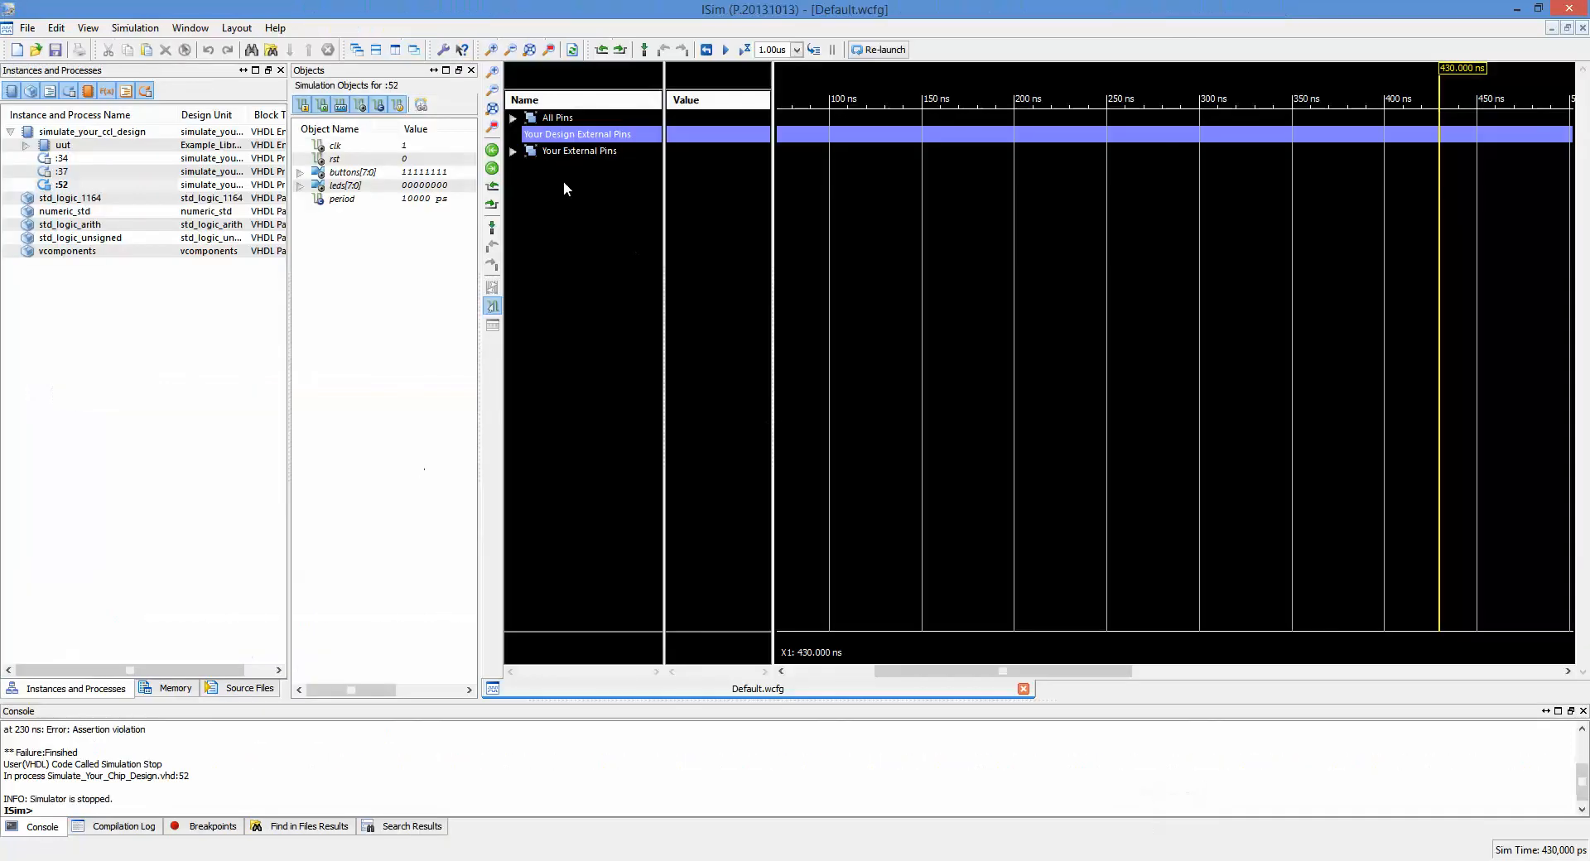
left_click(512, 119)
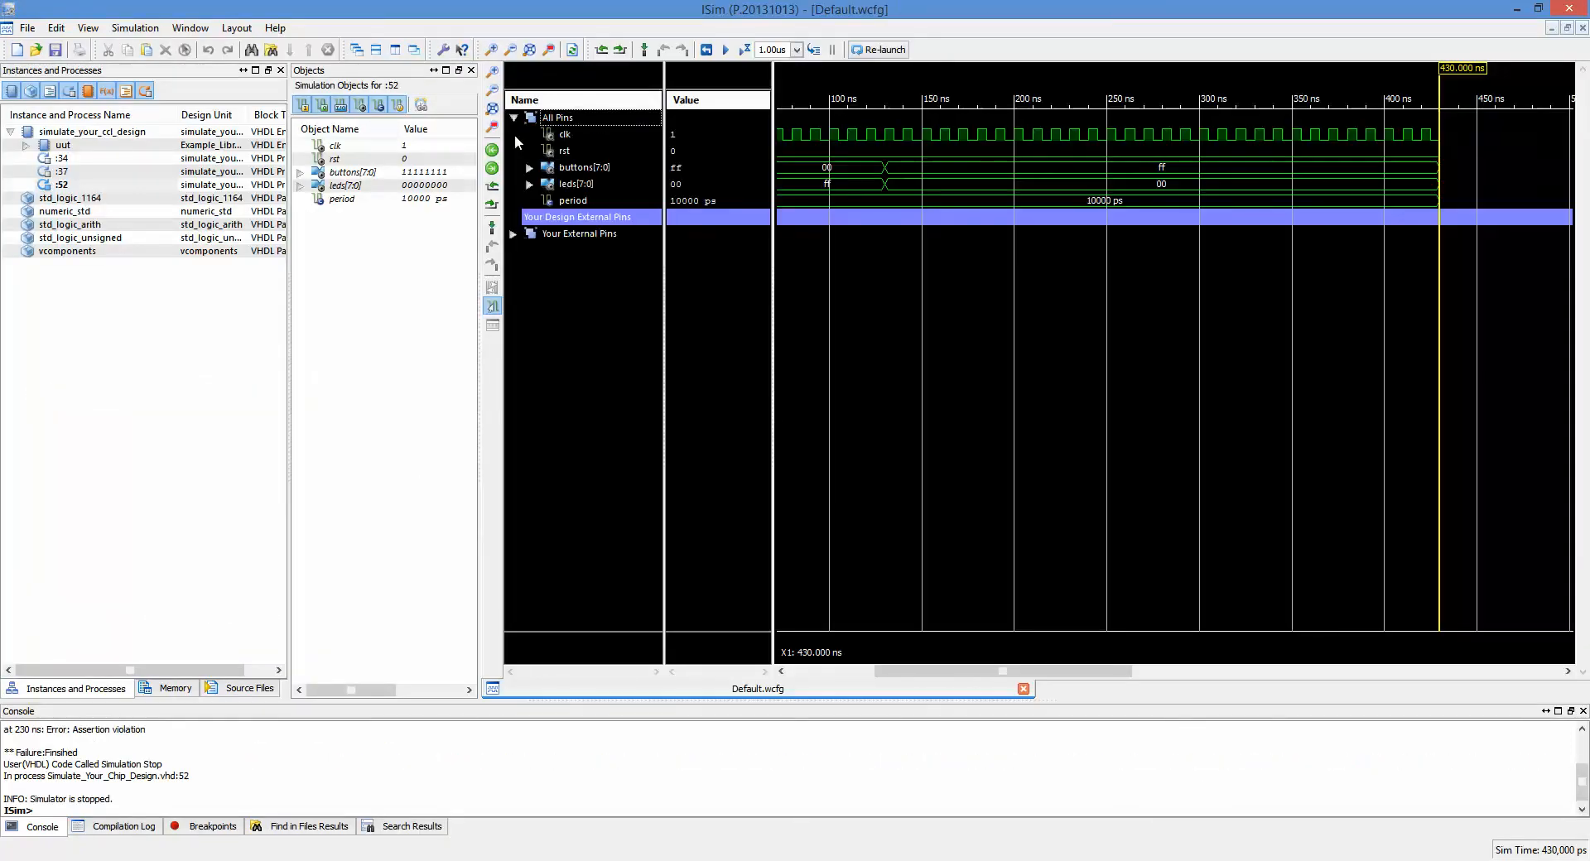
left_click(513, 236)
left_click(848, 410)
scroll(848, 409, "left", 2)
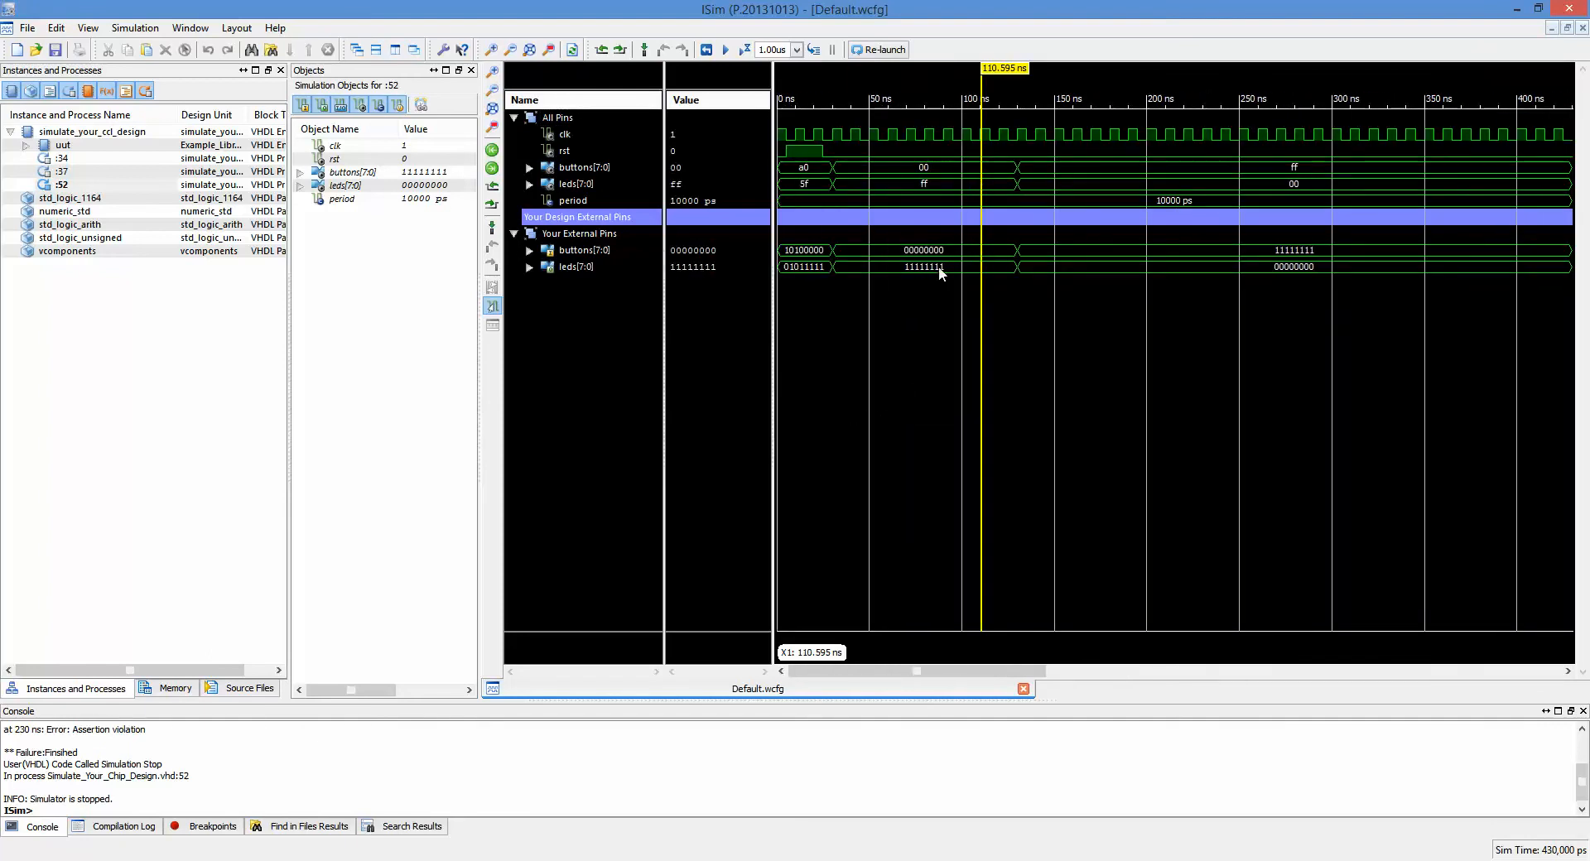
left_click(1239, 255)
left_click(1228, 270)
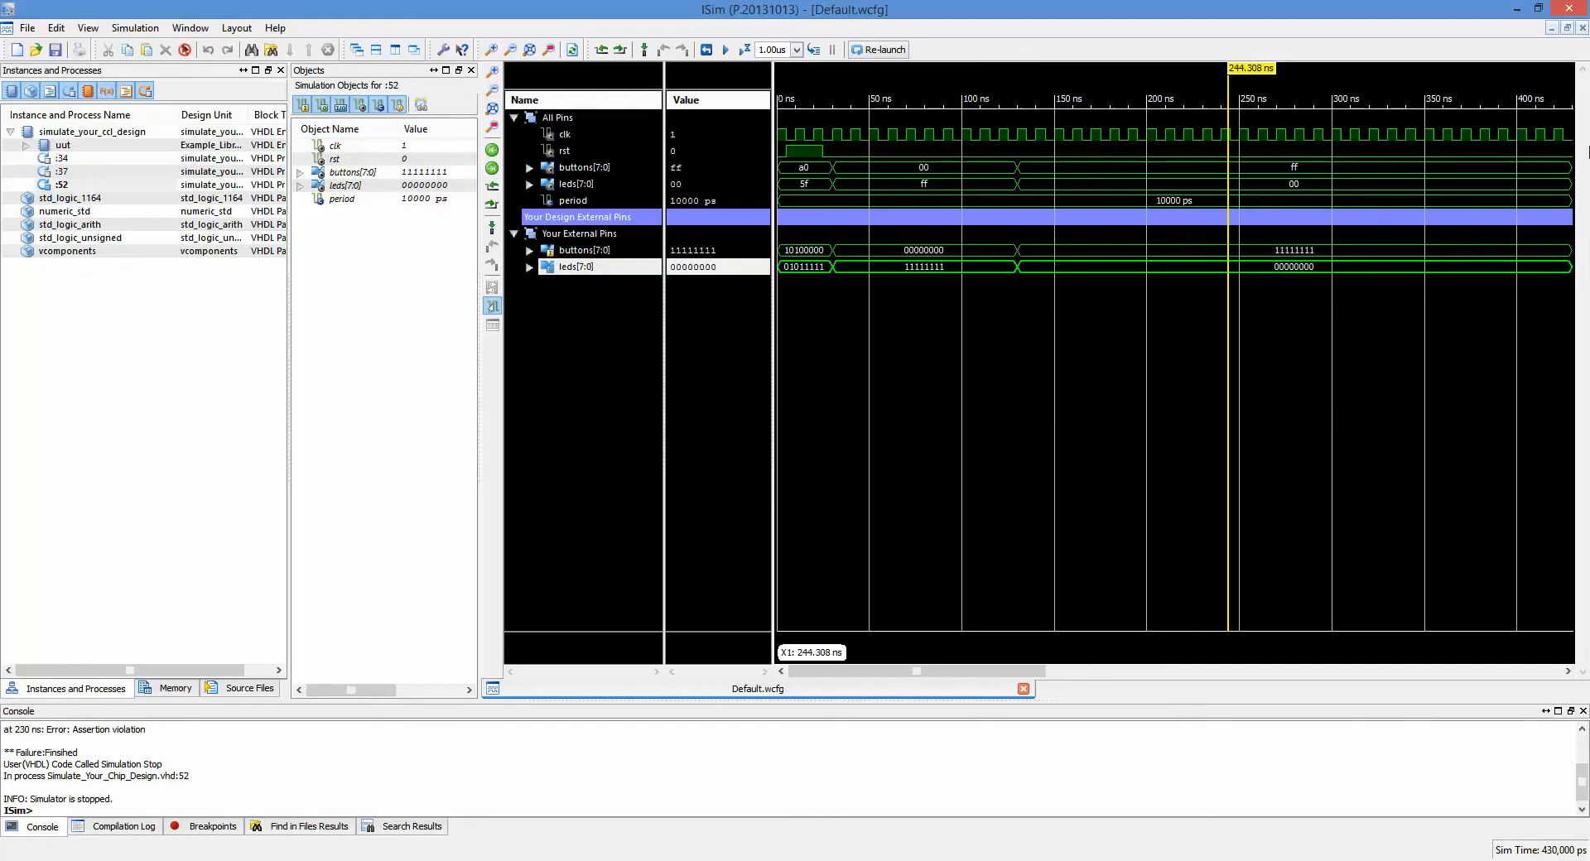
Exit the ISim simulator and close the Chip_Designer project.
left_click(1569, 9)
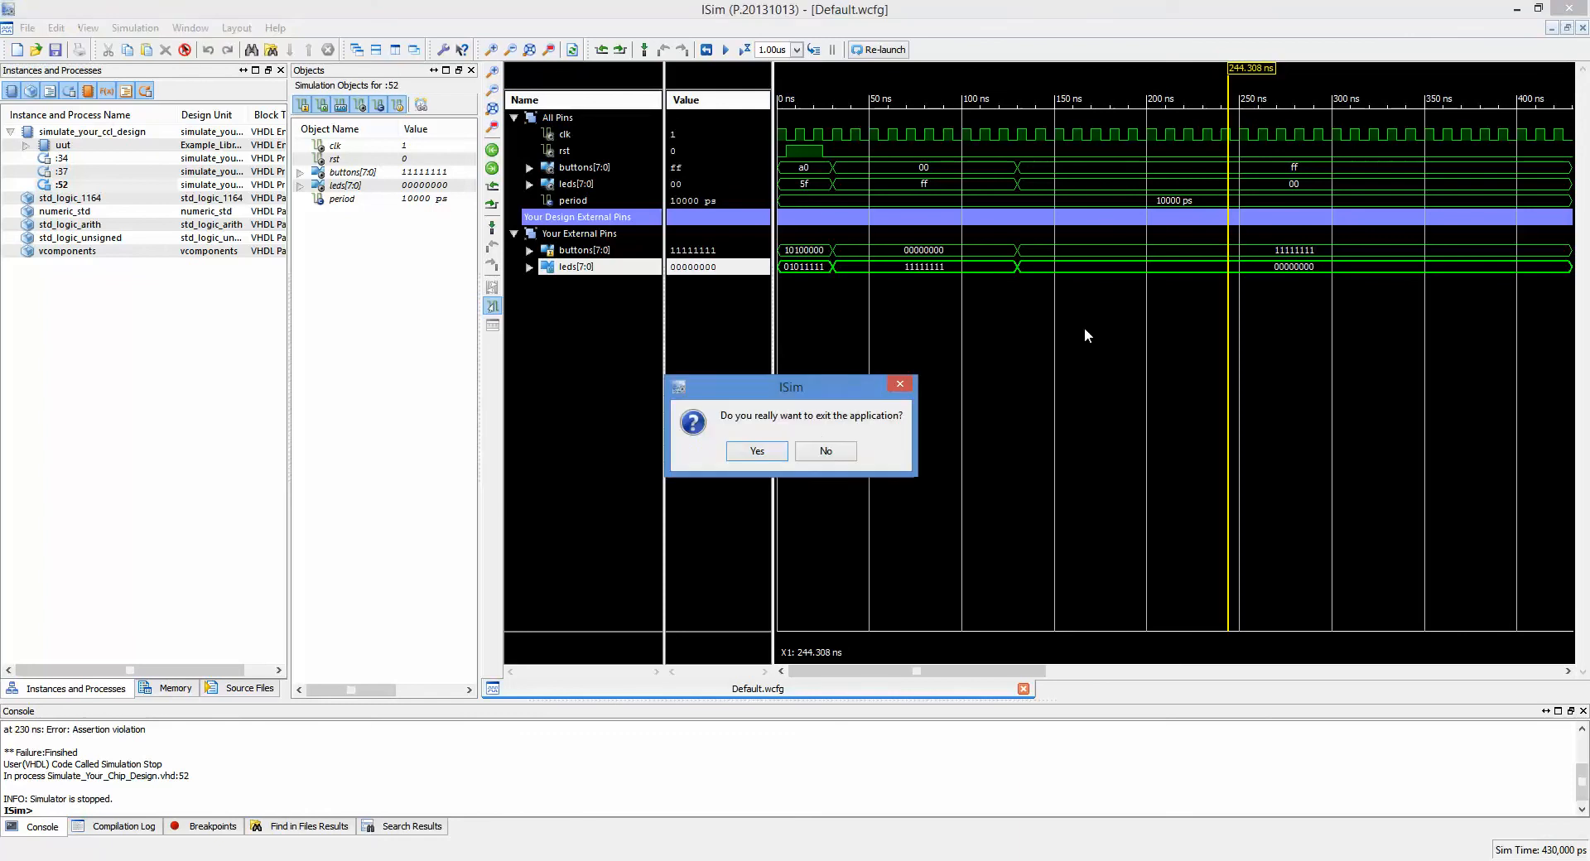
left_click(757, 450)
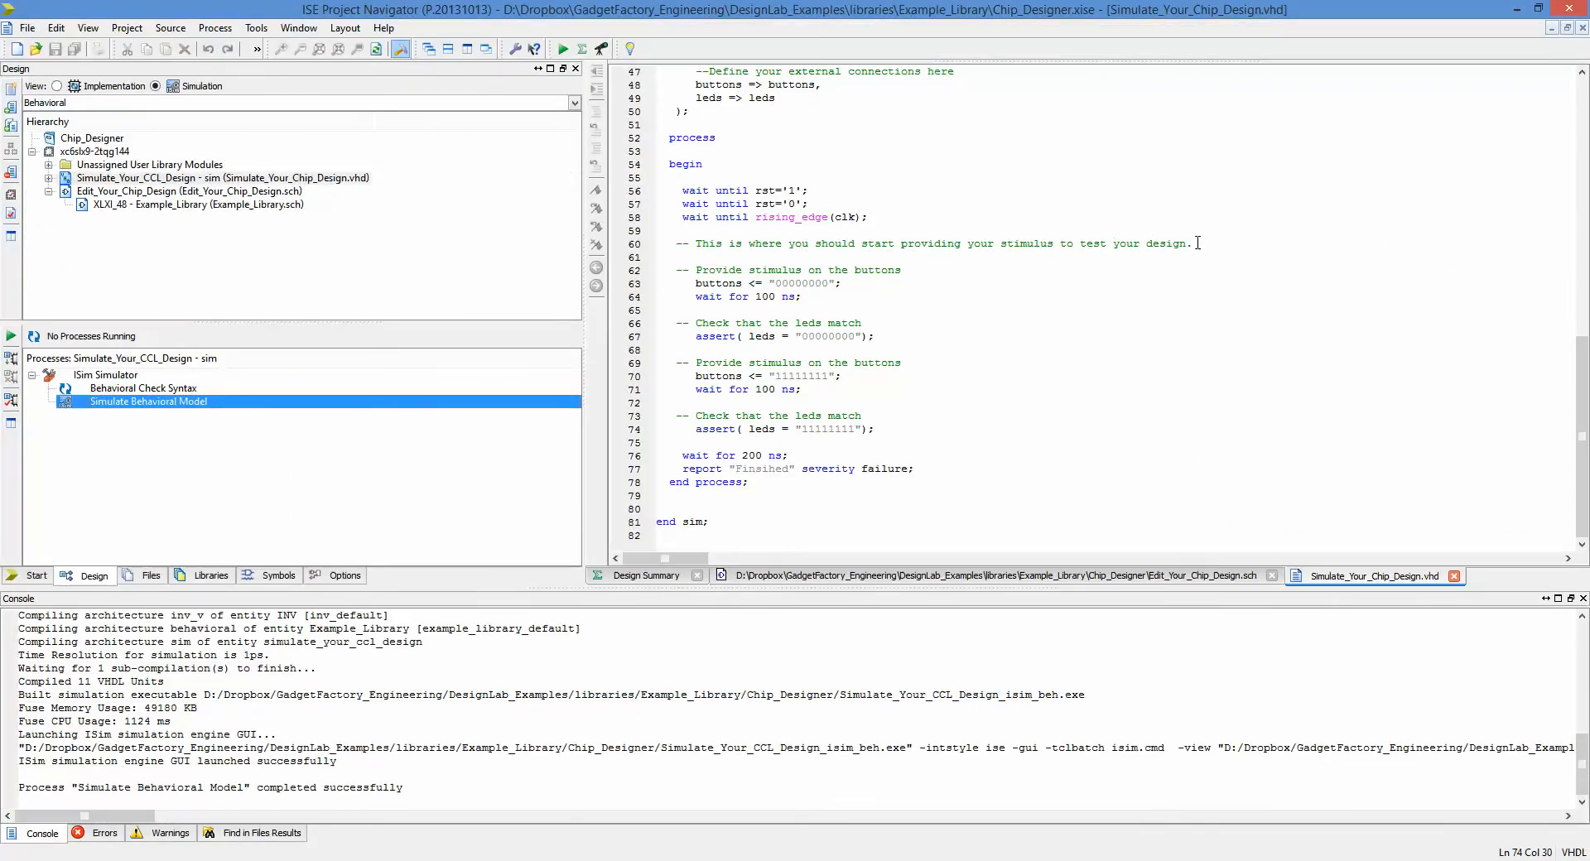
left_click(1568, 8)
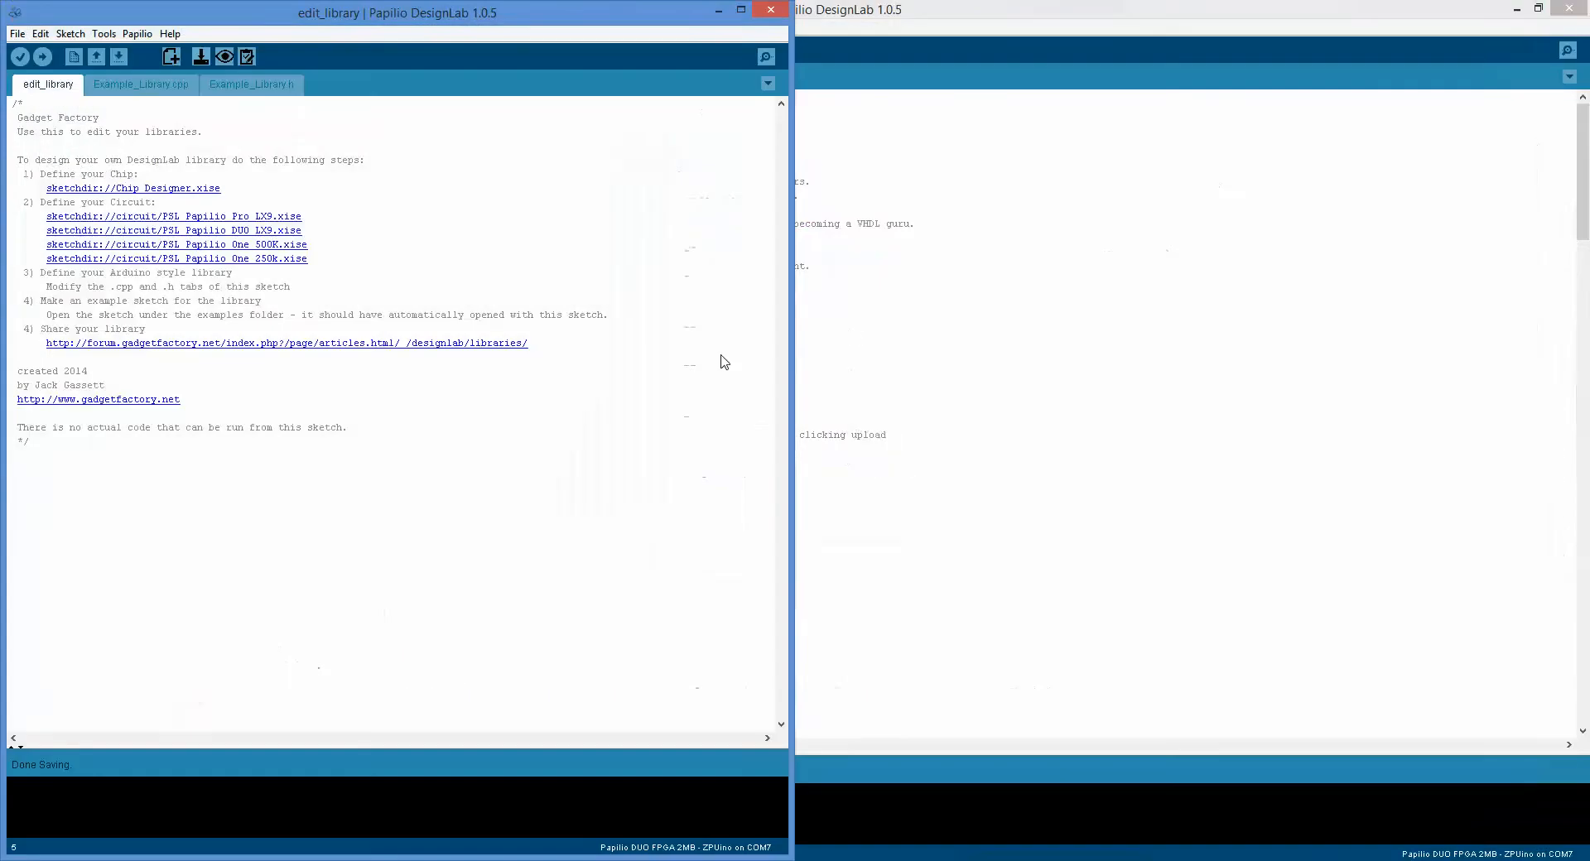
From the edit_library sketch in Papilio DesignLab, open the Papilio Pro LX9 circuit project in ISE and its Papilio_Pro.sch schematic.
left_click(393, 573)
left_click(254, 217)
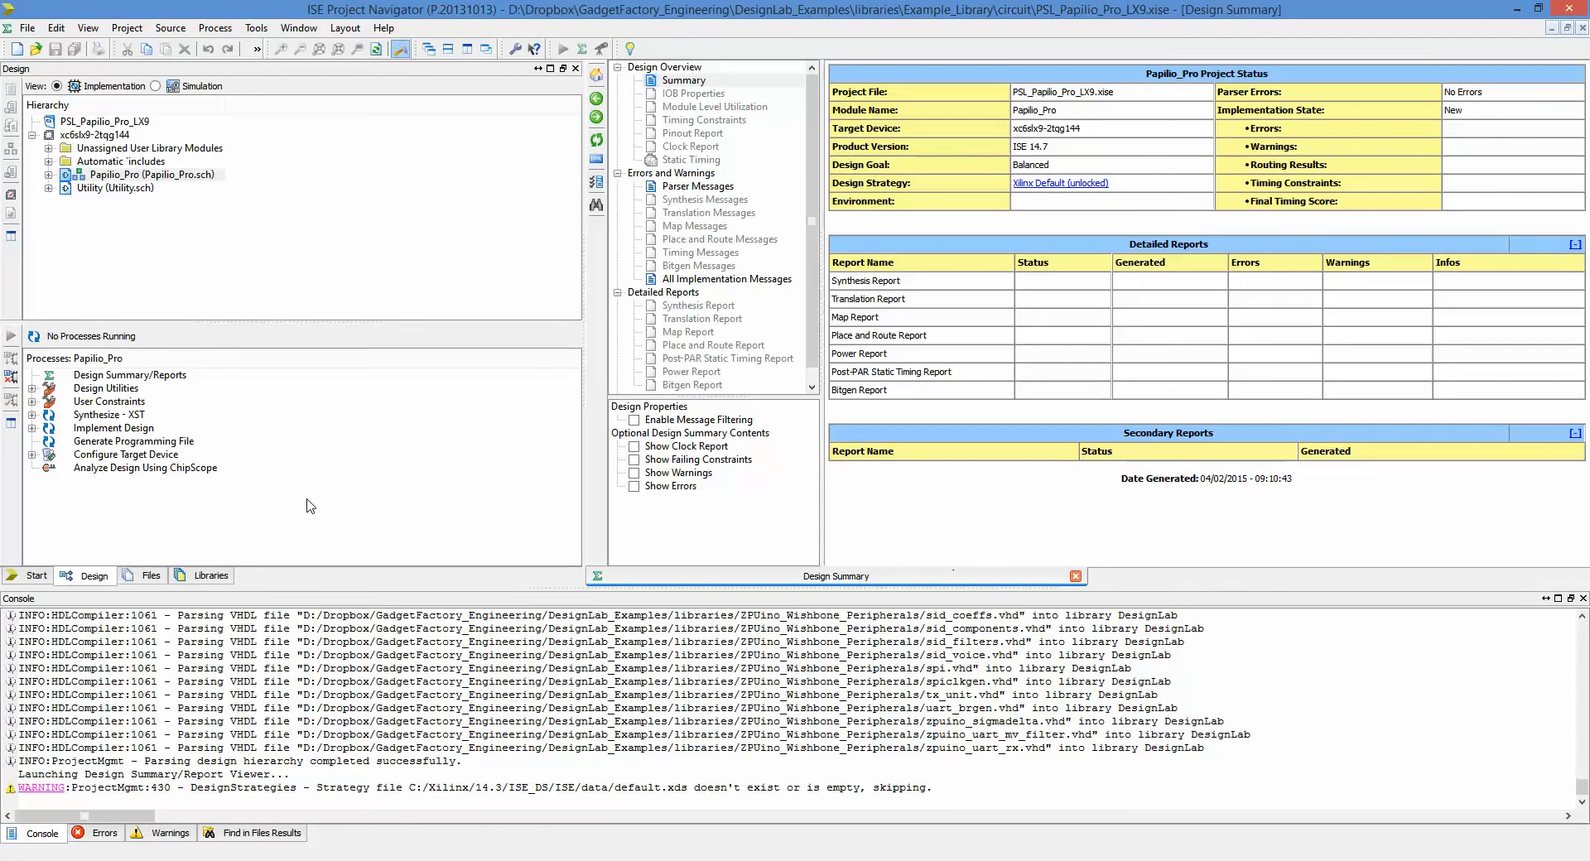
double_click(185, 177)
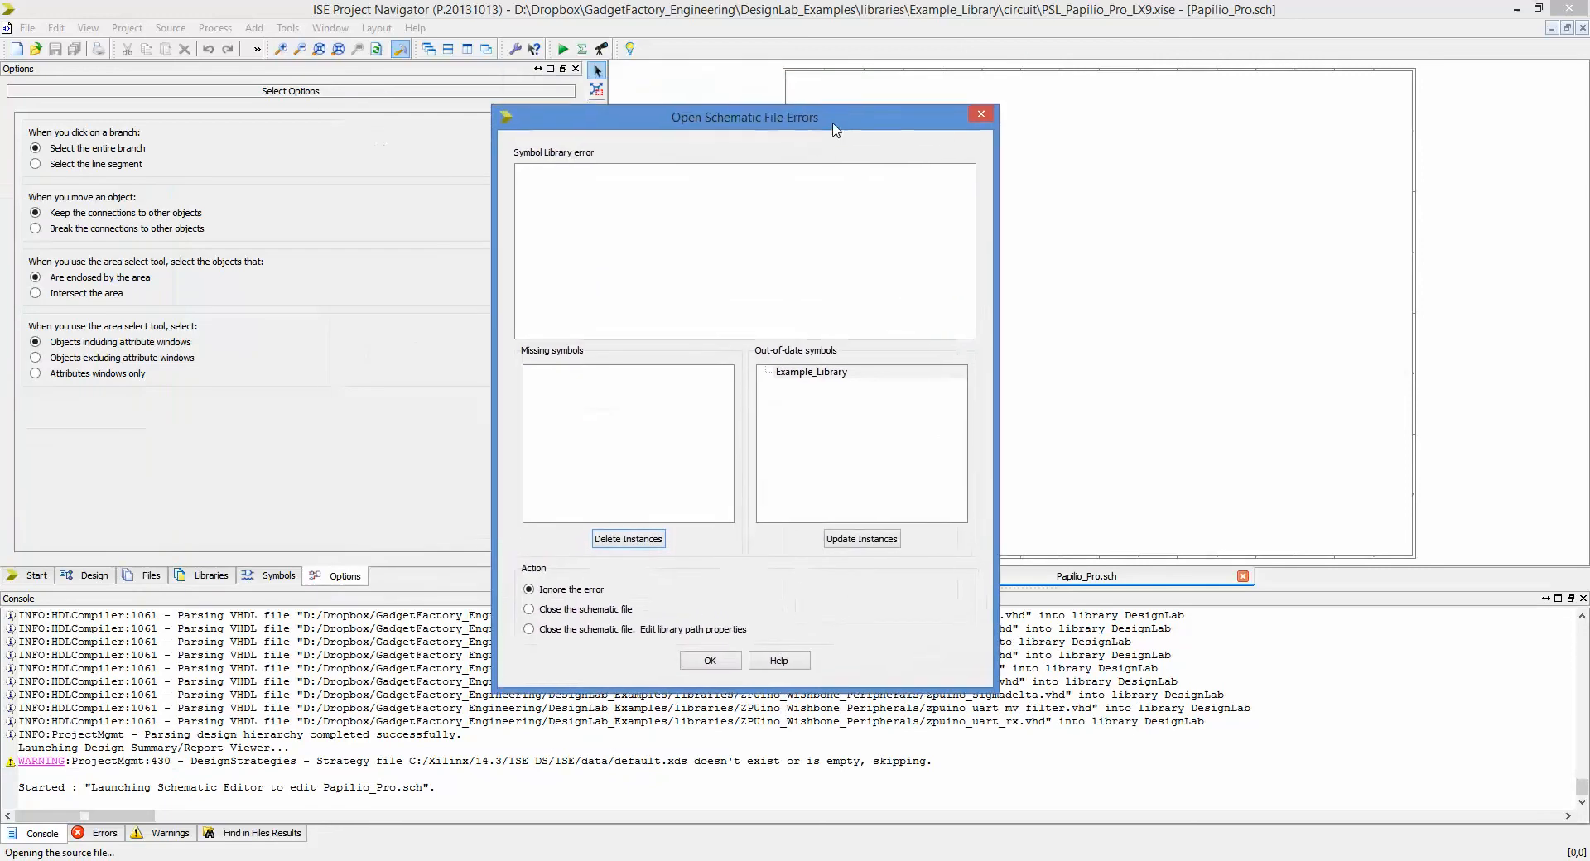
Update the out-of-date Example_Library instances while opening Papilio_Pro.sch, ignoring any remaining errors.
left_click(833, 375)
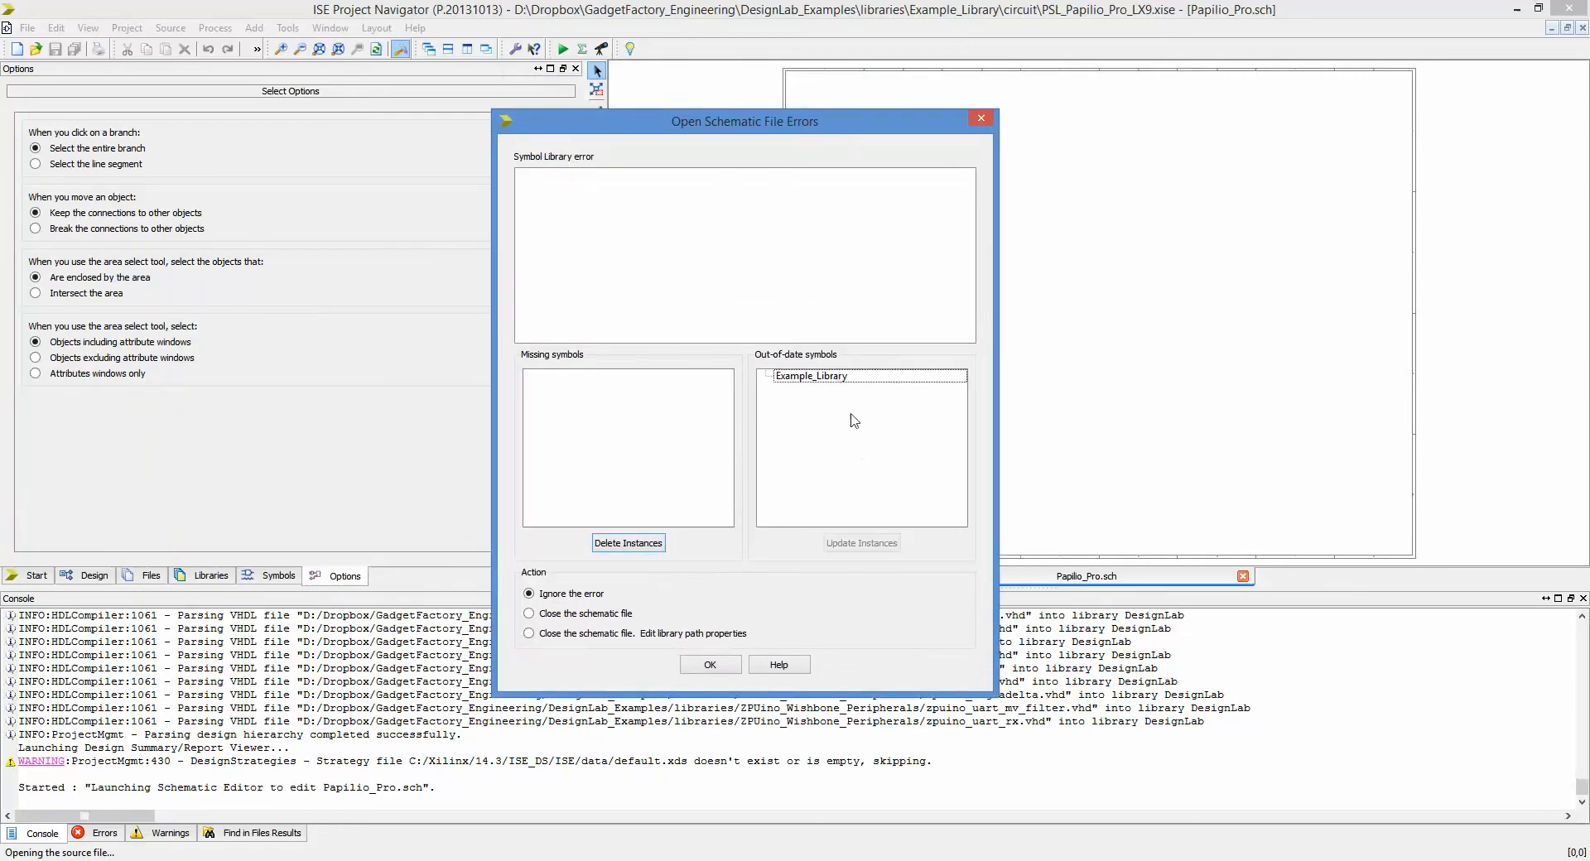
left_click(853, 382)
left_click(861, 543)
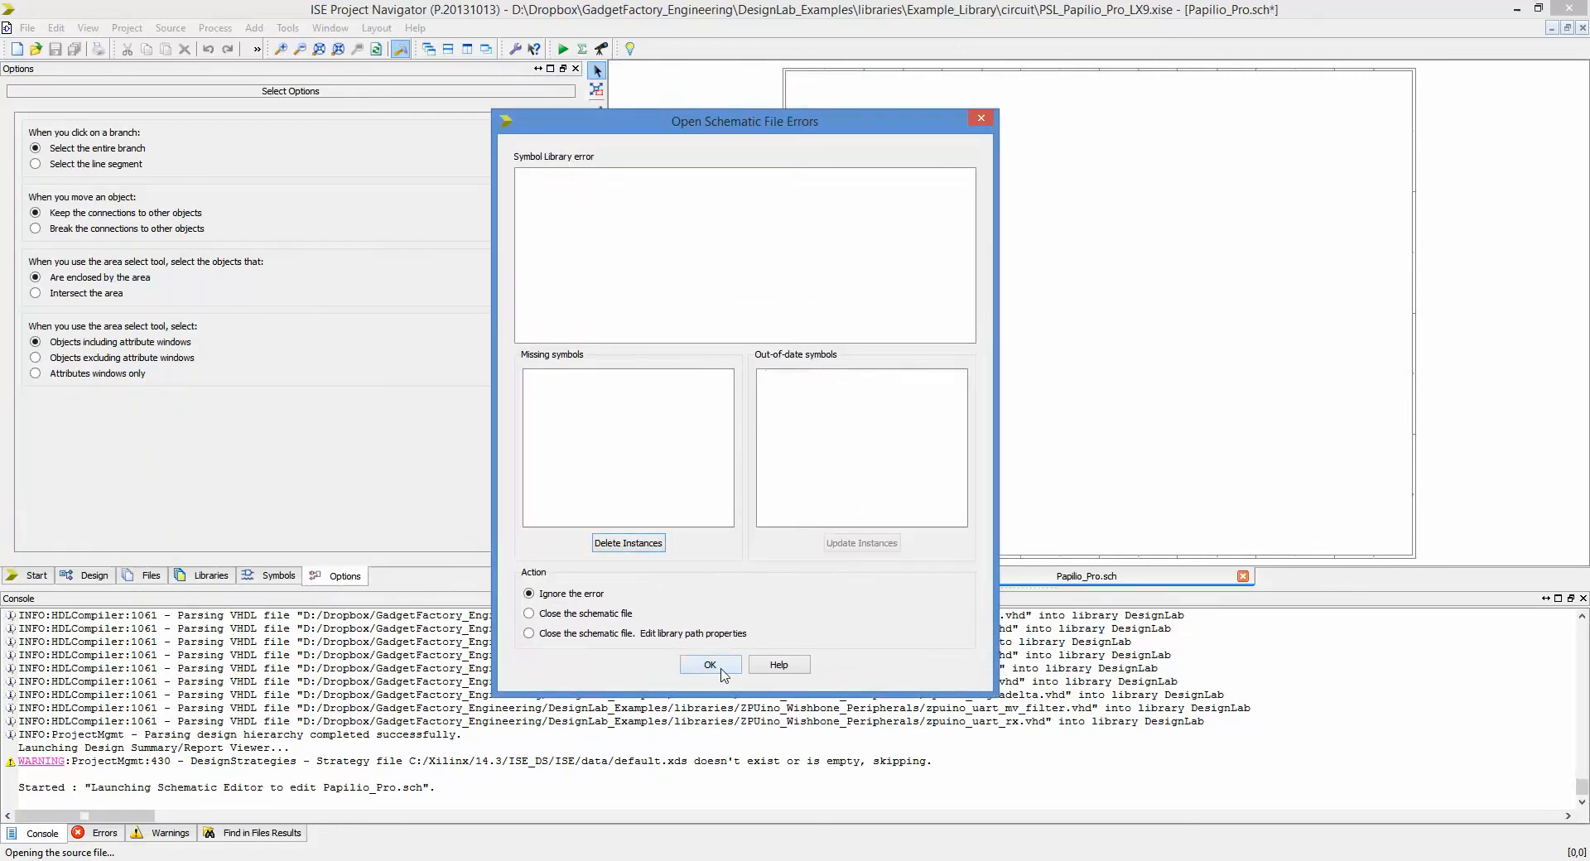
left_click(709, 663)
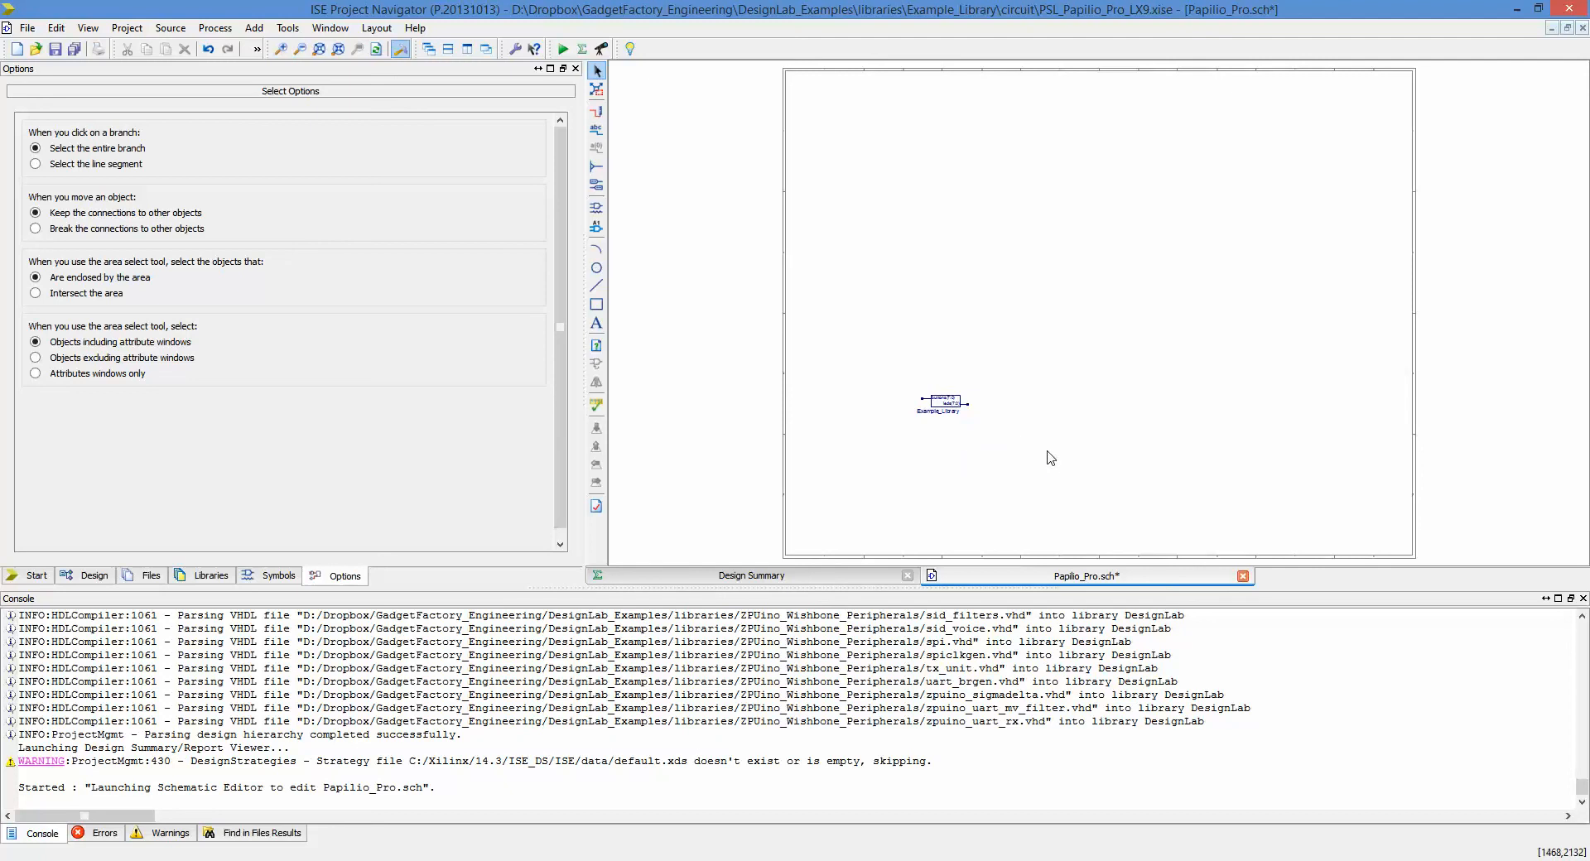
Delete the existing Example_Library instance and place a fresh one from the Example_Library category near the sheet's centre.
left_click_drag(1093, 485, 821, 314)
key("Delete")
left_click(277, 577)
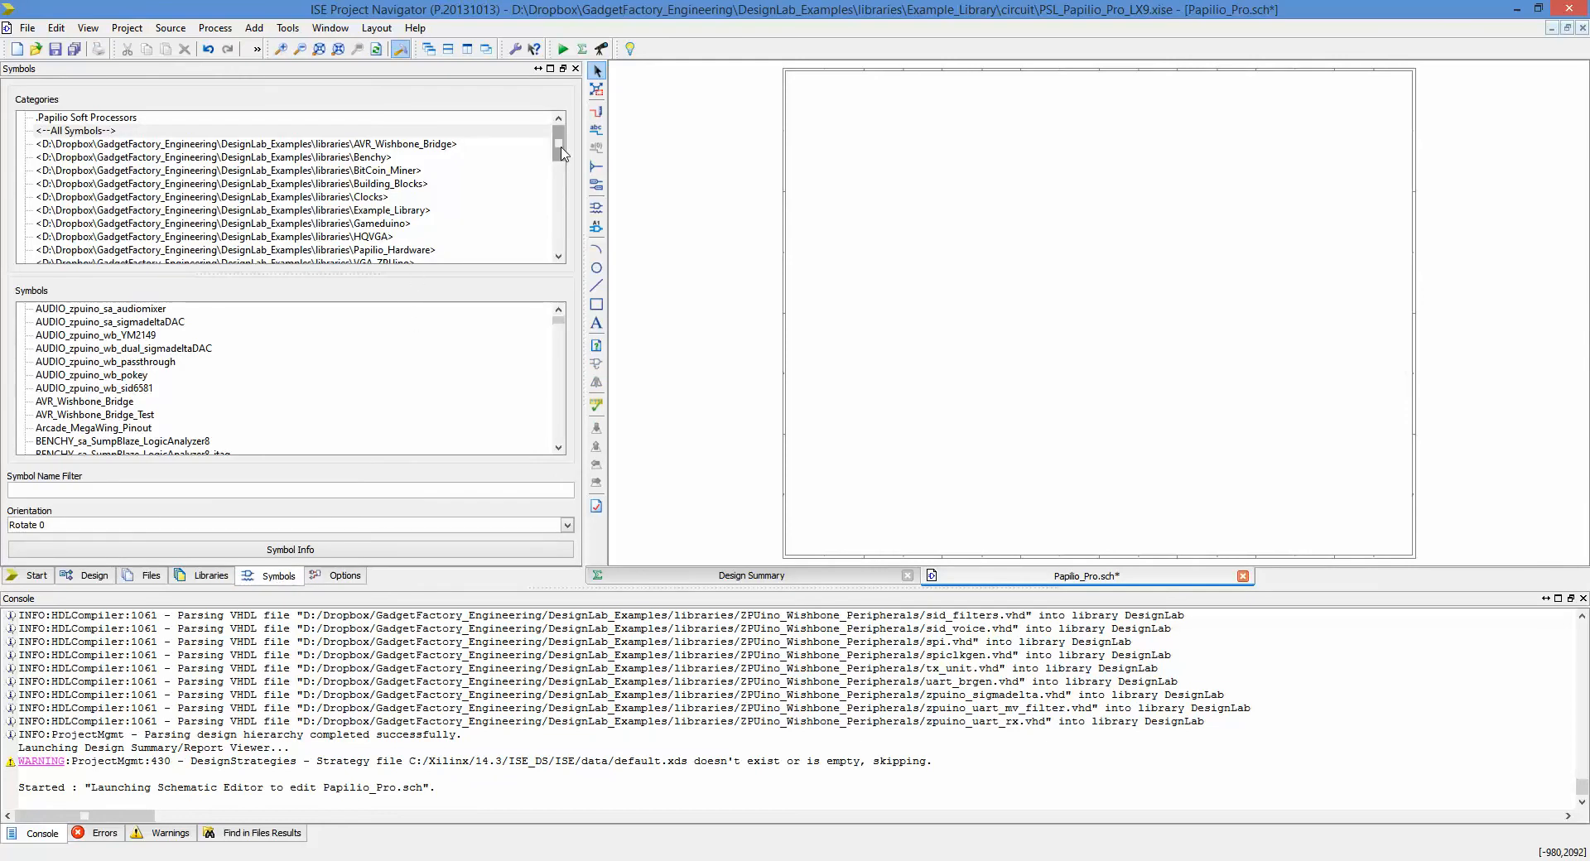
left_click_drag(561, 153, 563, 166)
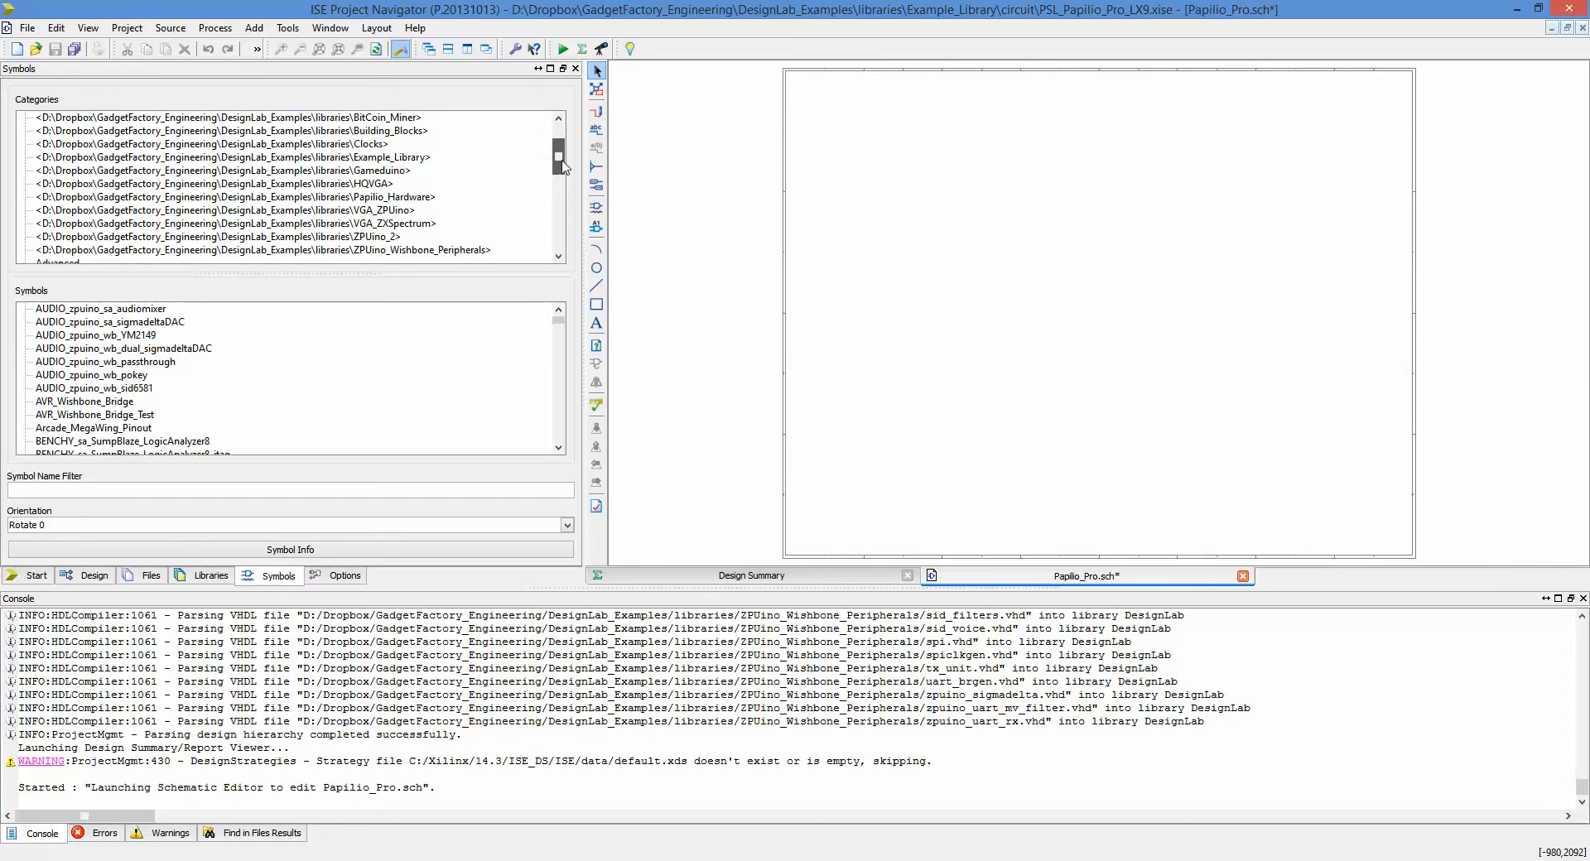
left_click(371, 158)
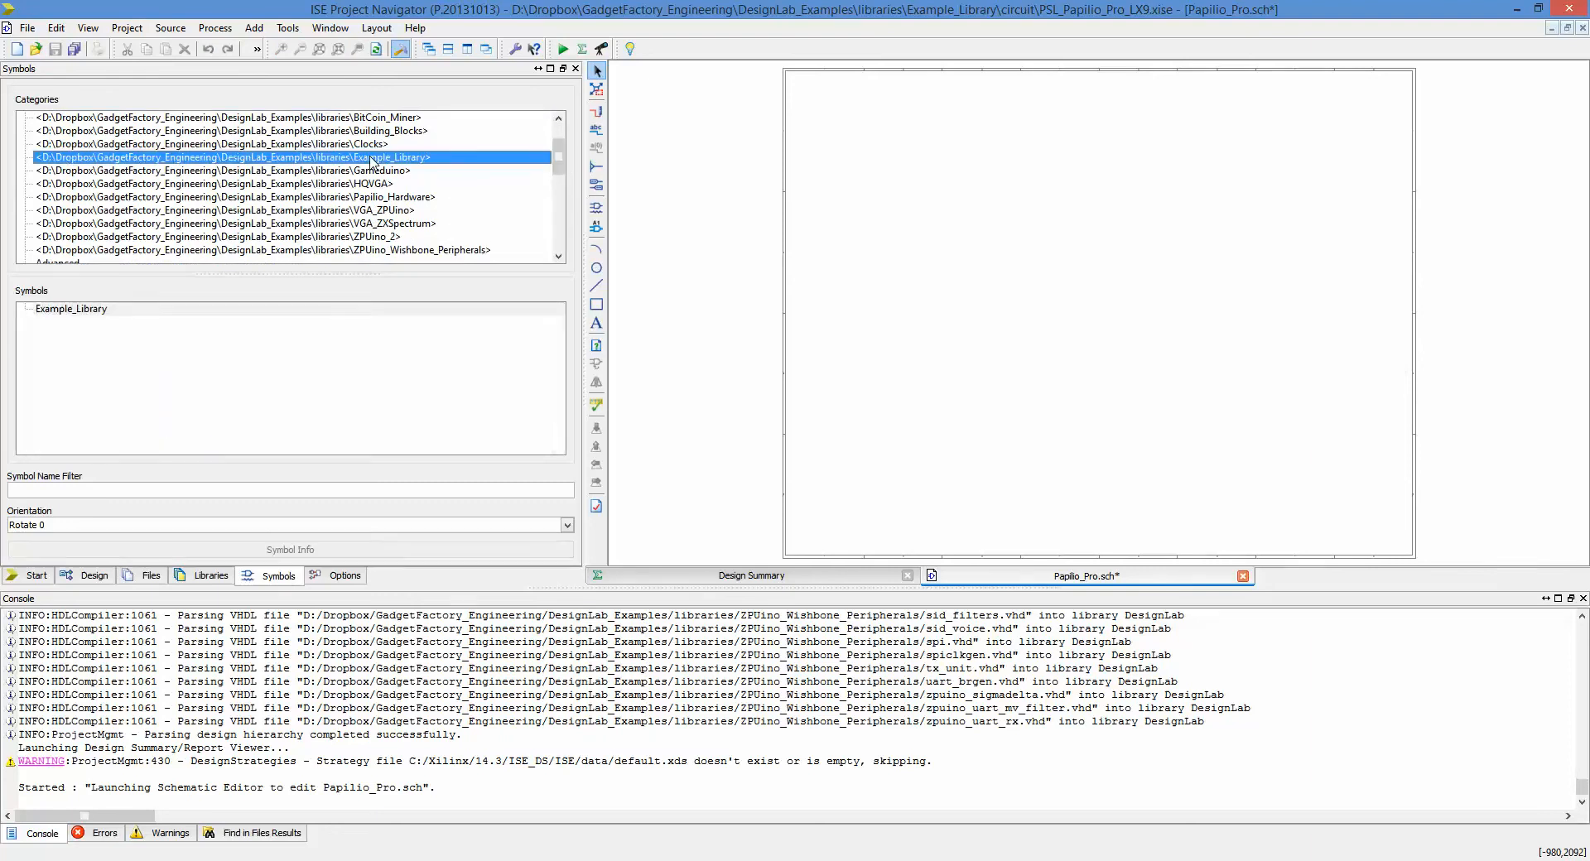
left_click(81, 312)
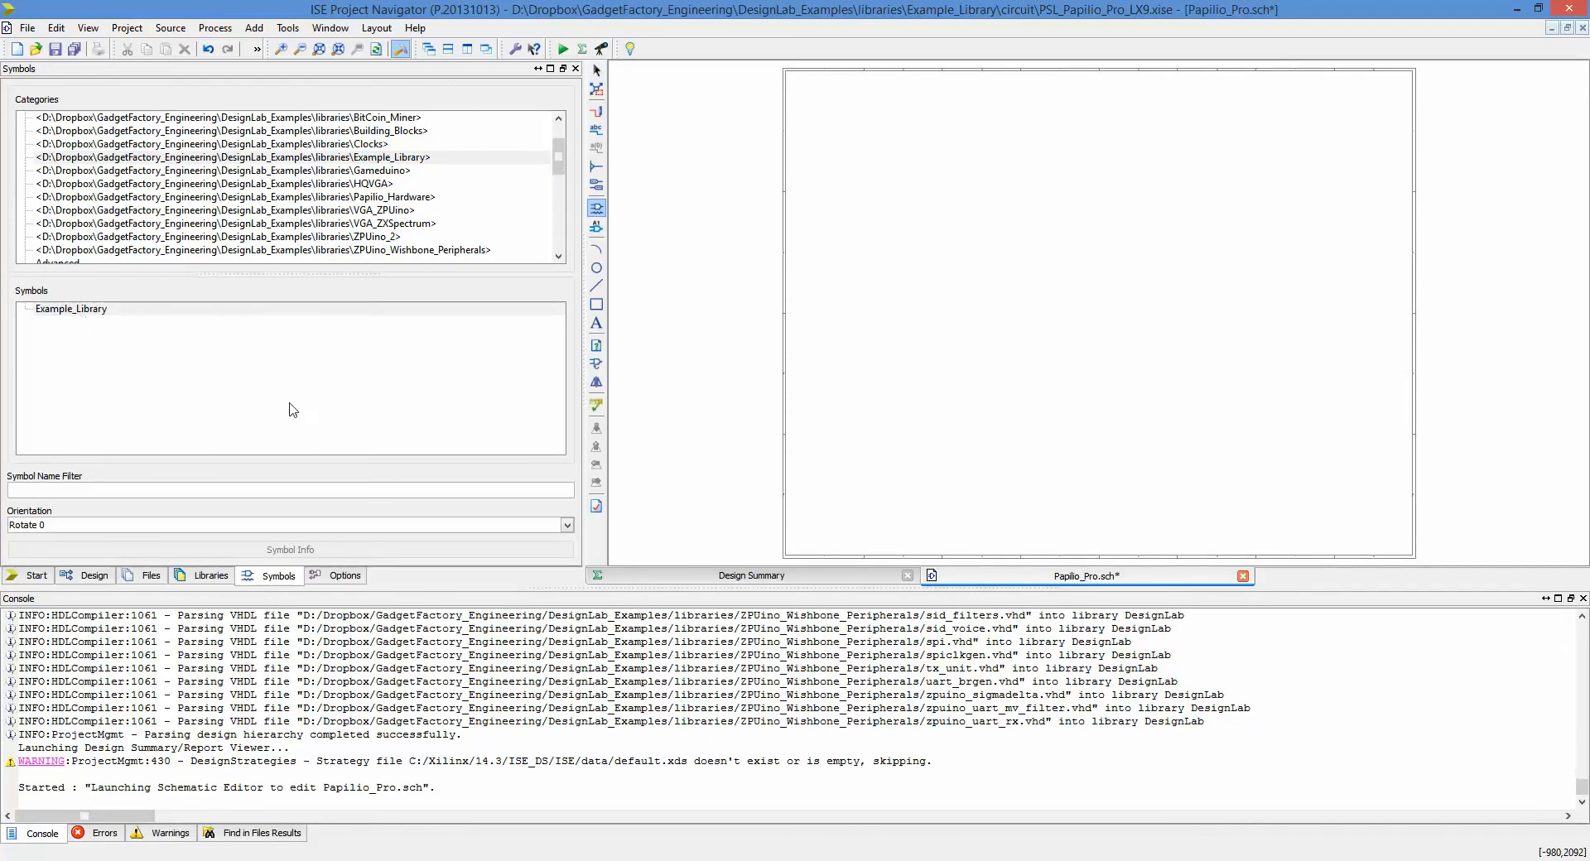
left_click(1078, 329)
key("Escape")
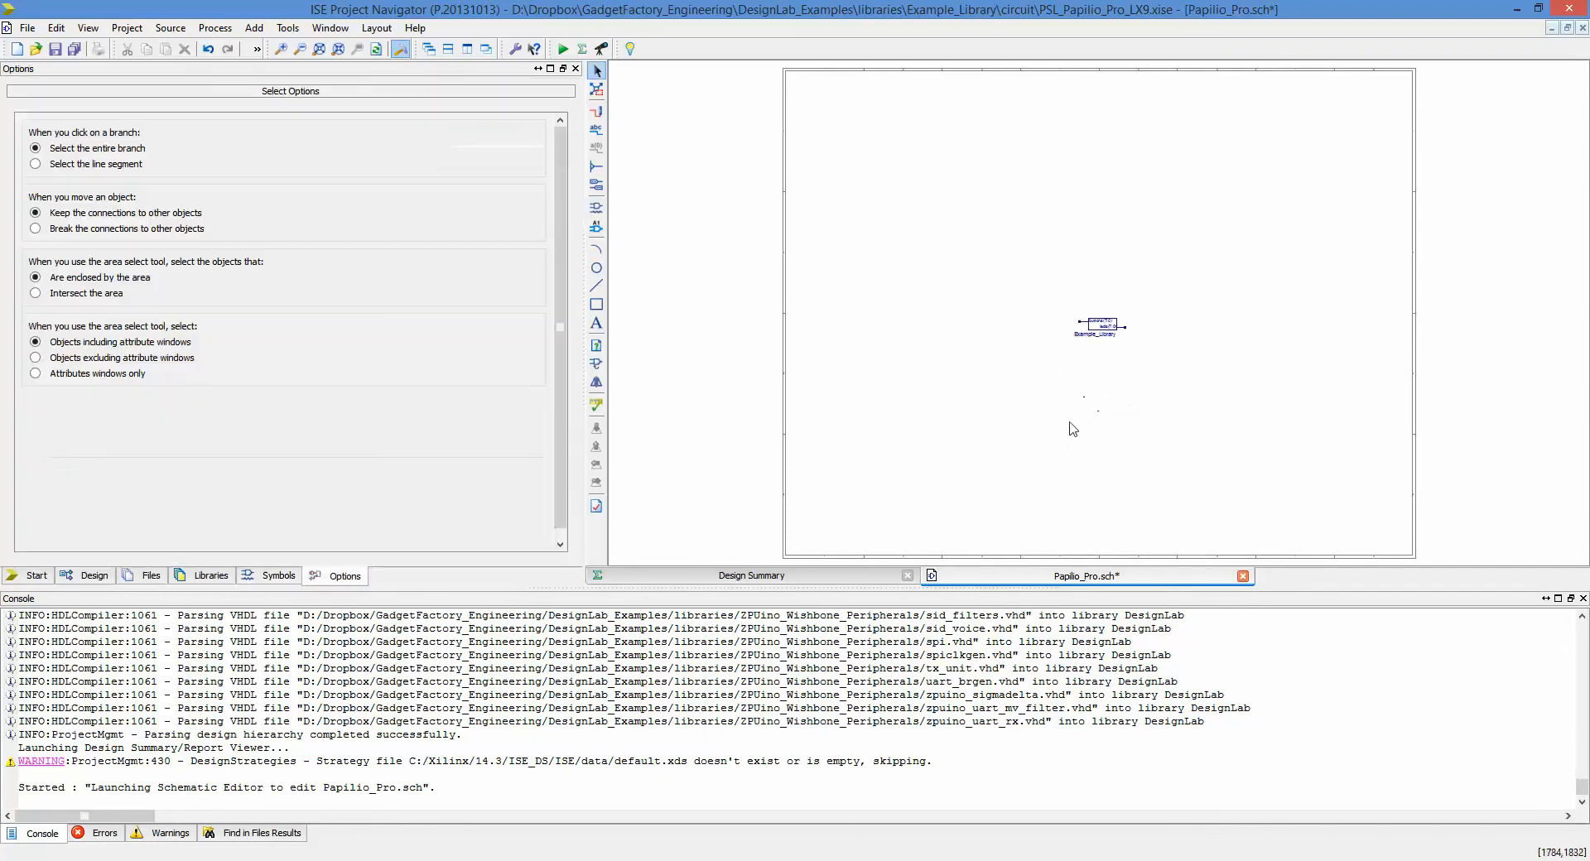
Hide the console and copy the WING_AL0 to WING_AL7 pins from Utility.sch into Papilio_Pro.sch, above the Example_Library symbol.
left_click(400, 48)
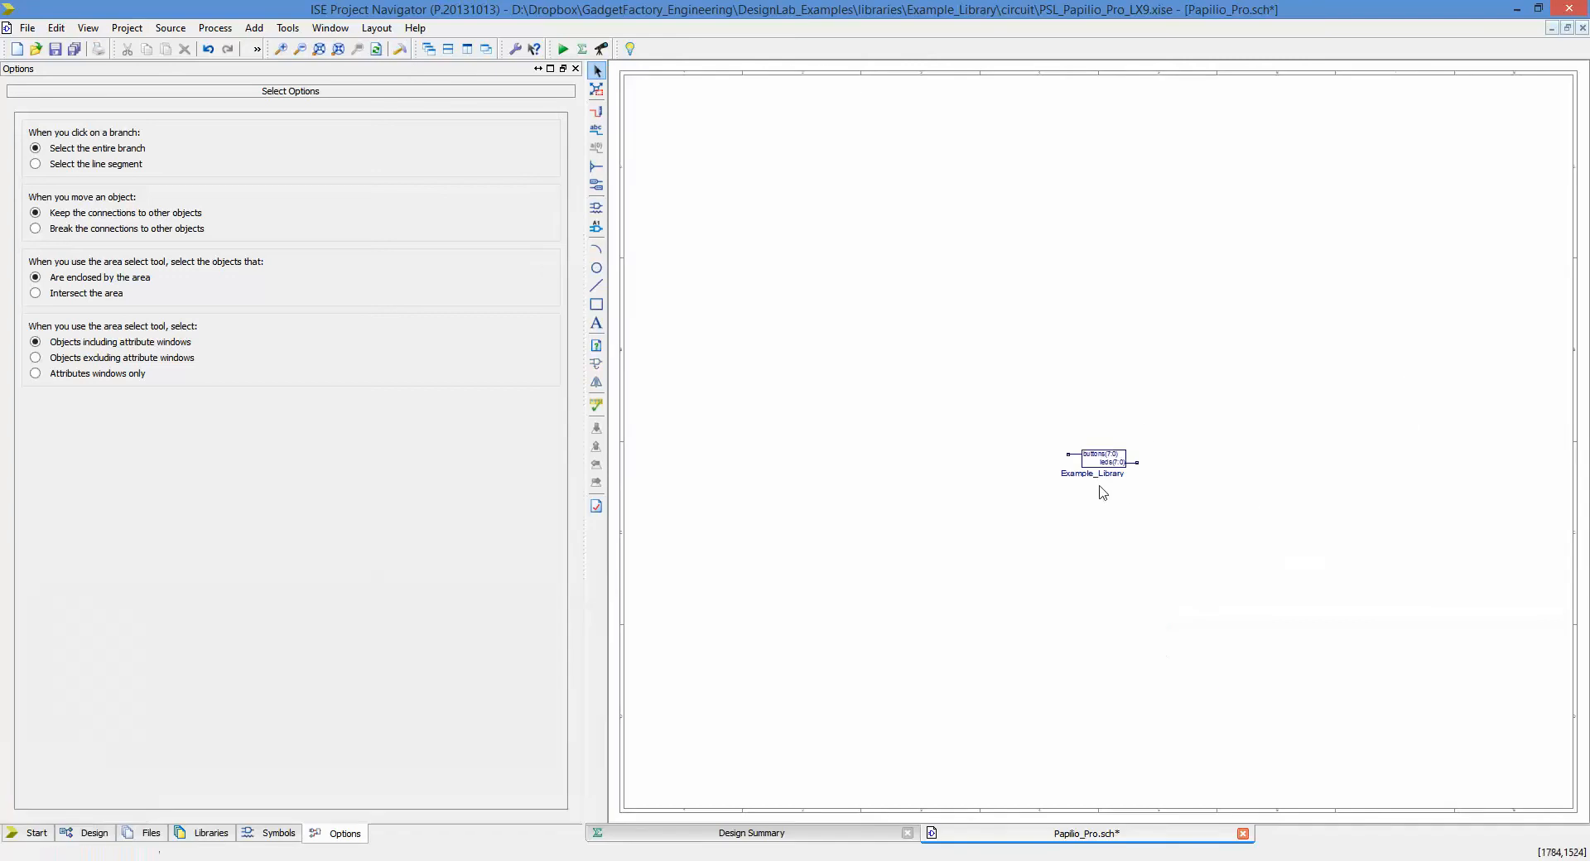
scroll(1124, 487, "up", 3)
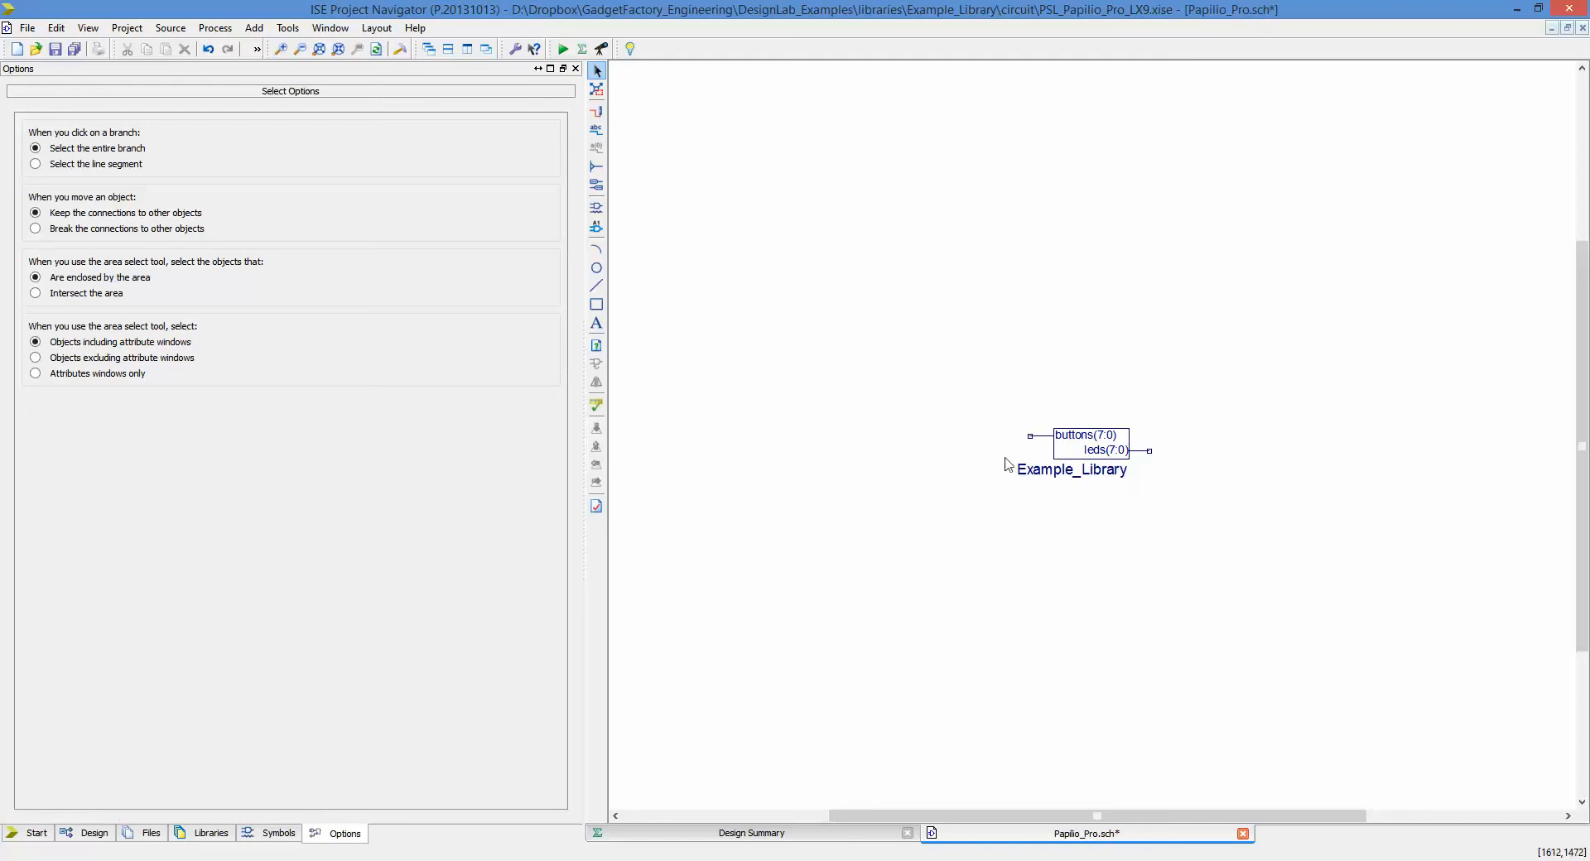
left_click(93, 833)
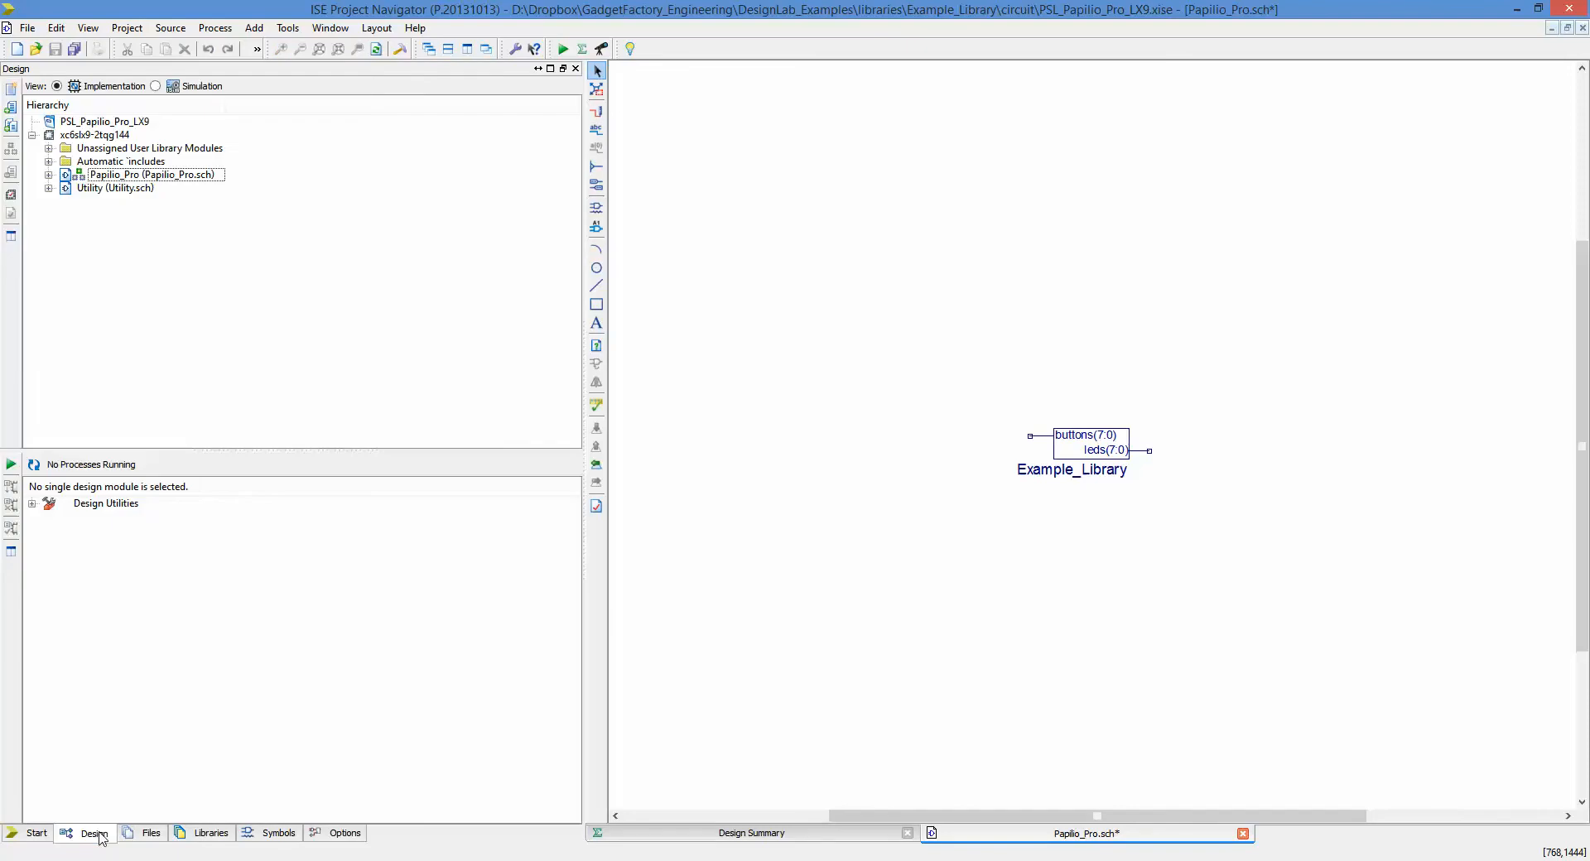
double_click(92, 190)
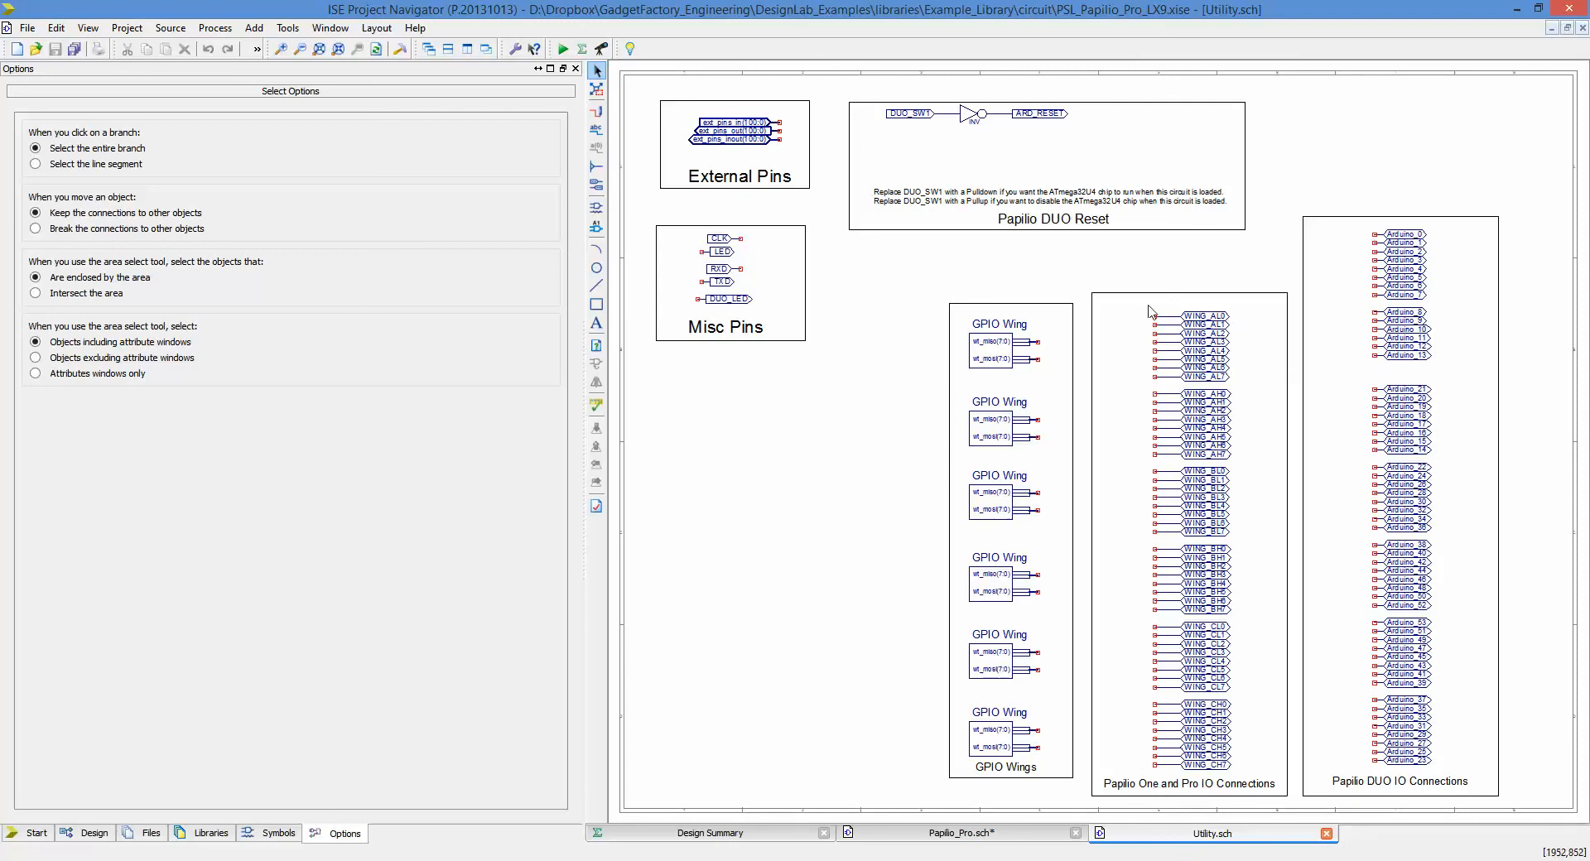
left_click_drag(1133, 304, 1253, 394)
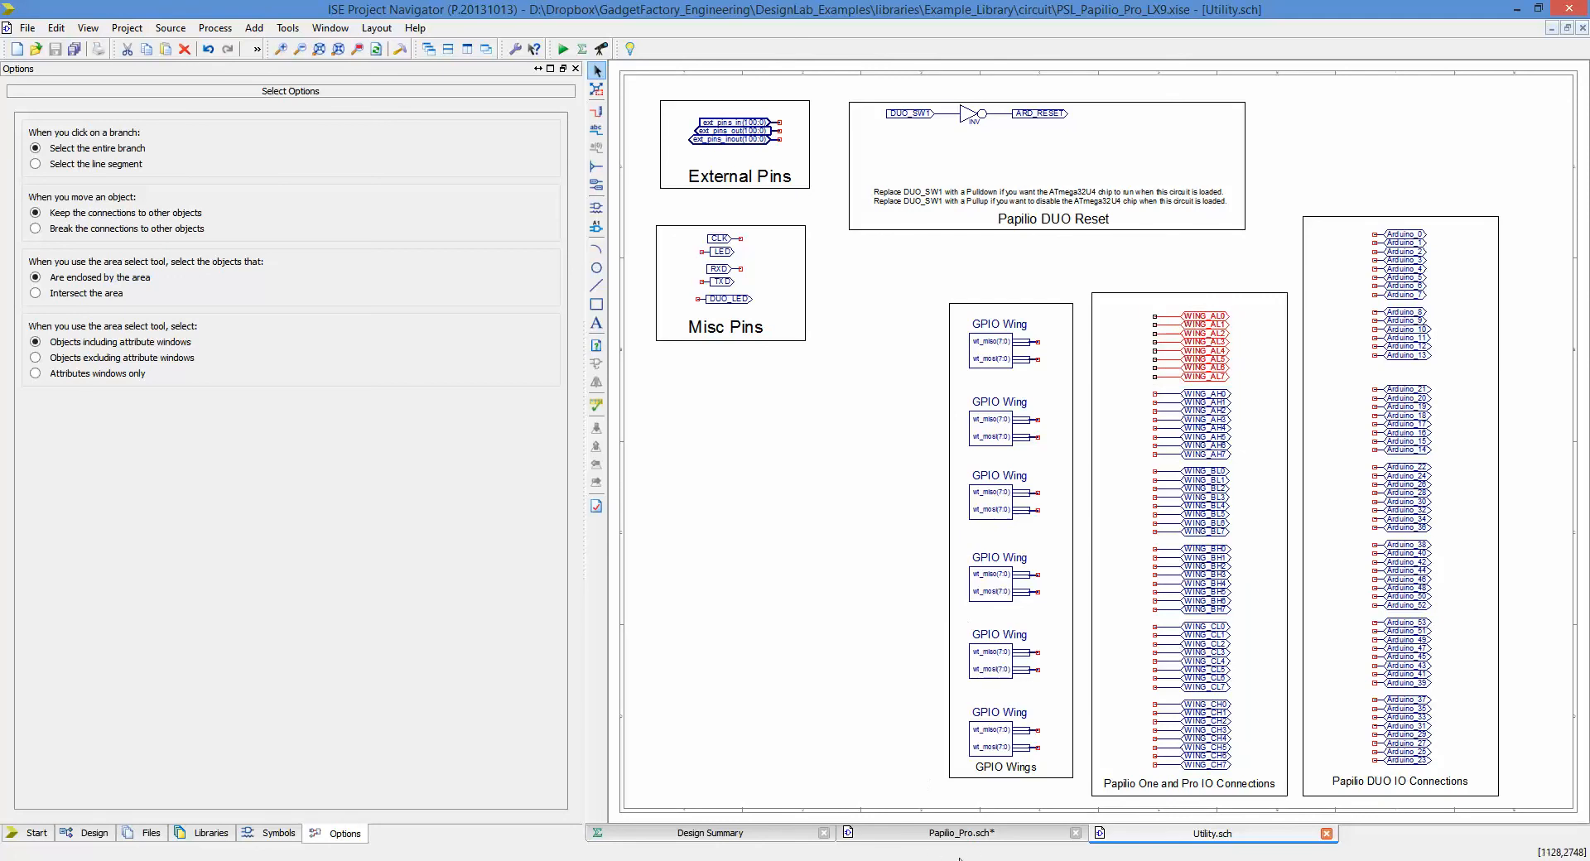
left_click(969, 833)
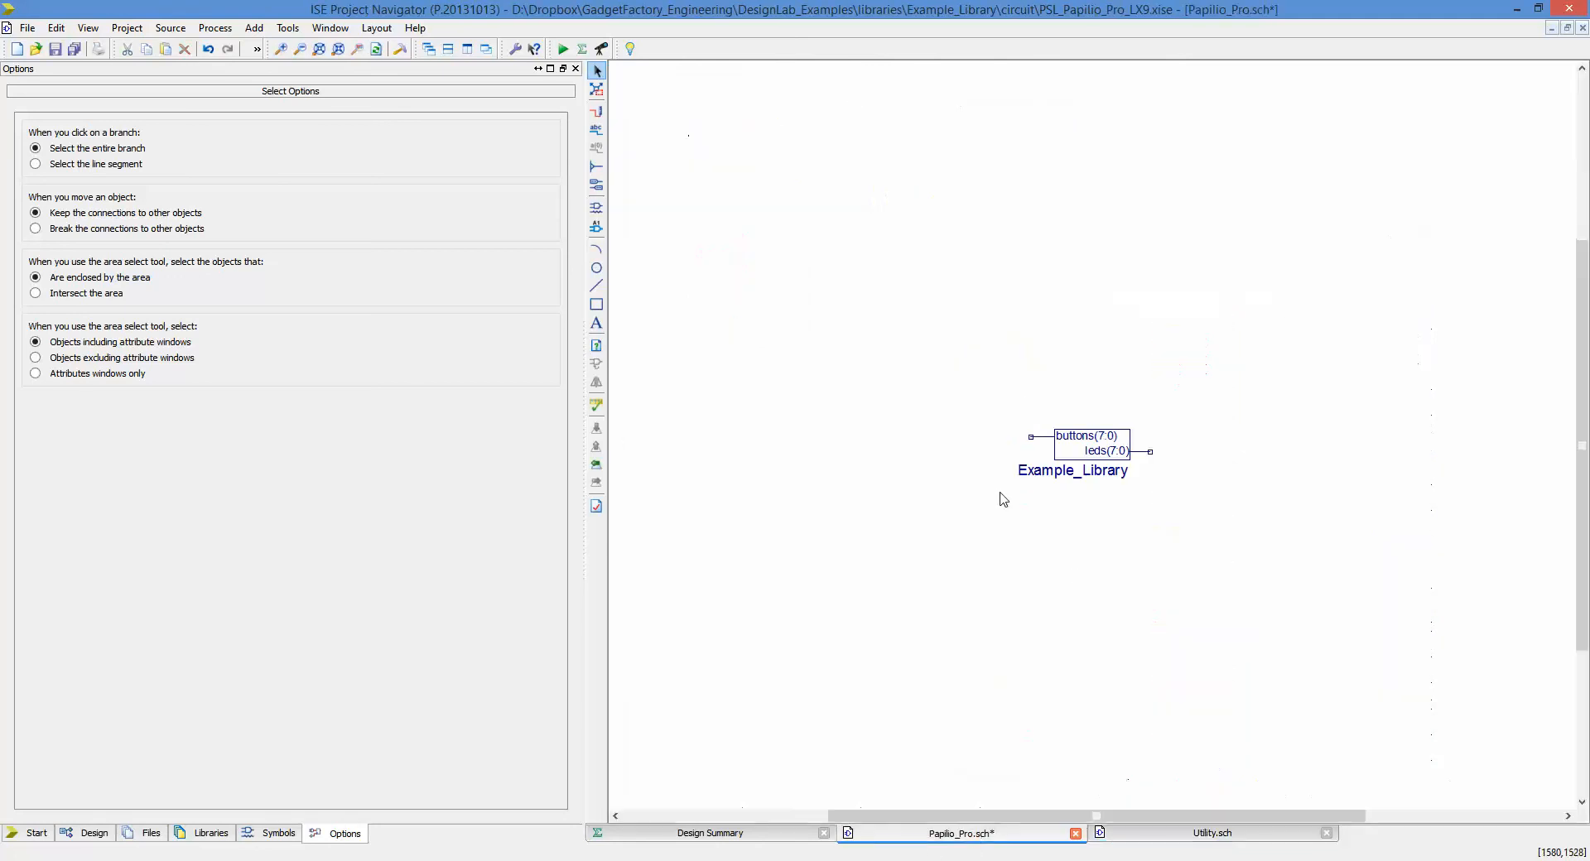
key("ctrl+v")
left_click(1067, 217)
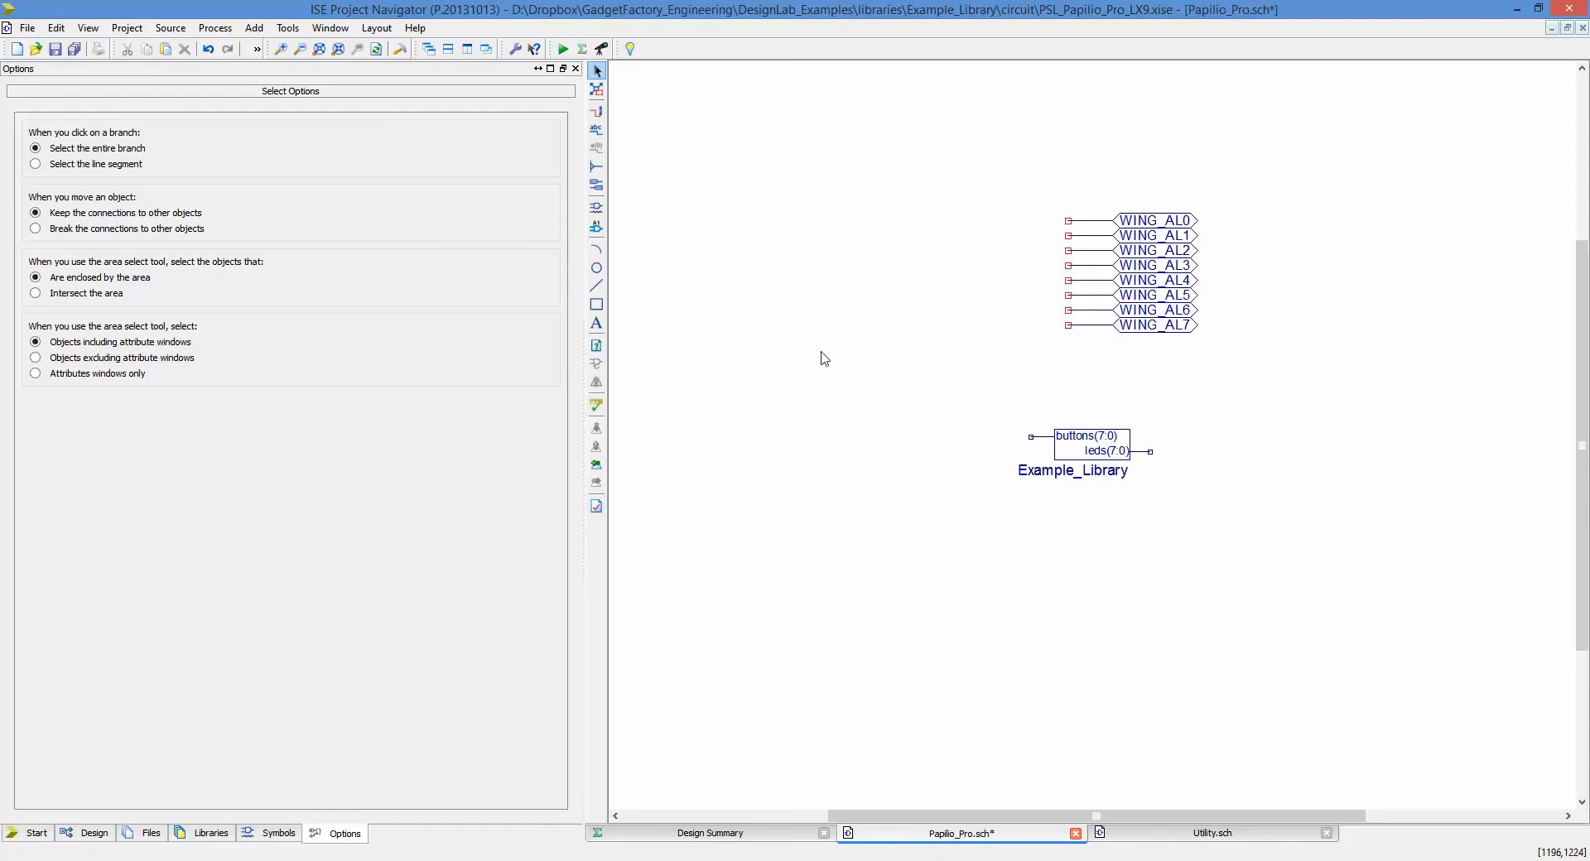
left_click(596, 111)
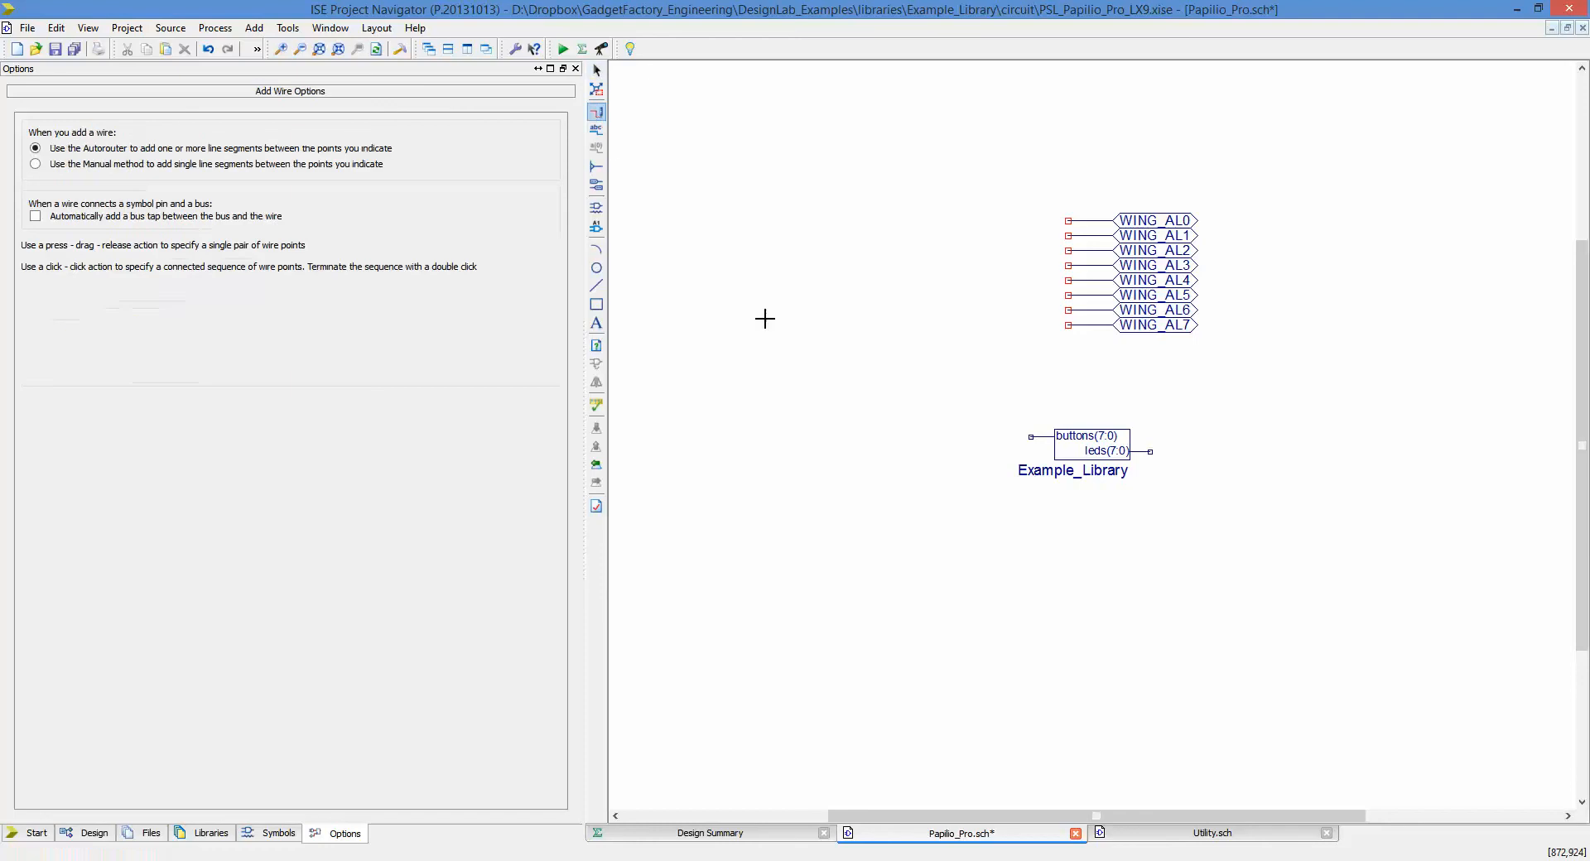
left_click(1149, 451)
key("Escape")
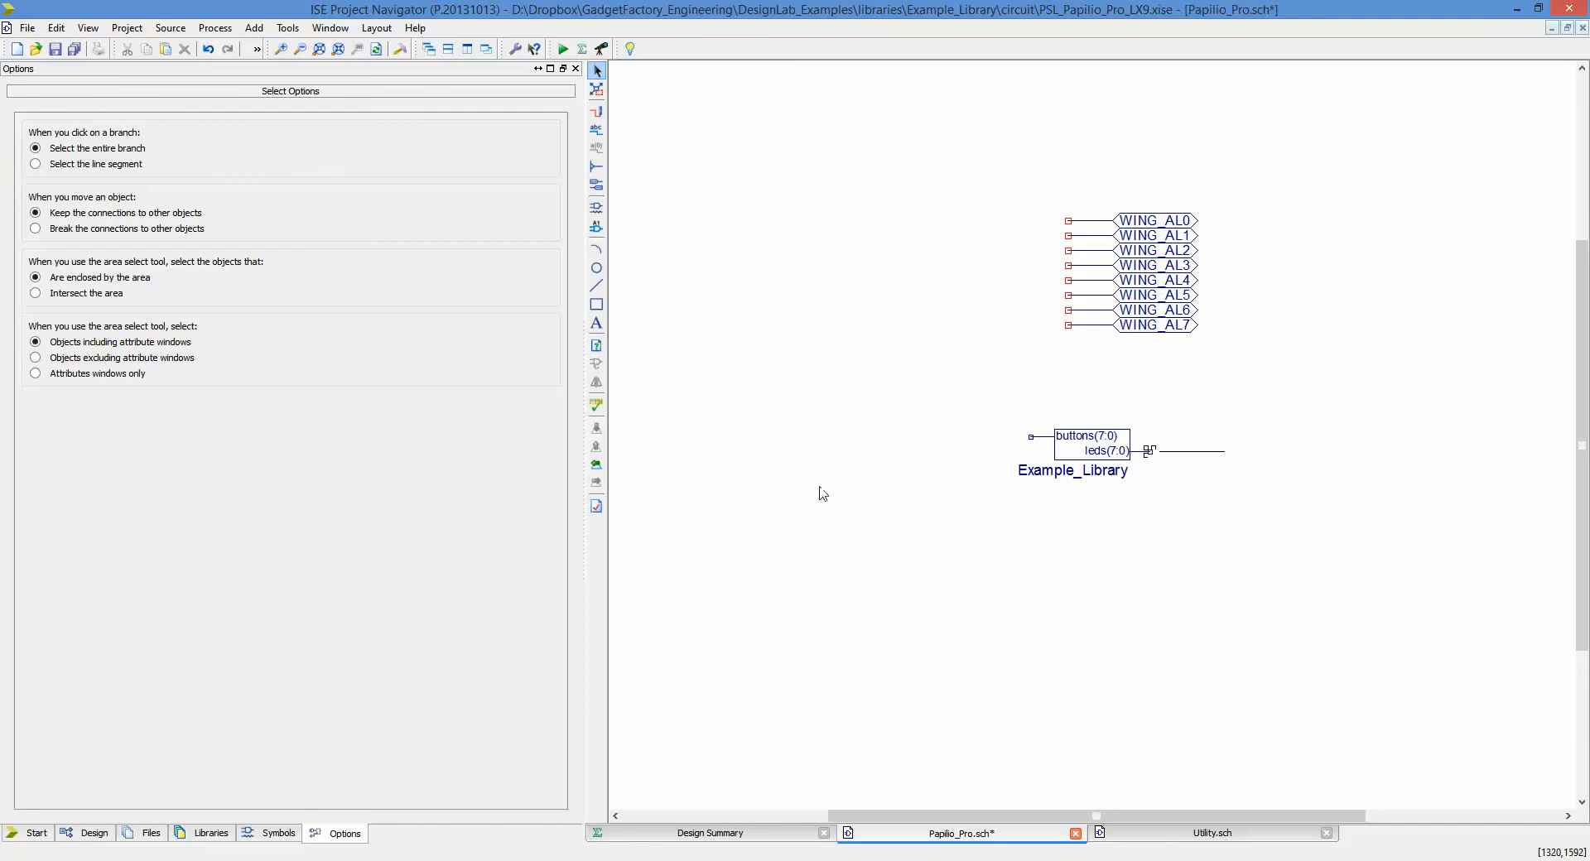
Place a bus8 symbol from the Building_Blocks category with its bus8(7:0) pin on the leds(7:0) output of Example_Library.
left_click(280, 833)
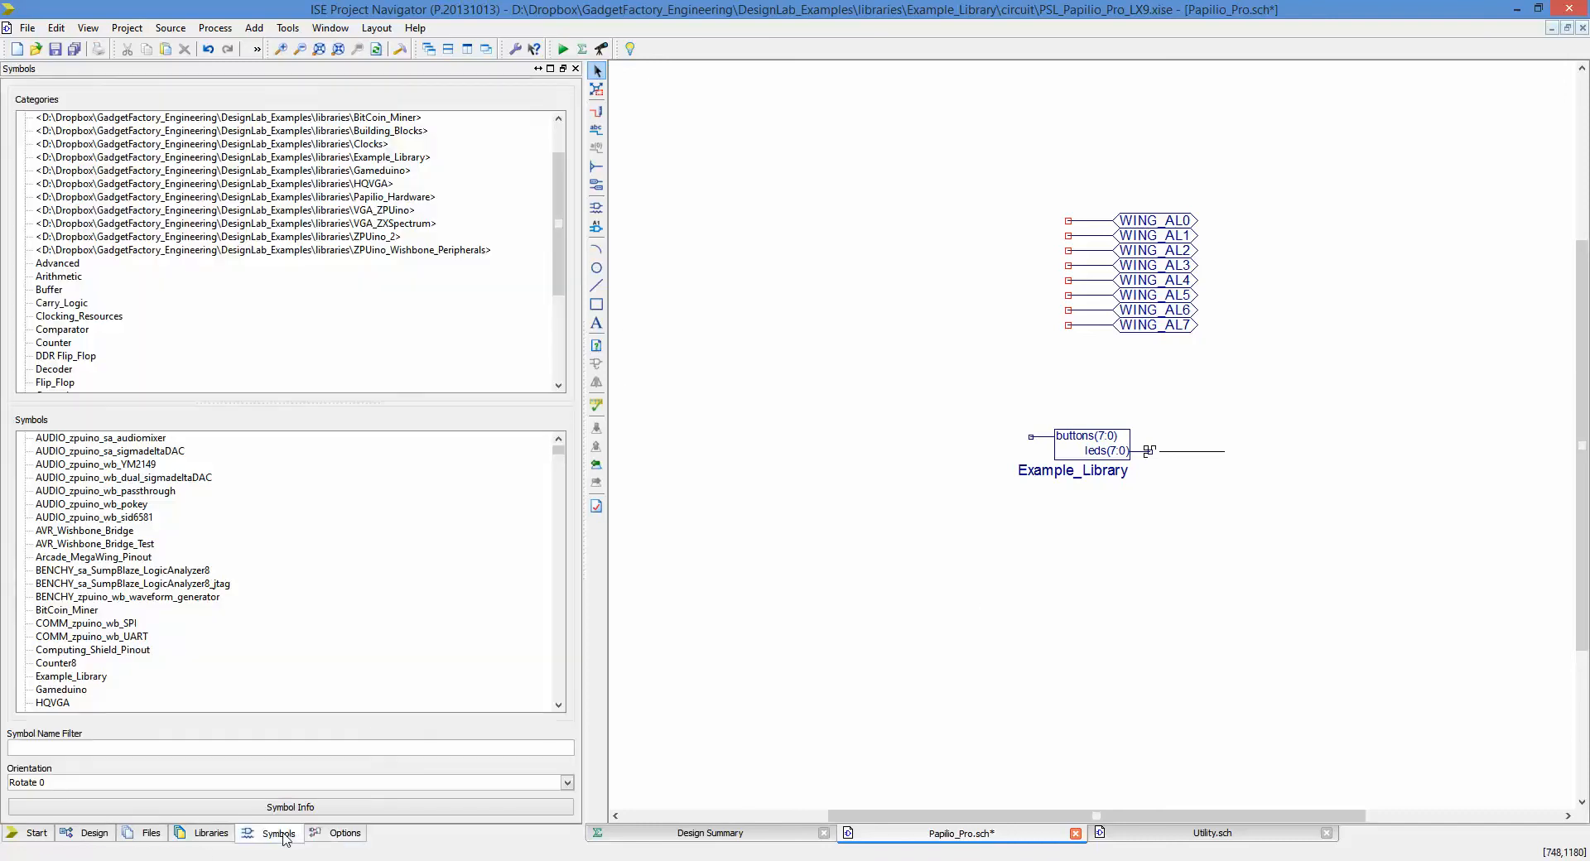
left_click(384, 131)
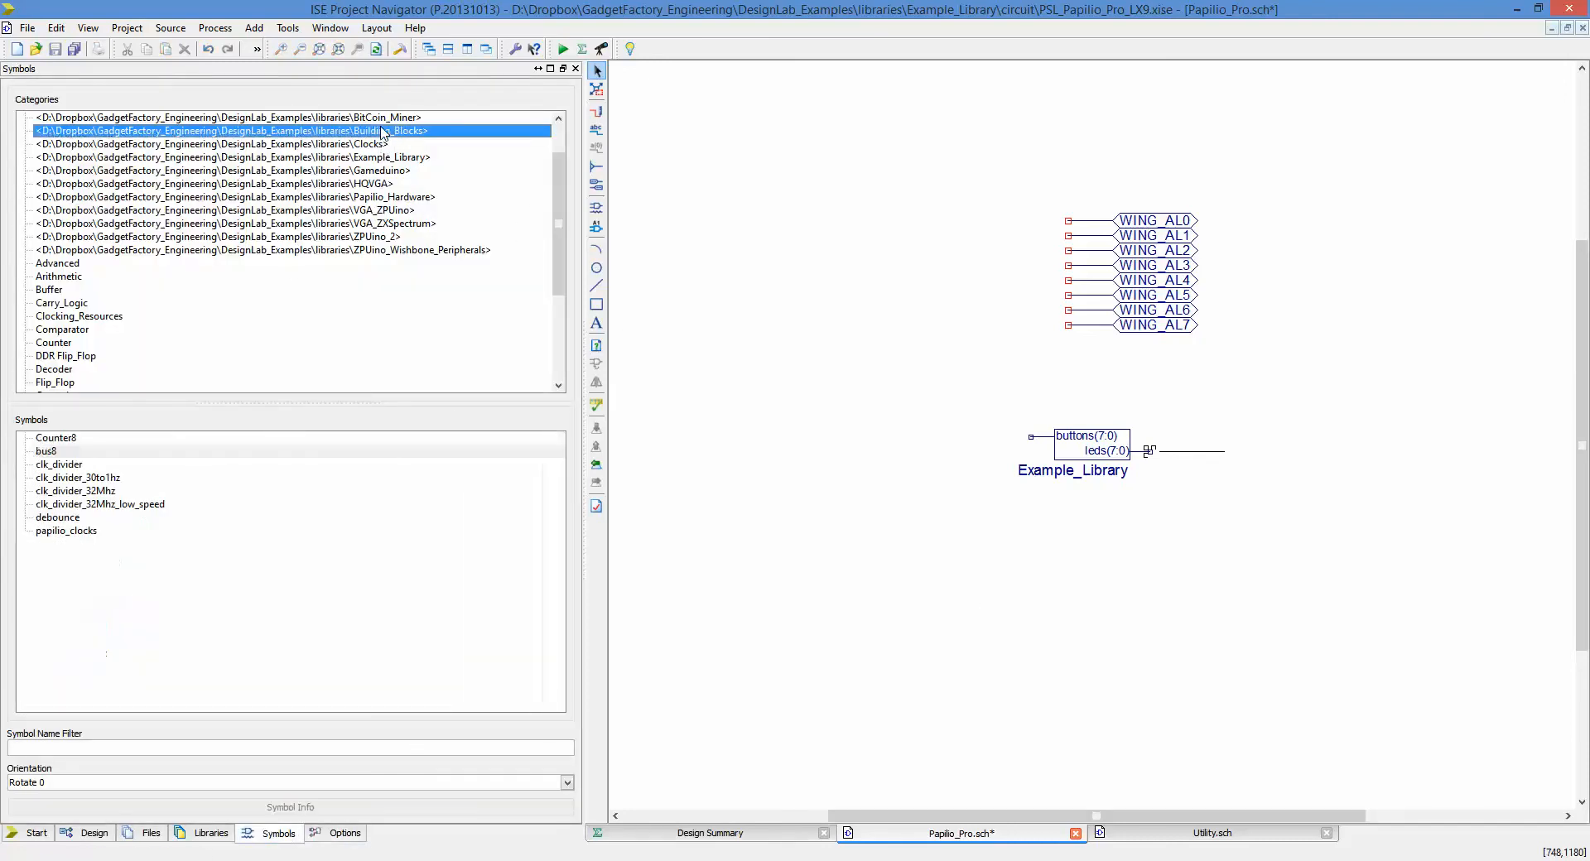
left_click(55, 452)
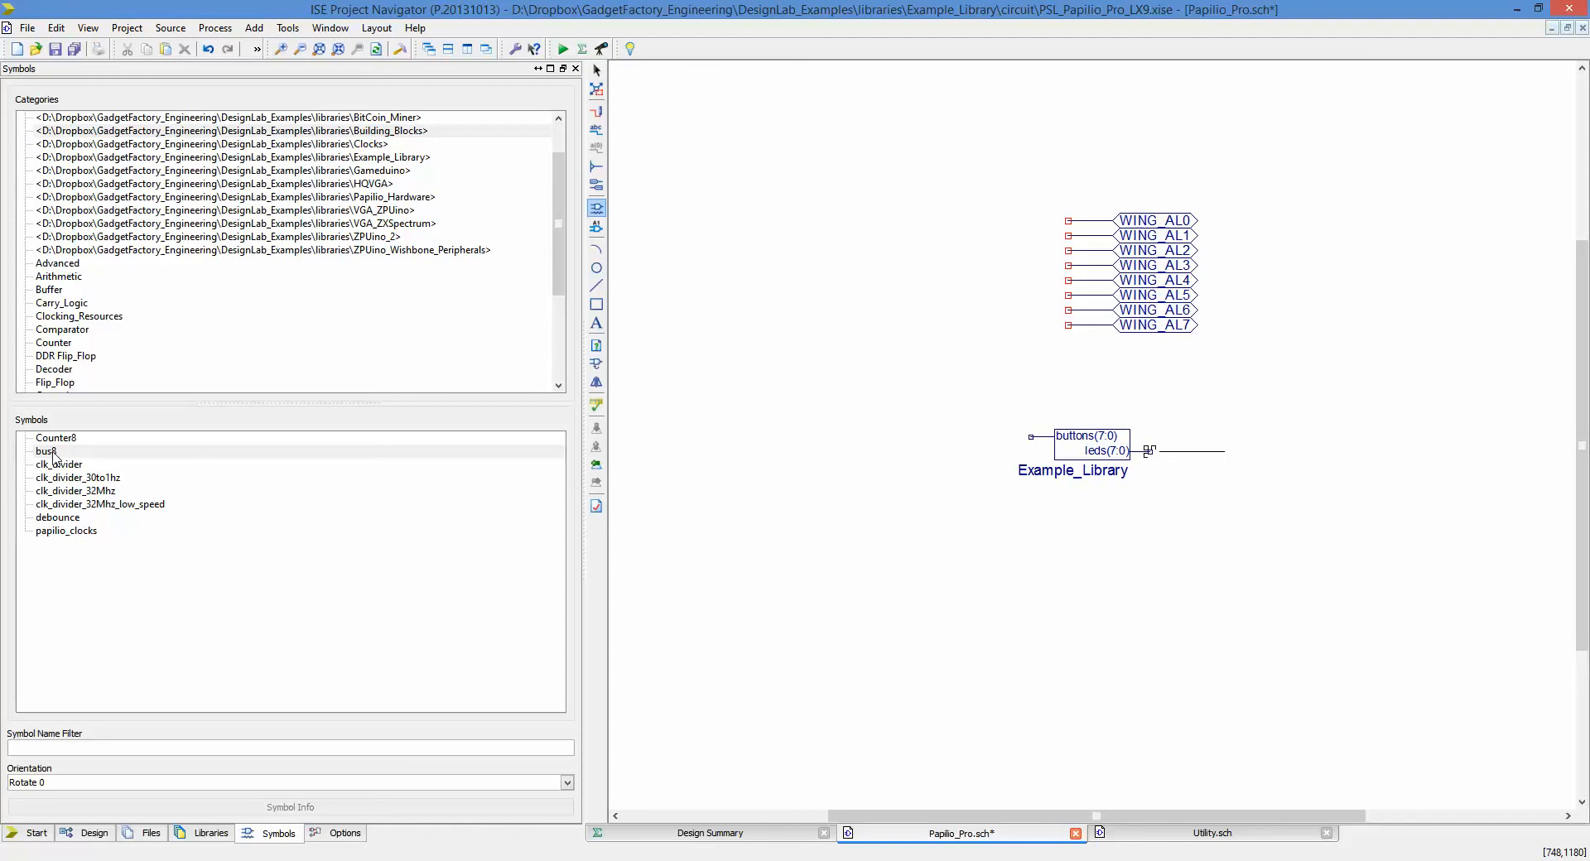
left_click(1147, 571)
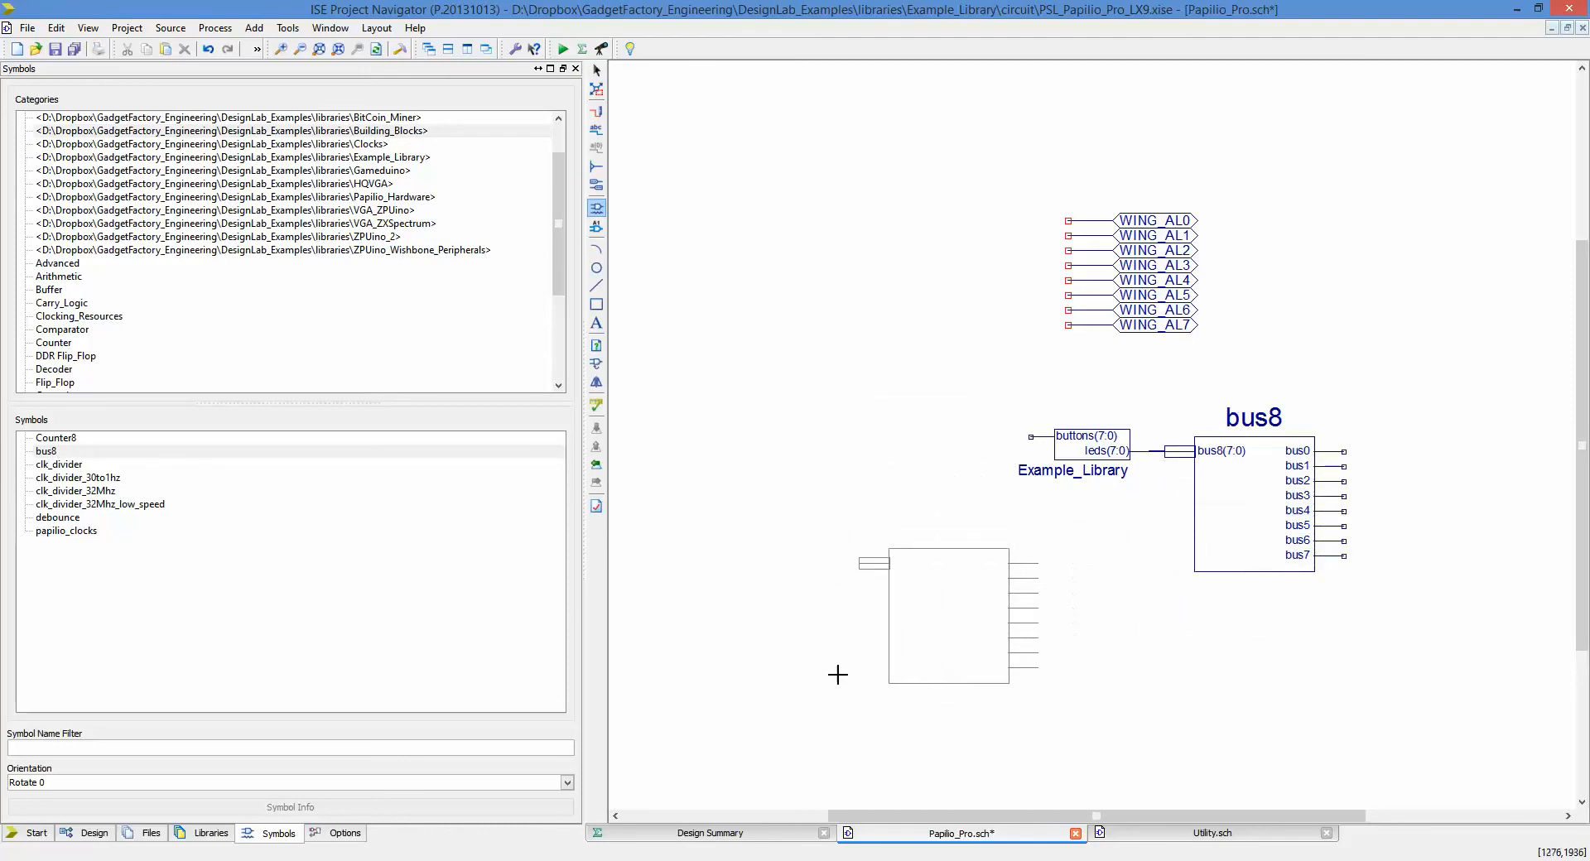
Place a second bus8 symbol, rotated 180, with its bus8(7:0) pin on the buttons(7:0) input of Example_Library.
left_click(216, 782)
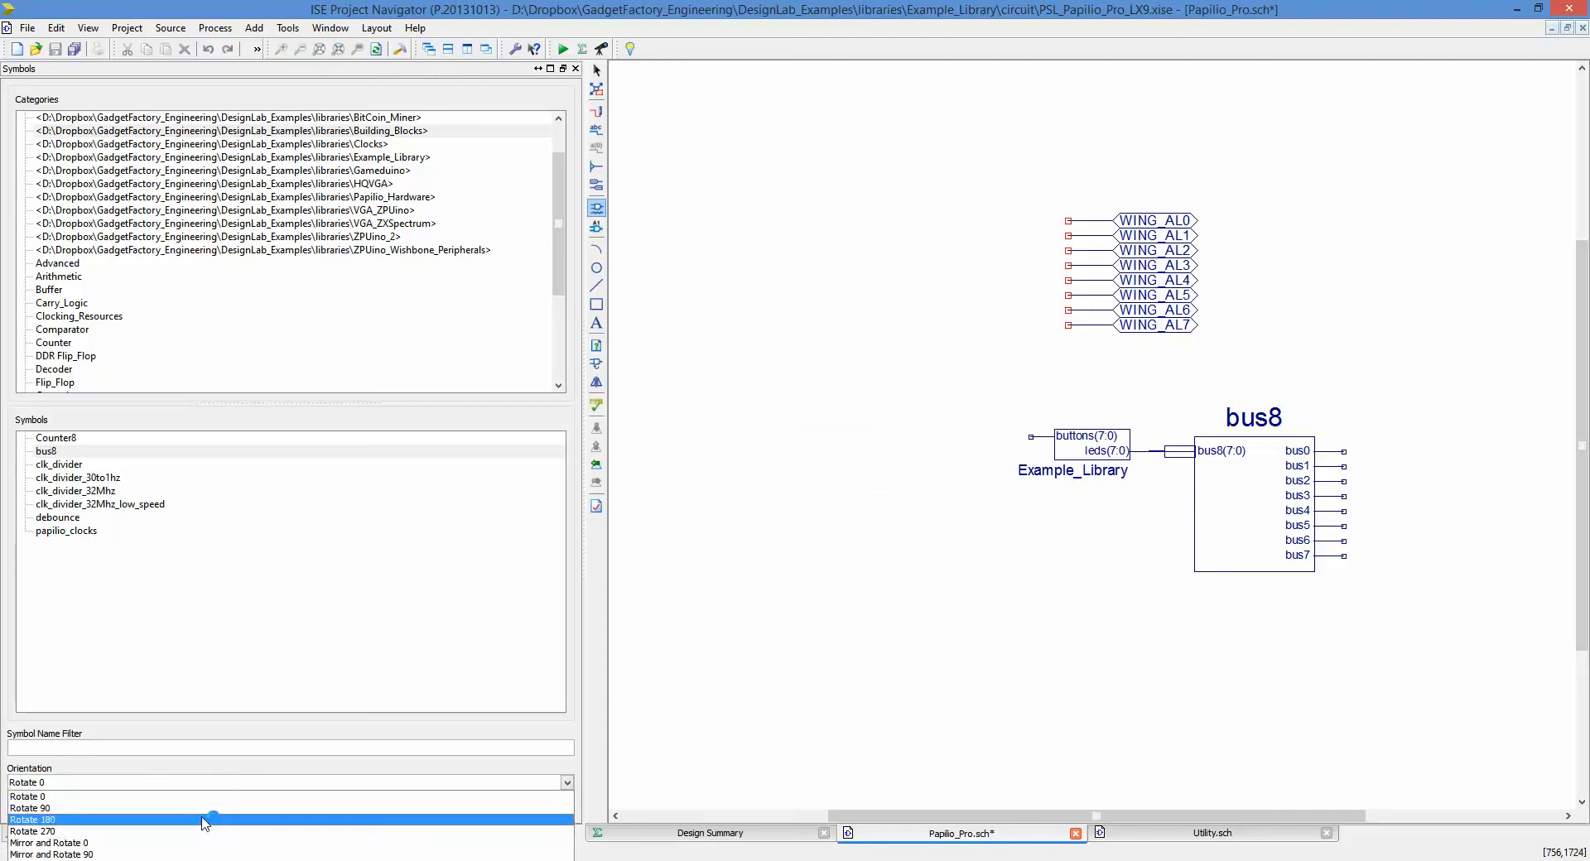
left_click(207, 820)
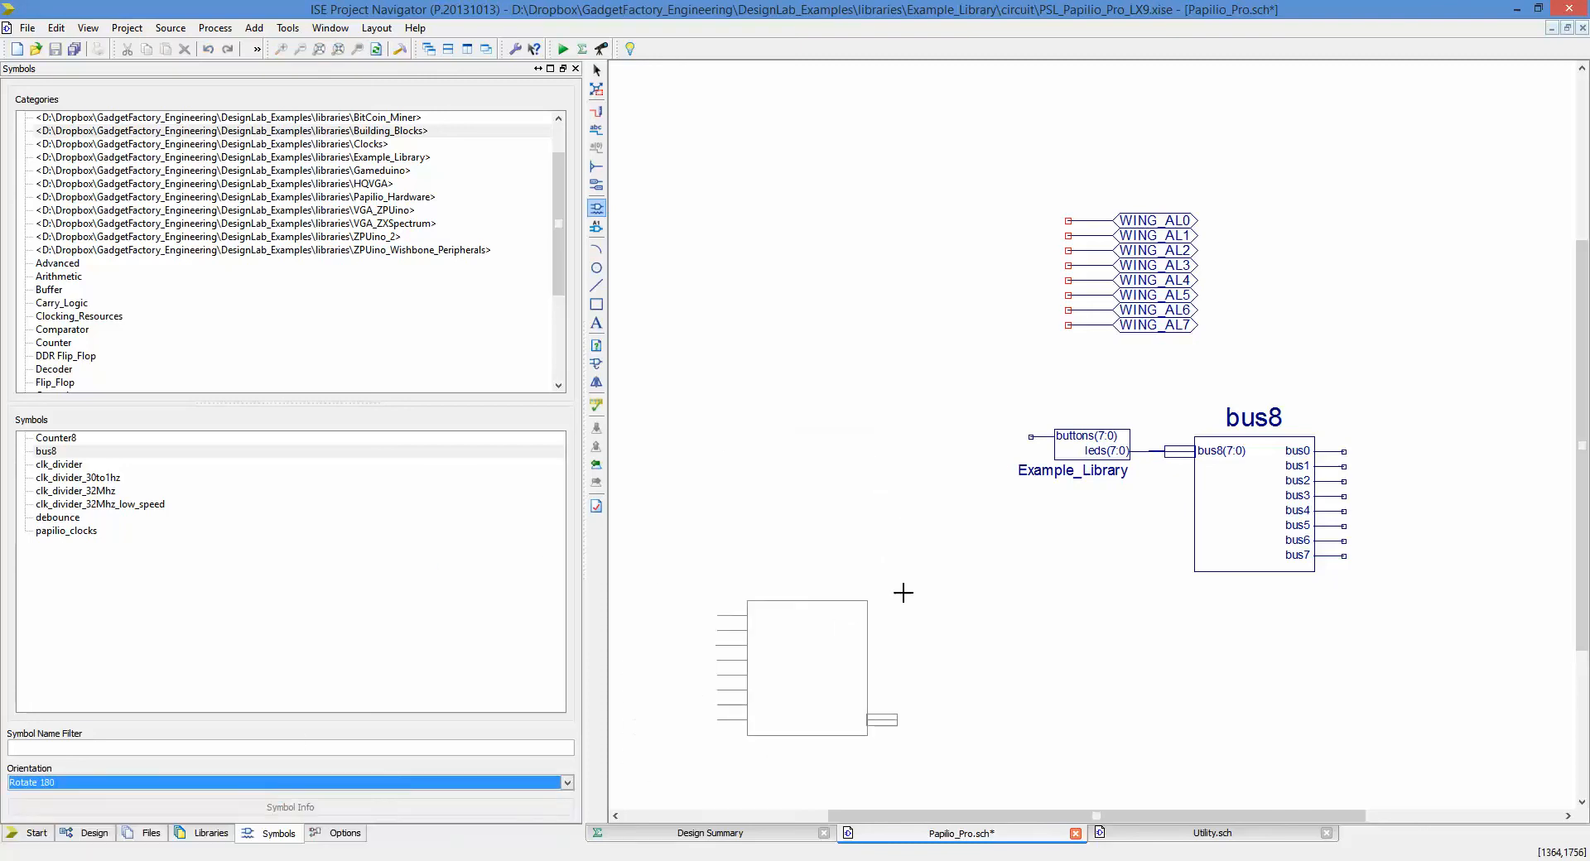
left_click(1025, 320)
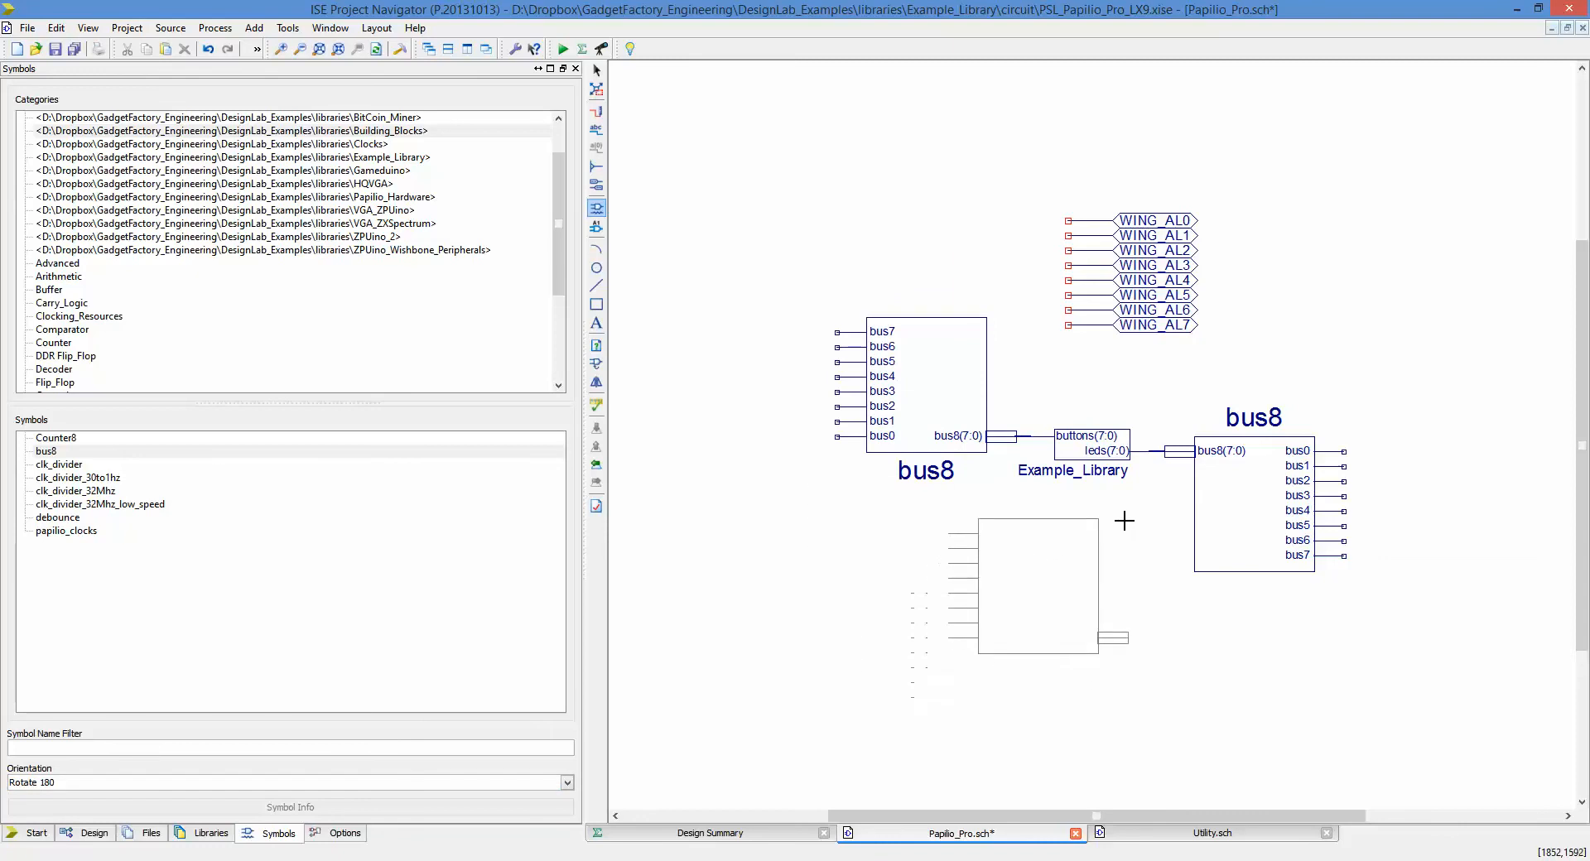
key("Escape")
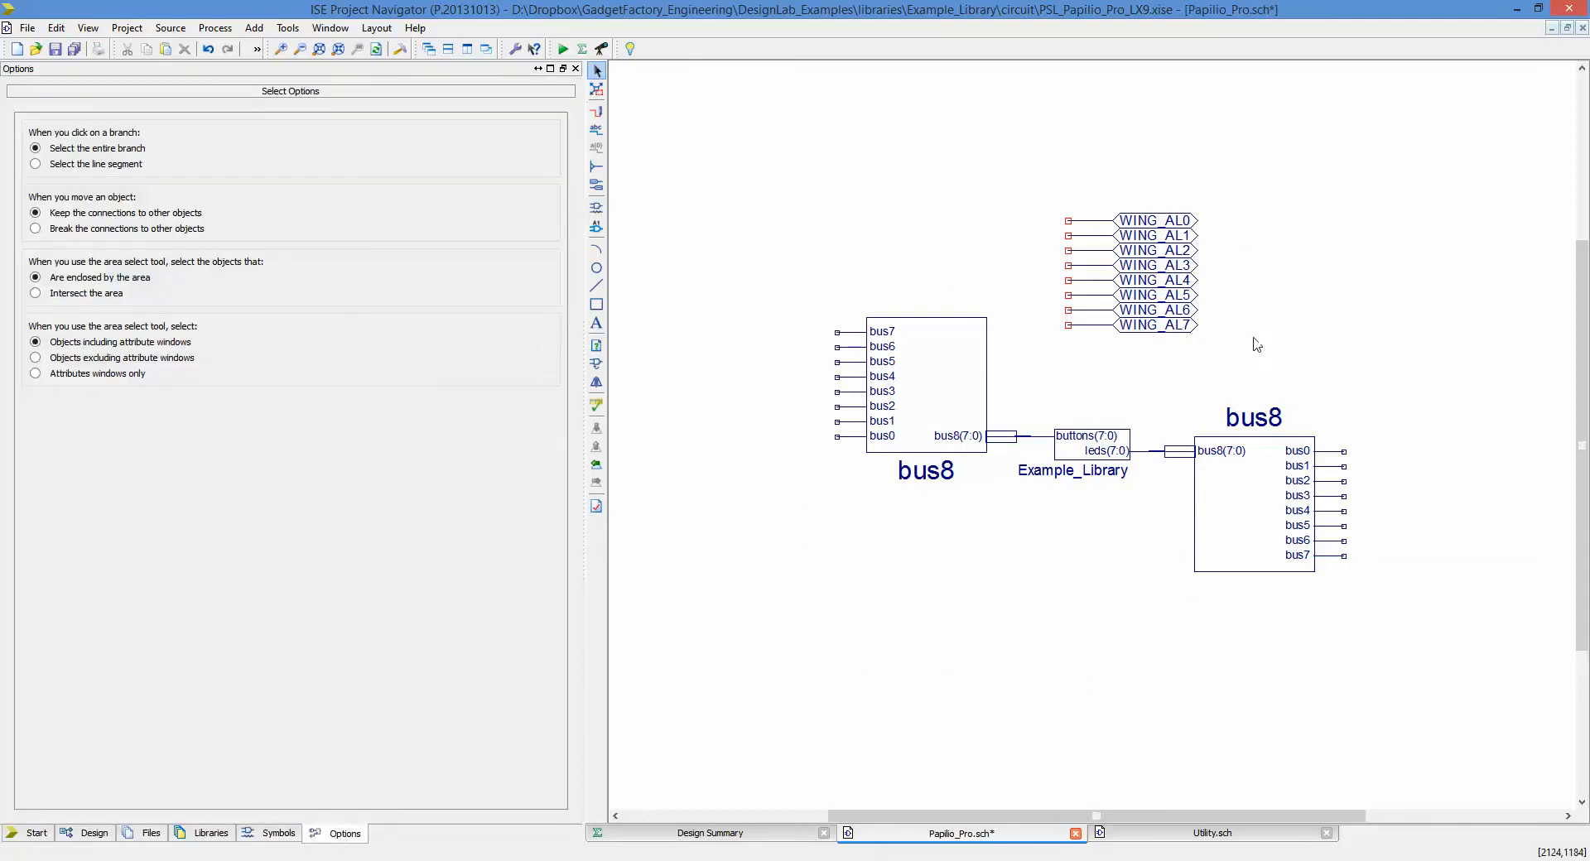
Move the WING_AL0 to WING_AL7 pins onto the bus0 to bus7 pins of the bus8 symbol on the leds side.
left_click_drag(1262, 360, 979, 177)
left_click_drag(1153, 283, 1430, 519)
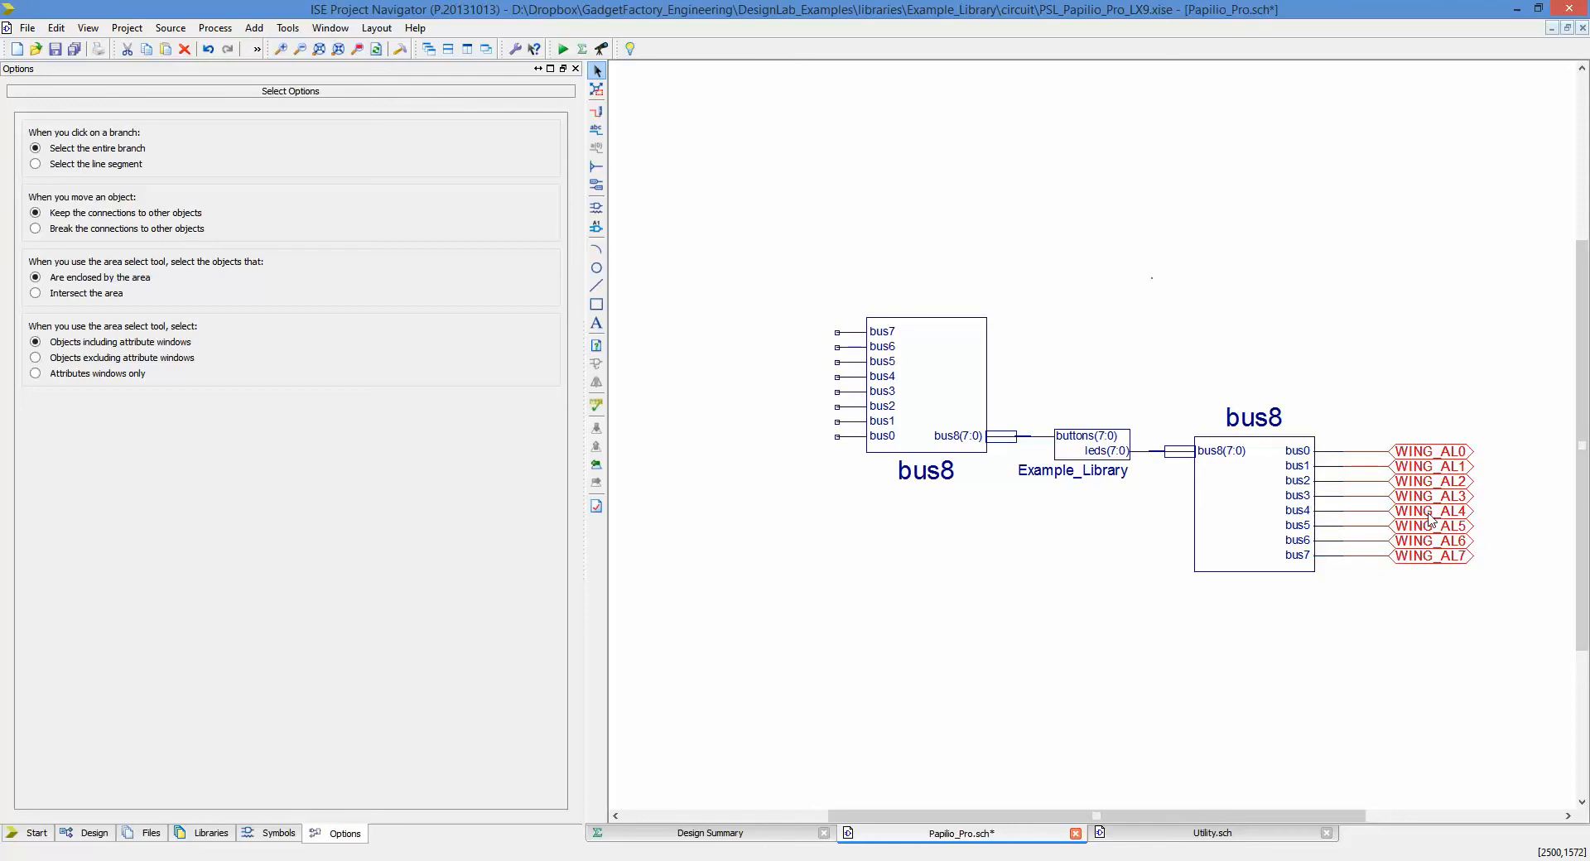
Copy the WING_AH0 to WING_AH7 pins from Utility.sch into Papilio_Pro.sch, beside the bus8 symbol on the buttons side.
left_click(1171, 841)
left_click_drag(1134, 389, 1266, 470)
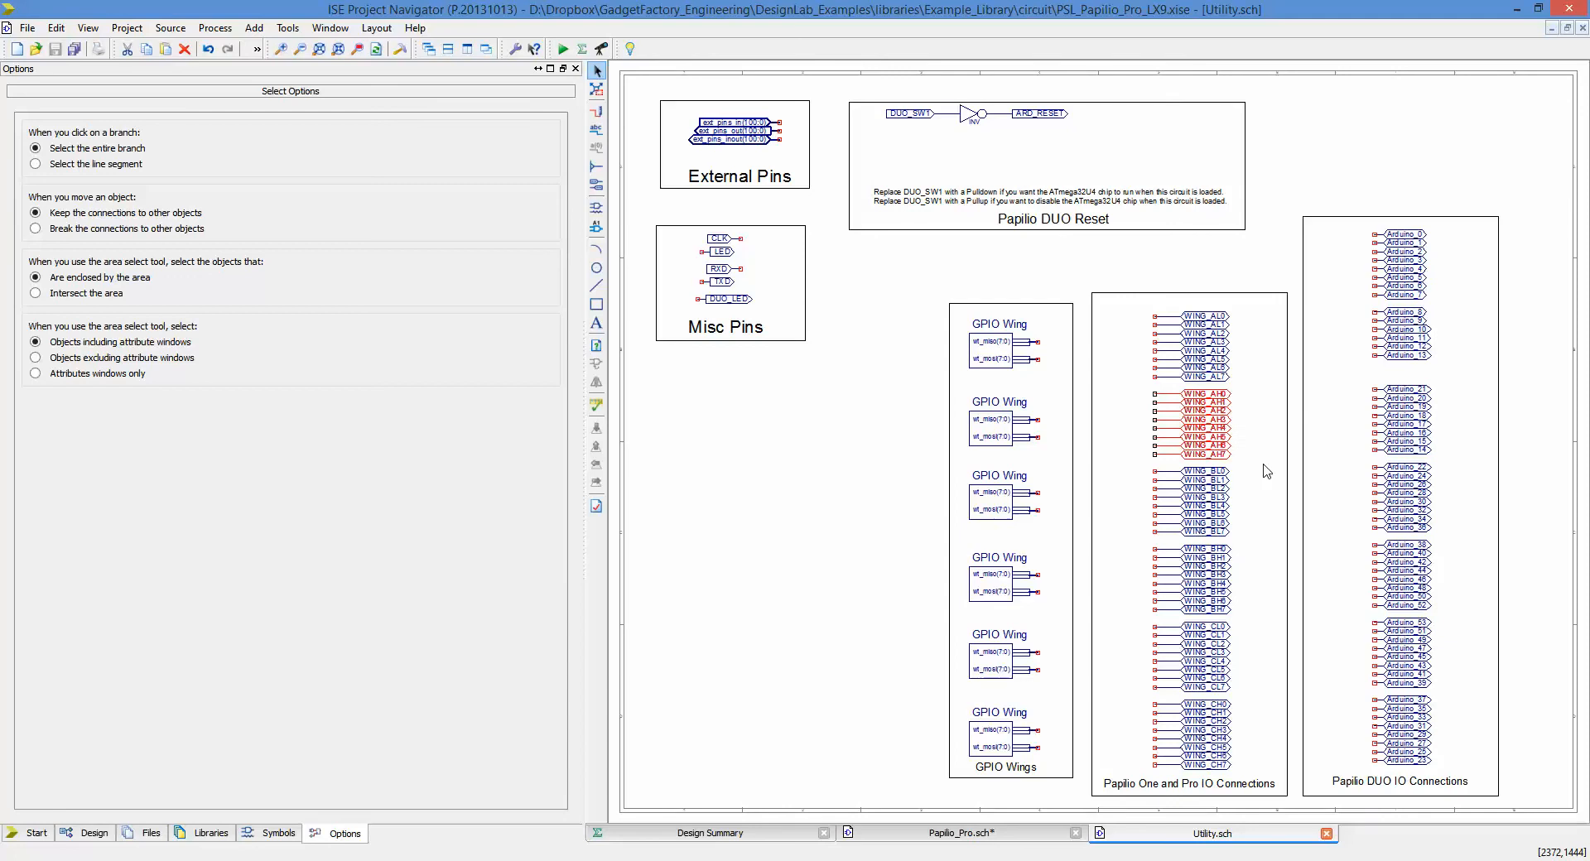
left_click(1003, 834)
key("ctrl+v")
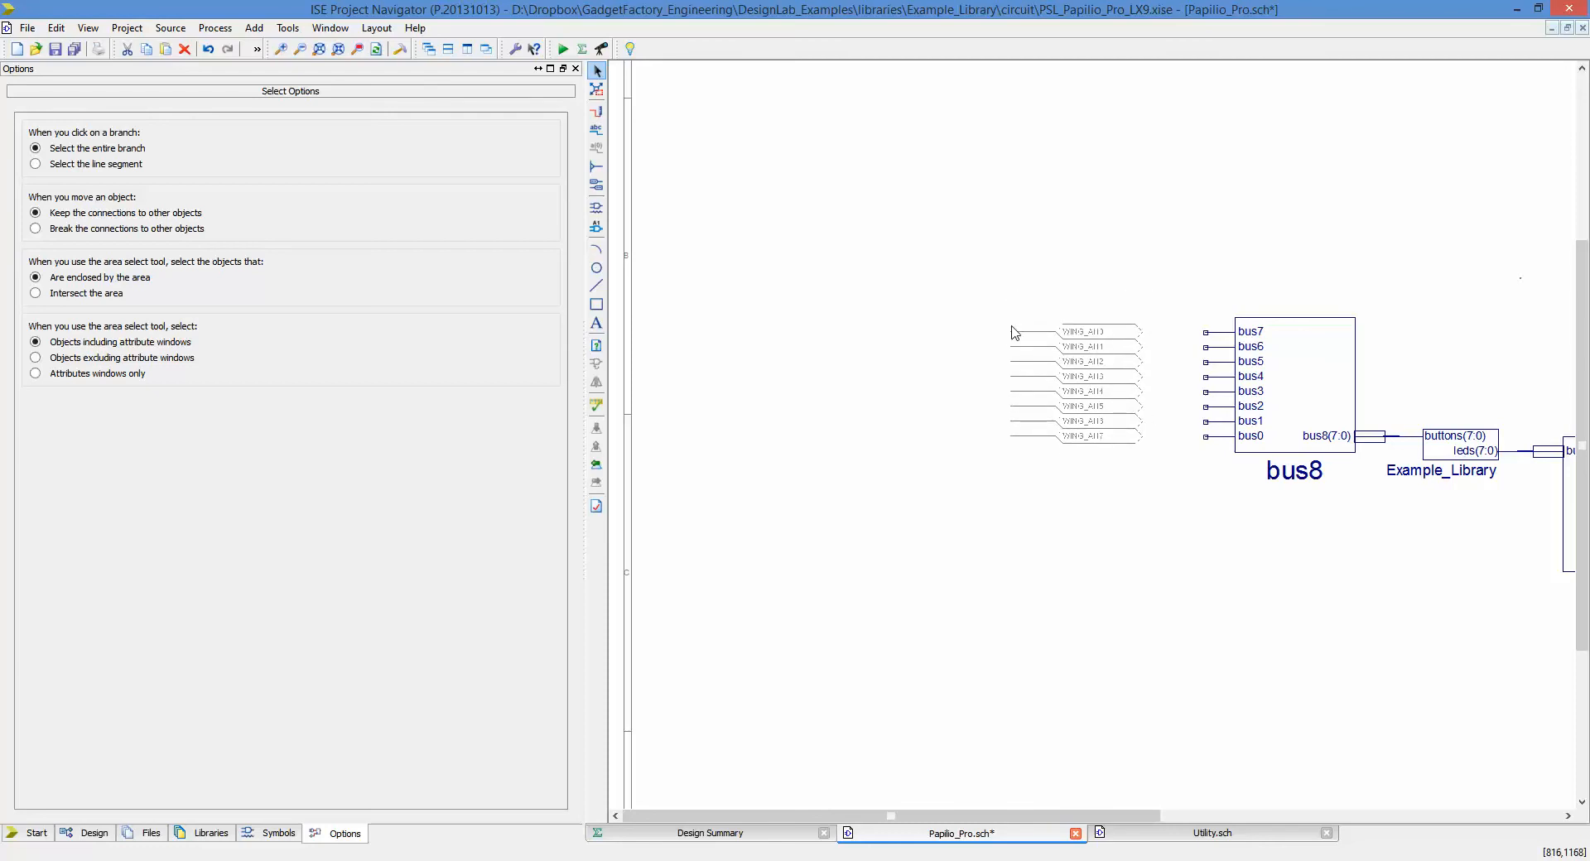
left_click(1003, 356)
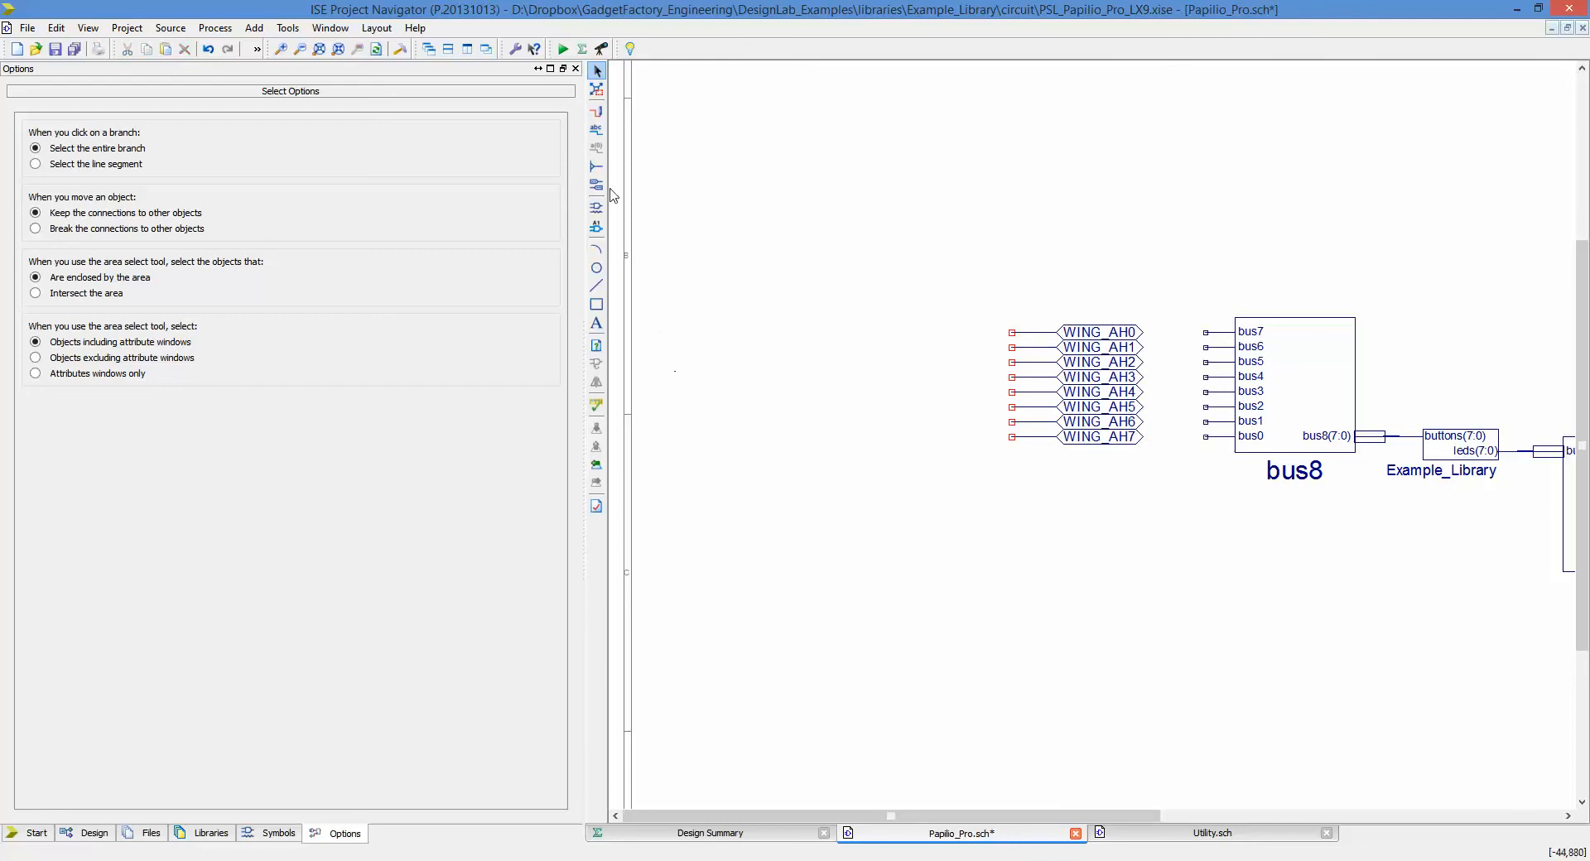
Pick up the net name WING_AH0 from its branch, and delete the copied WING_AH pins.
left_click(596, 130)
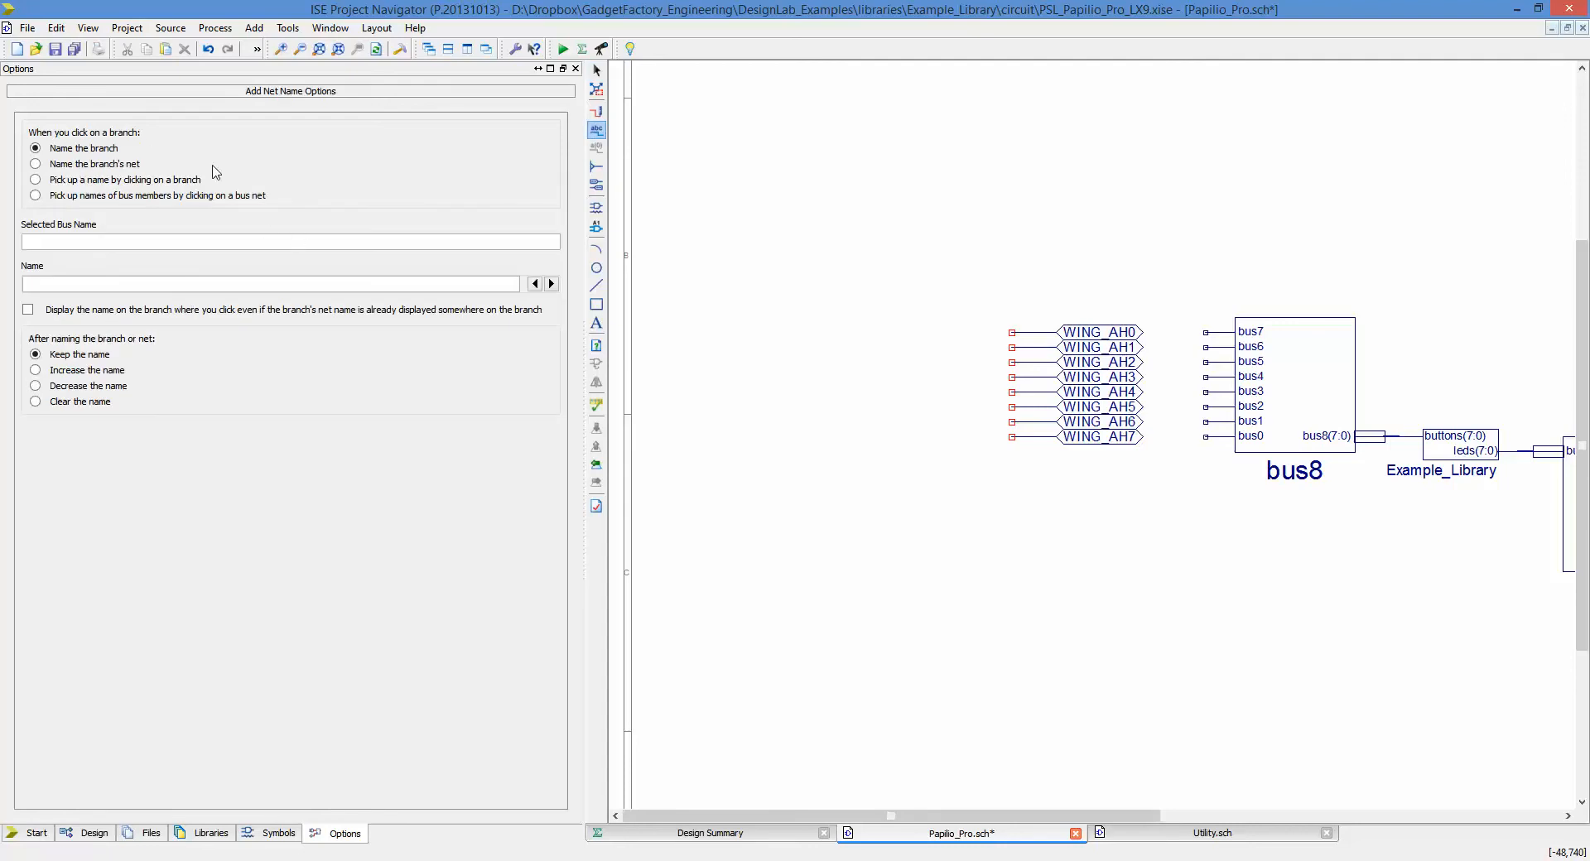
left_click(34, 180)
left_click(1029, 332)
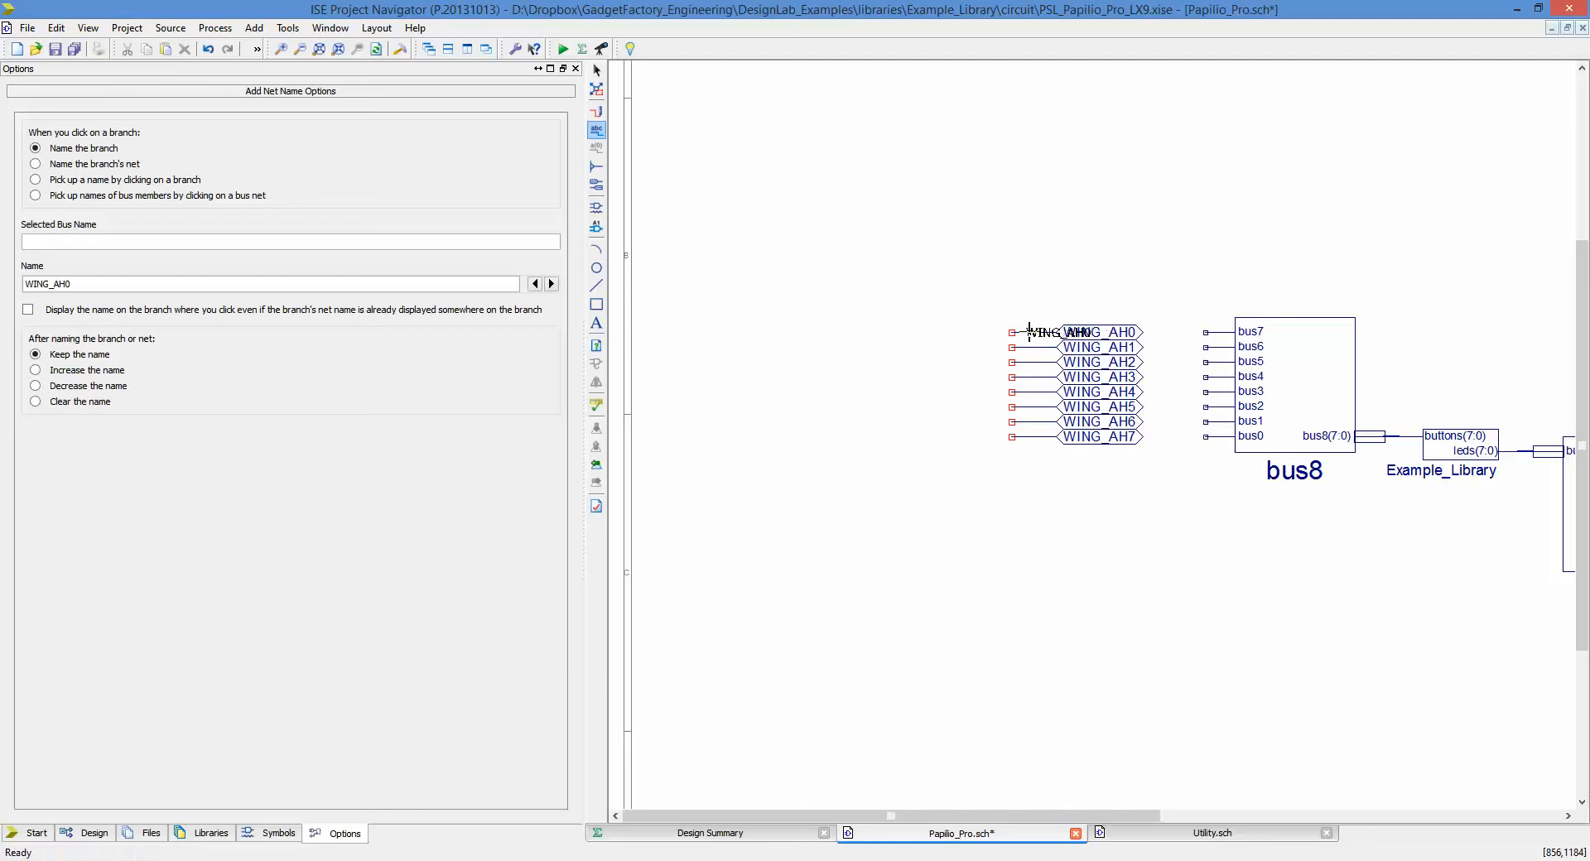
key("Escape")
left_click_drag(952, 299, 1164, 501)
key("Delete")
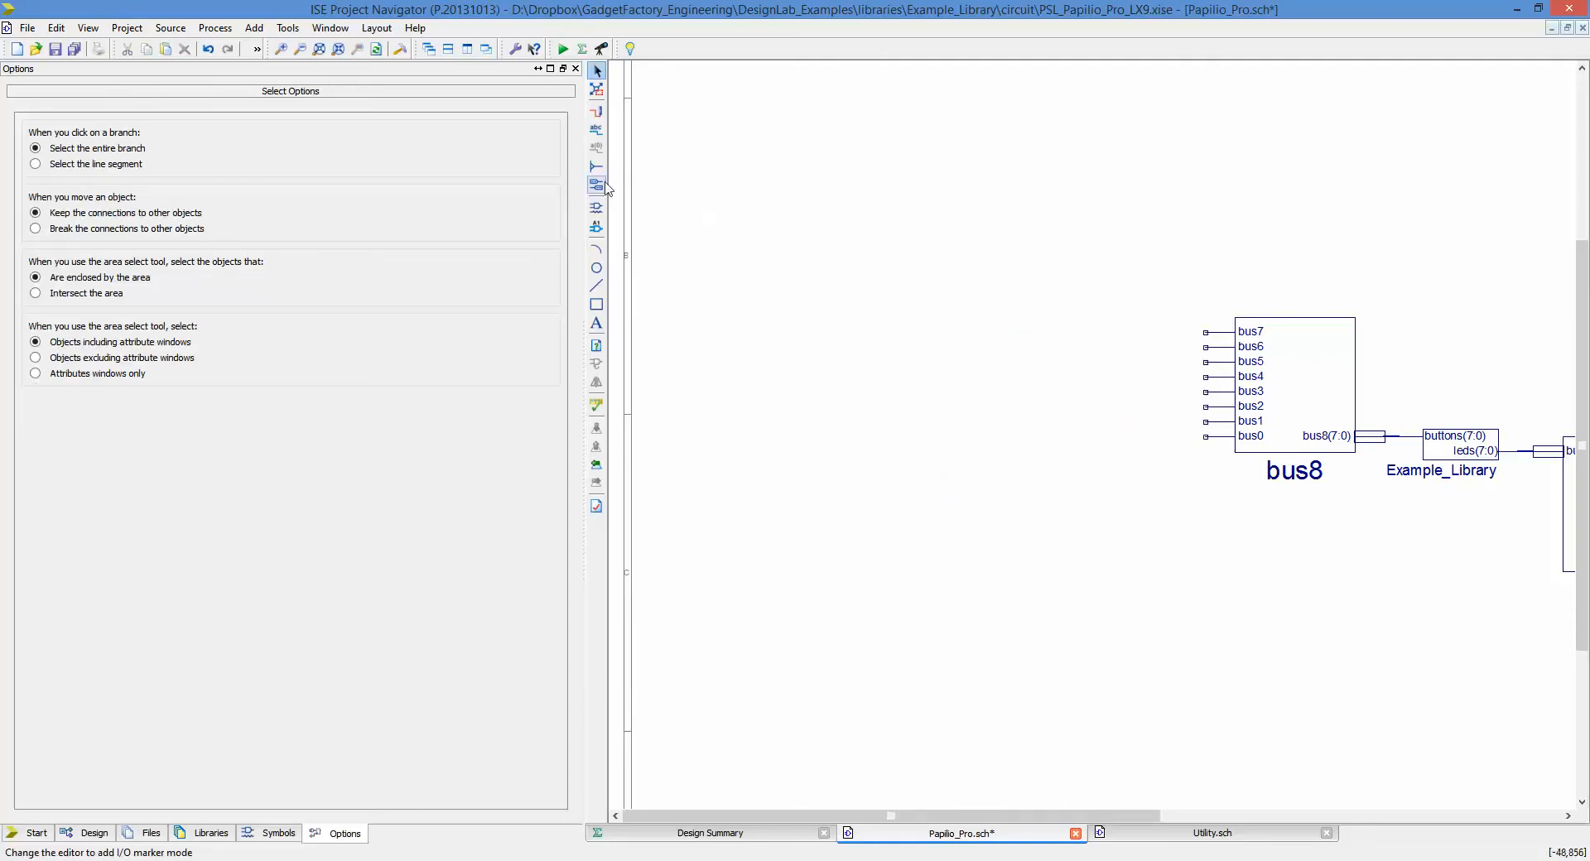
Add automatic I/O markers to the buttons-side bus8 pins and name them with increasing names from WING_AH0 at bus7 to WING_AH7 at bus0.
left_click(596, 185)
left_click_drag(1048, 257, 1301, 495)
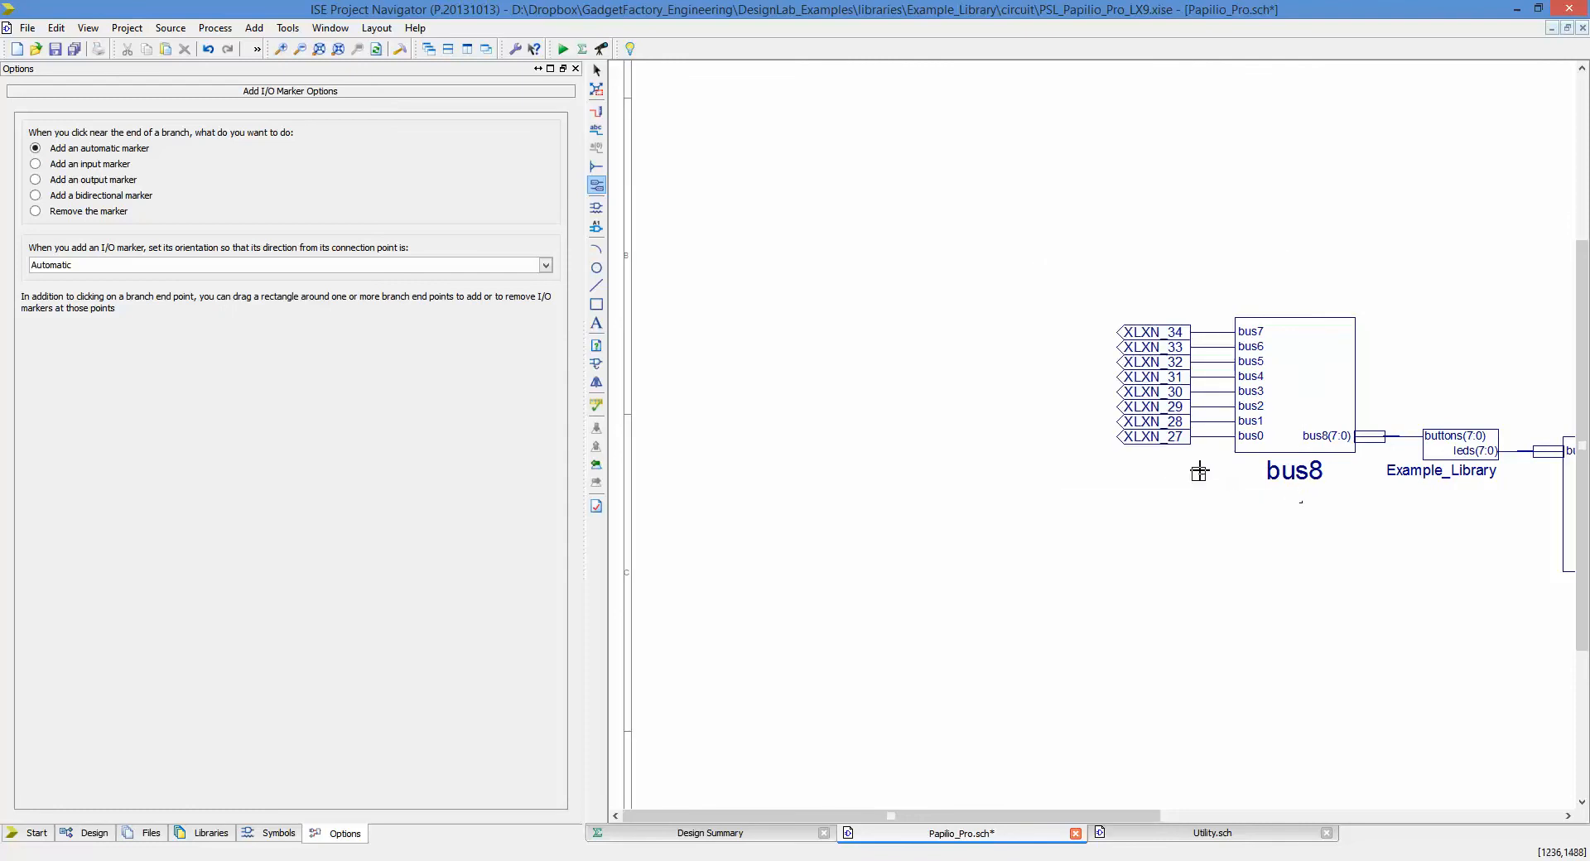
left_click(597, 130)
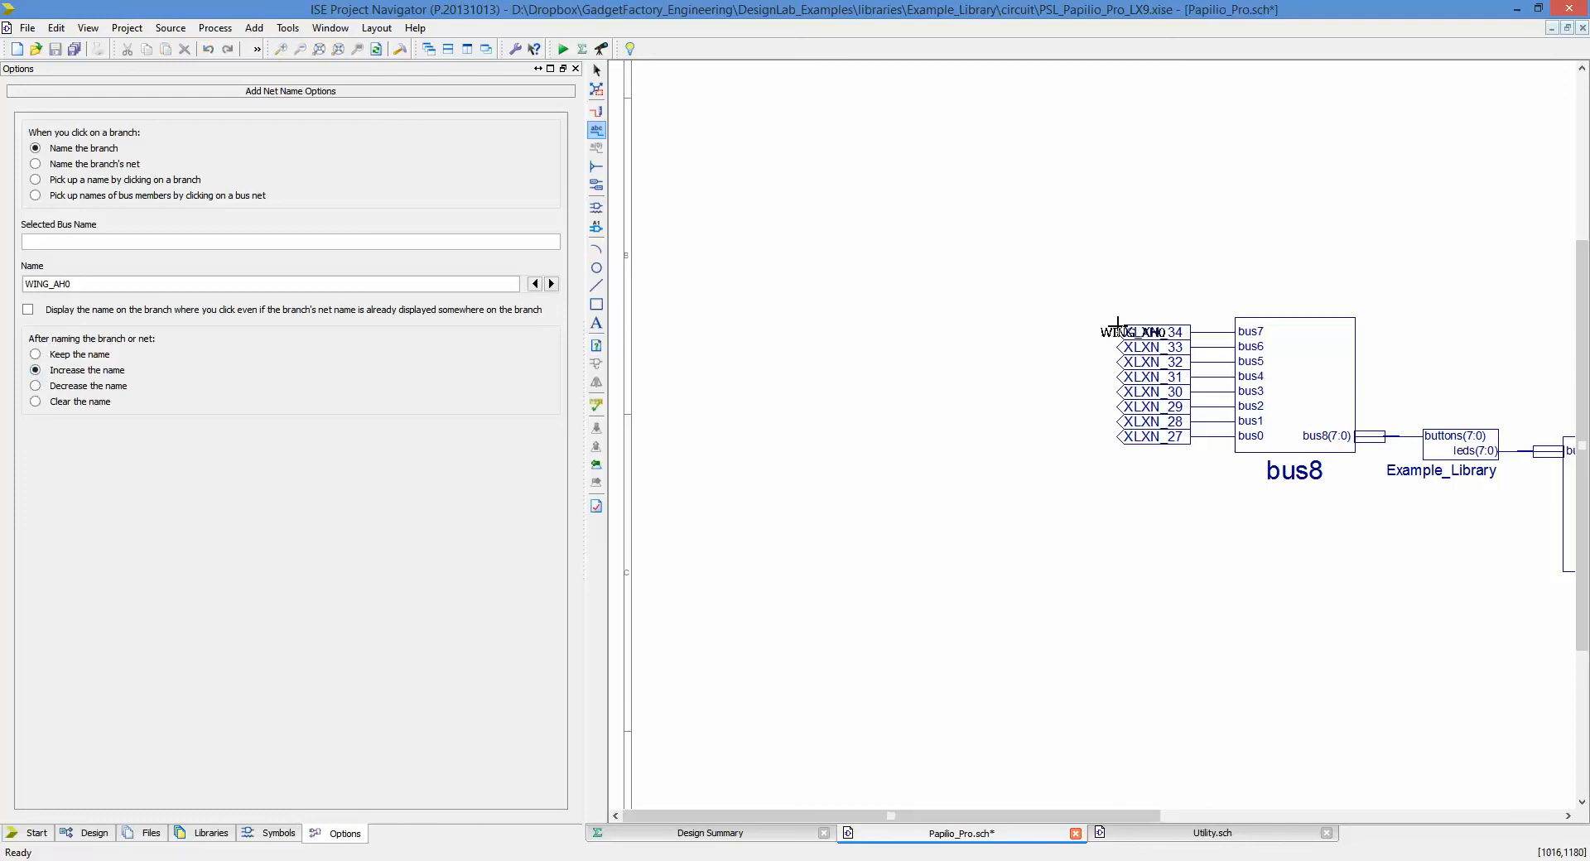
left_click(1201, 332)
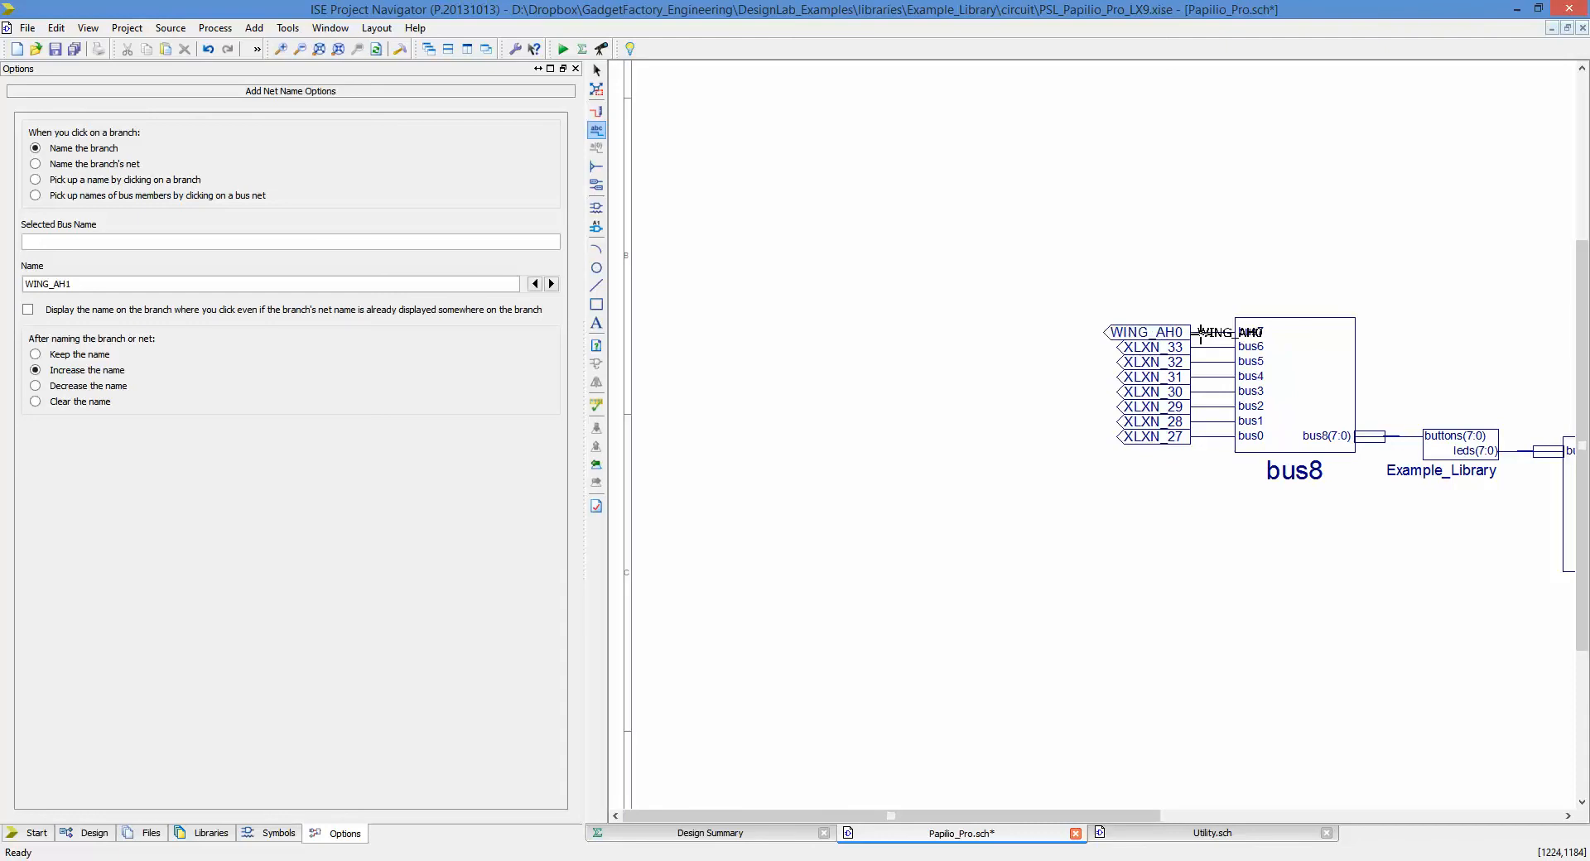
left_click(1202, 347)
left_click(1203, 362)
left_click(1204, 377)
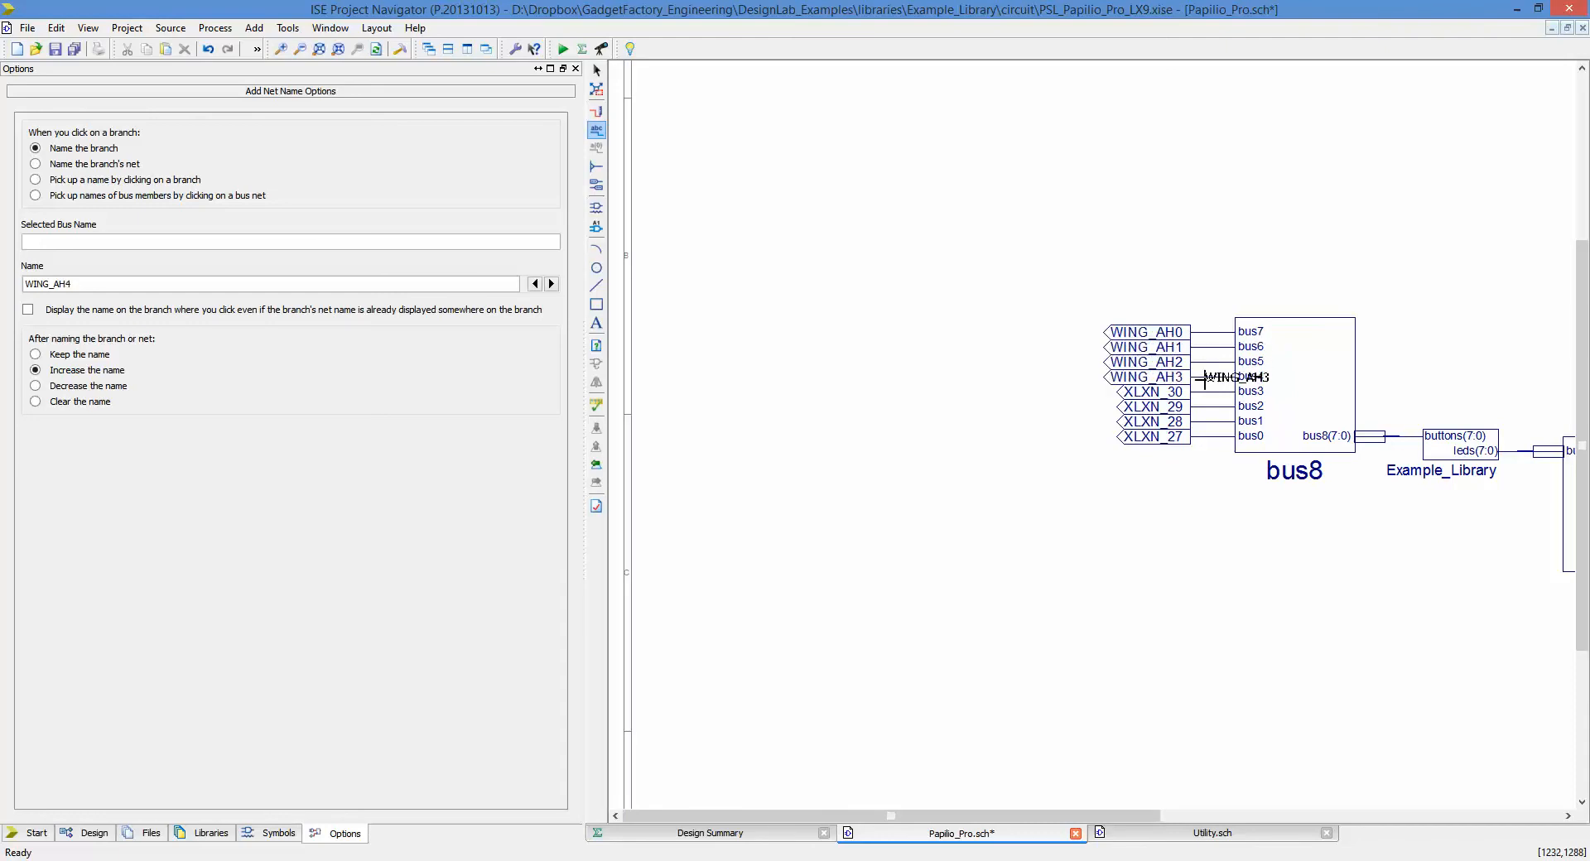
left_click(1201, 391)
left_click(1201, 407)
left_click(1199, 422)
left_click(1198, 437)
key("Escape")
Show the console again and run Generate Programming File for the Papilio_Pro schematic.
key("F6")
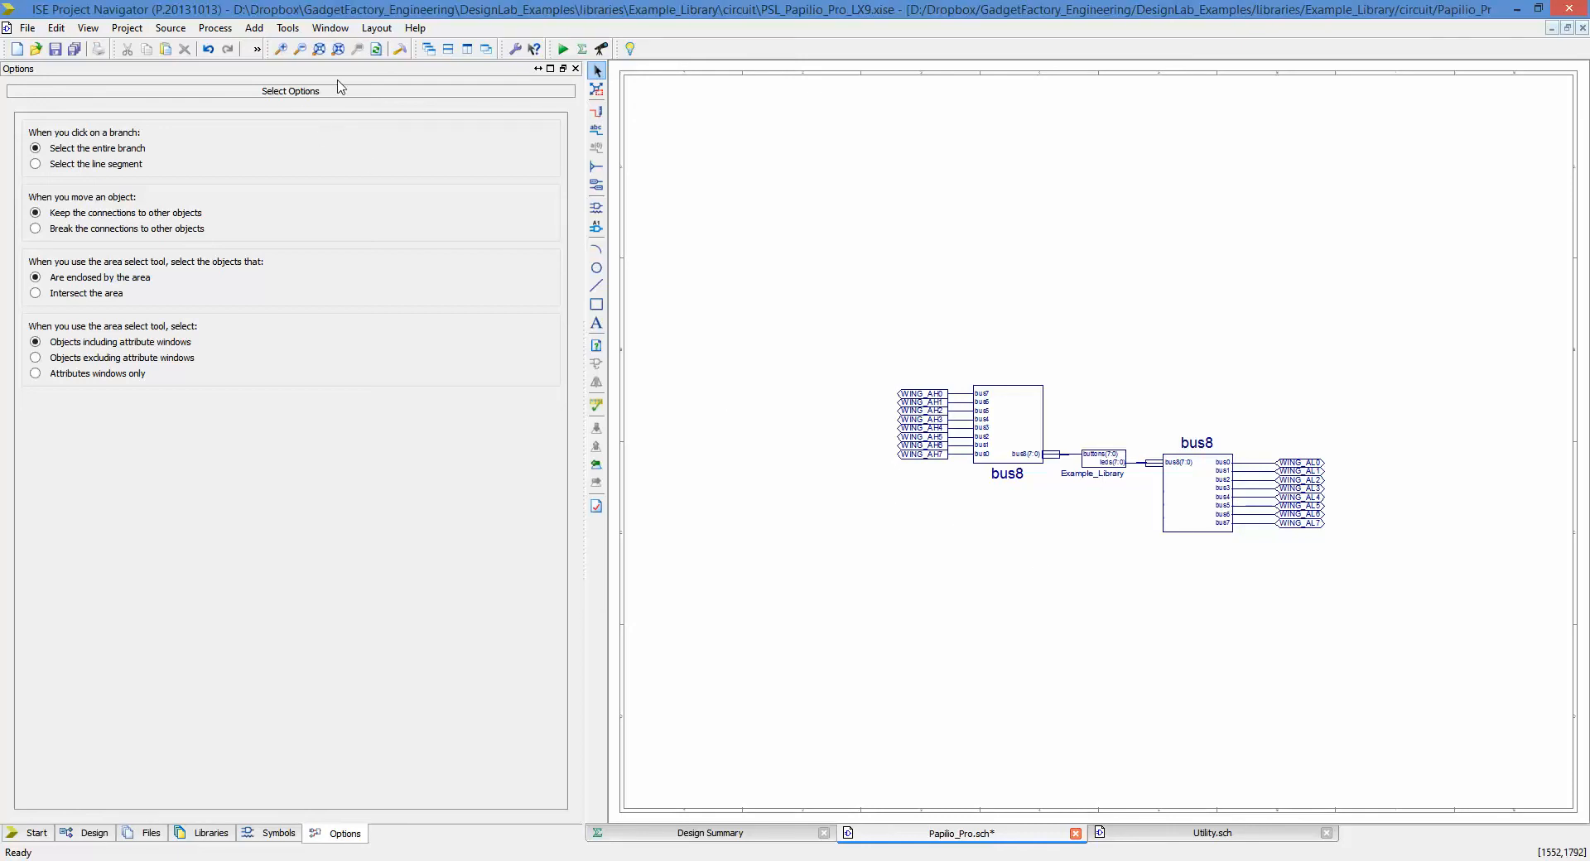
left_click(400, 49)
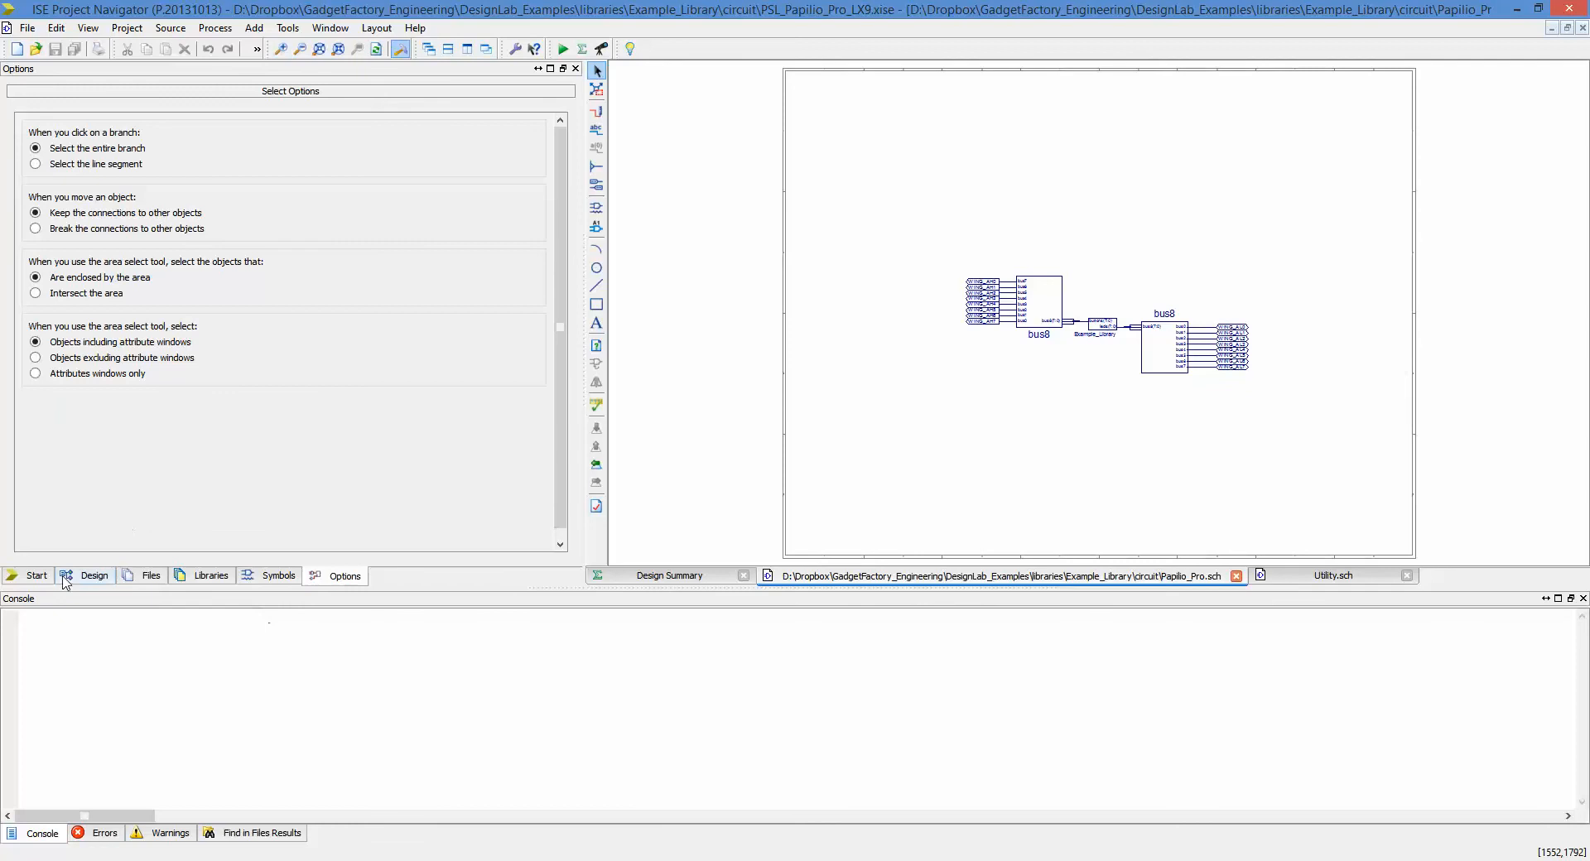
left_click(93, 575)
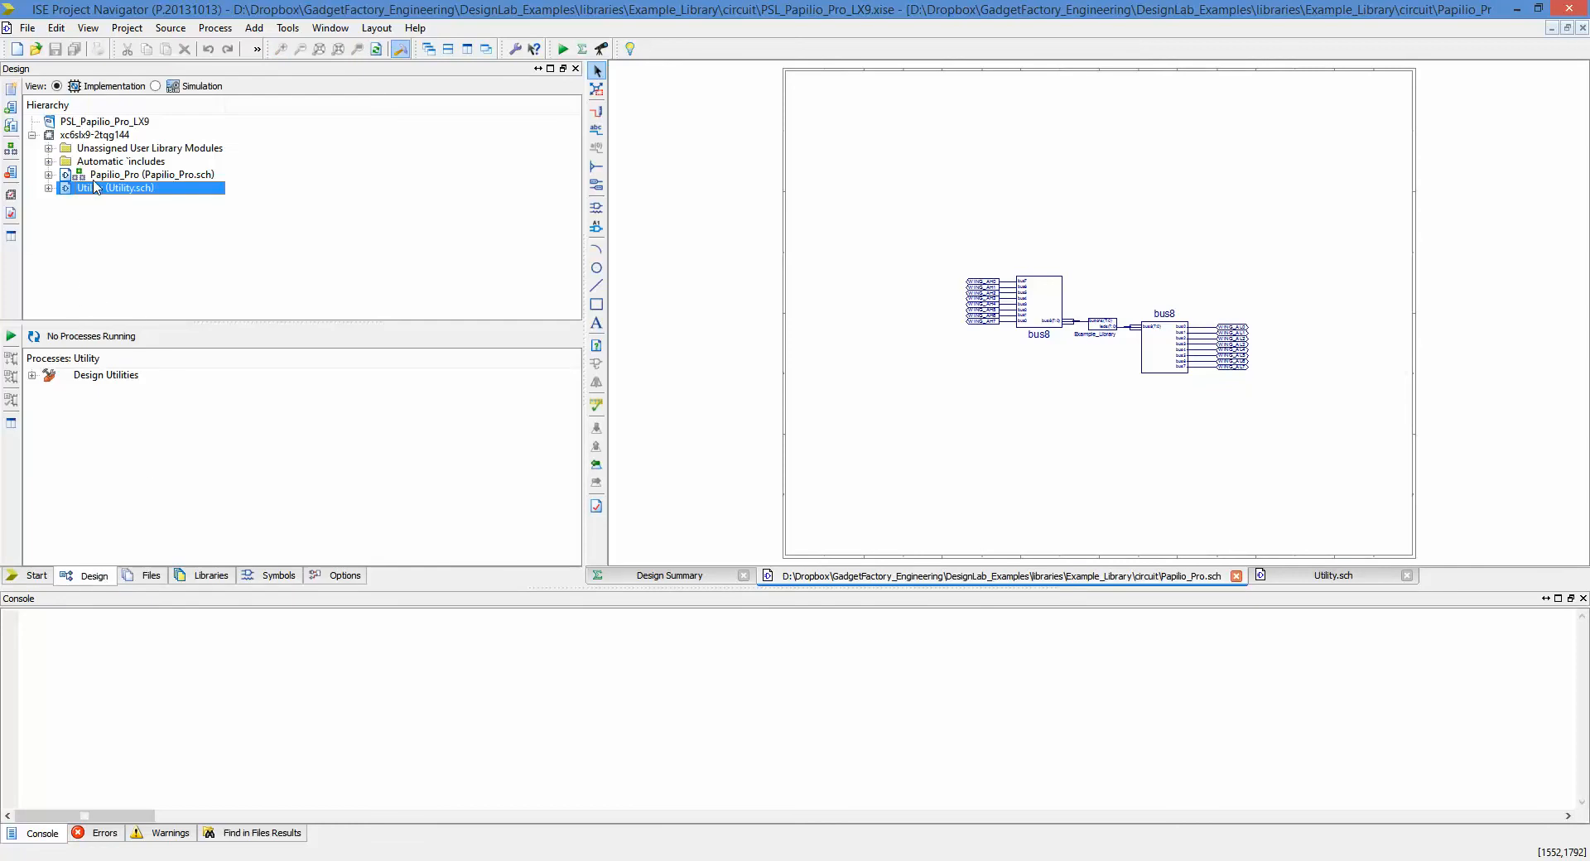
key("Up")
double_click(122, 441)
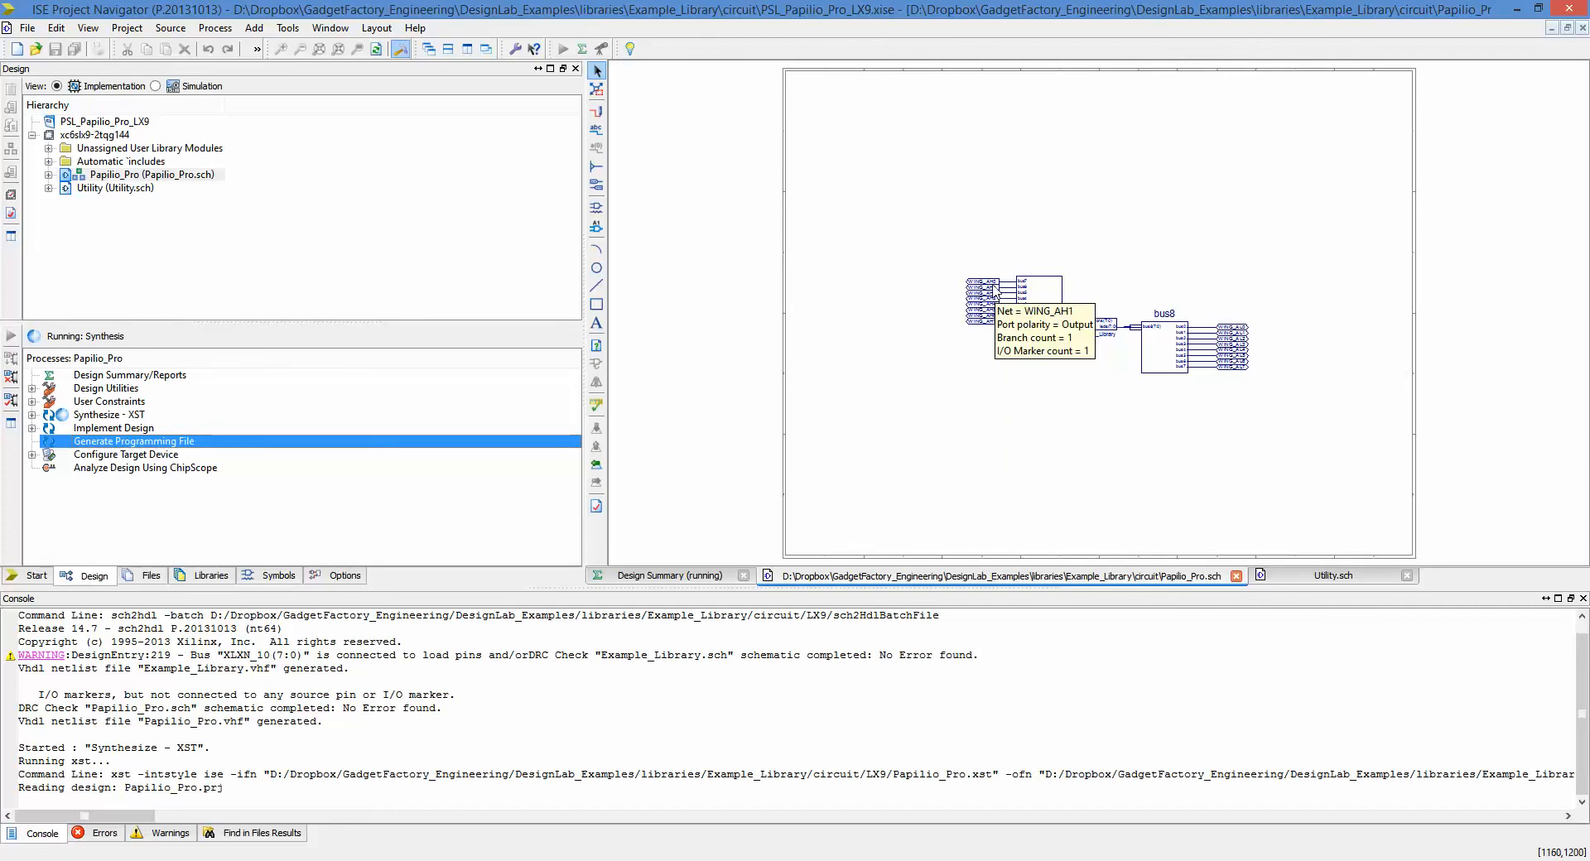
Examine the WING pin and bus8 connections in the schematic, and check the console for the Generate Programming File status.
scroll(1045, 298, "up", 2)
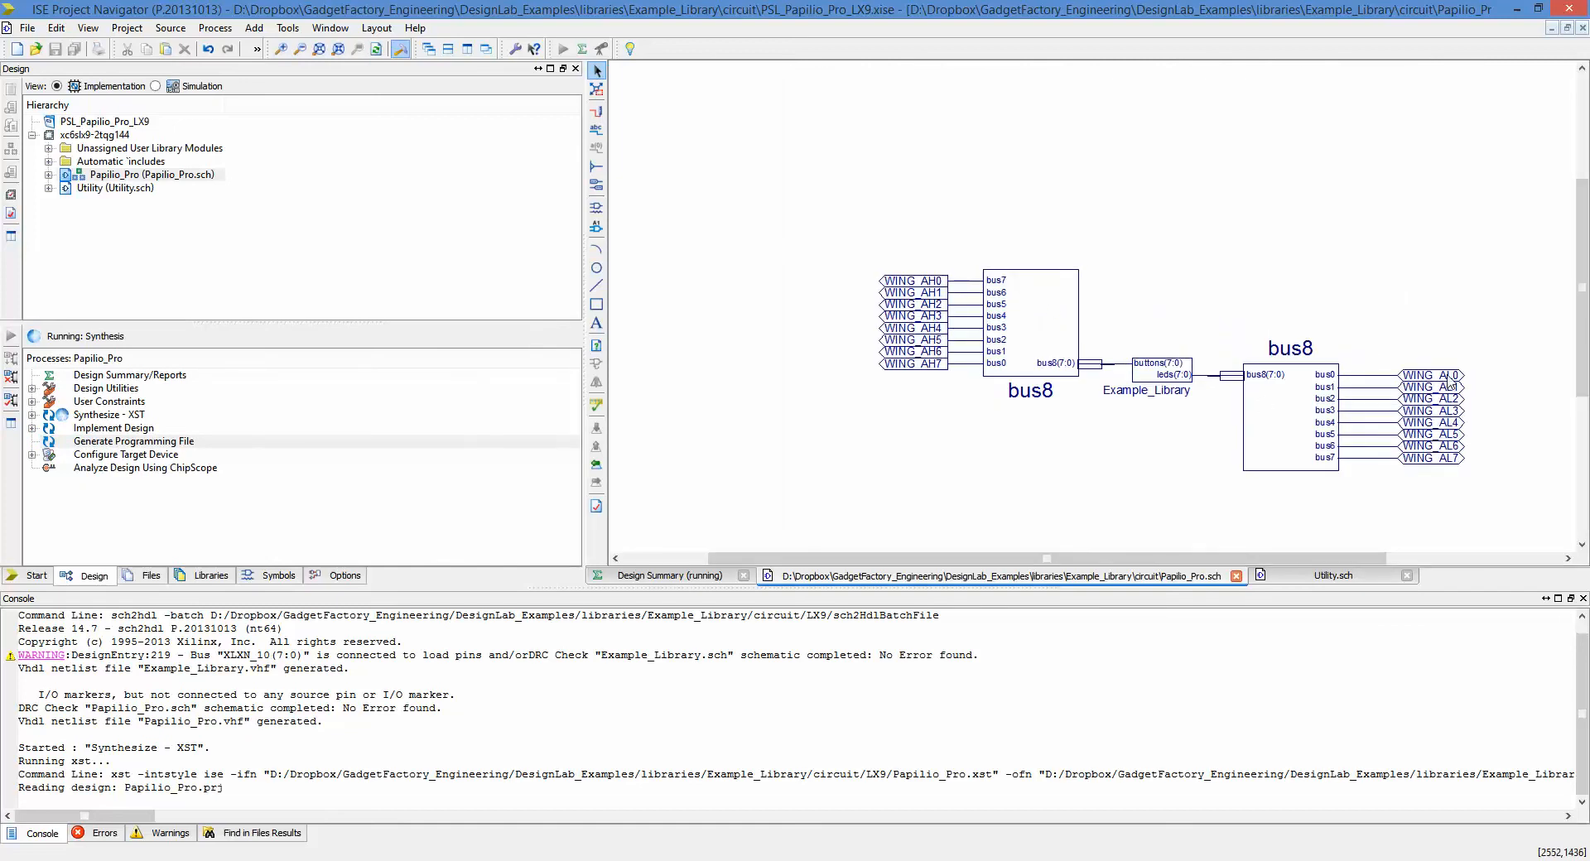
mouse_move(1443, 382)
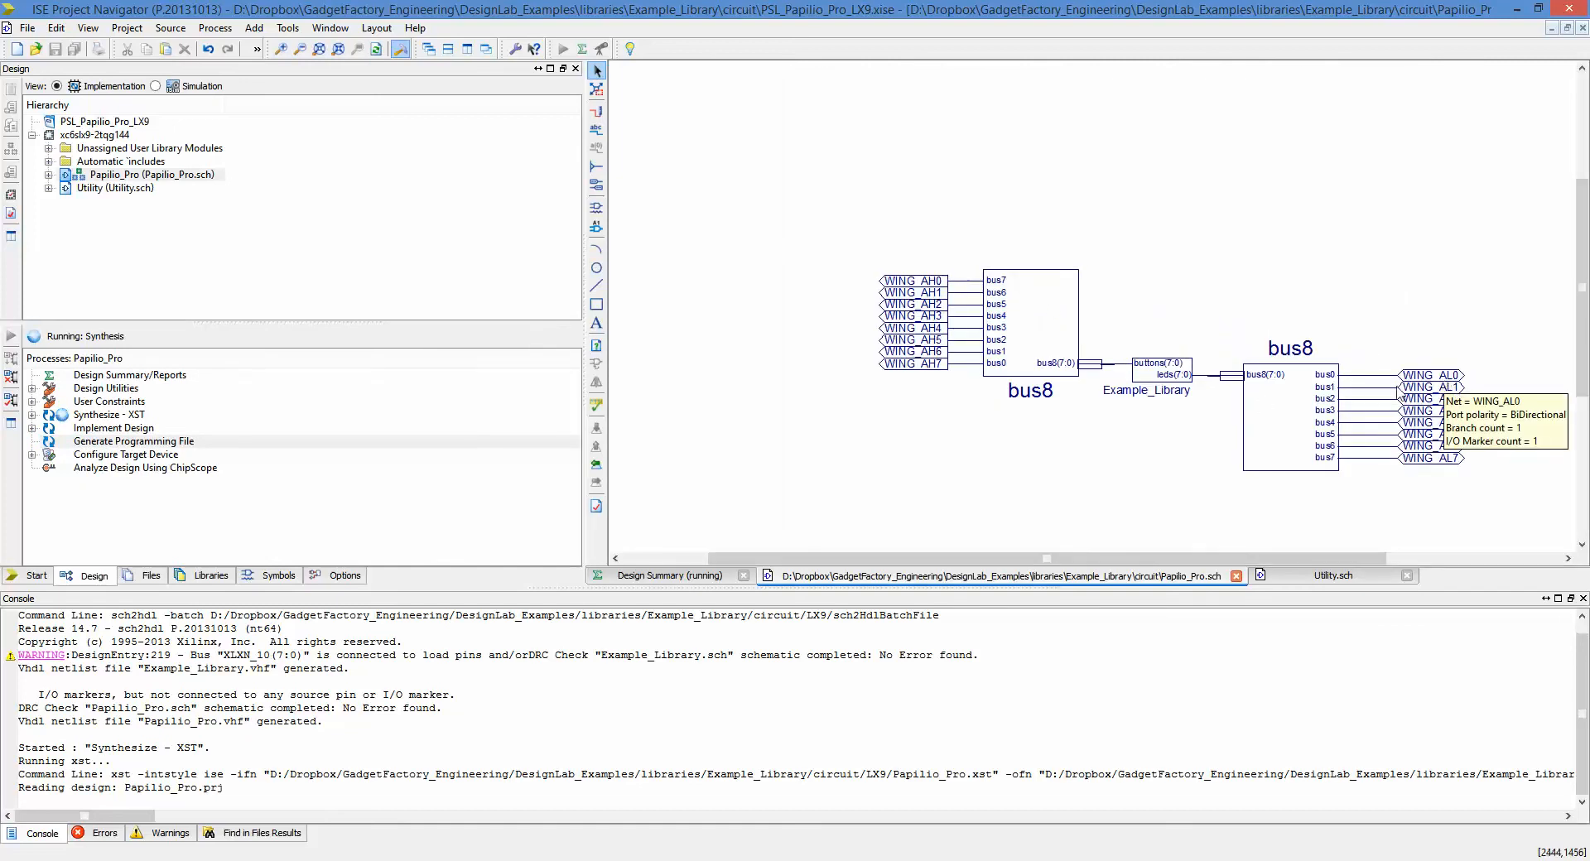
mouse_move(1381, 395)
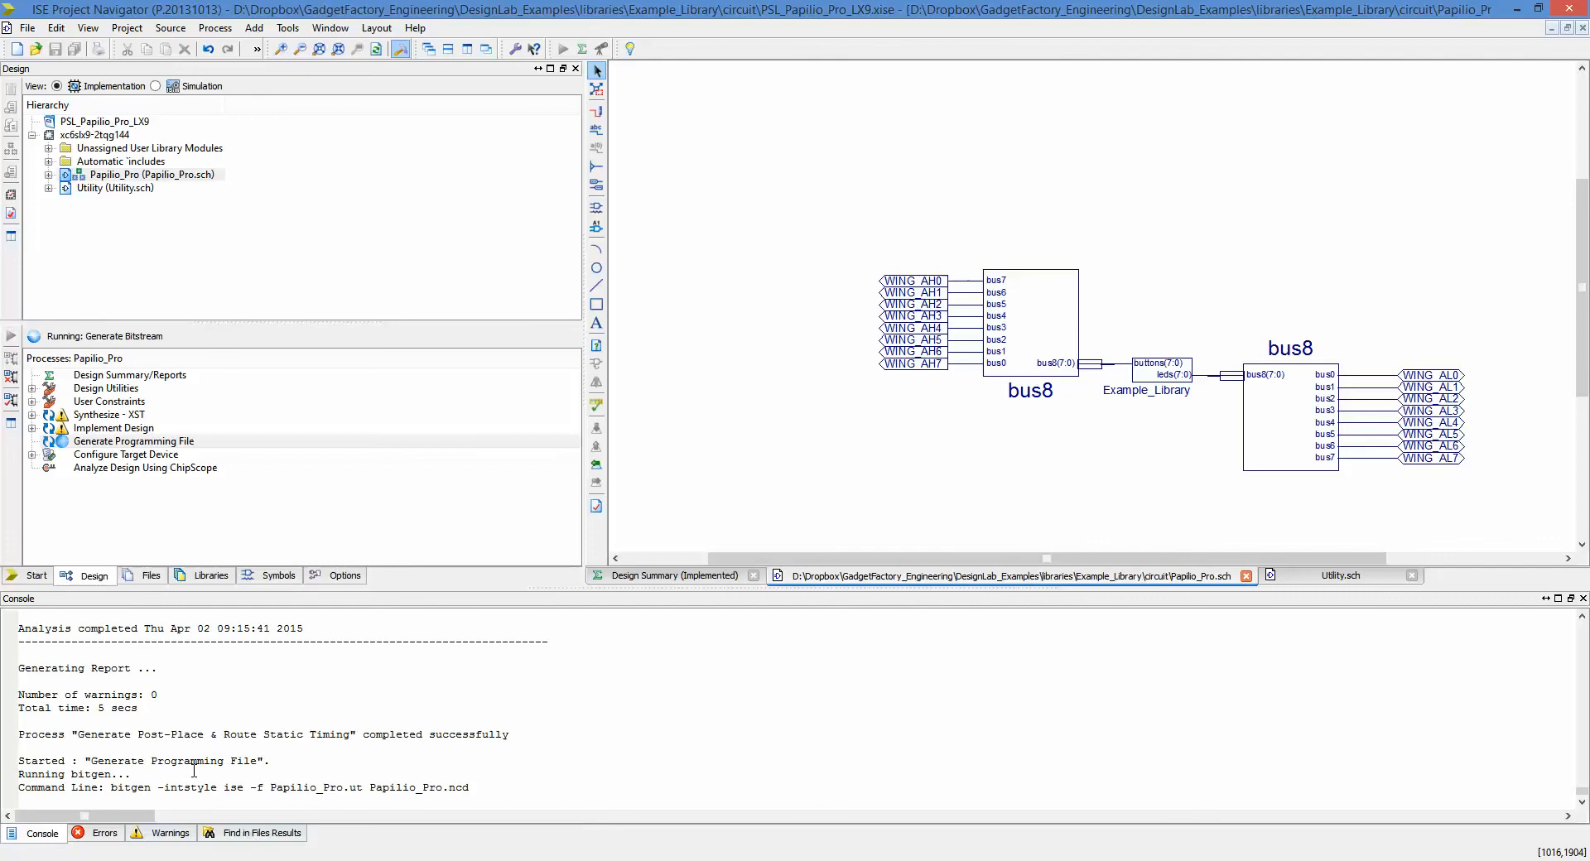
double_click(193, 761)
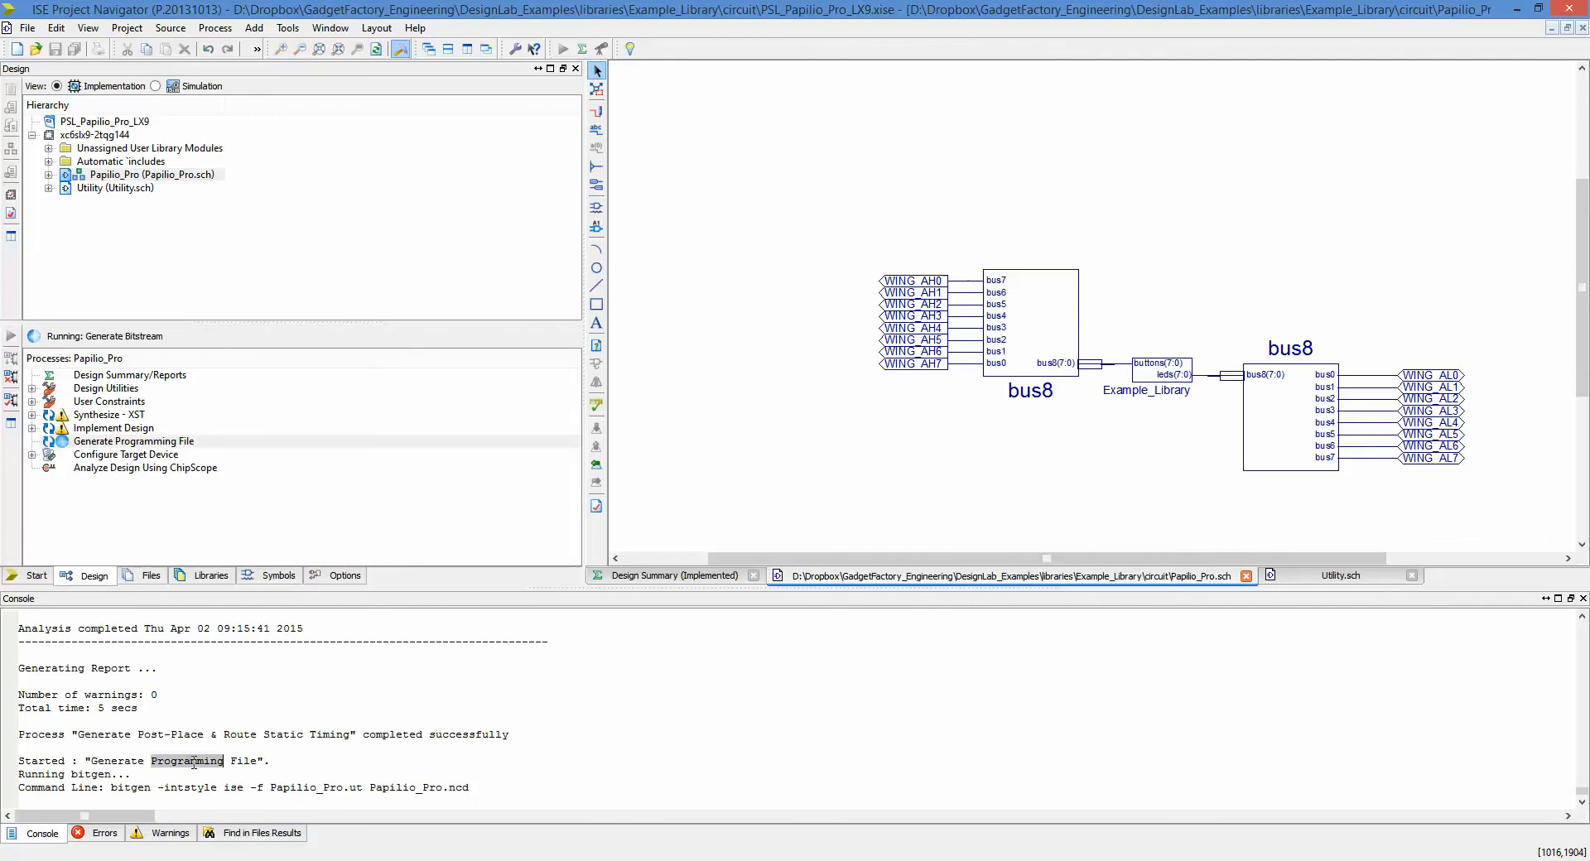
triple_click(194, 762)
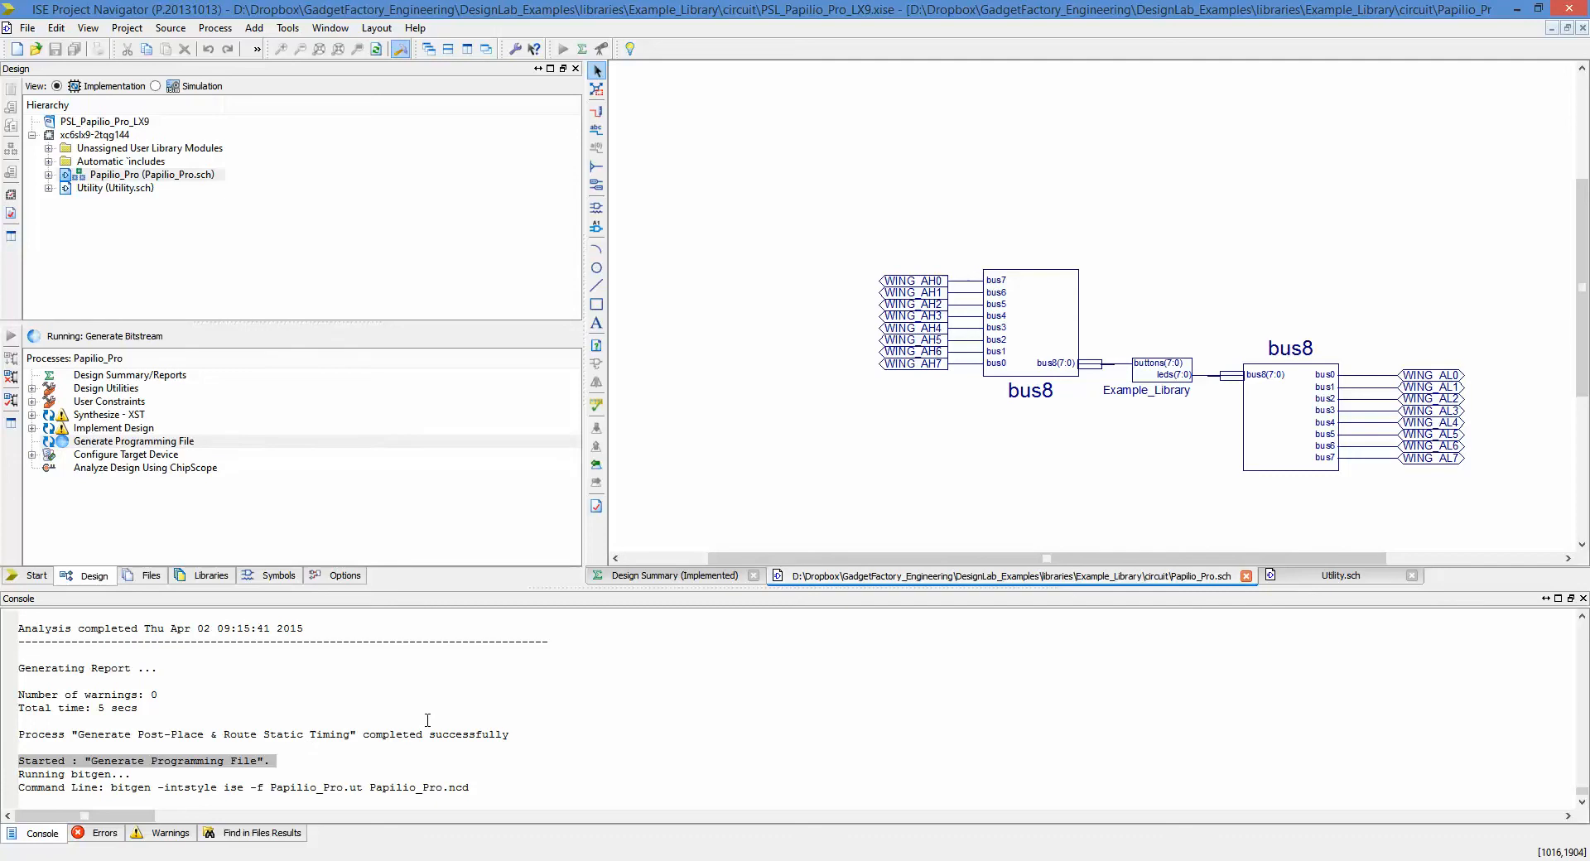
left_click(1007, 285)
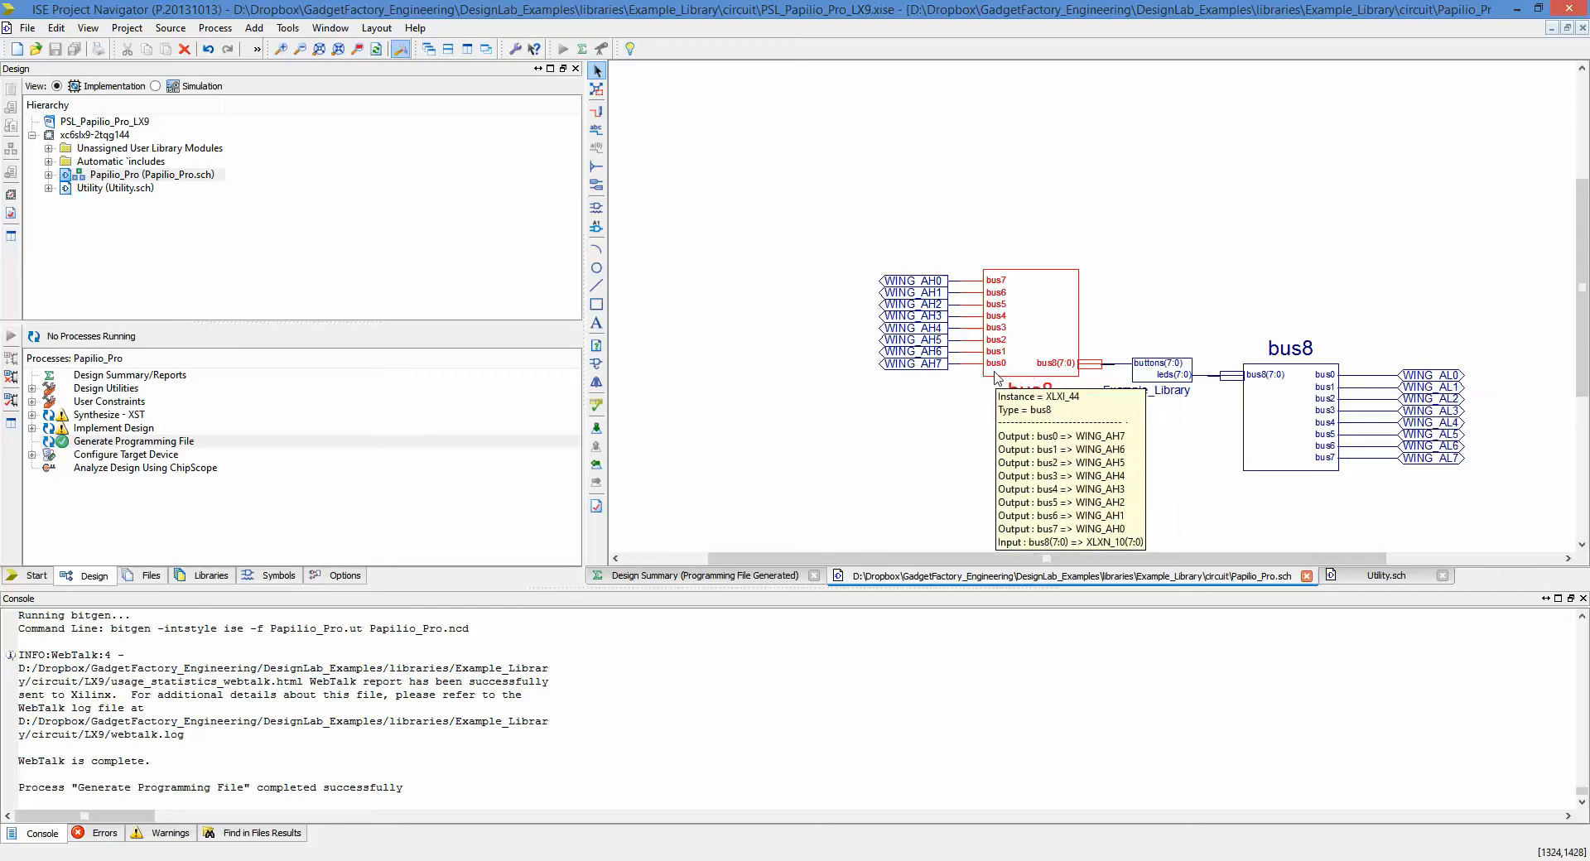
left_click(839, 486)
triple_click(287, 791)
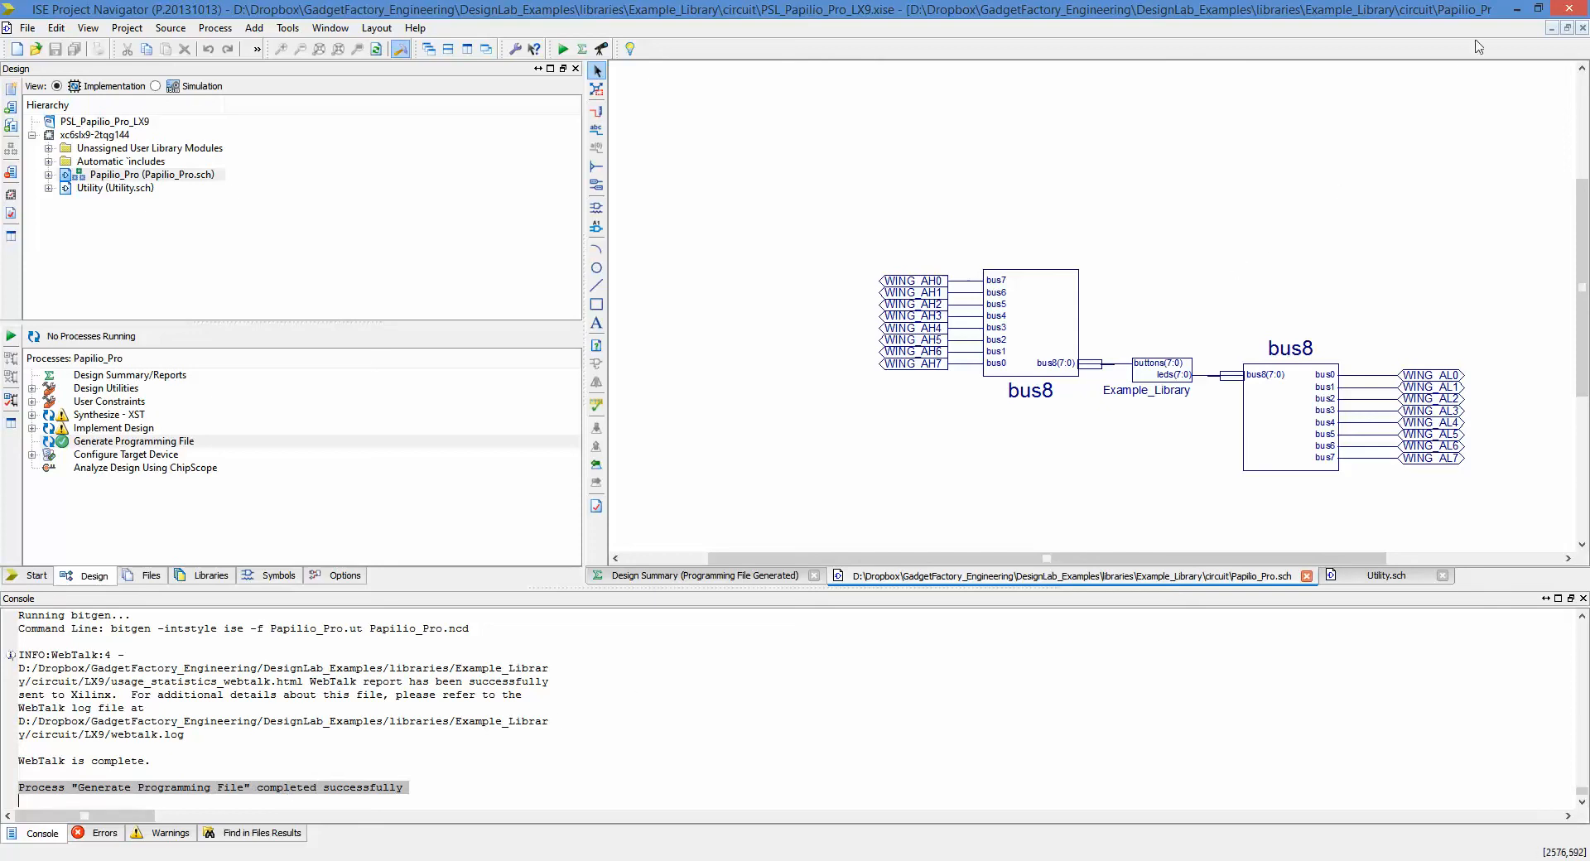
Close ISE Project Navigator to return to the edit_library sketch in Papilio DesignLab, and set the board to Papilio Pro - ZPUino.
left_click(1565, 12)
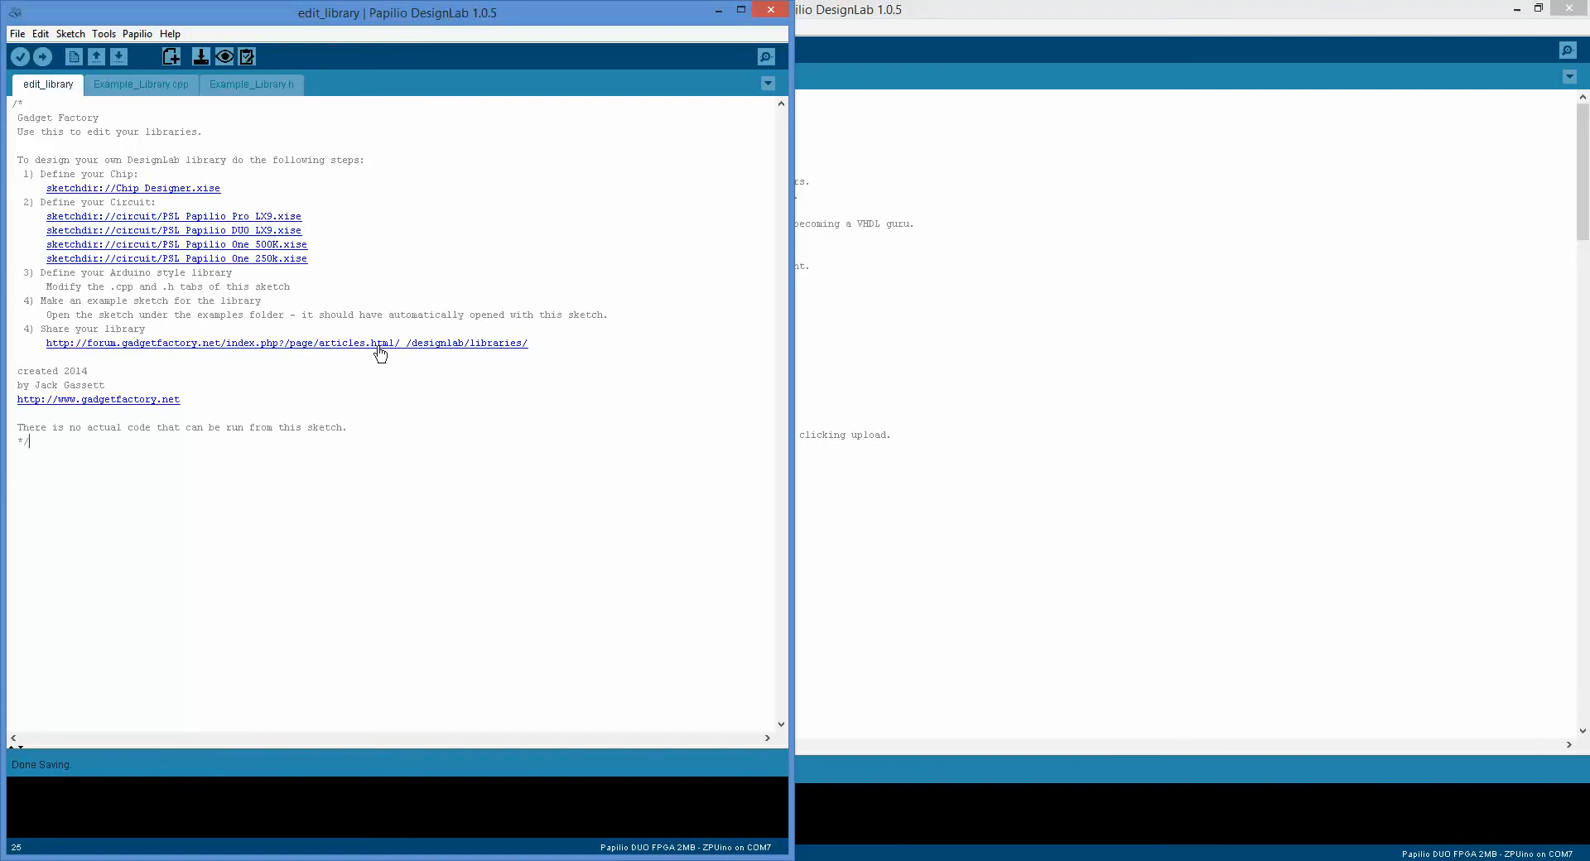
left_click(114, 37)
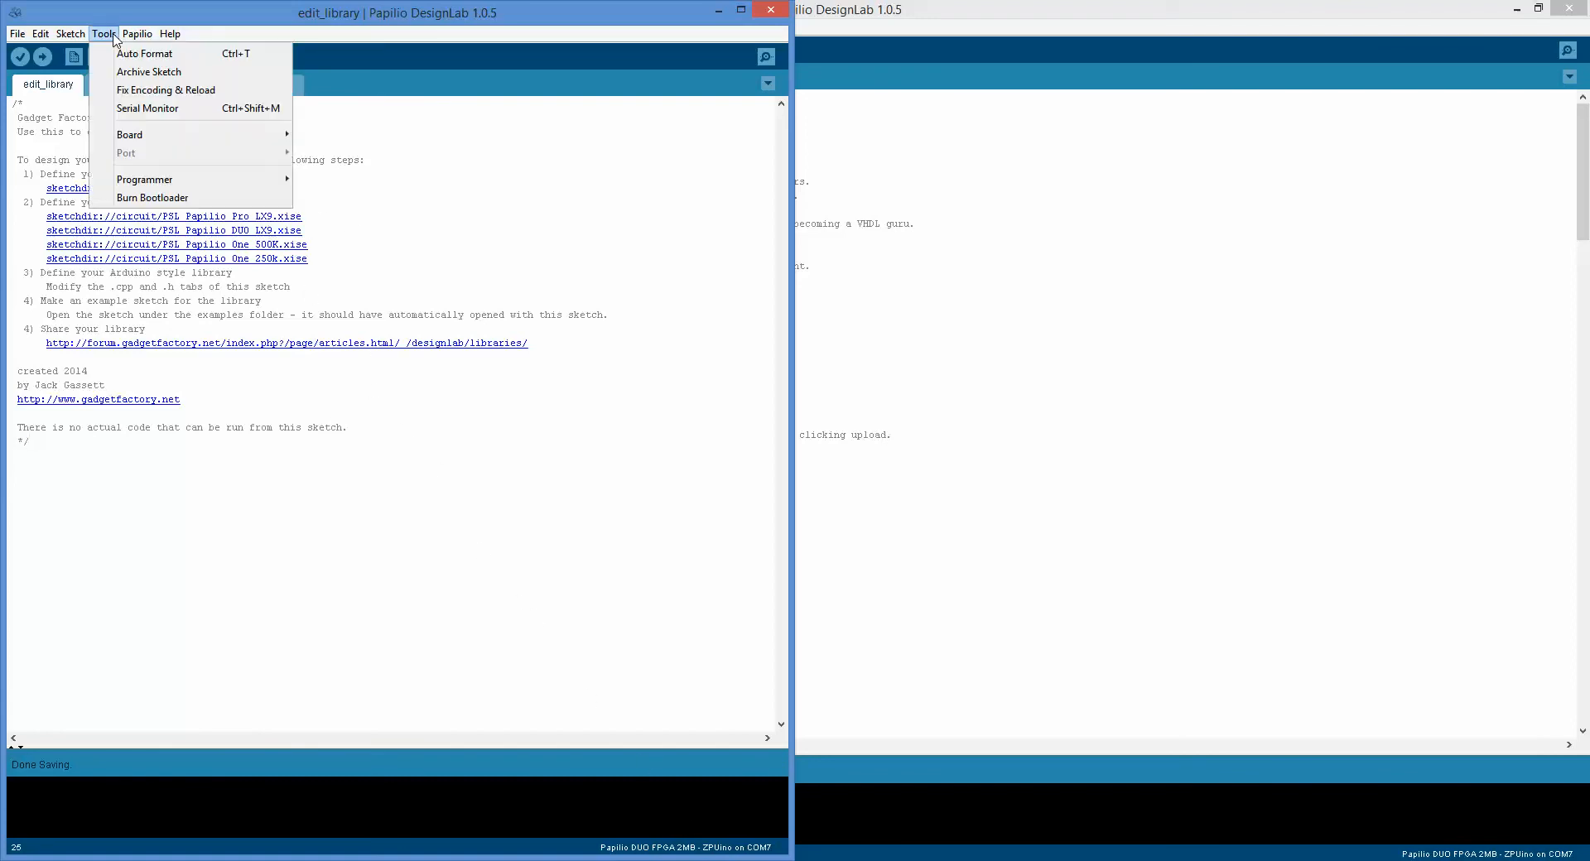
mouse_move(169, 135)
mouse_move(368, 143)
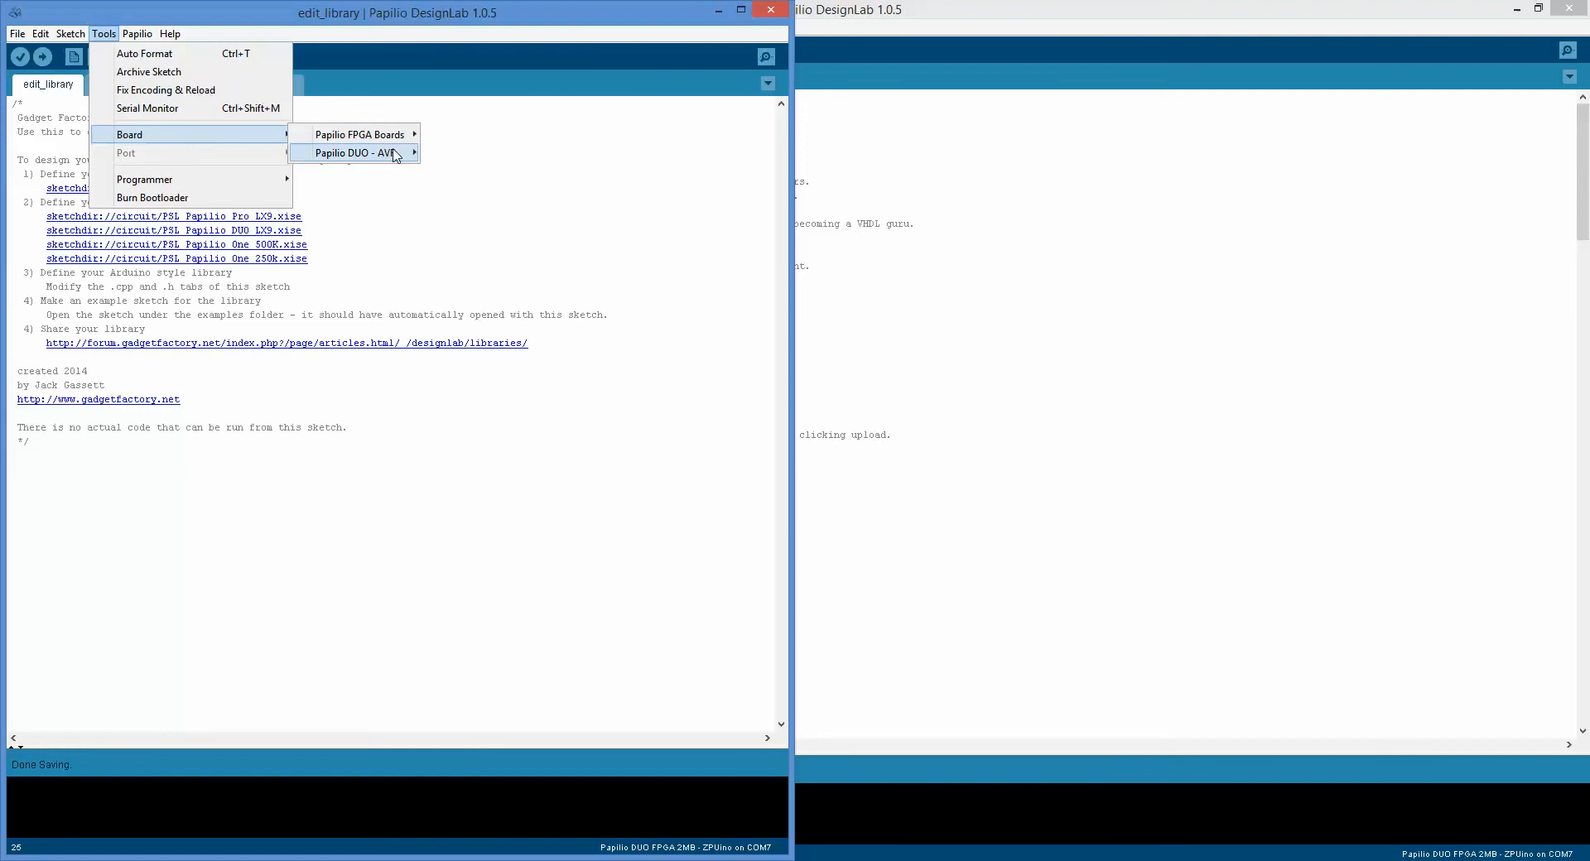
left_click(501, 192)
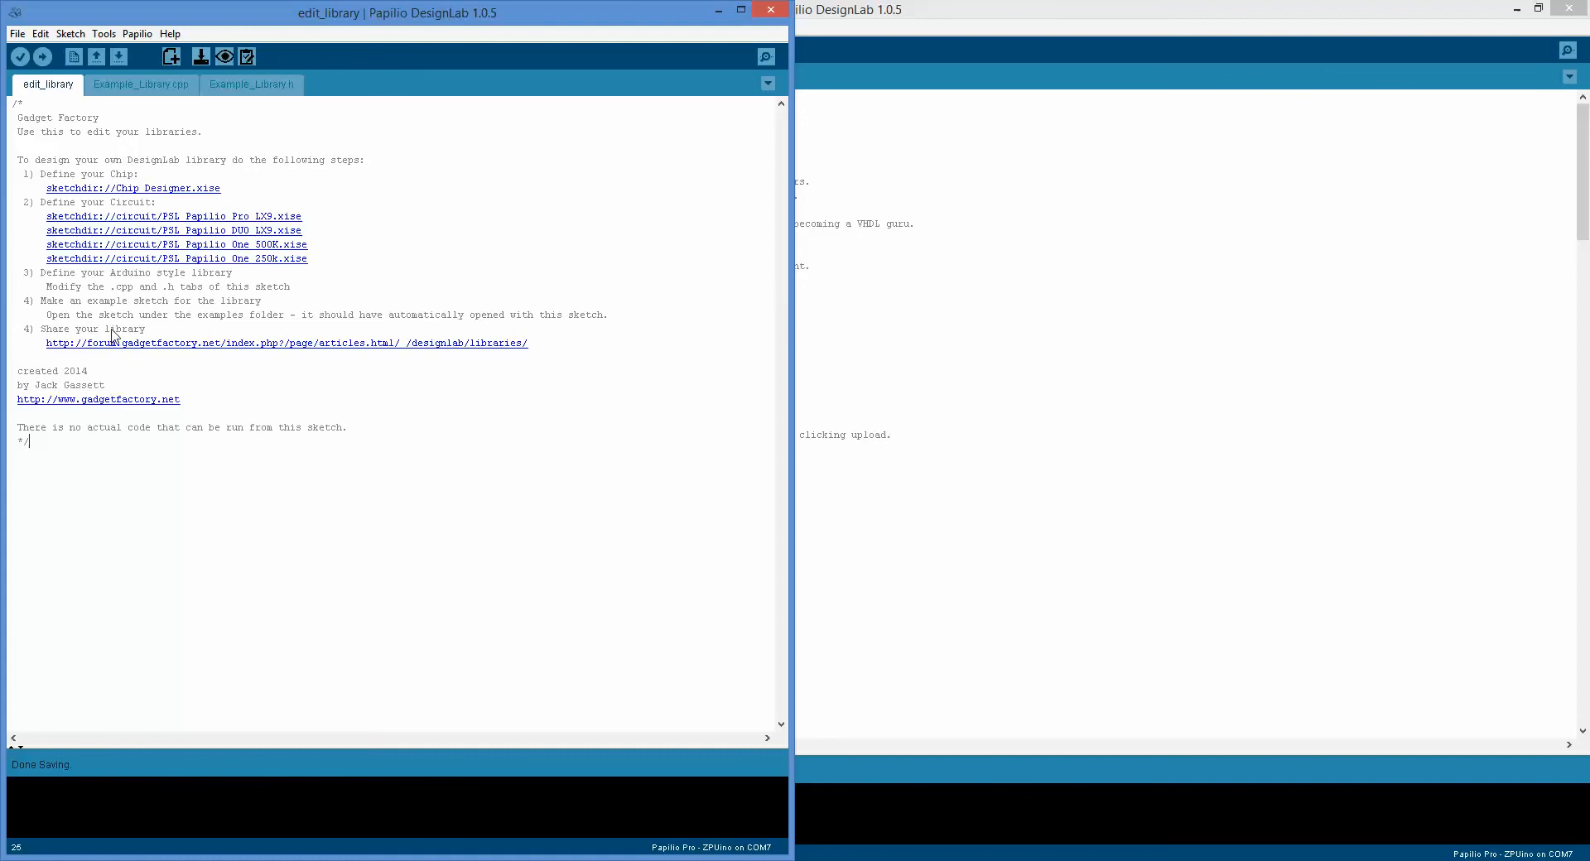
Archive the library sketch as Example_Library-150402a.zip in the libraries folder.
left_click(108, 36)
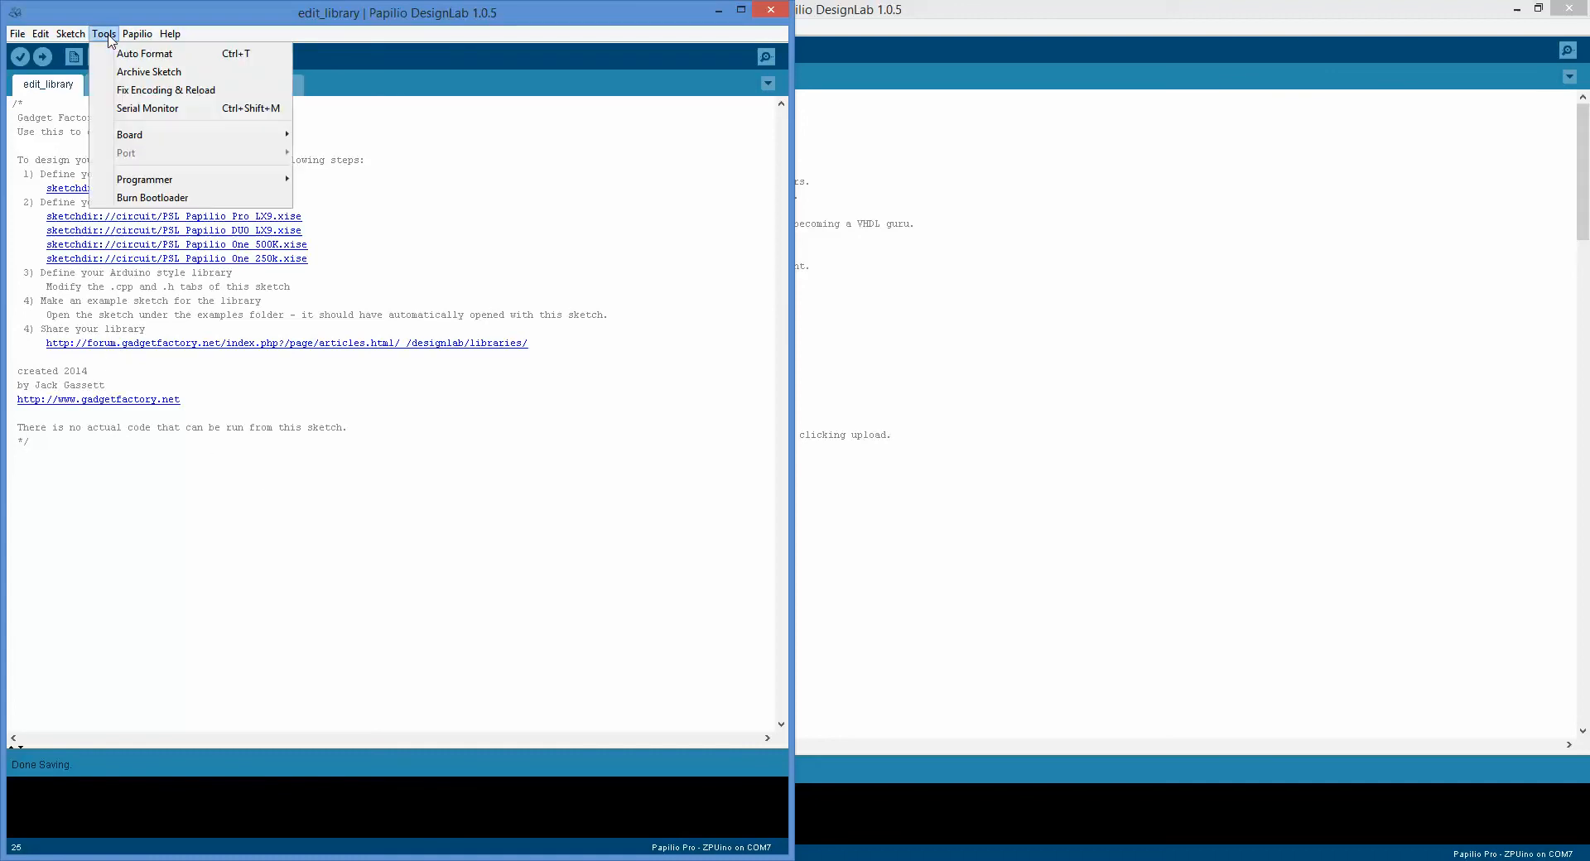
left_click(141, 72)
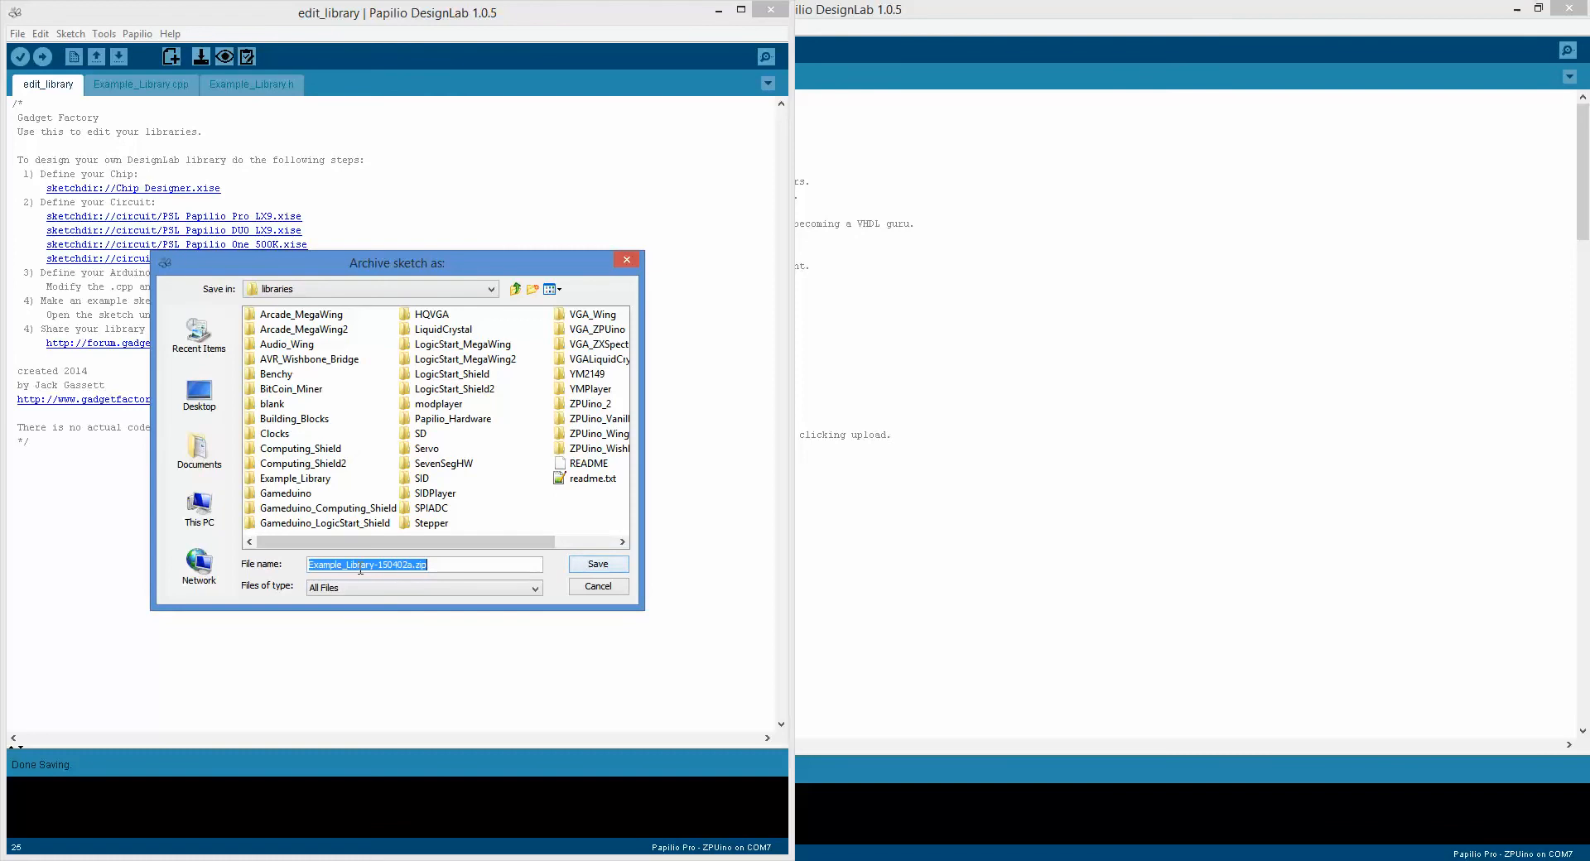
left_click(592, 567)
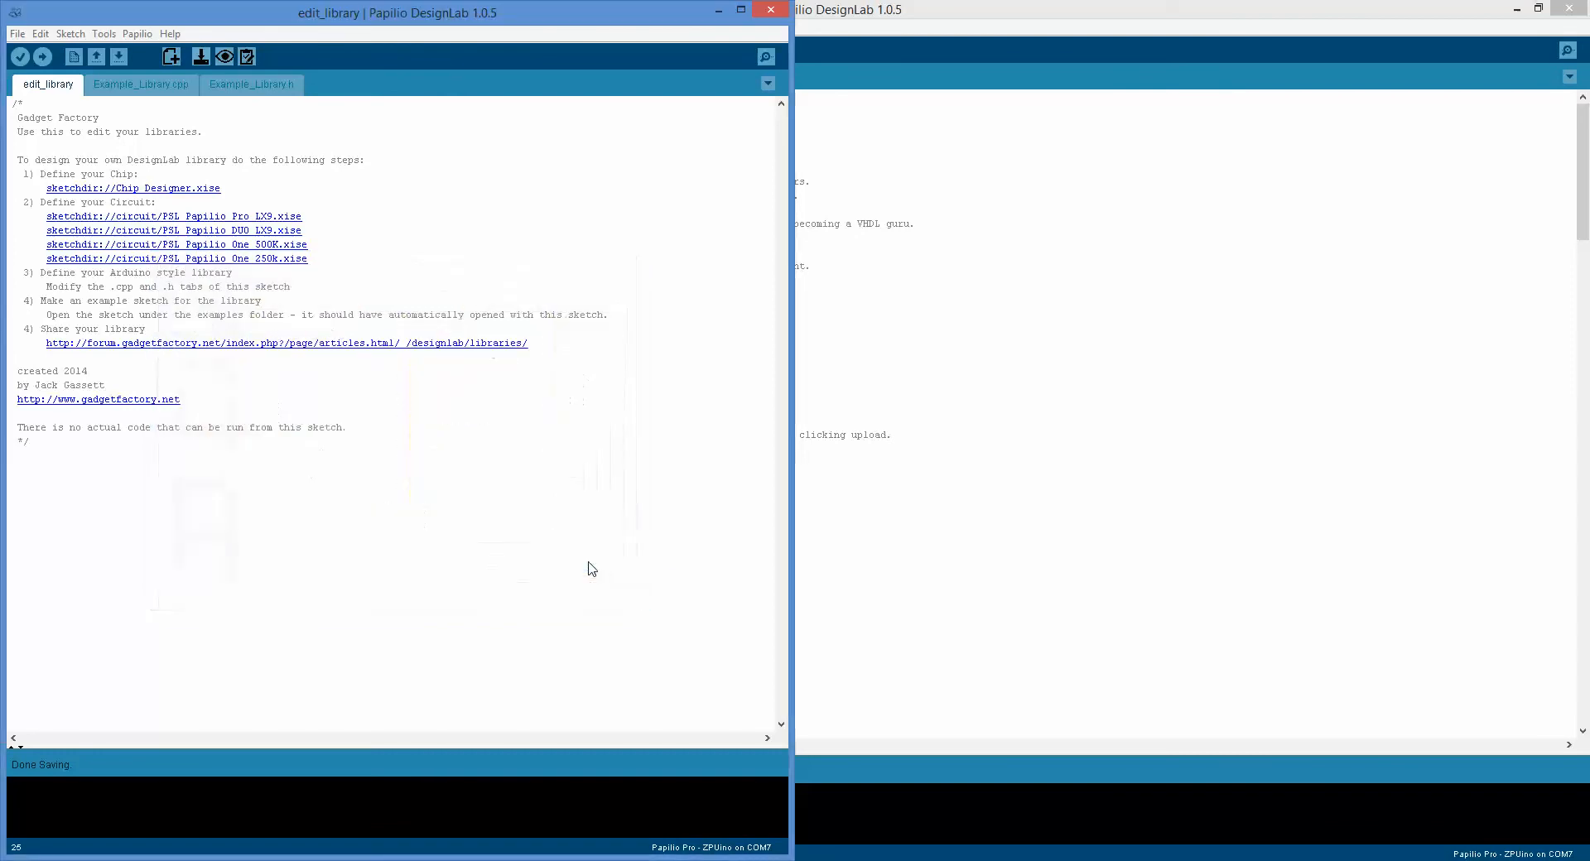
Open the sketch's library-sharing link and look over the DesignLab Libraries articles page on the Gadget Factory site.
left_click(388, 344)
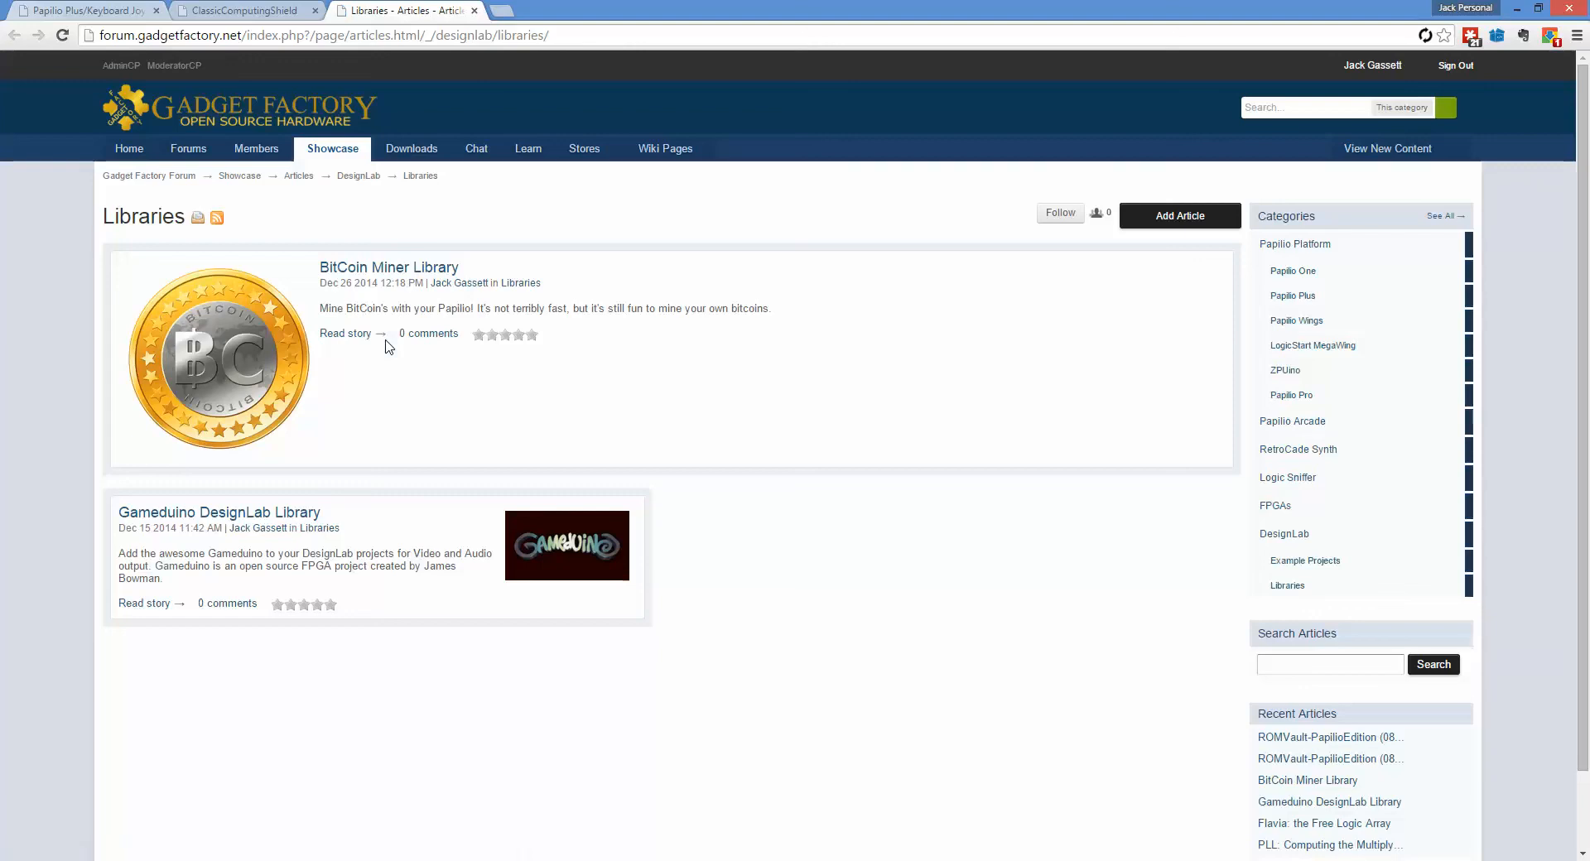
scroll(389, 348, "down", 1)
scroll(389, 348, "up", 1)
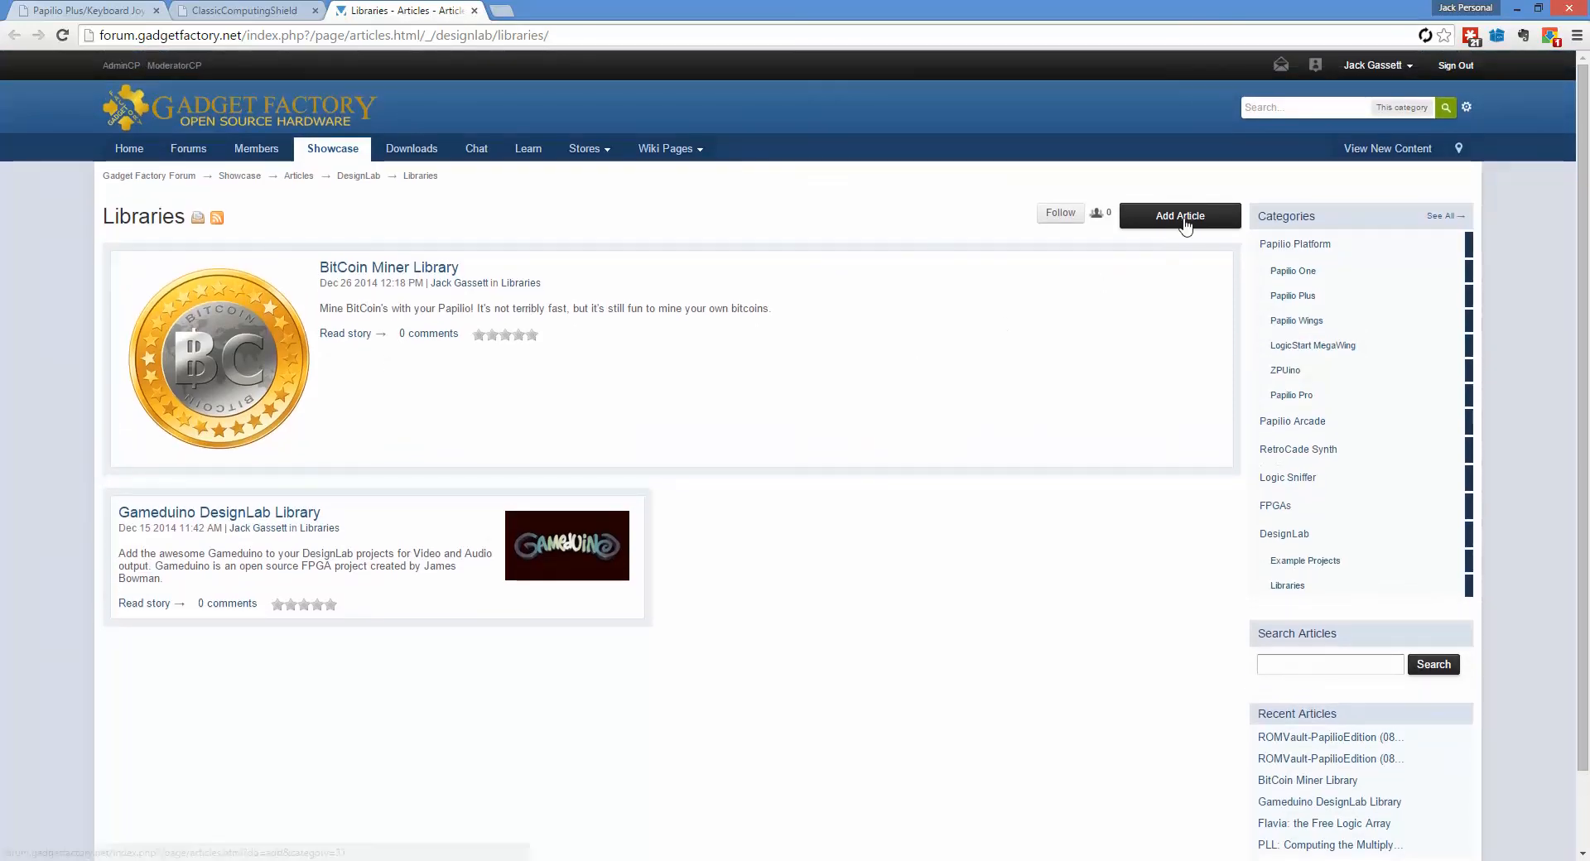